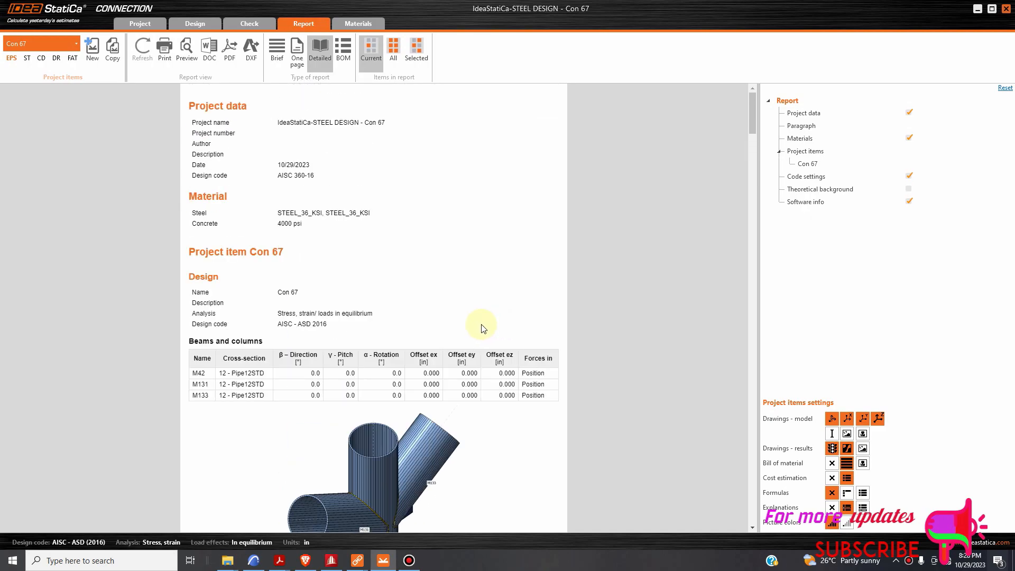
Read through the detailed report of Con 67 and view its design model from the +X direction
scroll(471, 339, down, 18)
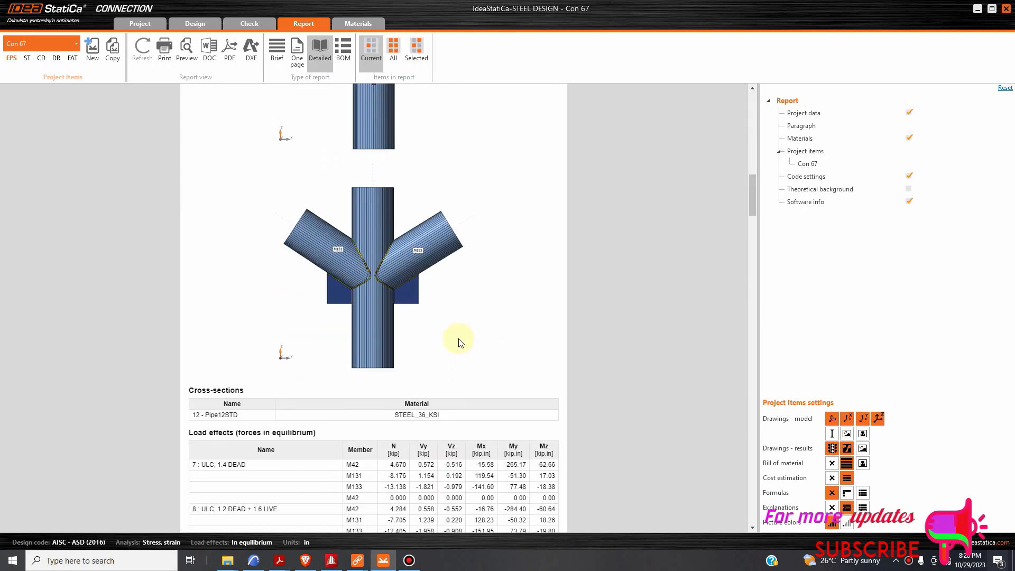
scroll(458, 358, down, 20)
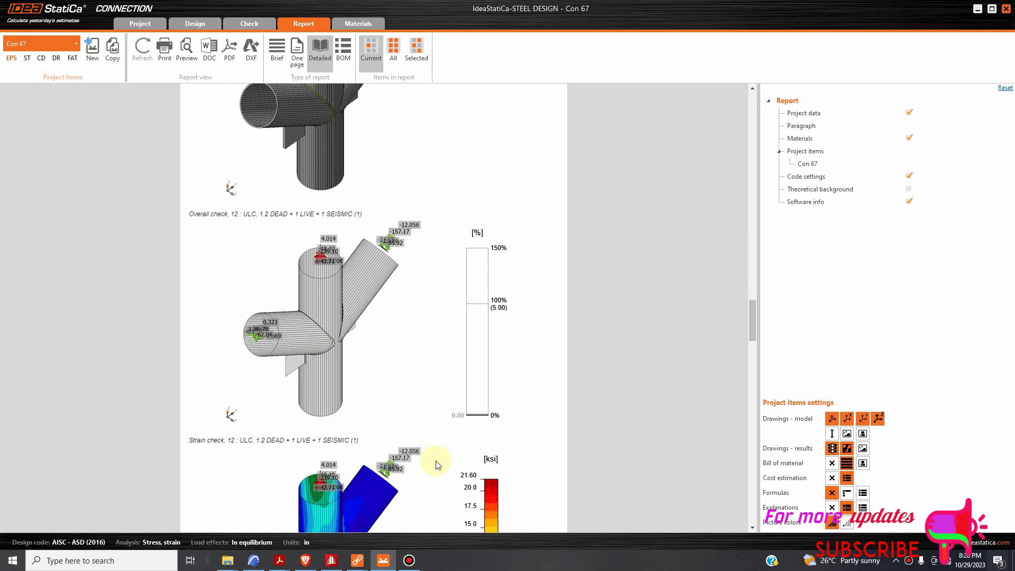
scroll(486, 428, down, 20)
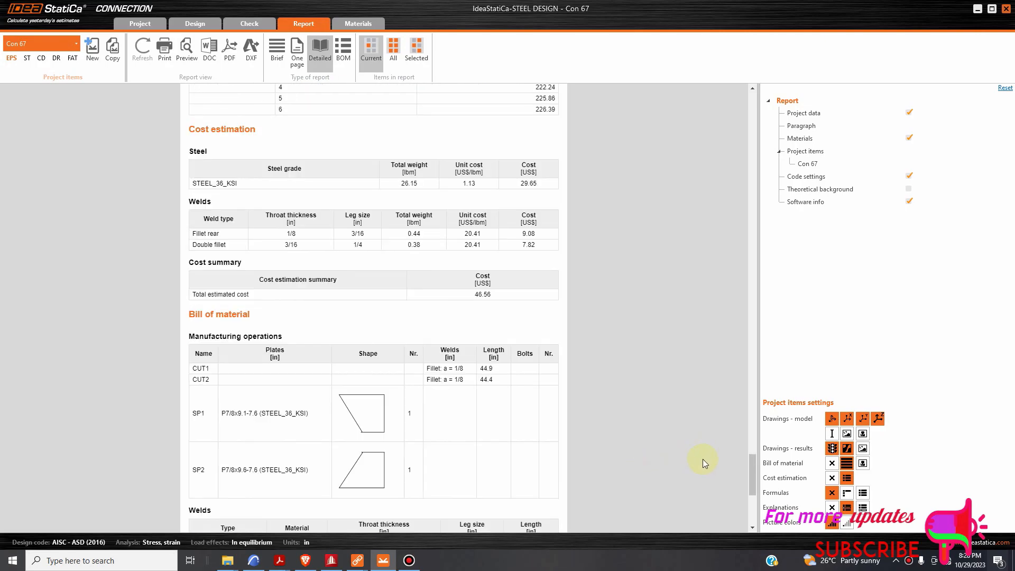
scroll(692, 458, down, 1)
drag(753, 506, 738, 206)
click(249, 23)
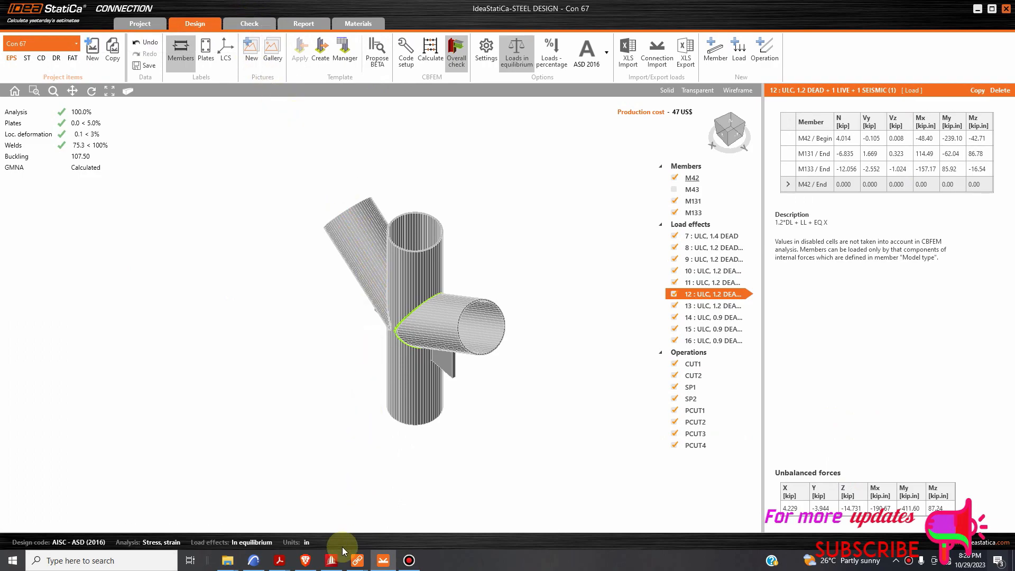
click(738, 137)
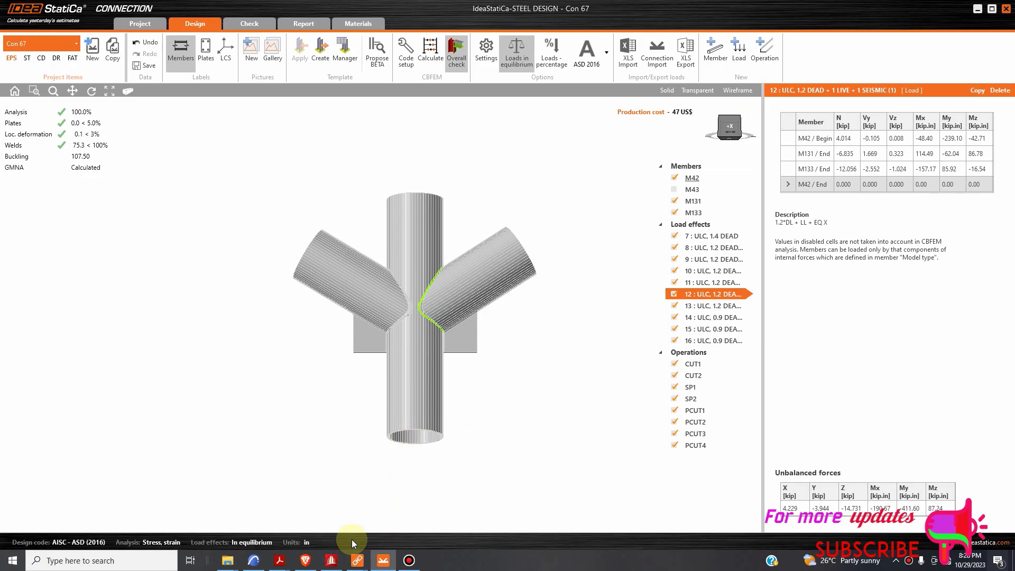
Switch to STAAD.Pro and open connection 1 at node 6 from the RAM connection input table
click(331, 561)
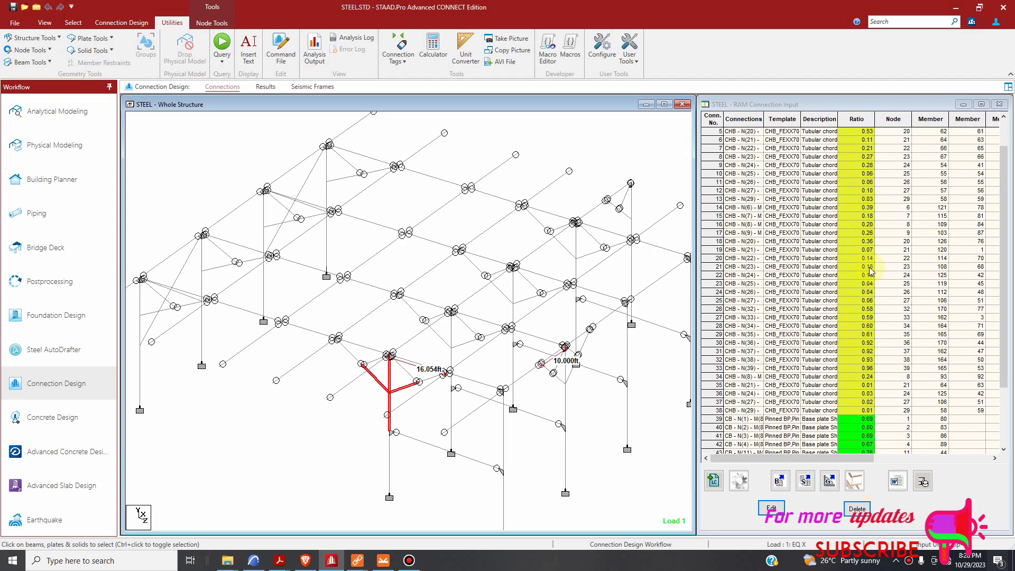
scroll(856, 199, up, 2)
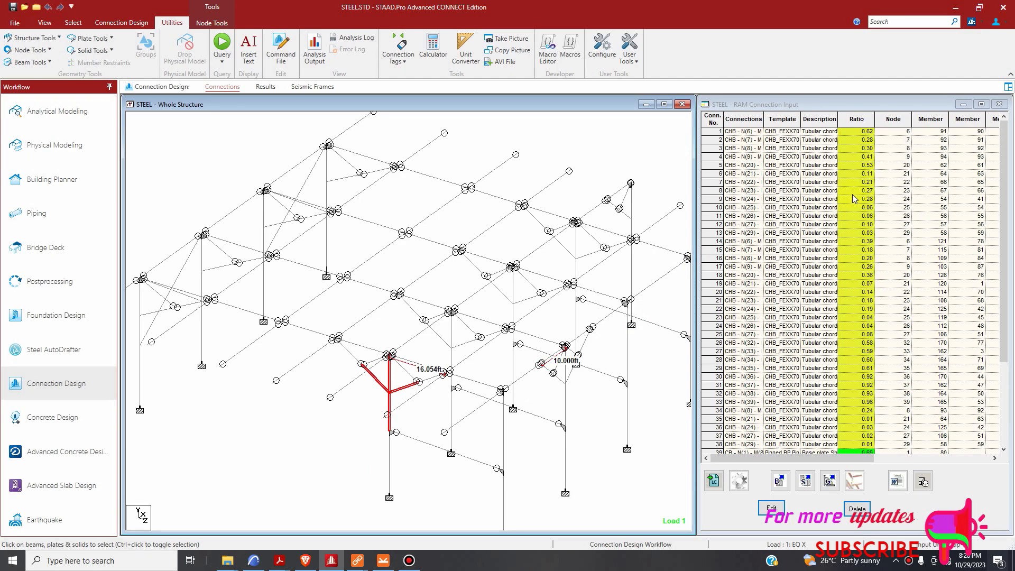
double_click(860, 130)
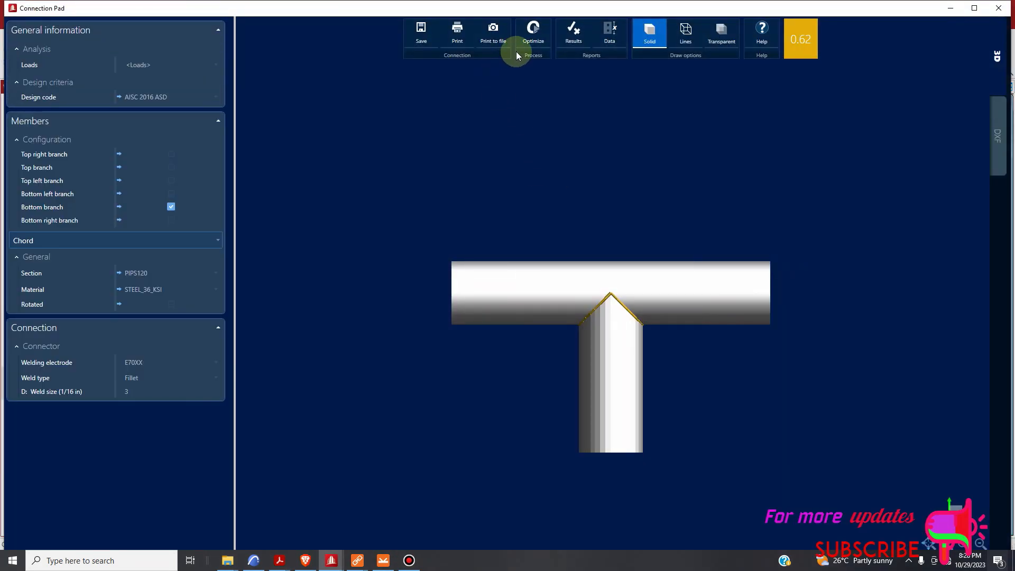
Review the connection's results report, highlighting the joint equilibrium warning above the Y connection demands, and close the report
click(526, 46)
click(567, 42)
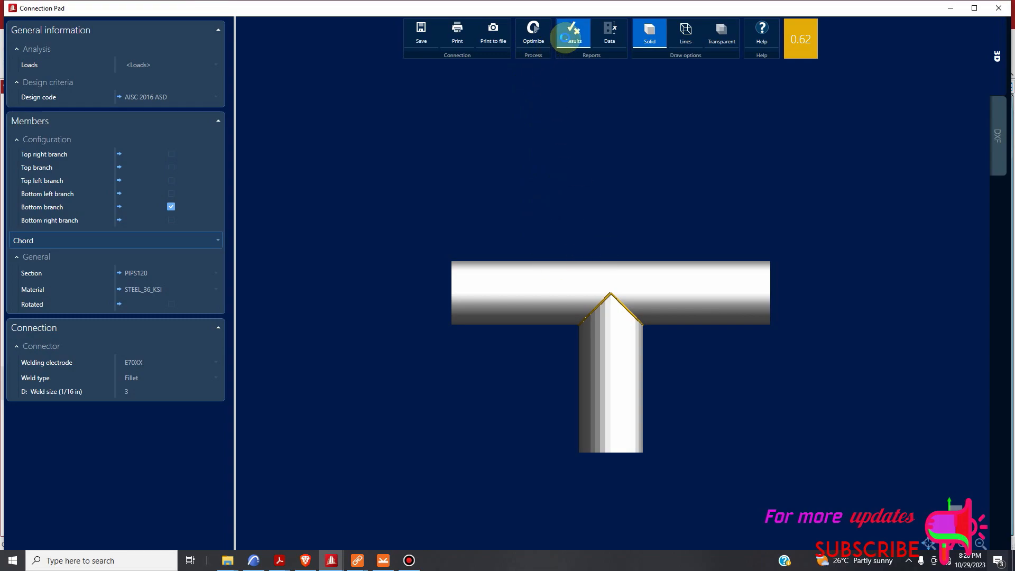
scroll(519, 243, down, 3)
scroll(476, 265, up, 1)
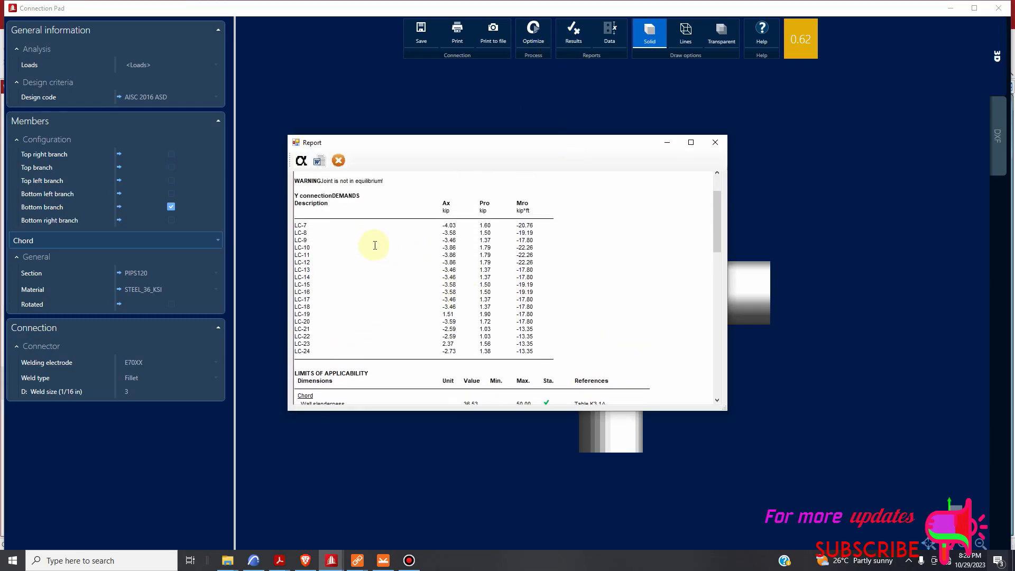
scroll(349, 196, up, 2)
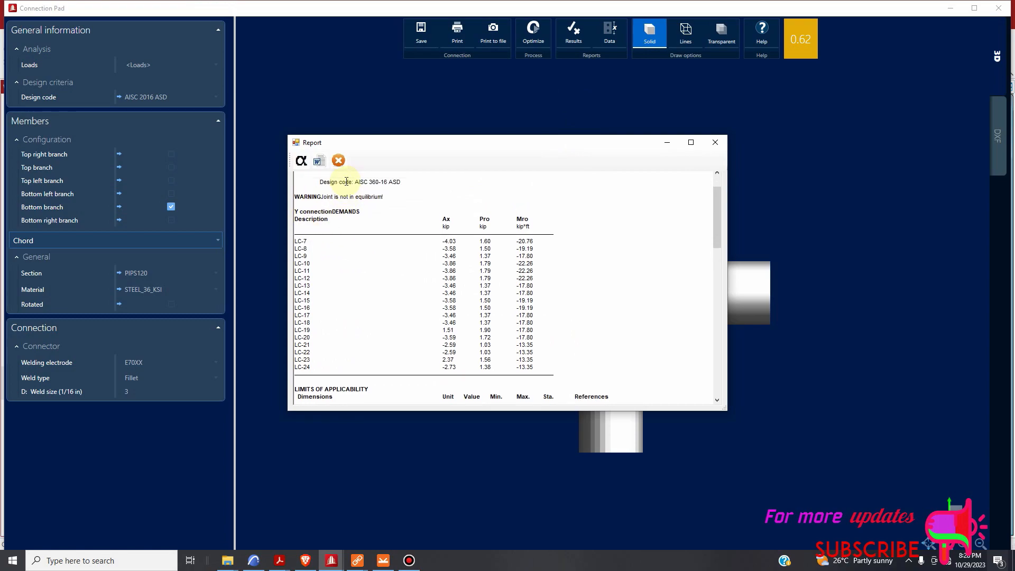
drag(299, 222, 426, 227)
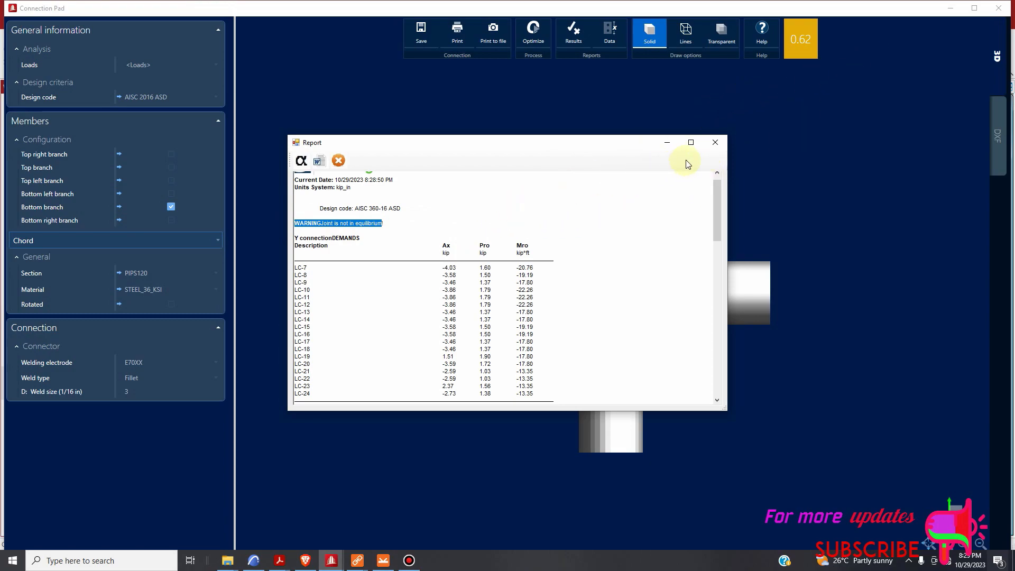
click(714, 141)
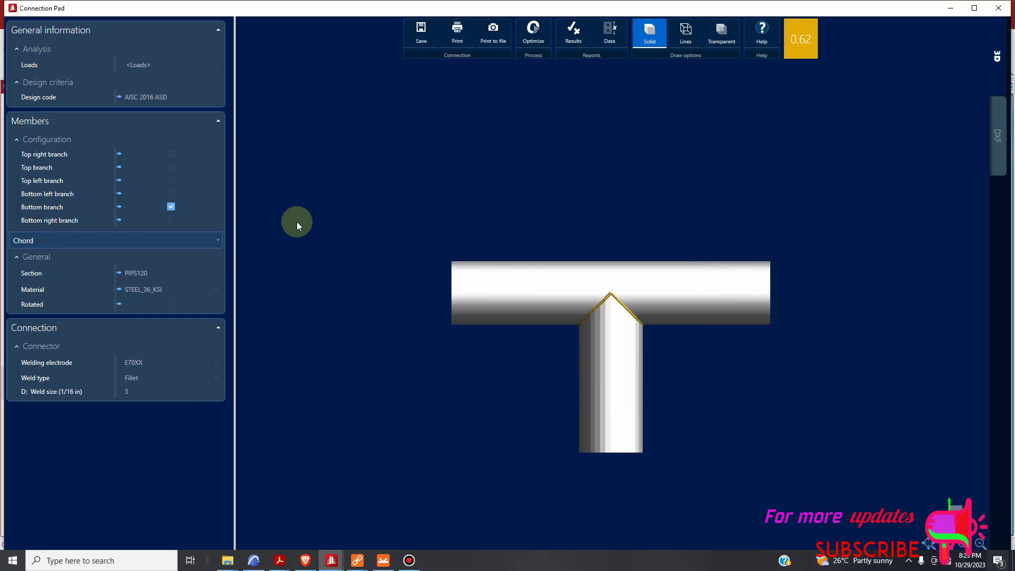
Try the AISC 2016 LRFD design code on the connection and close the Connection Pad without saving
scroll(629, 349, up, 1)
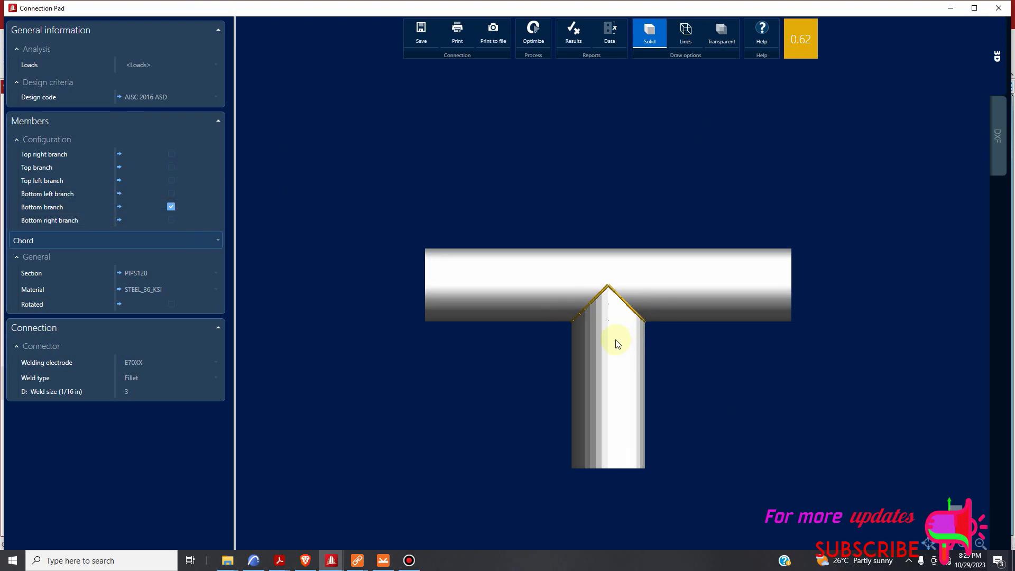
scroll(623, 317, up, 1)
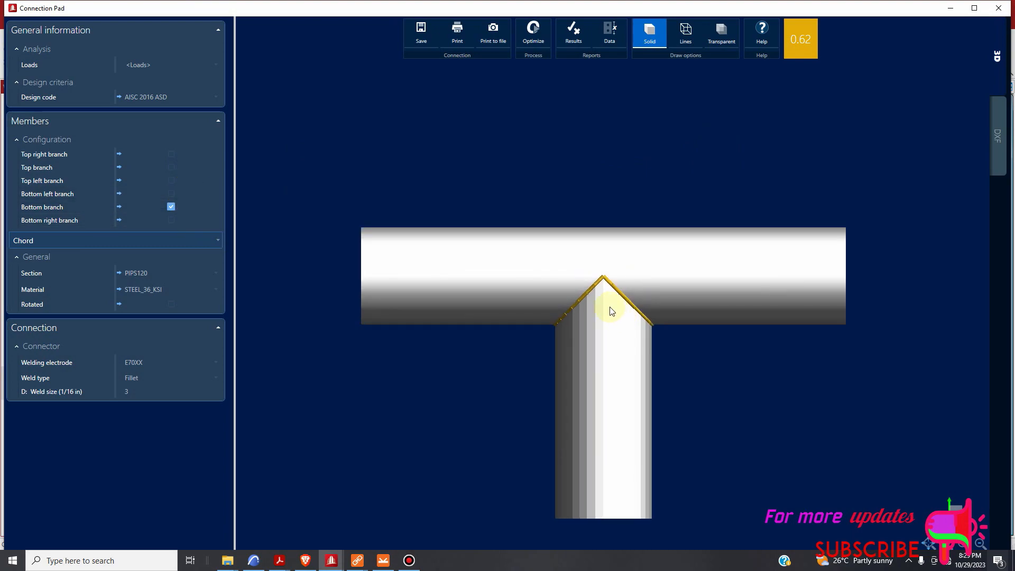
scroll(541, 300, down, 2)
scroll(583, 347, up, 2)
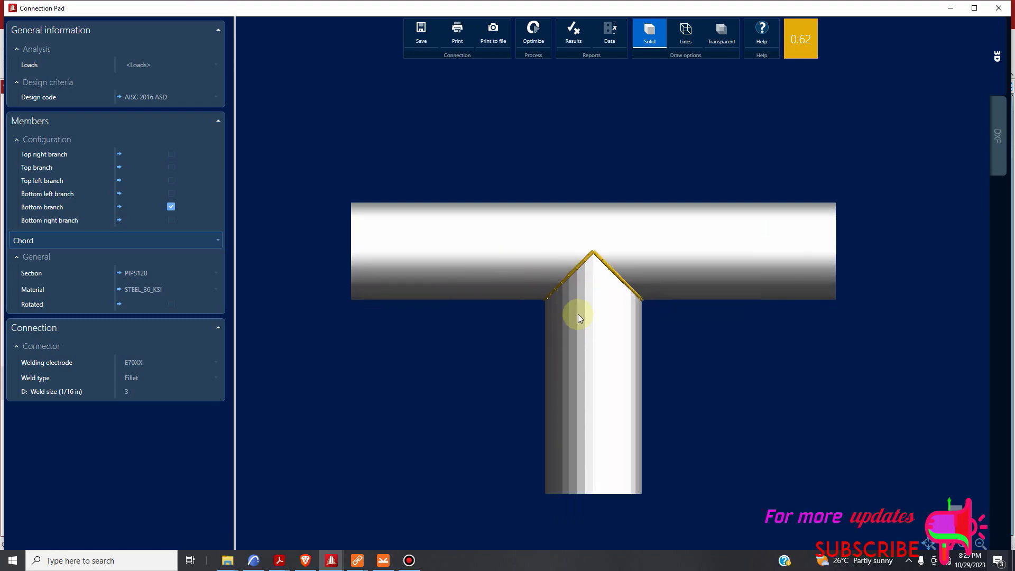
scroll(573, 300, down, 1)
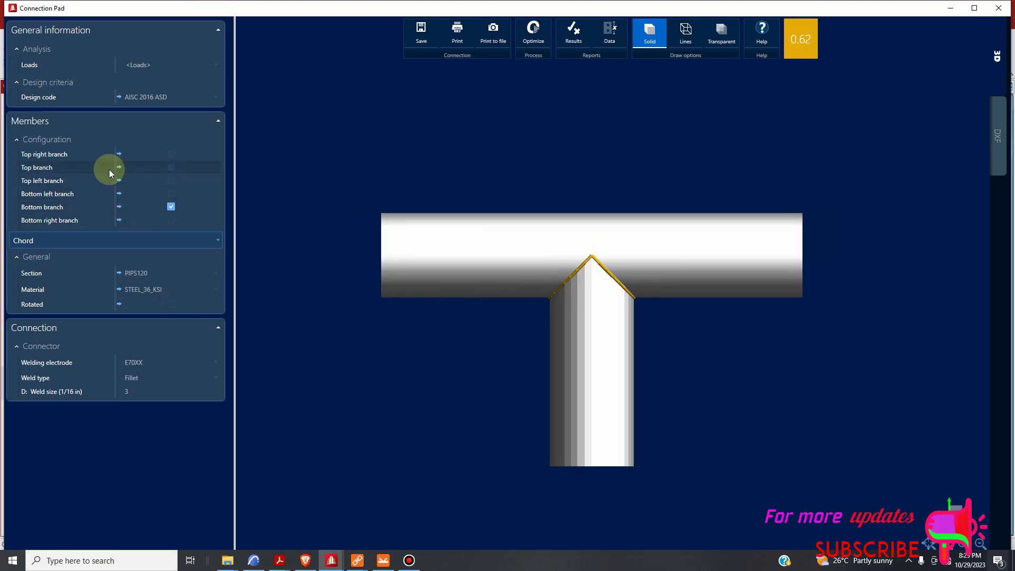
click(197, 96)
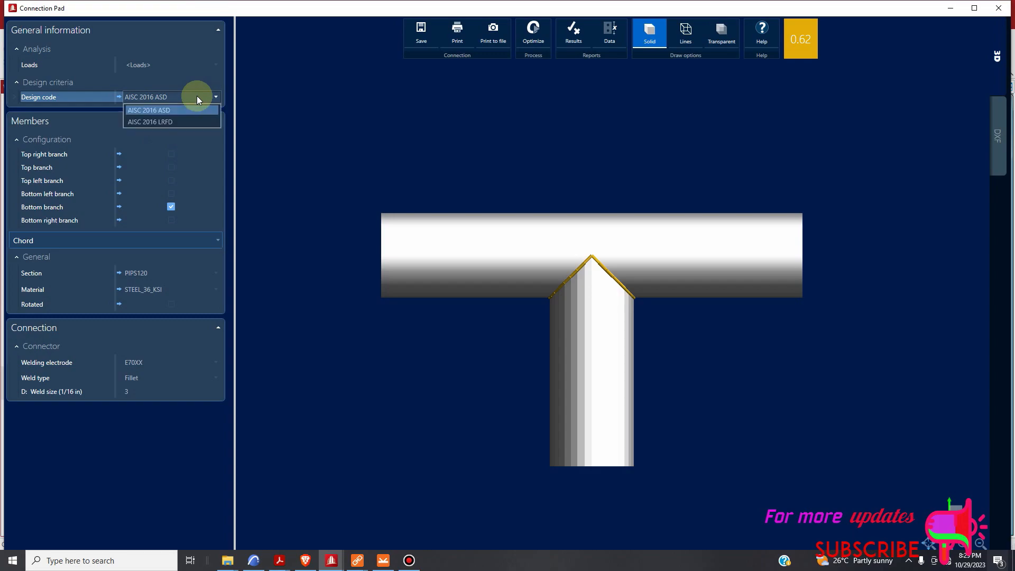
click(190, 123)
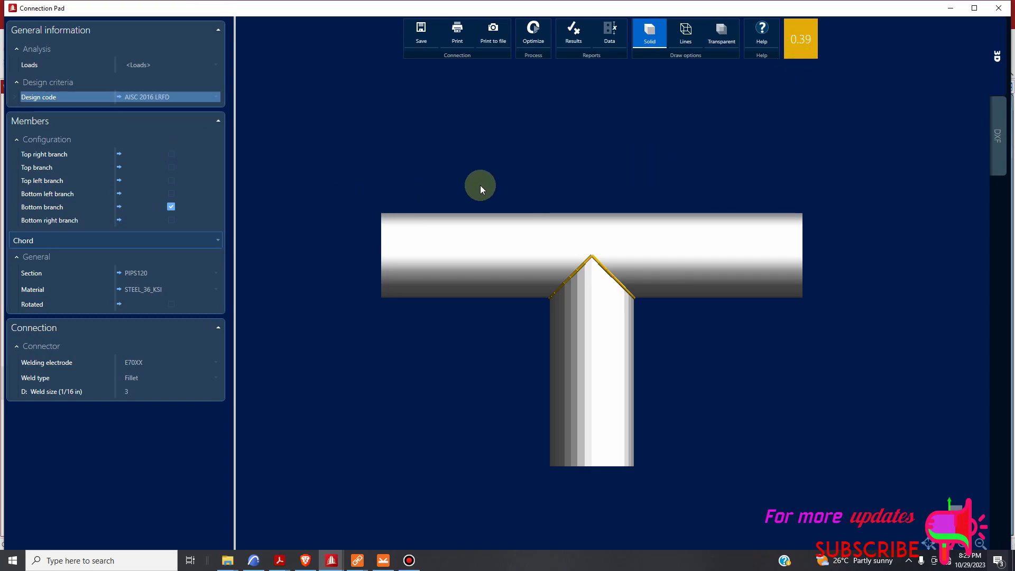
scroll(485, 181, down, 2)
click(995, 13)
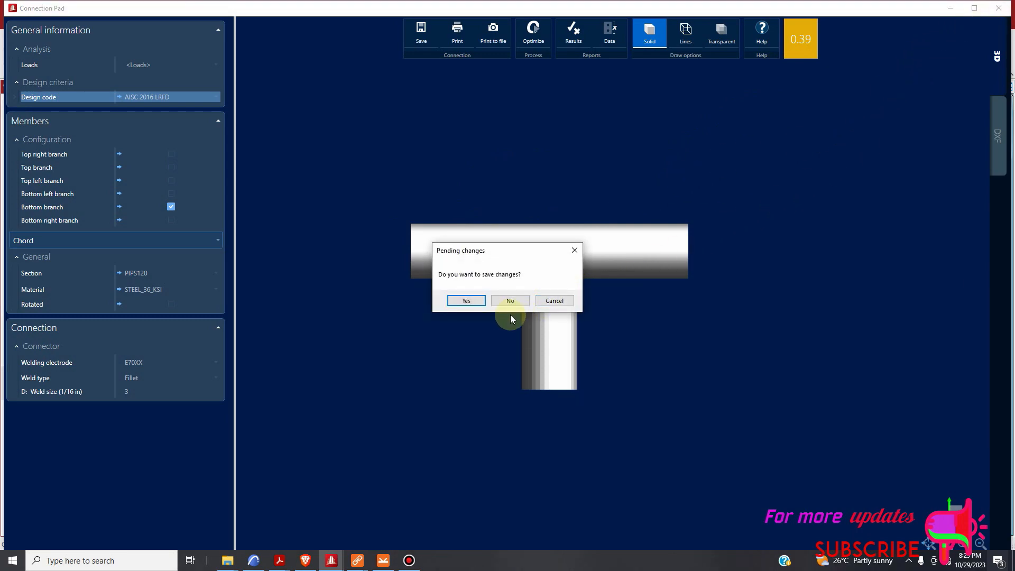
click(507, 301)
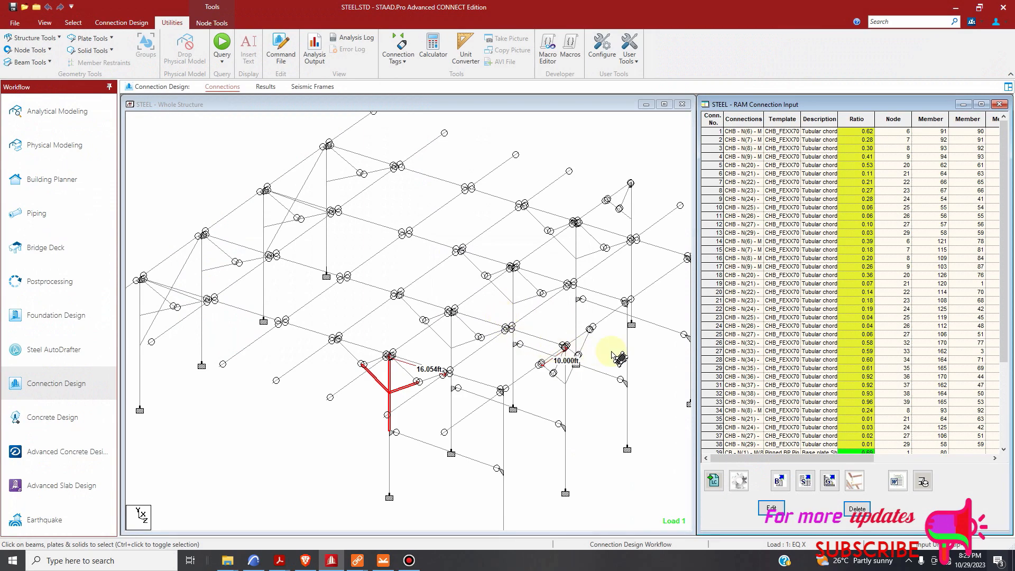
Compare the highlighted pipe joint in the STAAD.Pro structure with the Con 67 model in IDEA StatiCa
scroll(714, 336, down, 2)
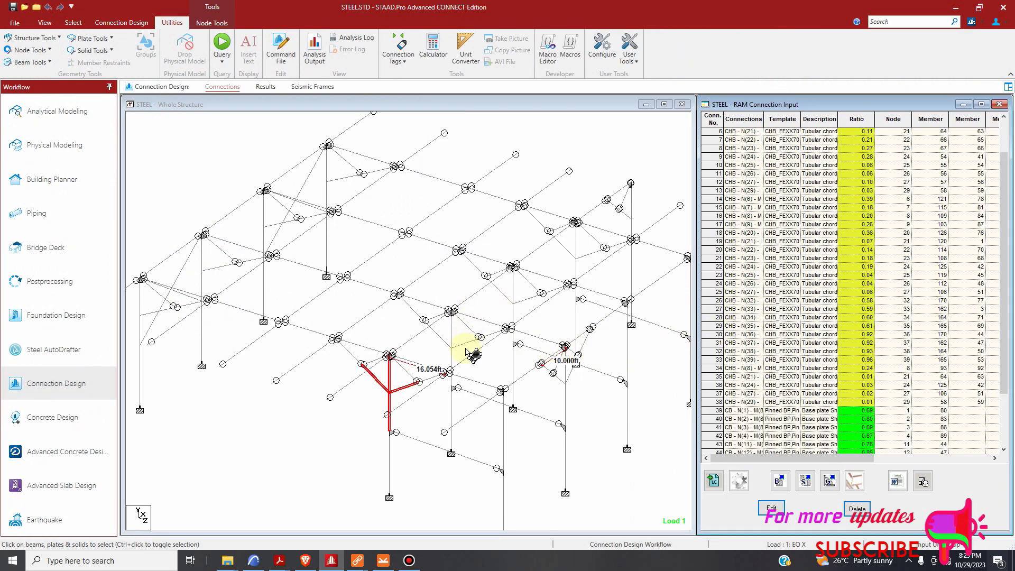
click(385, 561)
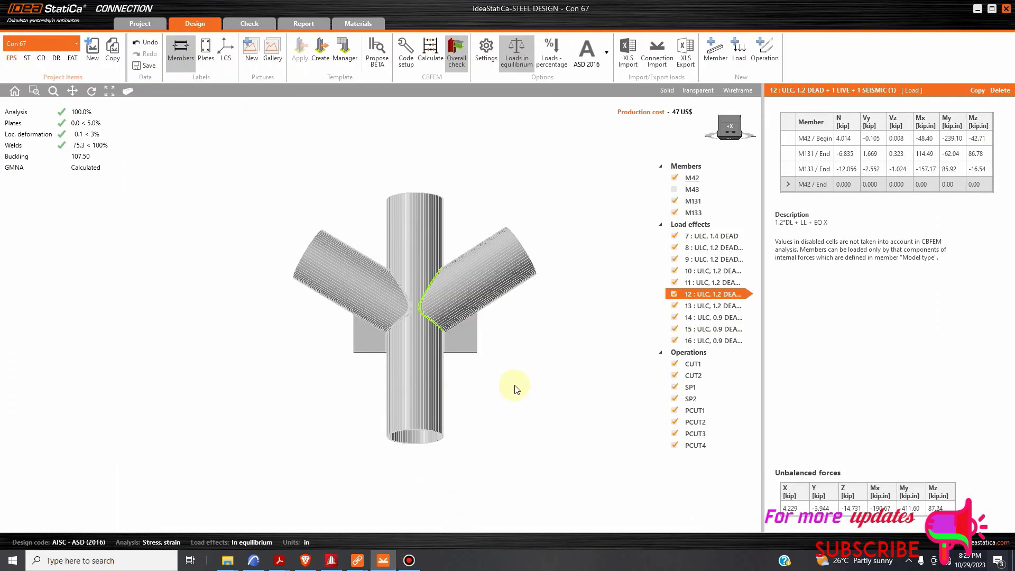
scroll(351, 252, up, 4)
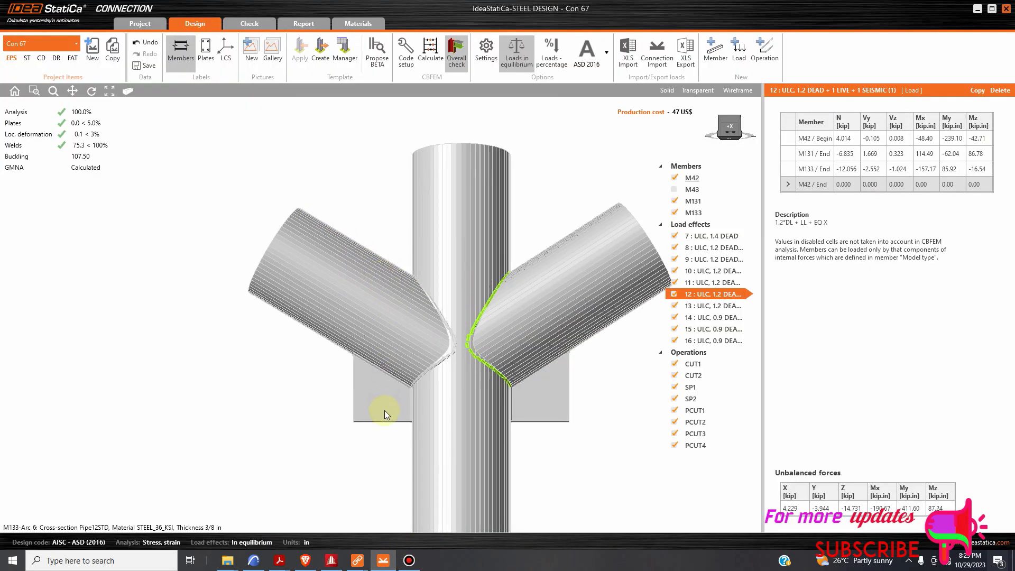
click(332, 562)
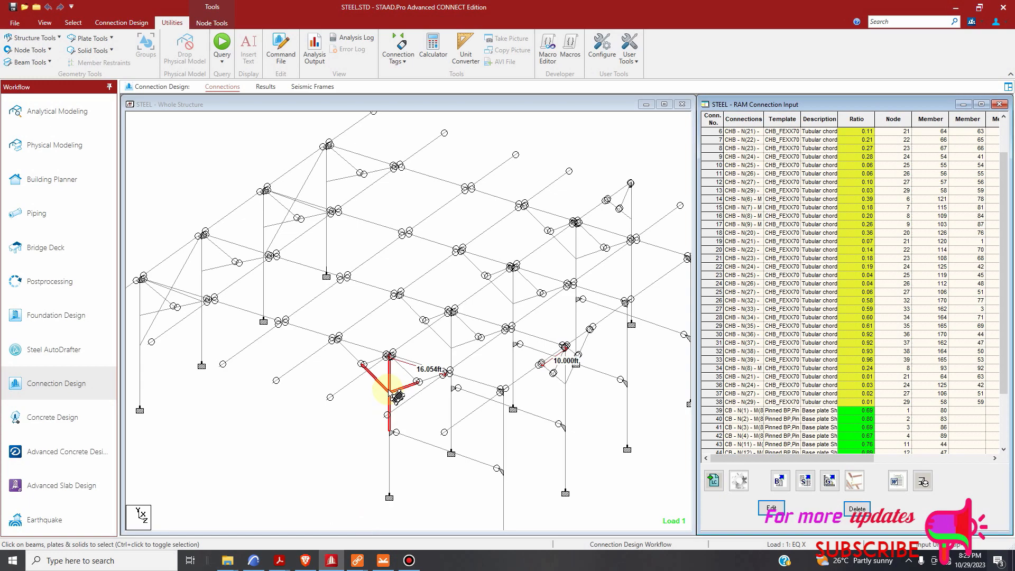
click(392, 560)
scroll(465, 322, down, 5)
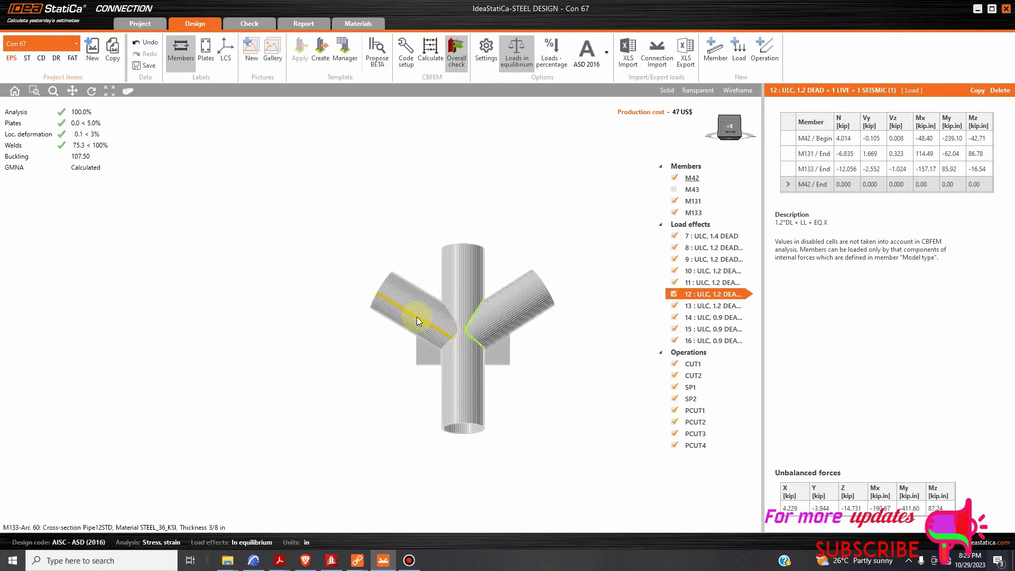
Switch to STAAD.Pro and add a new user-defined tool named IDEA
click(332, 561)
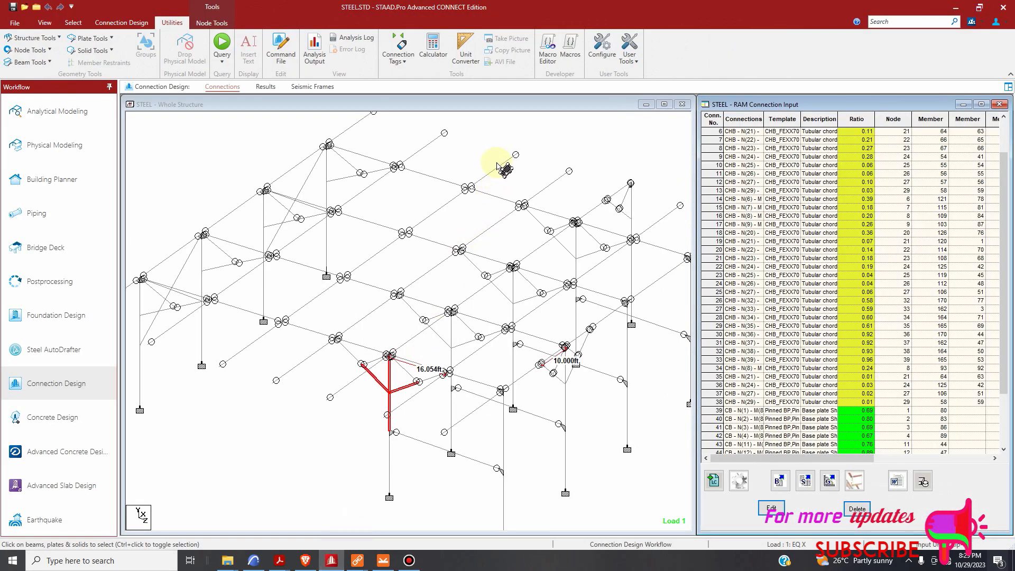
click(629, 46)
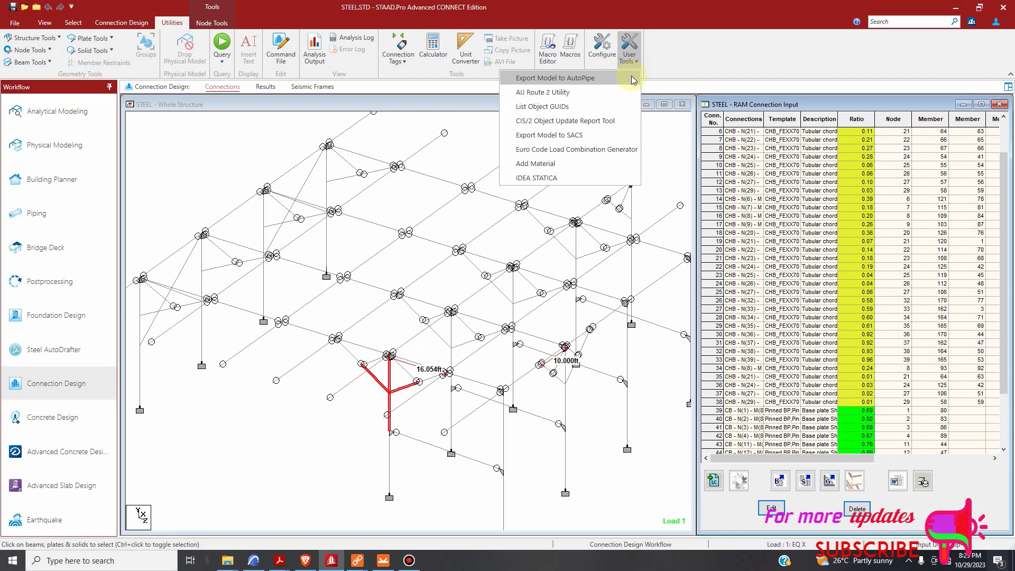
click(605, 53)
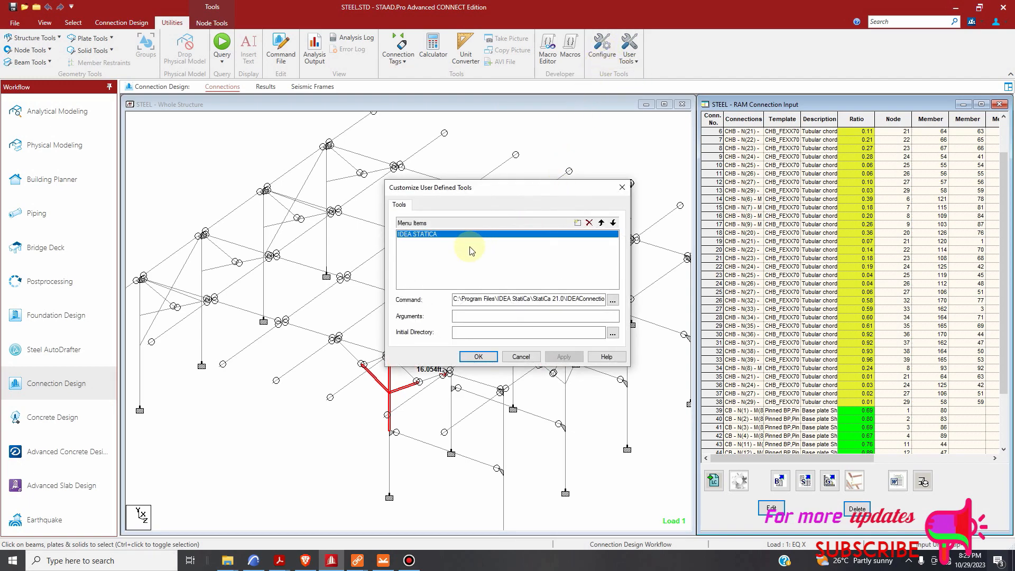
click(578, 223)
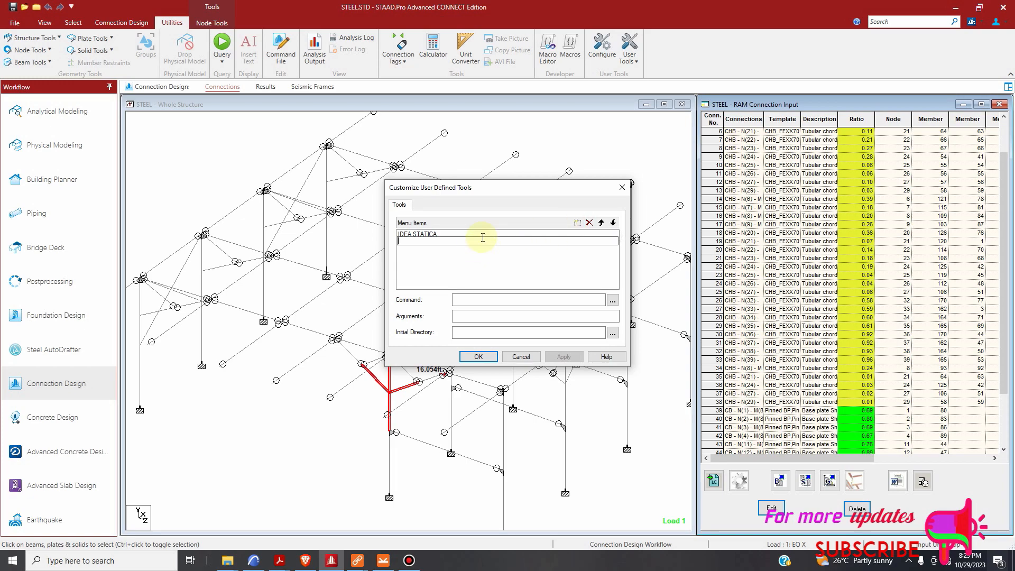
text(IDEA)
Set the IDEA tool's command to the IDEAConnectionCodecheckManager script in the StatiCa 21.0 program folder and save the tool configuration
click(616, 303)
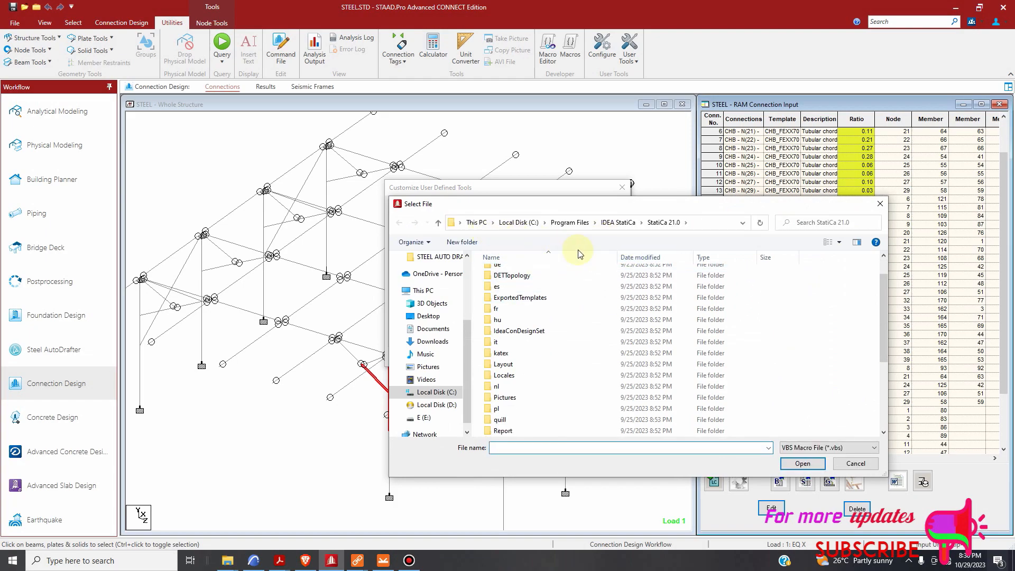
scroll(576, 271, down, 1)
scroll(609, 273, down, 3)
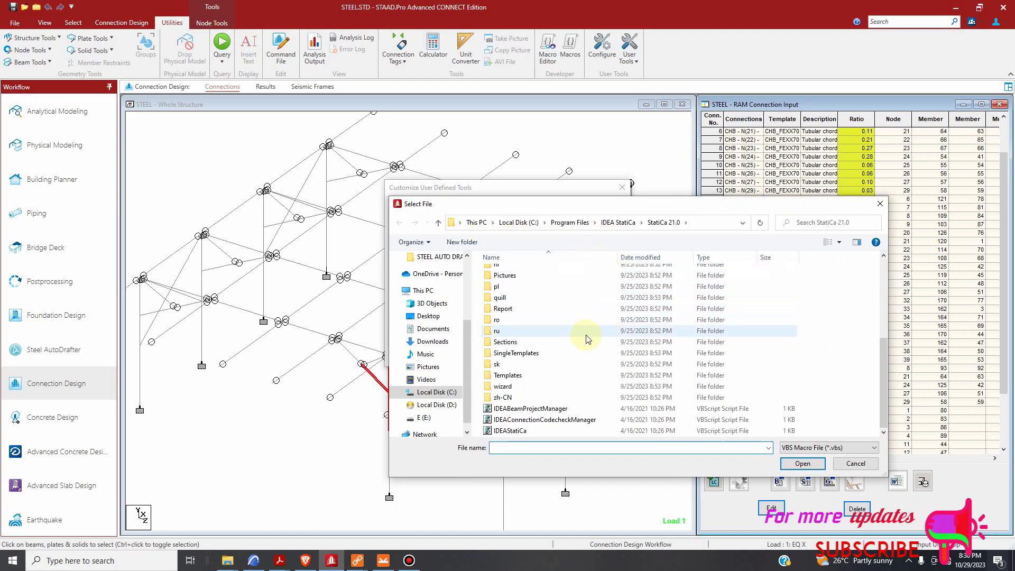
scroll(614, 286, up, 1)
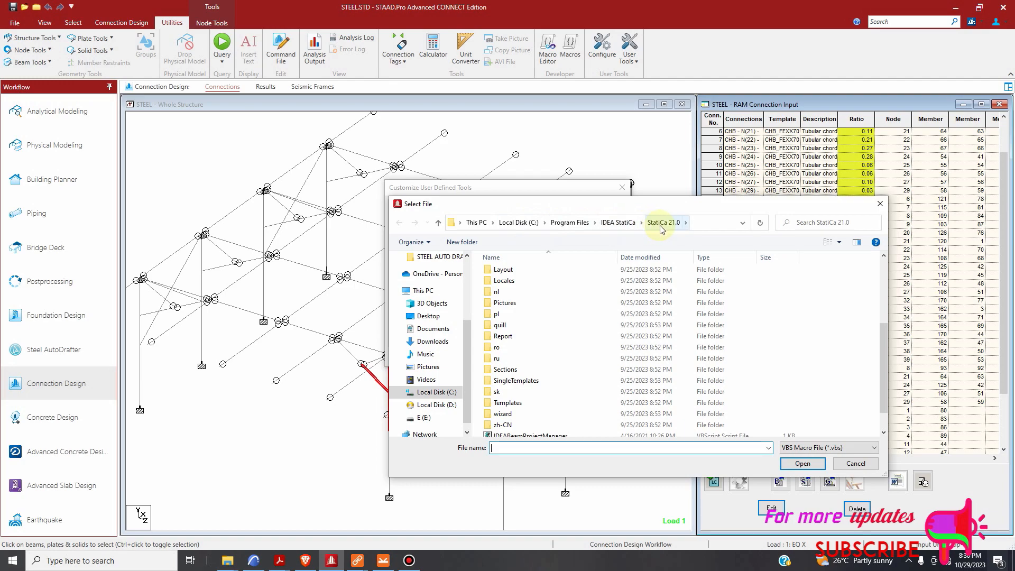
scroll(634, 304, down, 1)
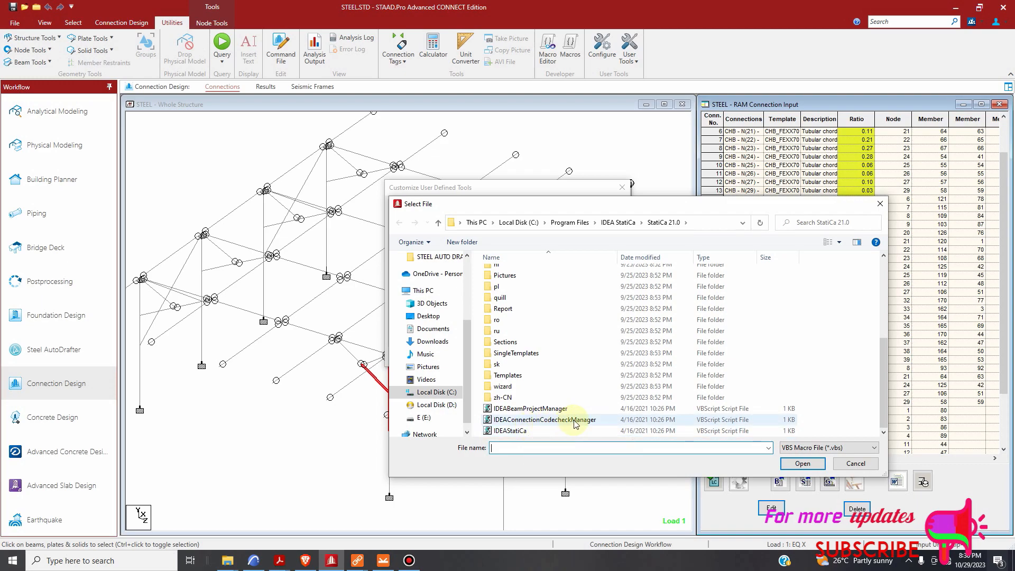
click(521, 420)
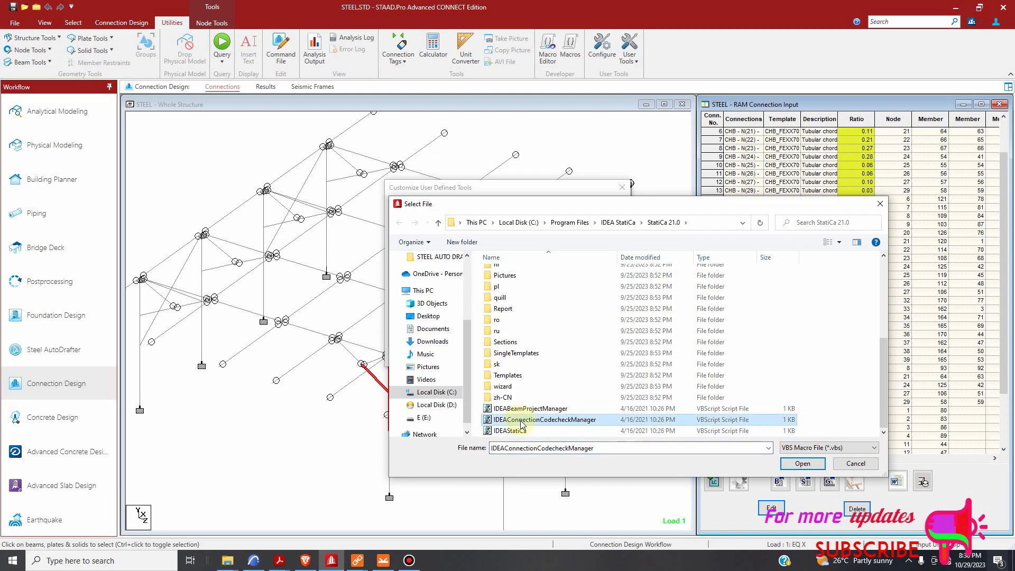
click(821, 464)
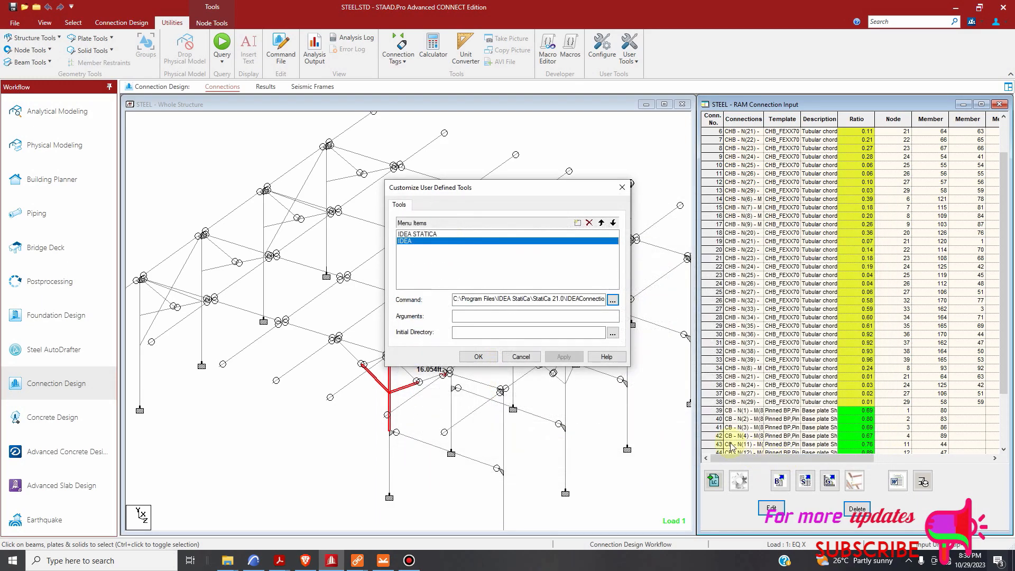
click(478, 357)
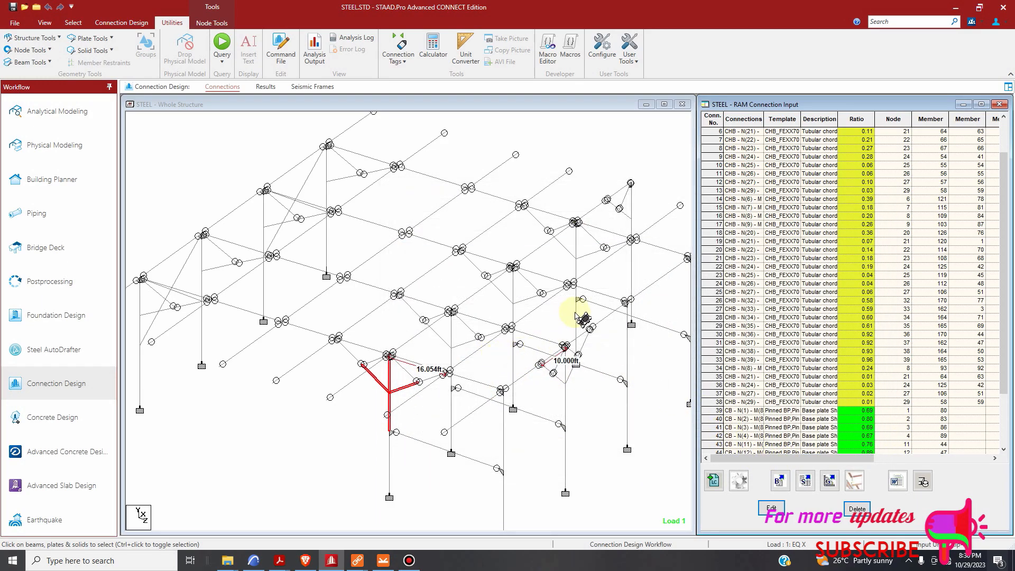
Check the list of user tools for the IDEA entry and examine the highlighted pipe joint in the whole structure
click(634, 62)
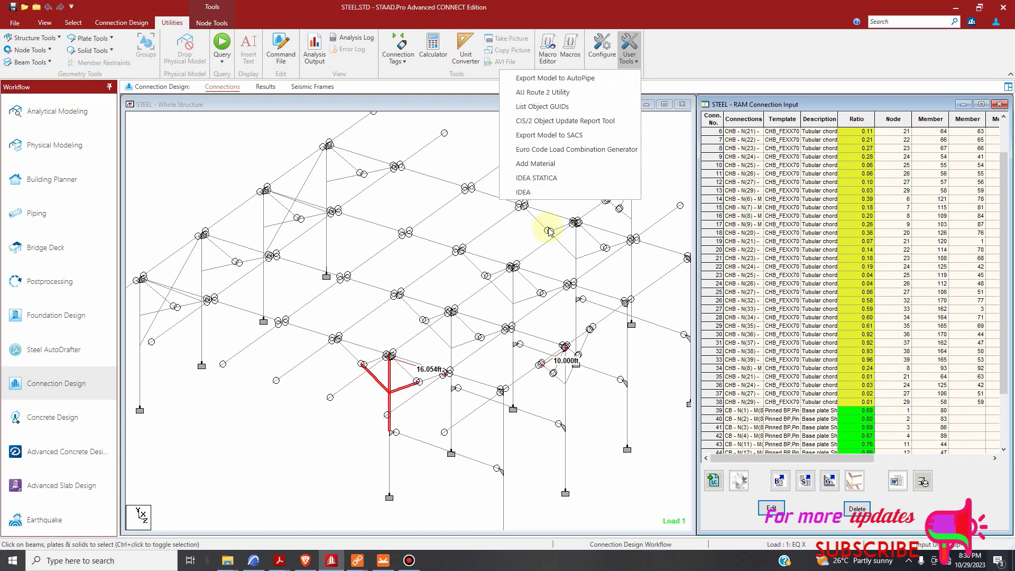
scroll(413, 341, down, 1)
scroll(413, 340, down, 4)
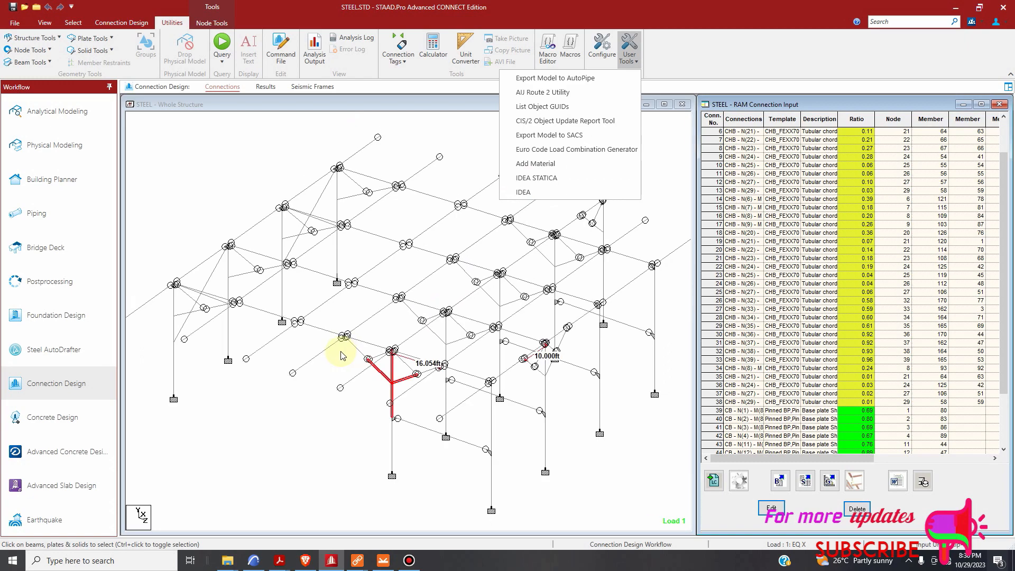
scroll(564, 389, up, 1)
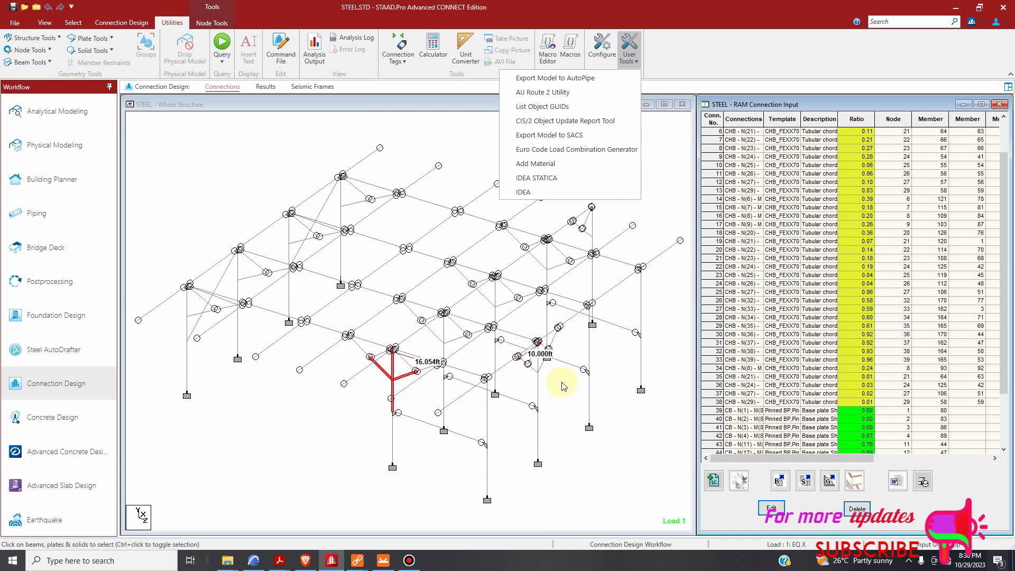
scroll(394, 384, up, 3)
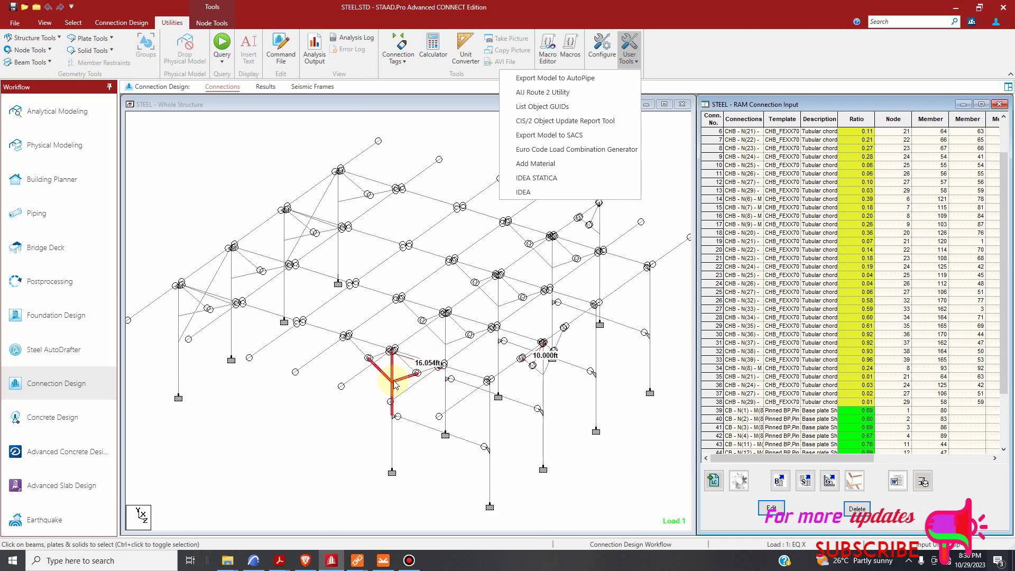
scroll(392, 385, up, 2)
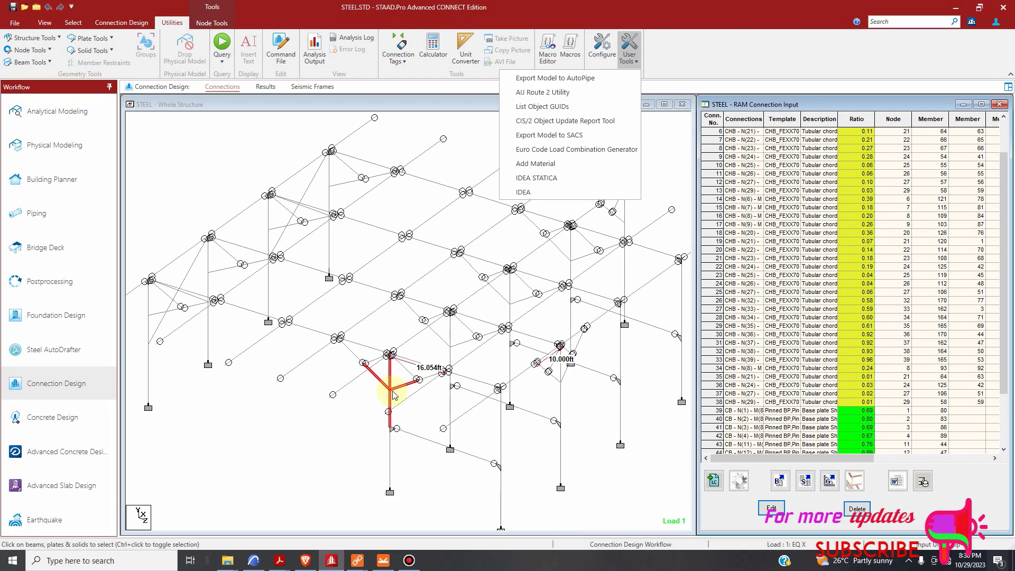
scroll(394, 395, up, 1)
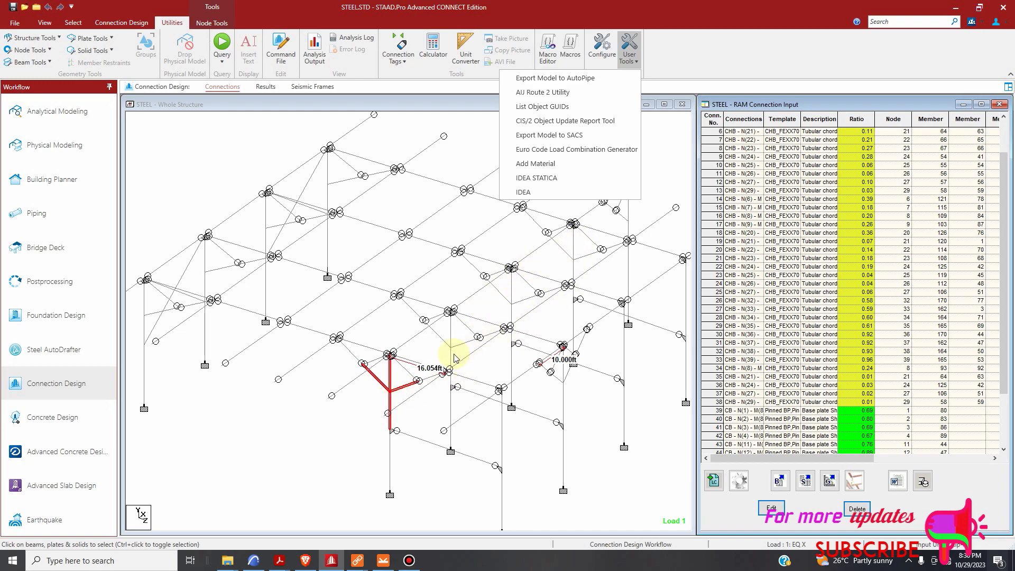
scroll(455, 351, down, 2)
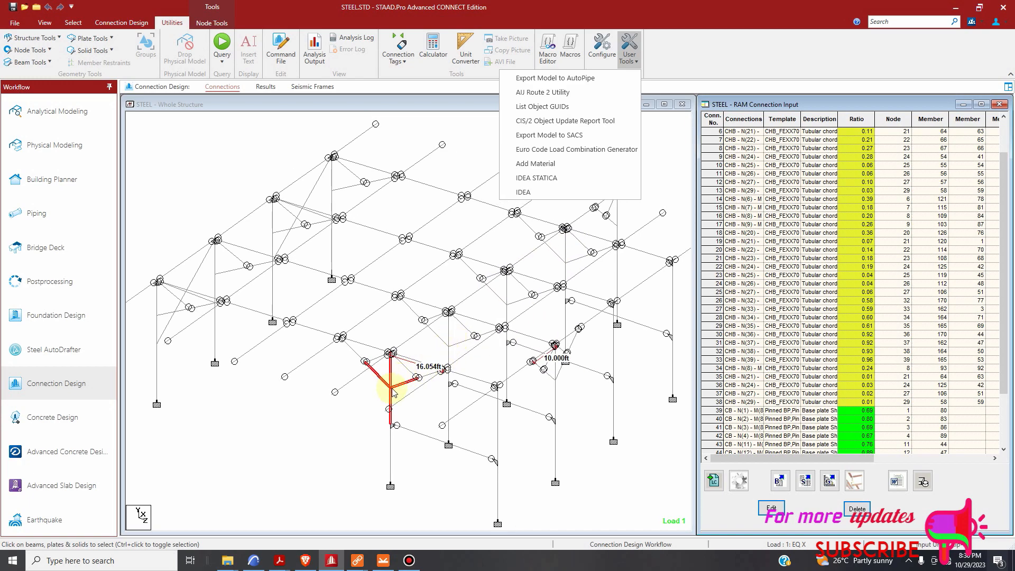
scroll(394, 392, up, 1)
scroll(394, 392, up, 2)
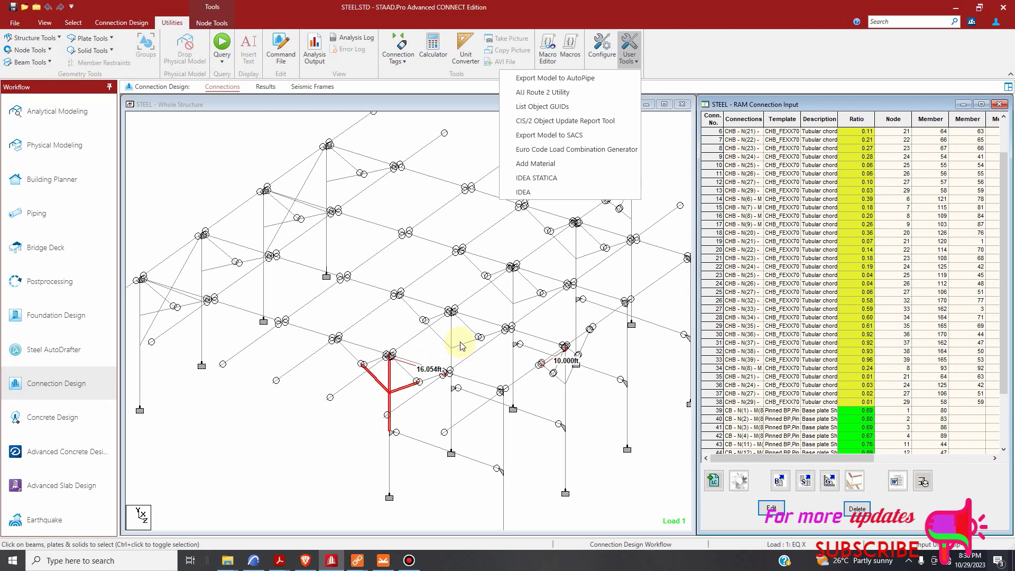
scroll(581, 334, down, 5)
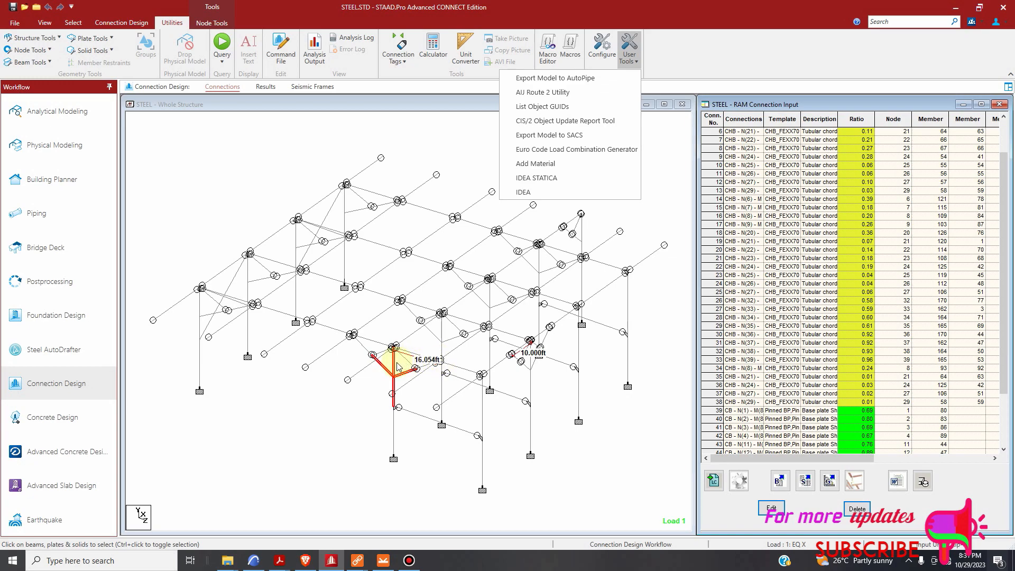
Select the pipe joint on the leftmost column with its members and review the tubular chord connection ratios in the RAM Connection Input table
click(203, 321)
click(203, 321)
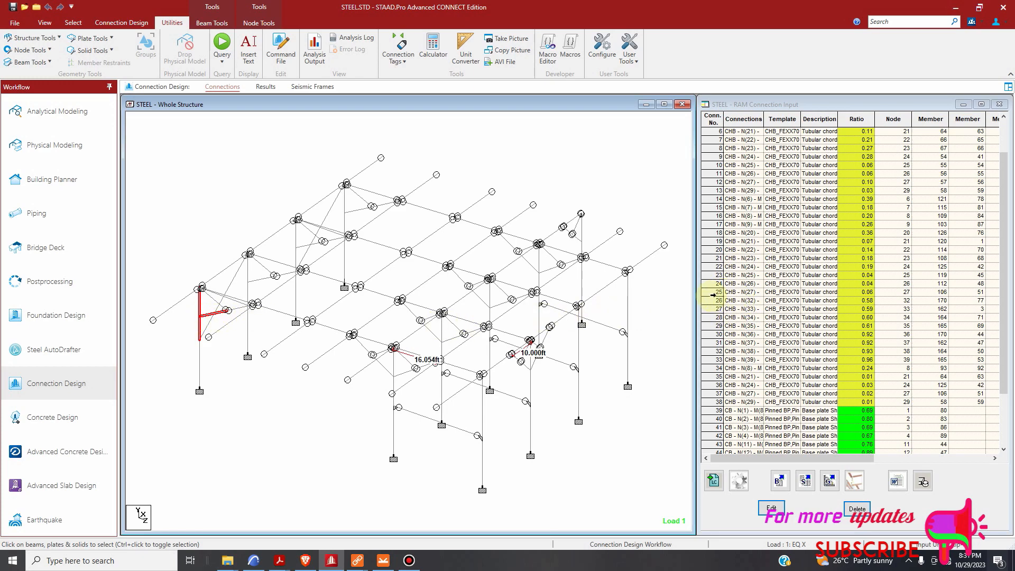
scroll(815, 276, up, 1)
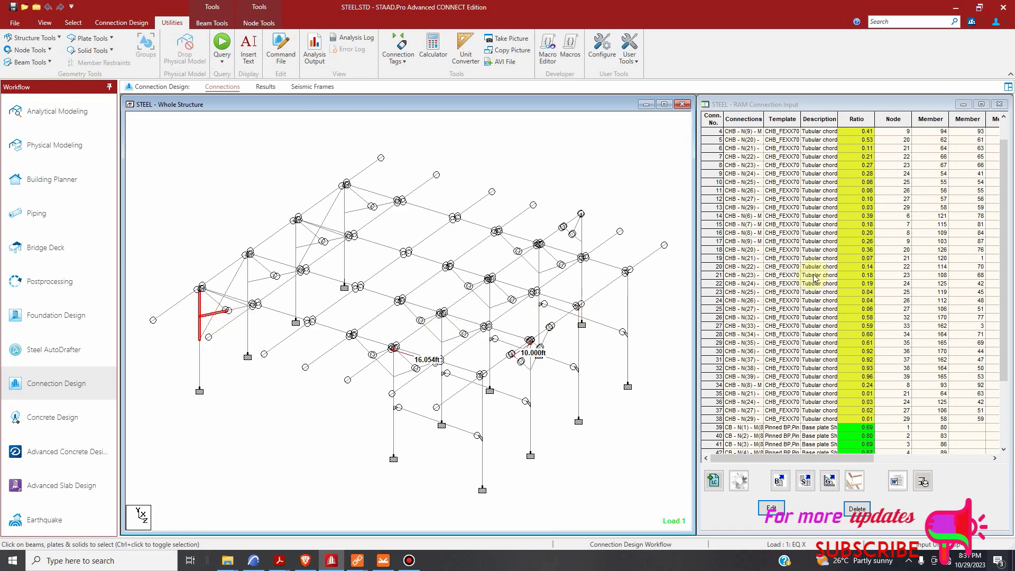
scroll(814, 276, up, 1)
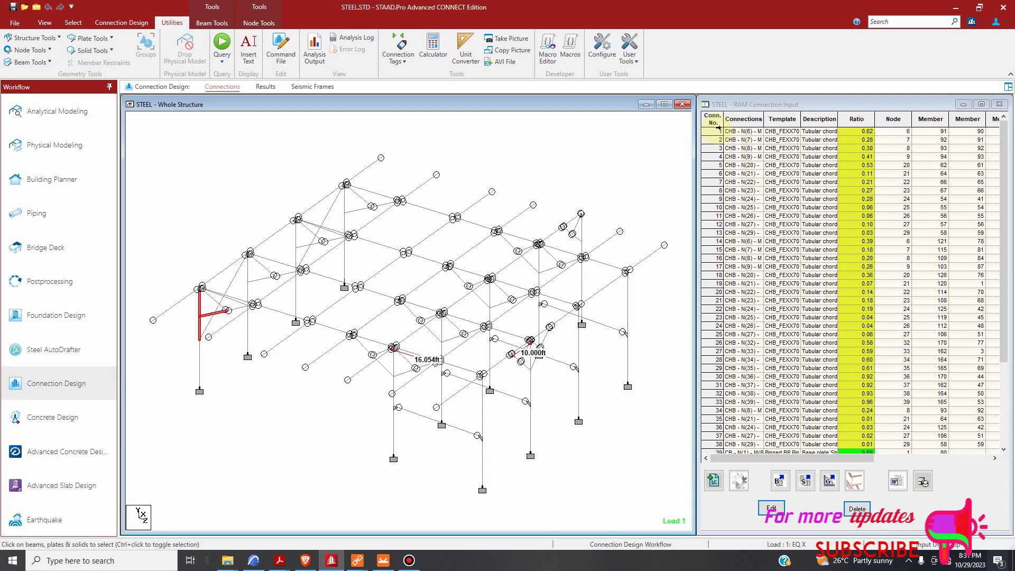
scroll(776, 347, down, 3)
scroll(775, 349, up, 1)
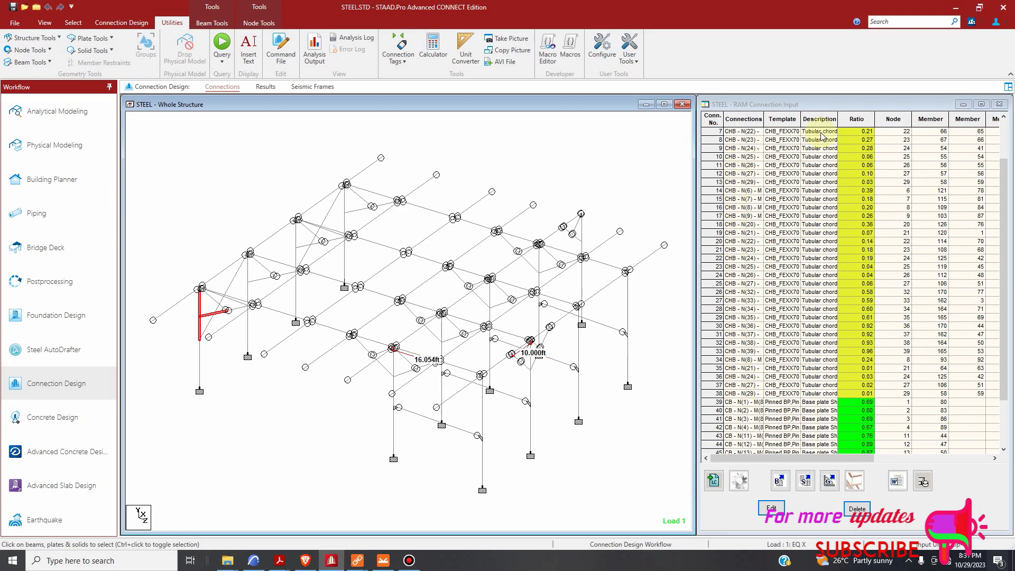
scroll(856, 317, up, 1)
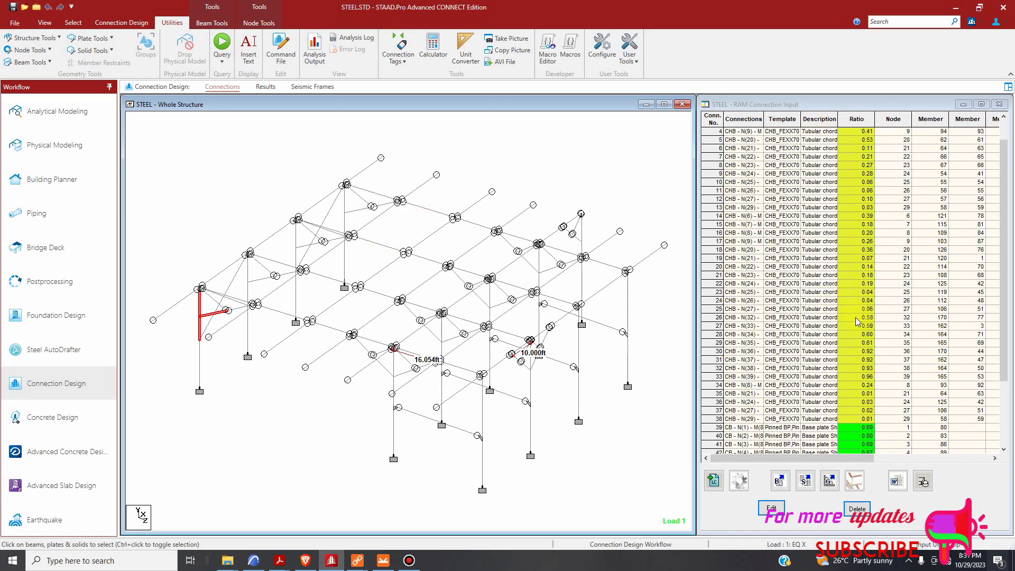
scroll(859, 316, down, 2)
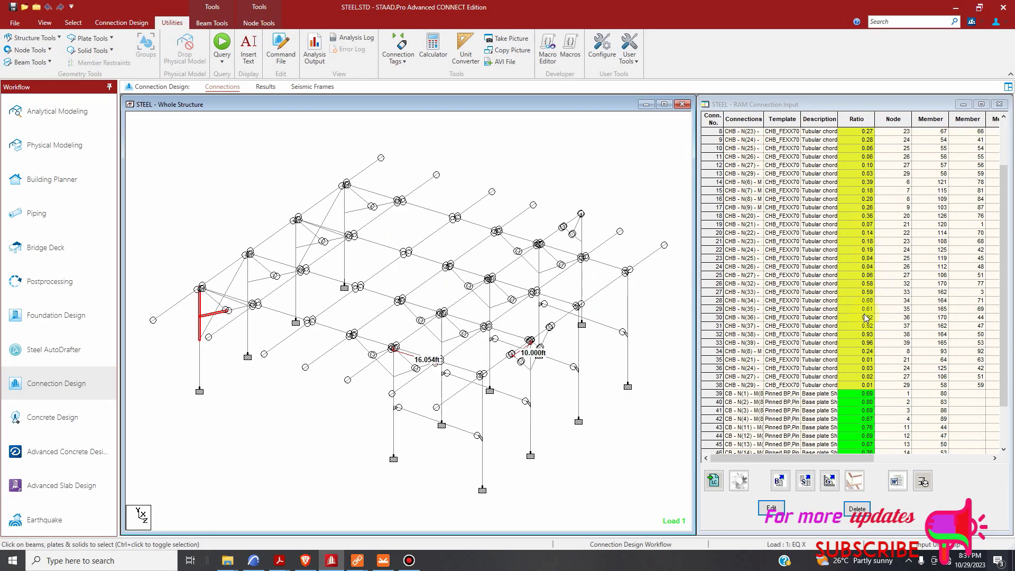
scroll(866, 317, up, 3)
click(396, 345)
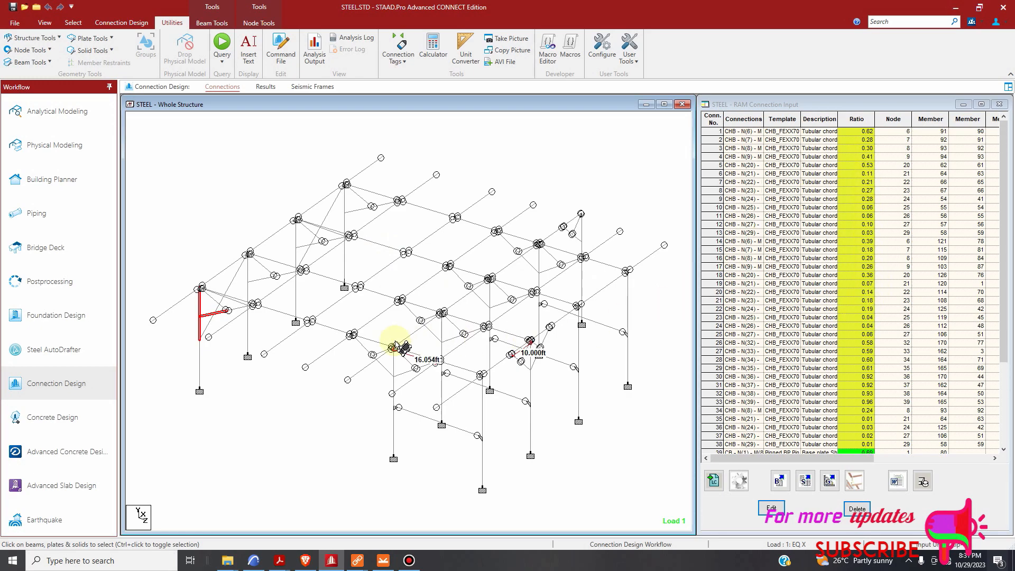
click(200, 317)
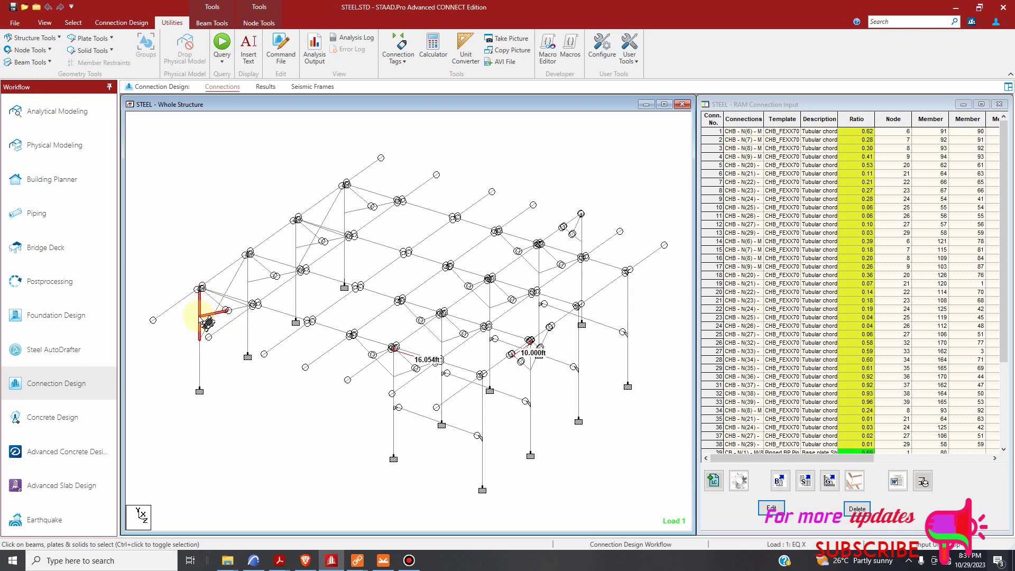
Run the IDEA user tool on the selected joint and open the IdeaStatiCa-STEEL DESIGN project in the Code-check manager
click(526, 206)
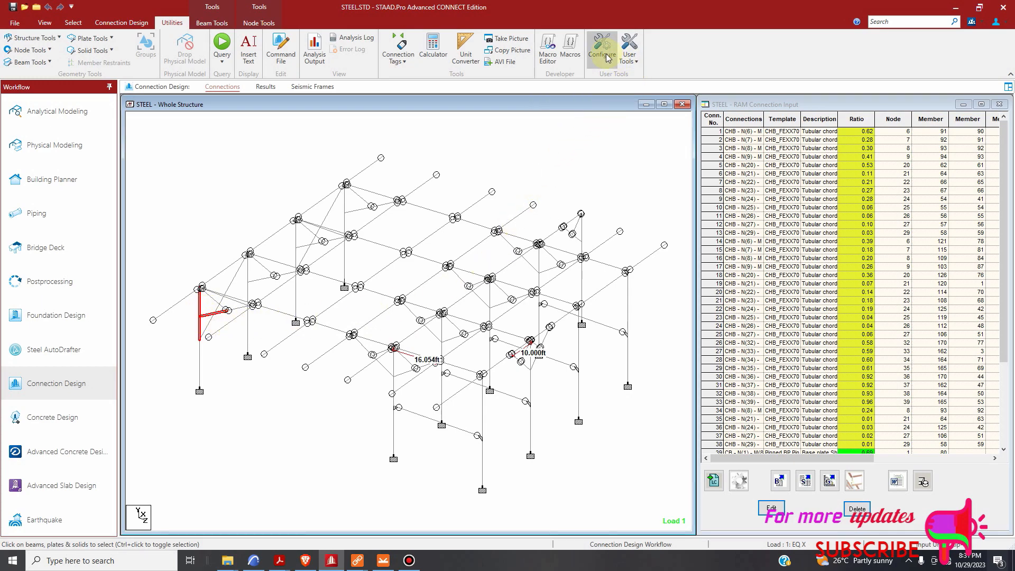
click(635, 66)
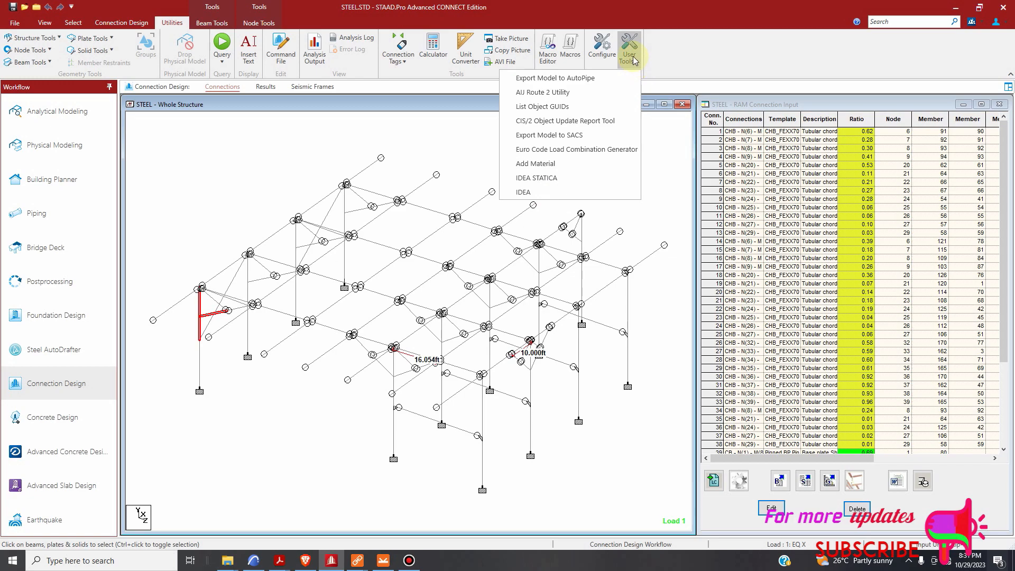
click(140, 20)
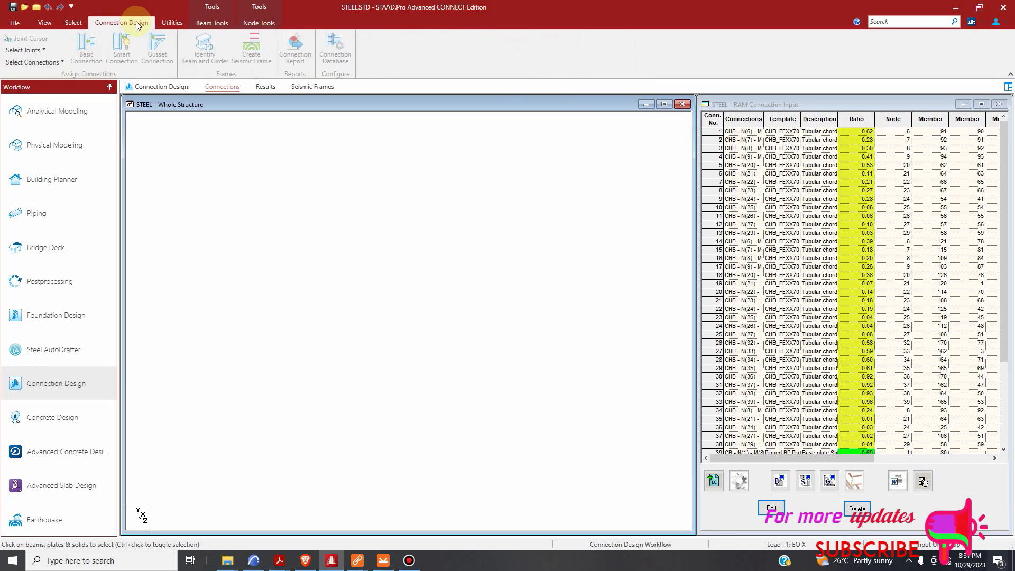
click(172, 22)
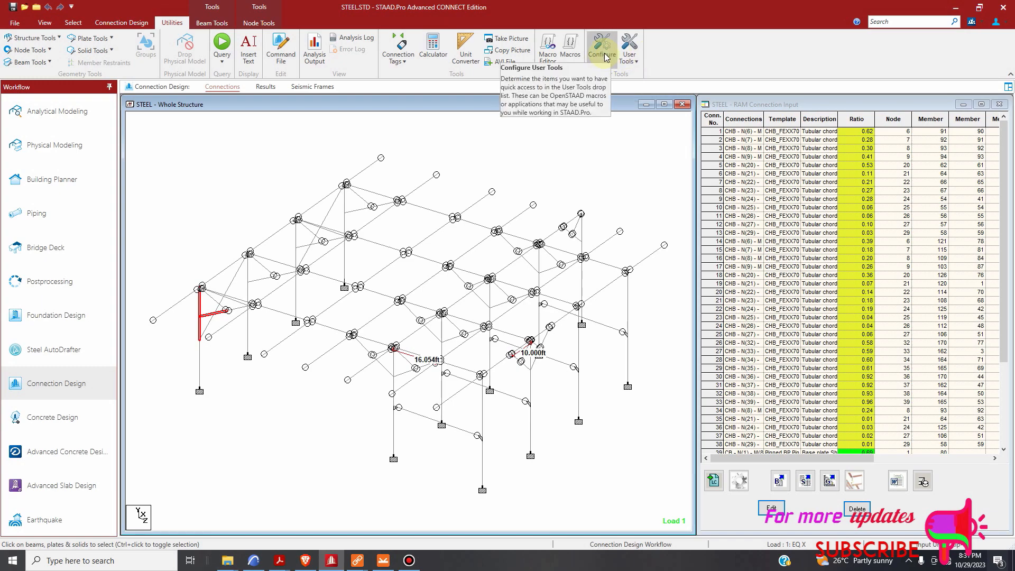
click(635, 63)
click(636, 65)
click(637, 65)
click(534, 195)
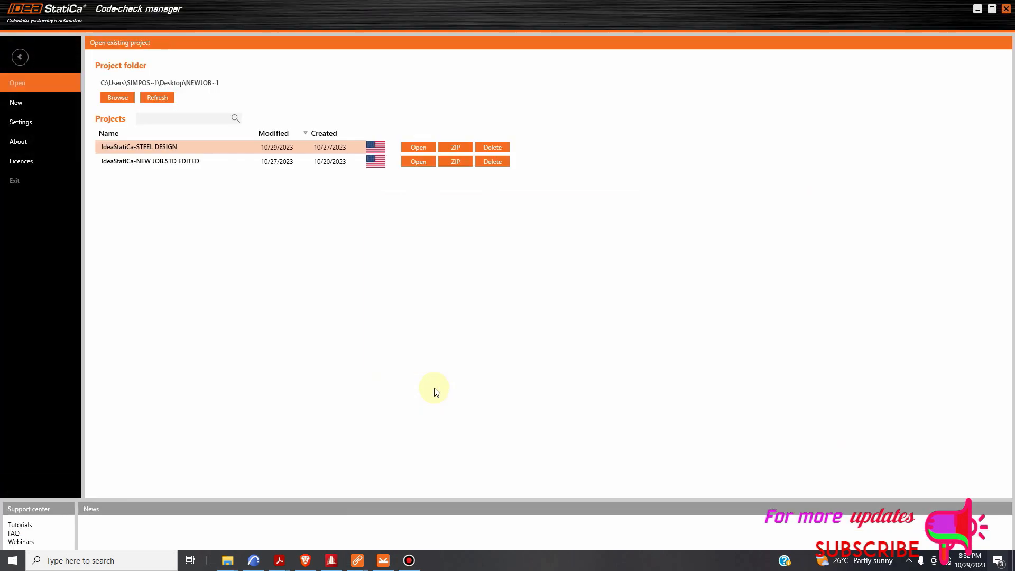
click(422, 148)
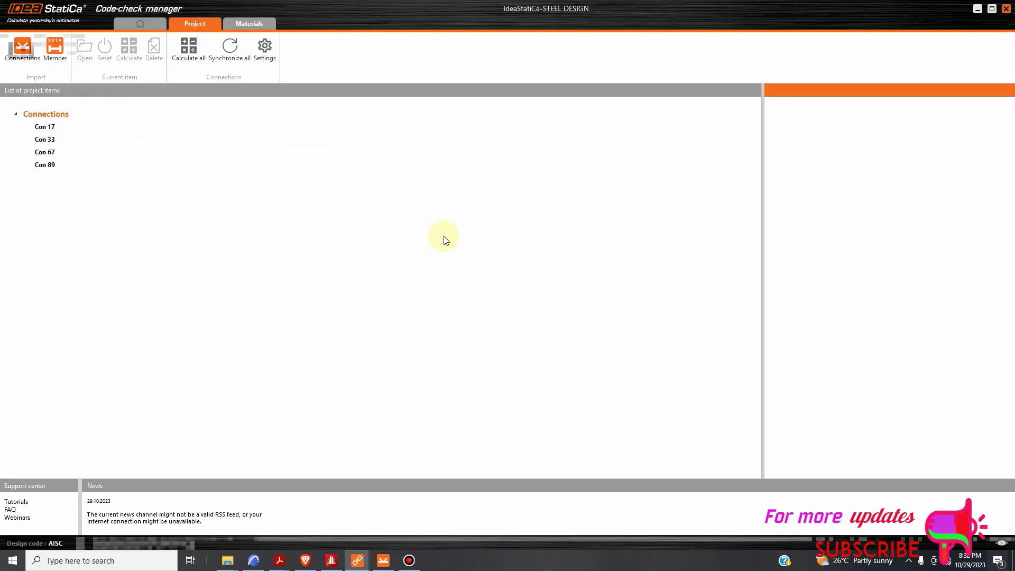
Preview the project's connections Con 17, Con 33, Con 67 and Con 89, and return to Con 17
click(52, 129)
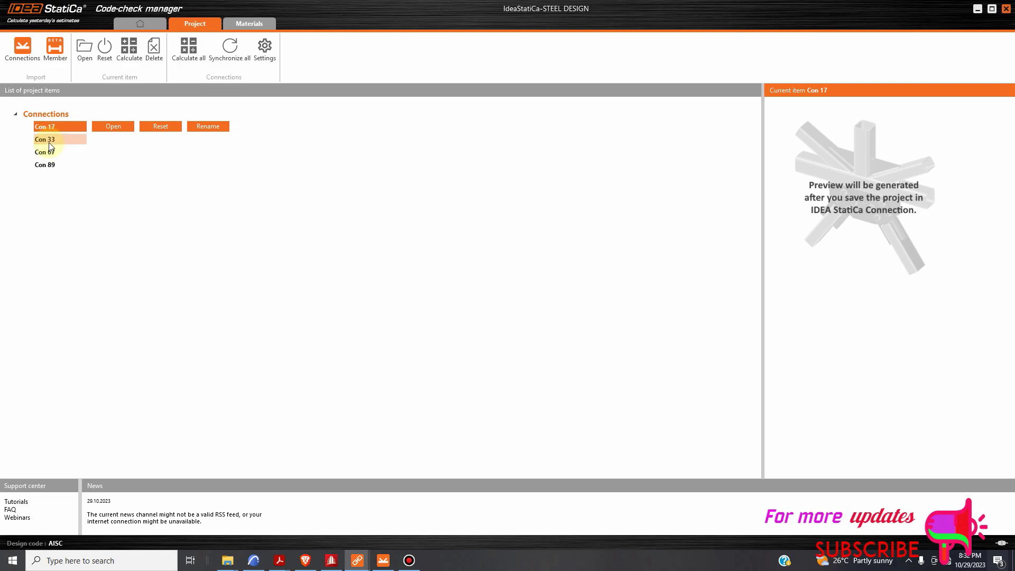
click(48, 140)
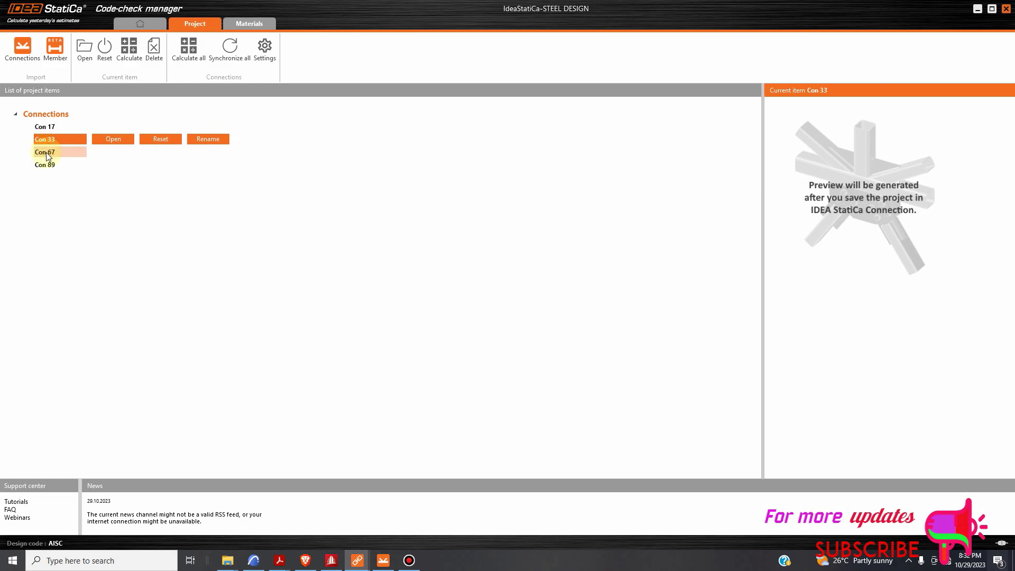
click(46, 152)
click(47, 165)
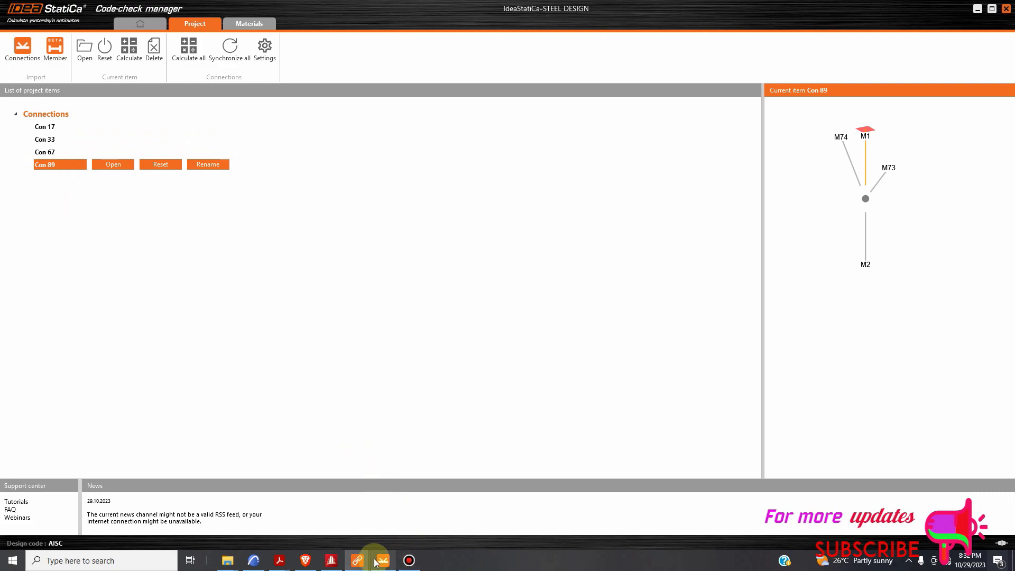
mouse_move(377, 562)
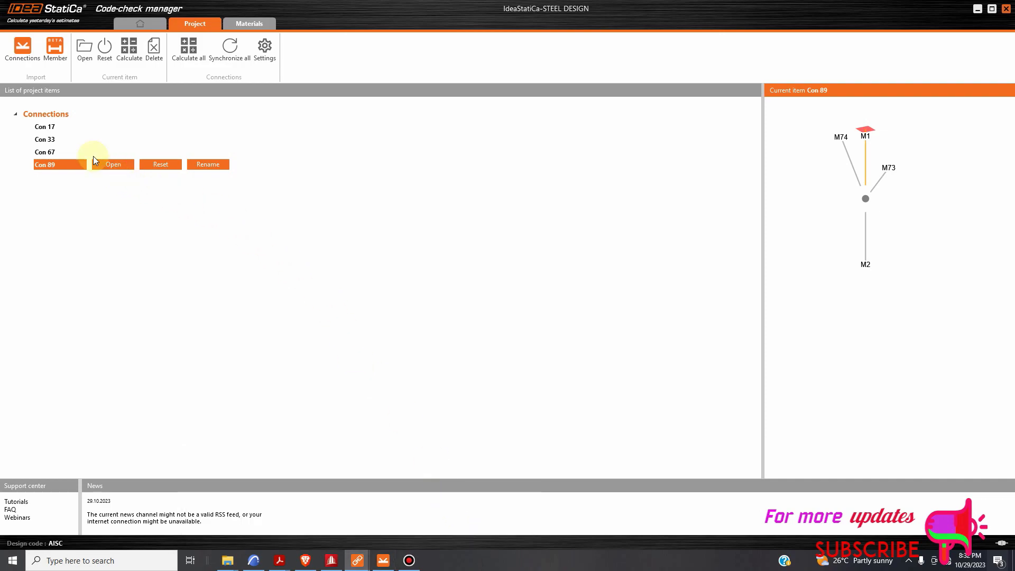
click(53, 129)
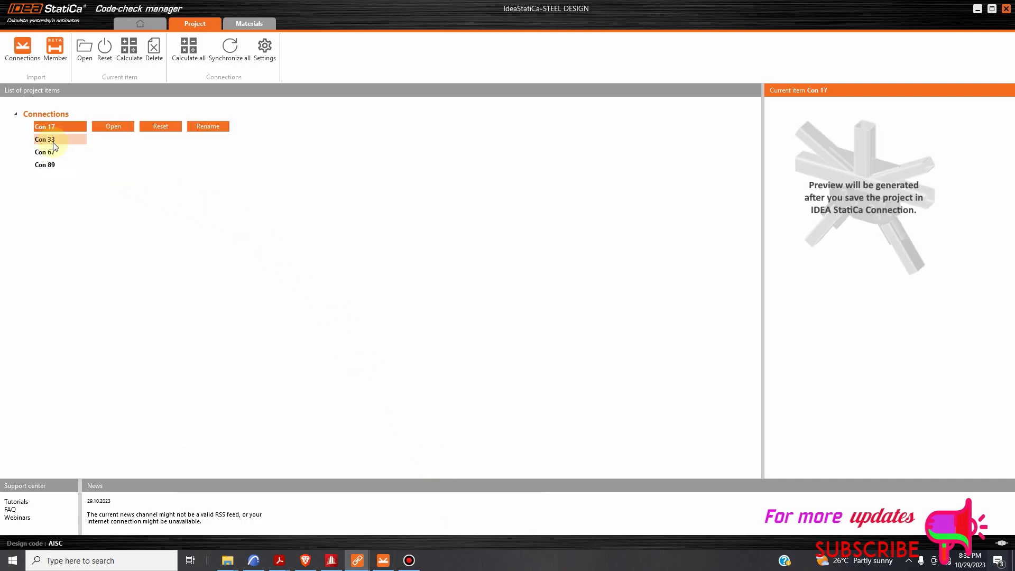
Try to import the joint in the project window showing Con 67, saving and closing the open Connection application
mouse_move(357, 561)
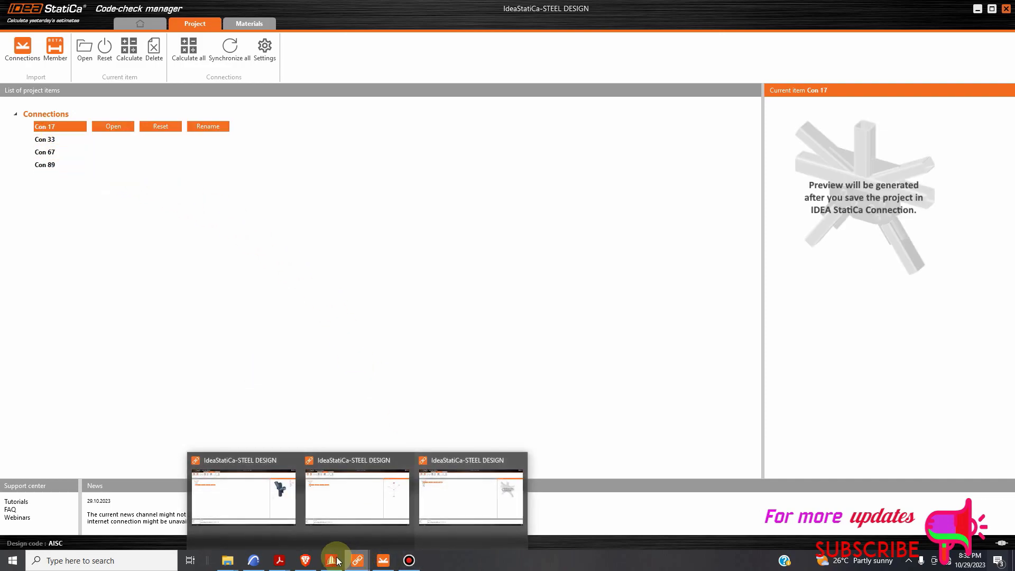
click(267, 495)
mouse_move(358, 561)
click(350, 497)
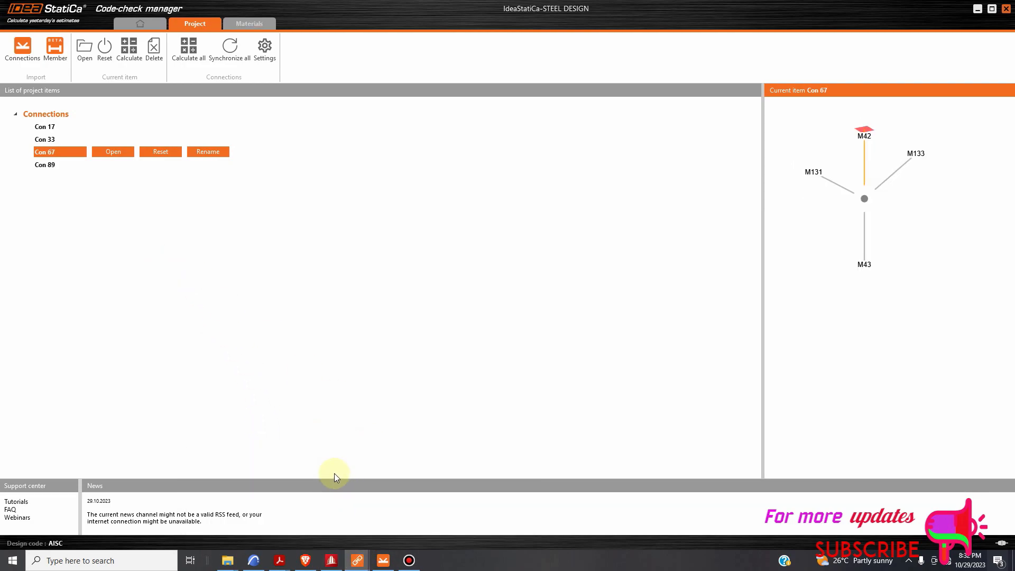
mouse_move(357, 560)
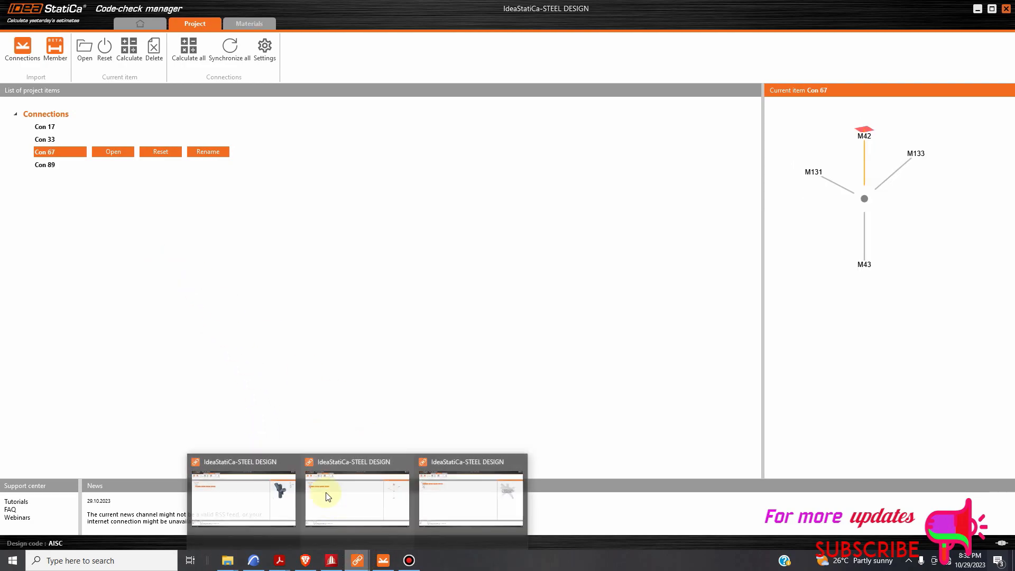
click(20, 56)
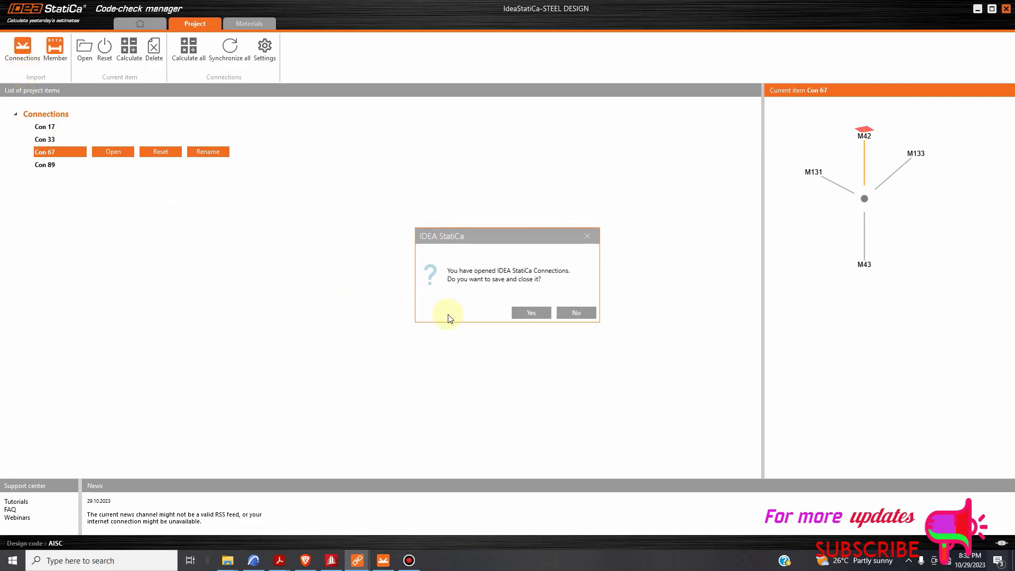
click(533, 315)
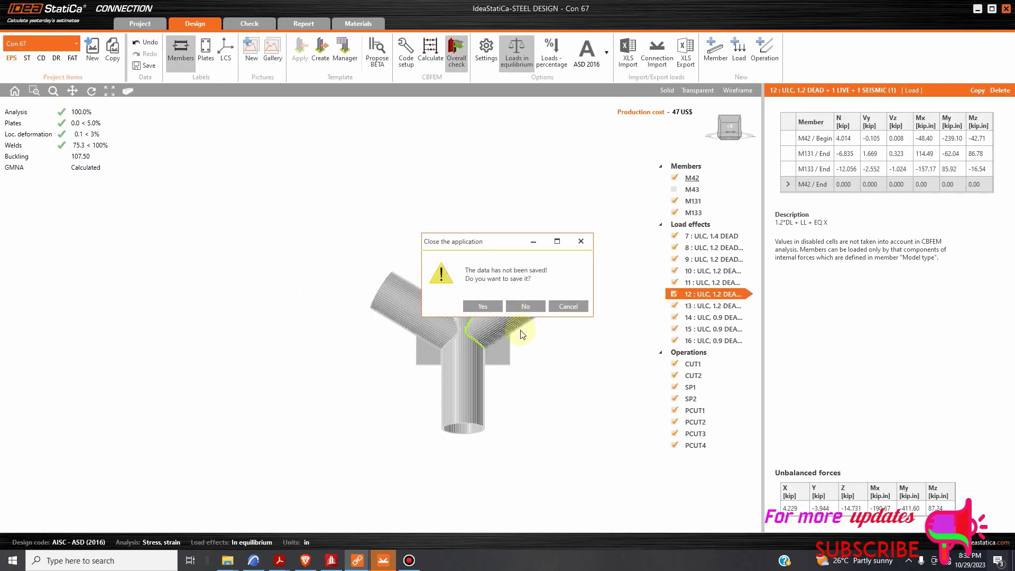
click(479, 306)
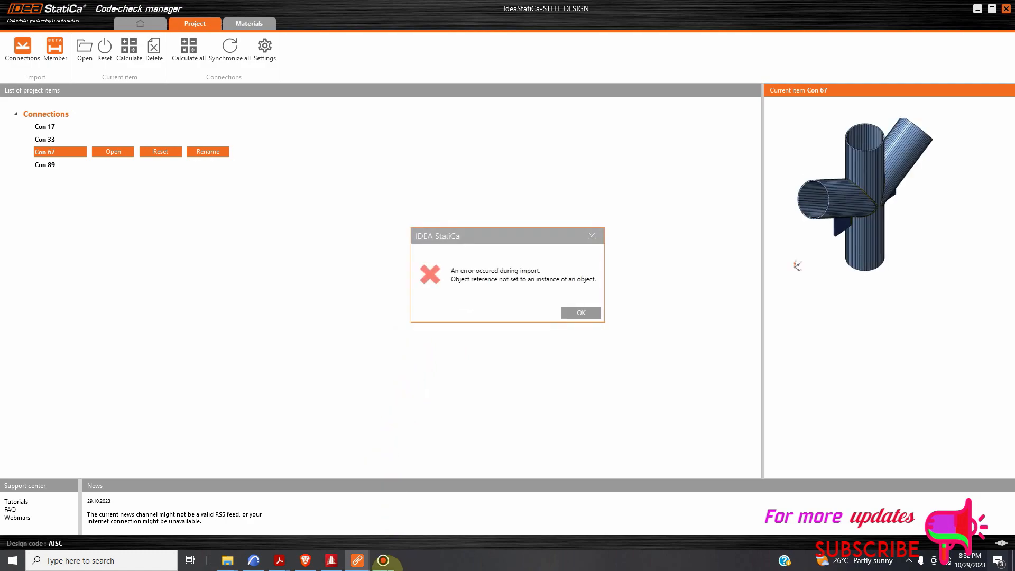
click(582, 313)
Try to import the joint as a connection in the project window showing Con 17
mouse_move(355, 562)
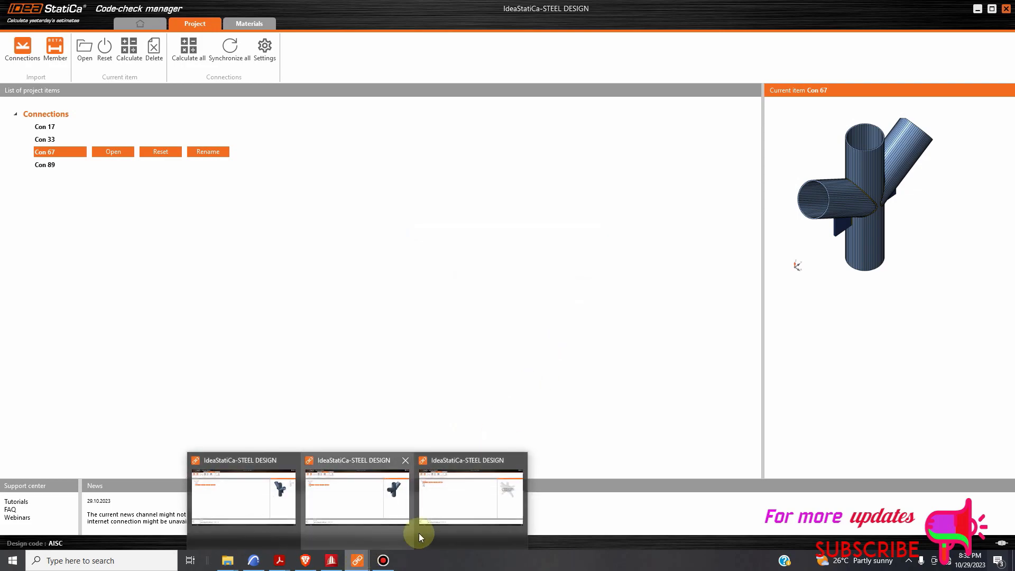
click(453, 510)
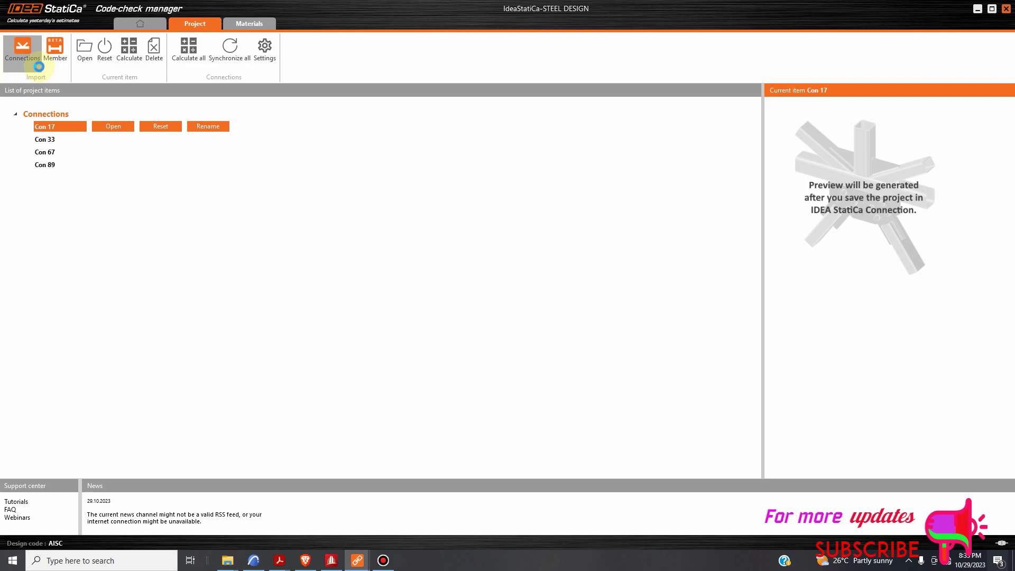
click(38, 67)
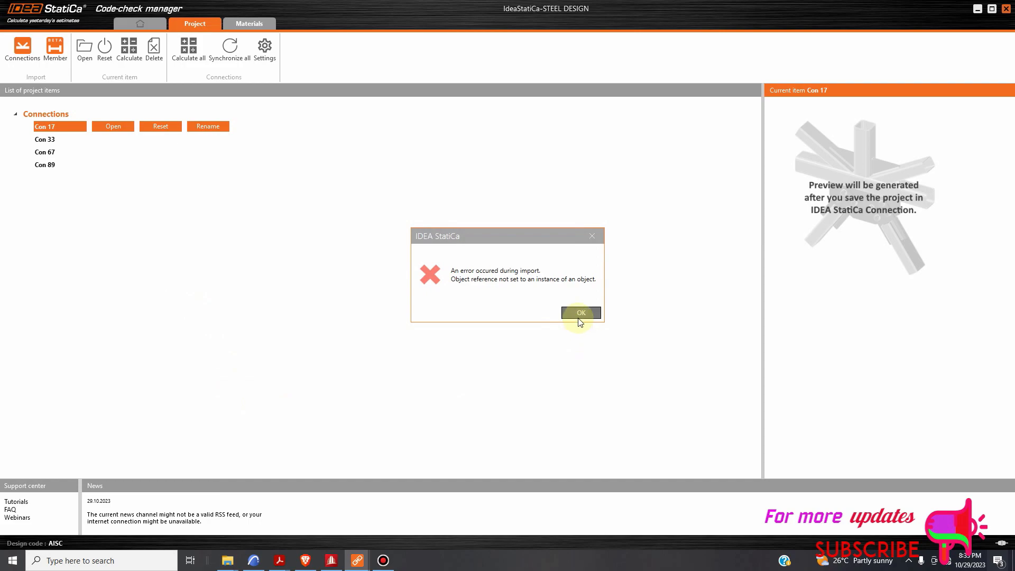
click(579, 313)
Close the open Code-check manager windows of the IdeaStatiCa-STEEL DESIGN project
mouse_move(358, 560)
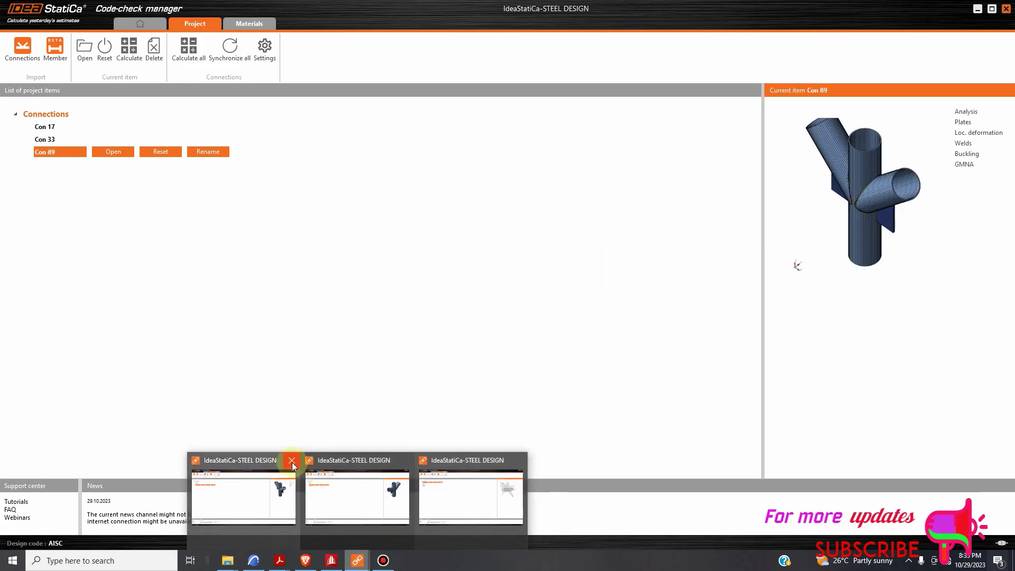
click(291, 465)
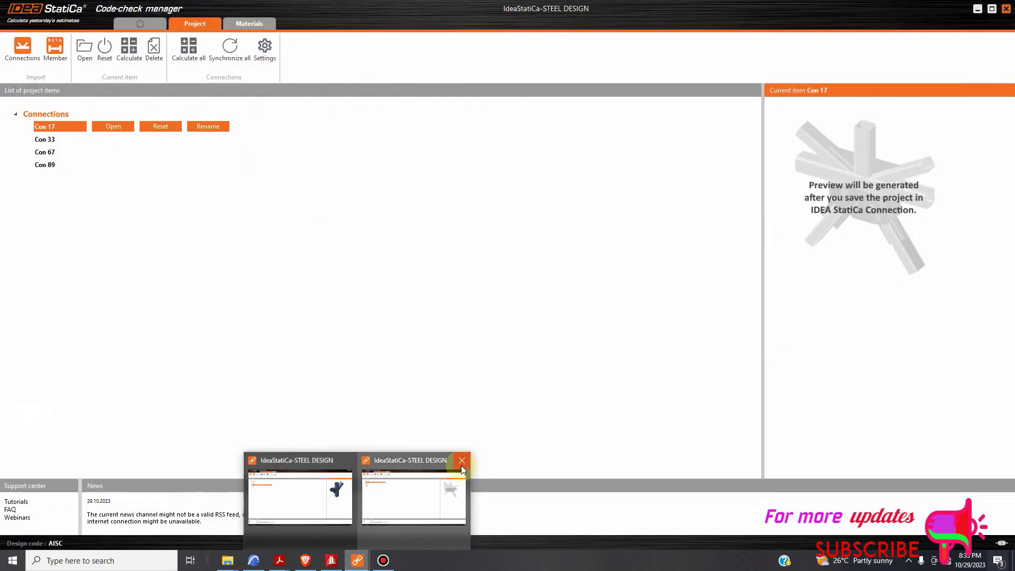
click(462, 461)
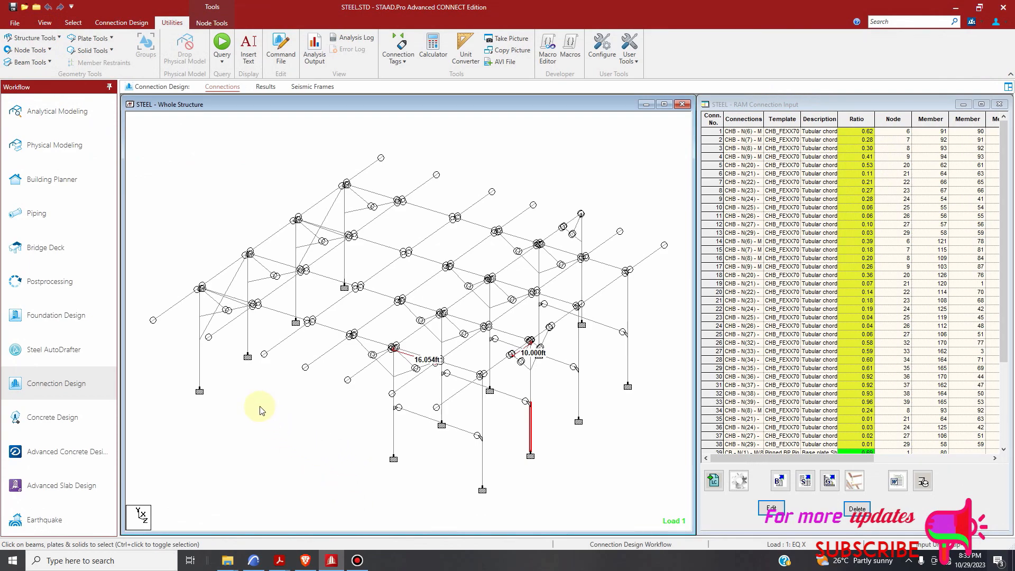
Switch to the Geometry Cursor and select the brace joint below the top of the leftmost column with its connecting members
scroll(210, 317, up, 1)
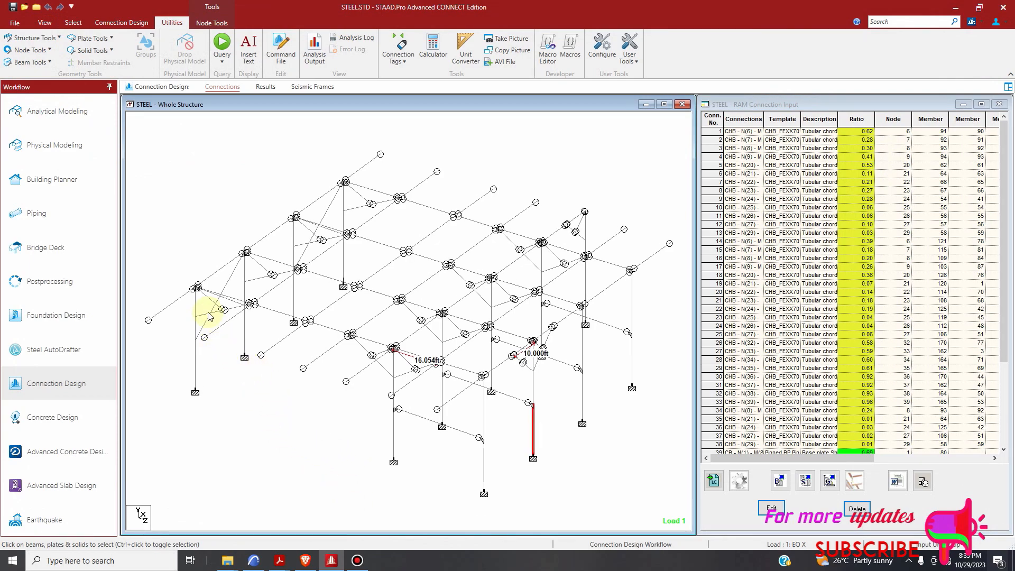
right_click(182, 323)
mouse_move(200, 165)
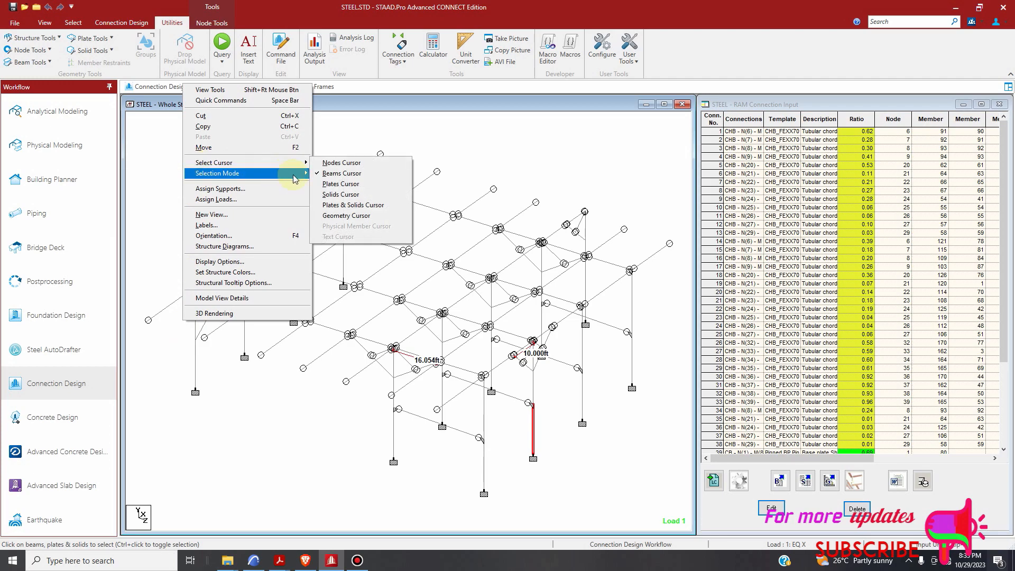
click(346, 215)
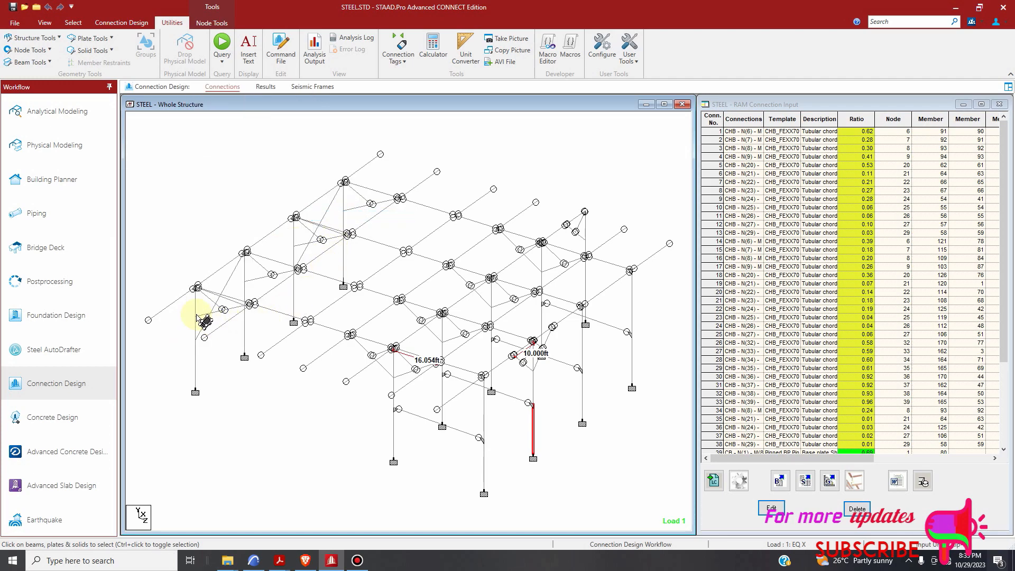
click(200, 331)
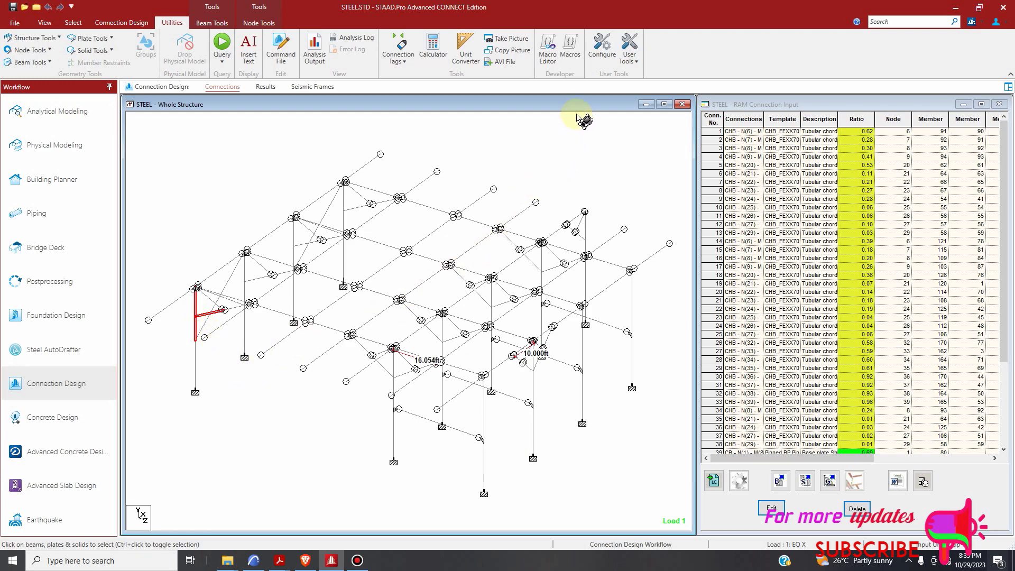
Run the IDEA user tool on the selected column joint and open the IdeaStatiCa-STEEL DESIGN project
click(631, 58)
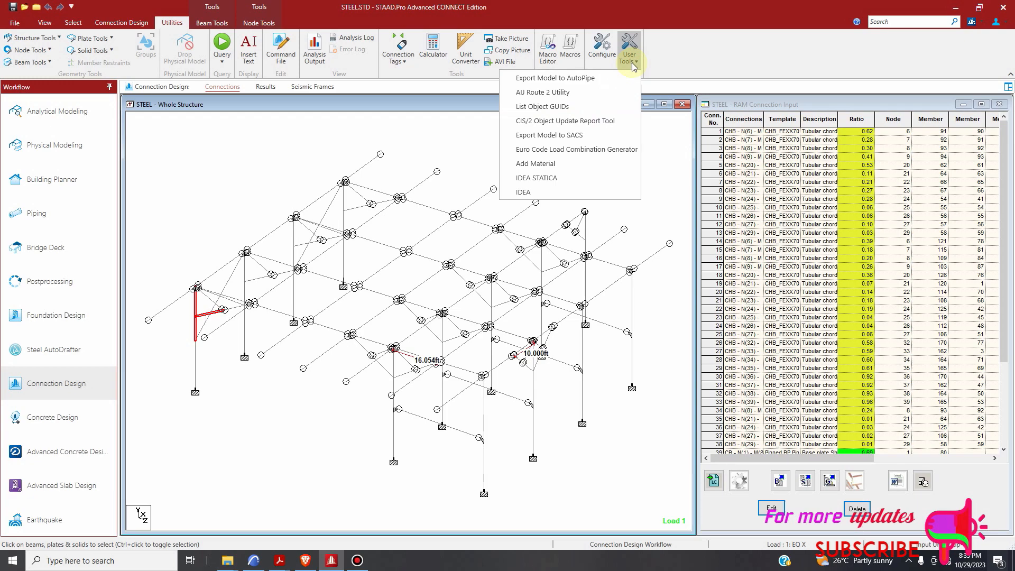
click(550, 195)
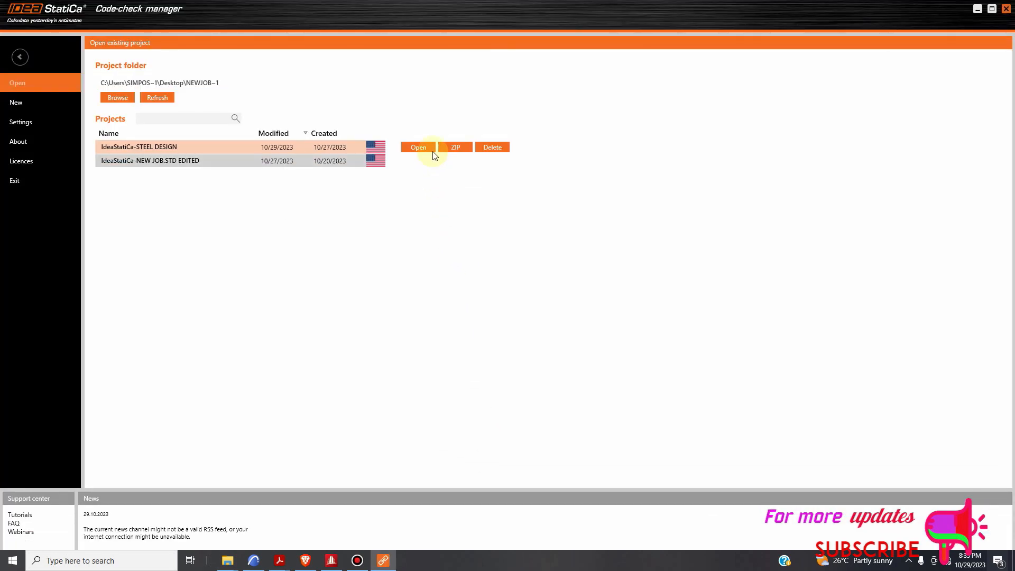
click(432, 151)
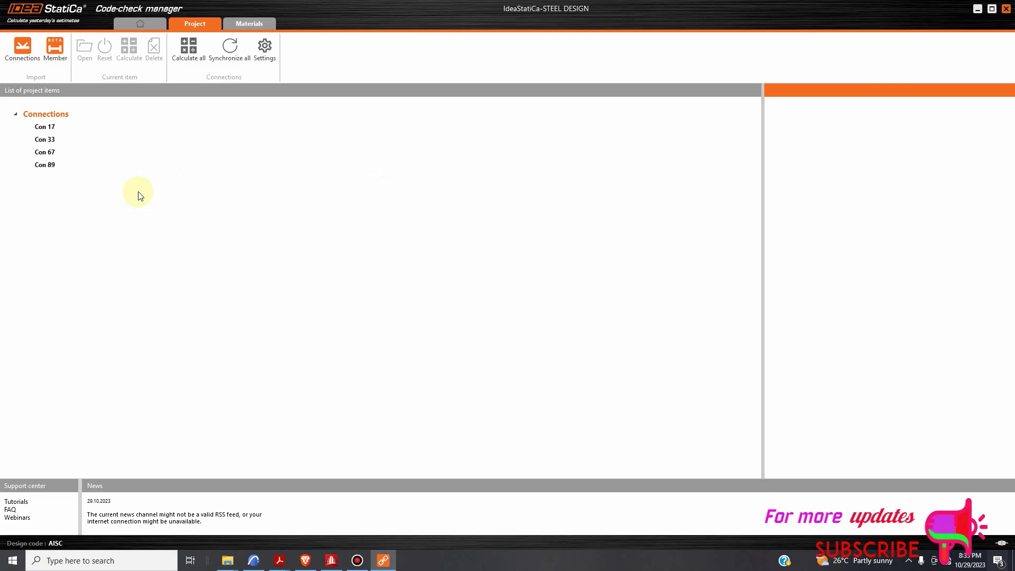
Import the selected joint as a new connection, finish its configuration and examine members M78, M79 and M95 in its design model
click(15, 61)
click(51, 153)
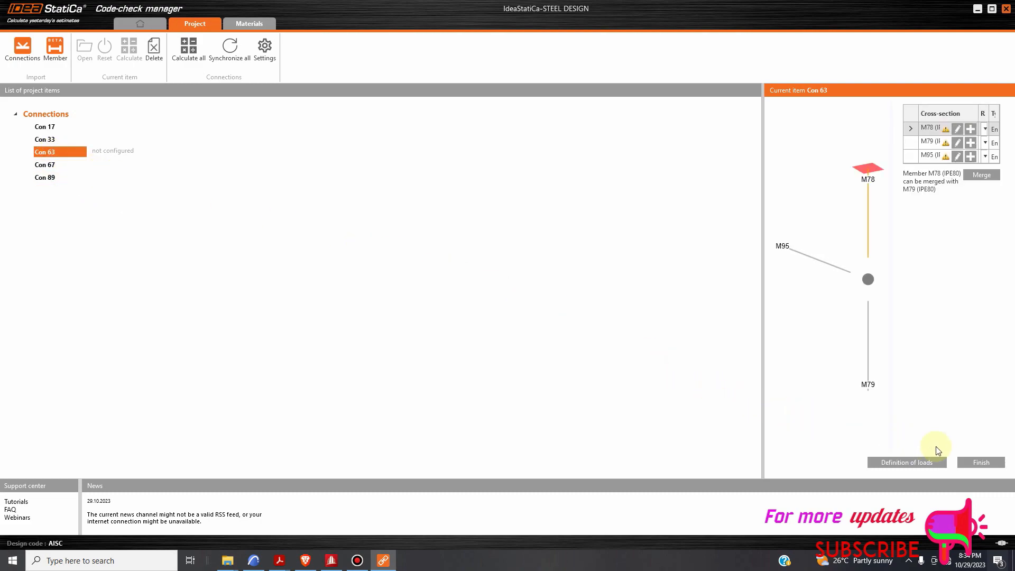
click(982, 463)
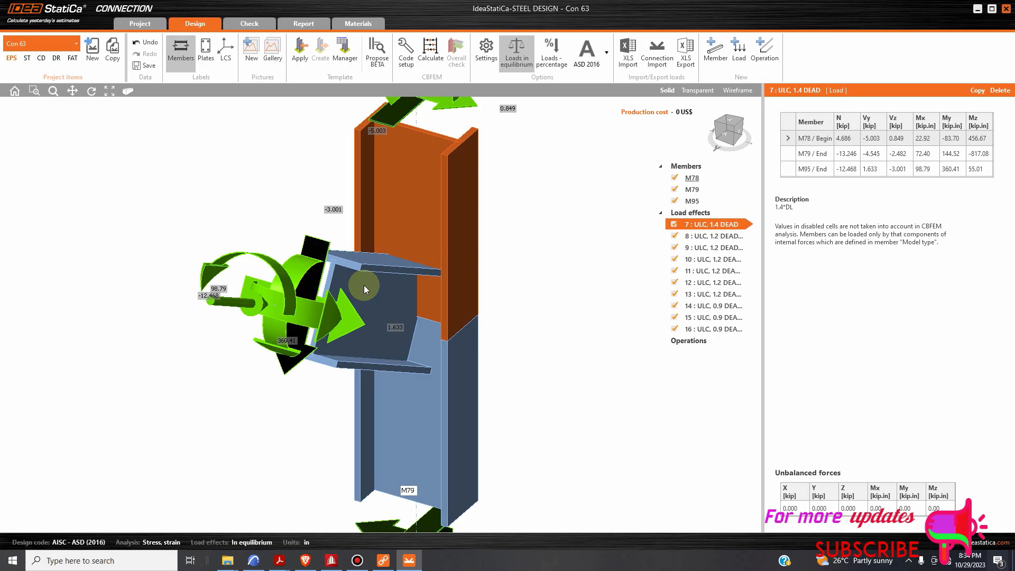
scroll(449, 317, down, 5)
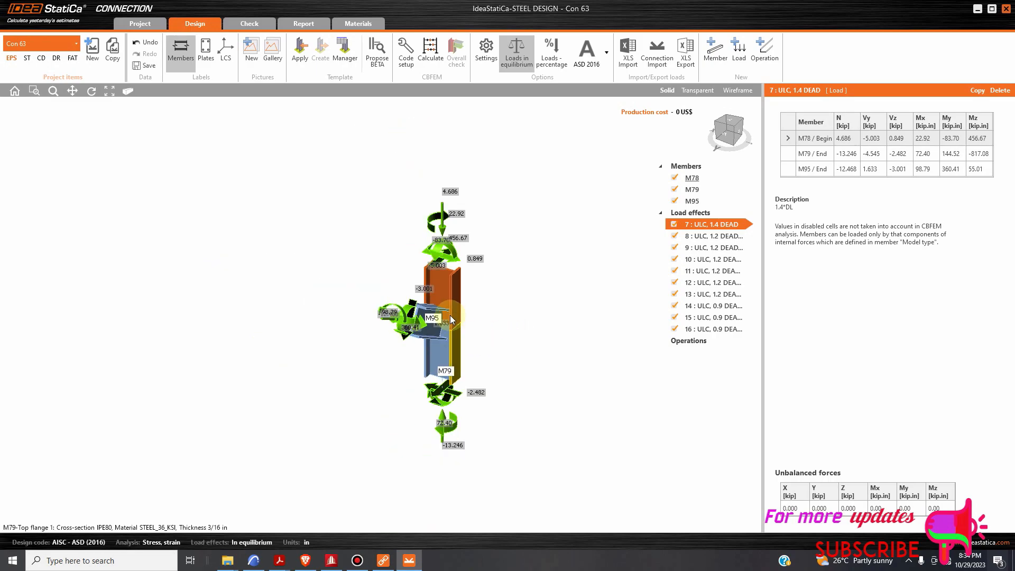
scroll(445, 312, up, 4)
scroll(444, 272, down, 5)
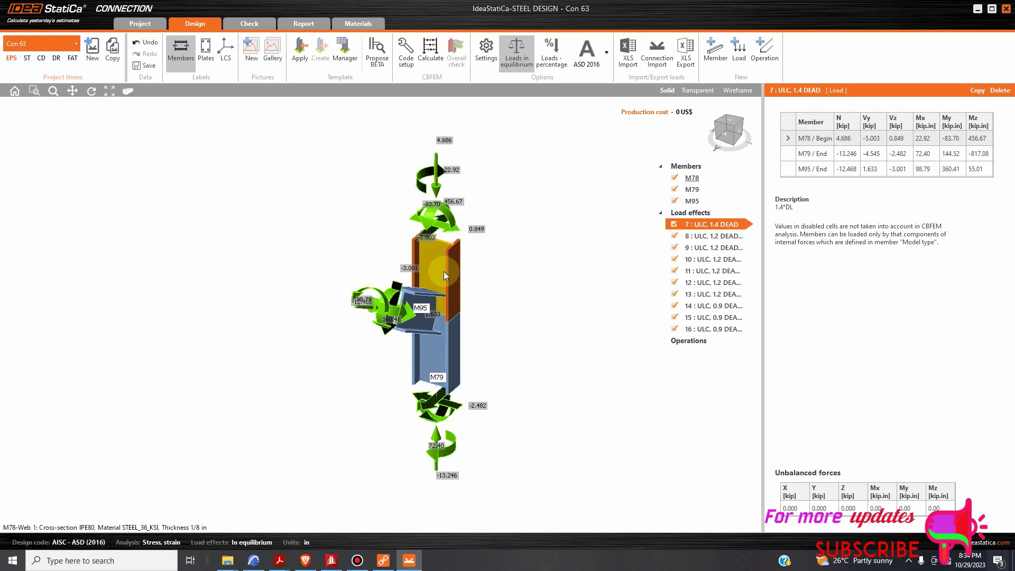
scroll(443, 271, up, 3)
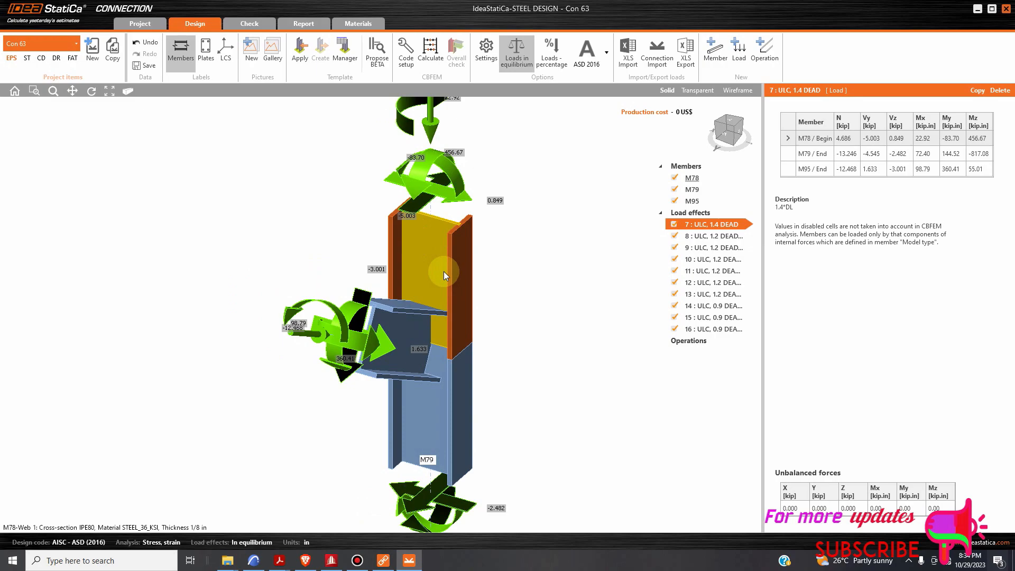
Switch to STAAD.Pro, display the structure with full member sections and check the assigned section in the Analytical Modeling properties
click(331, 560)
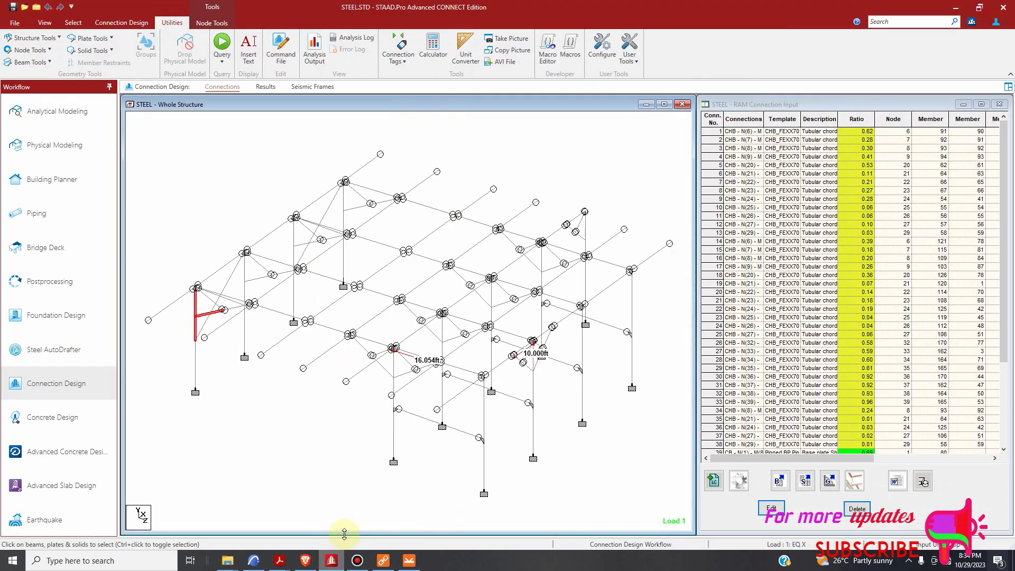
click(322, 425)
key(ctrl+3)
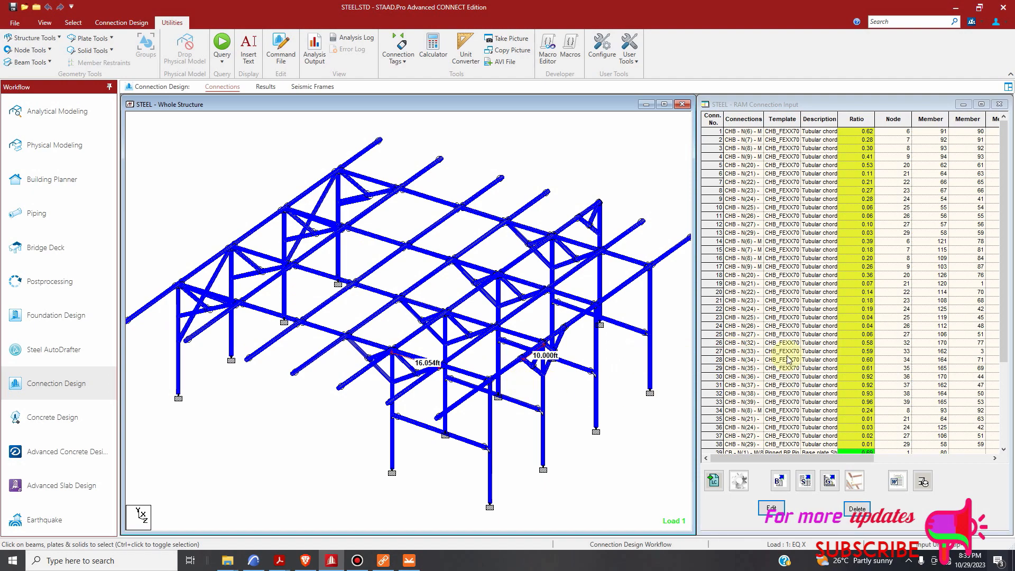
click(547, 372)
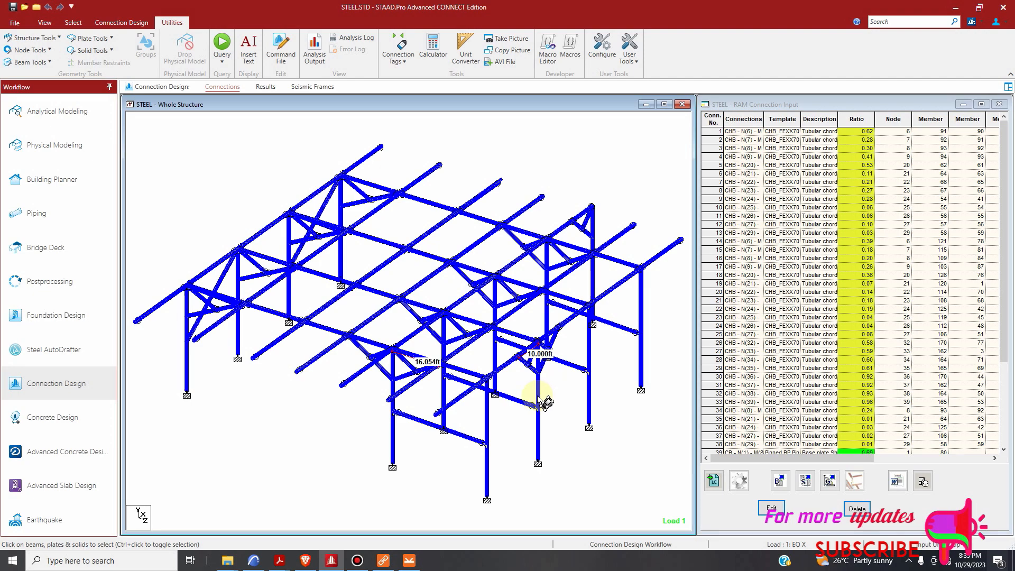
click(57, 111)
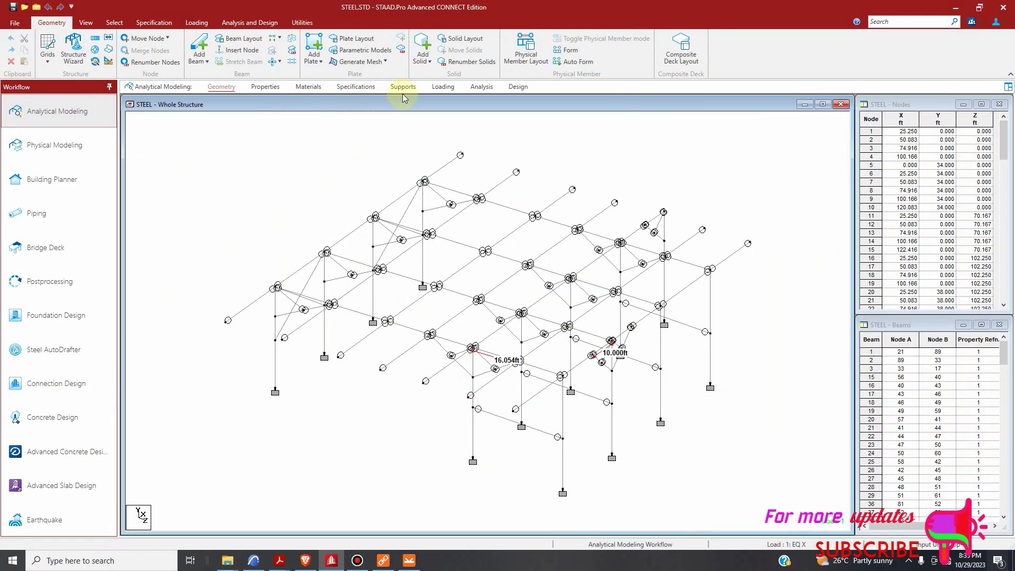
click(266, 86)
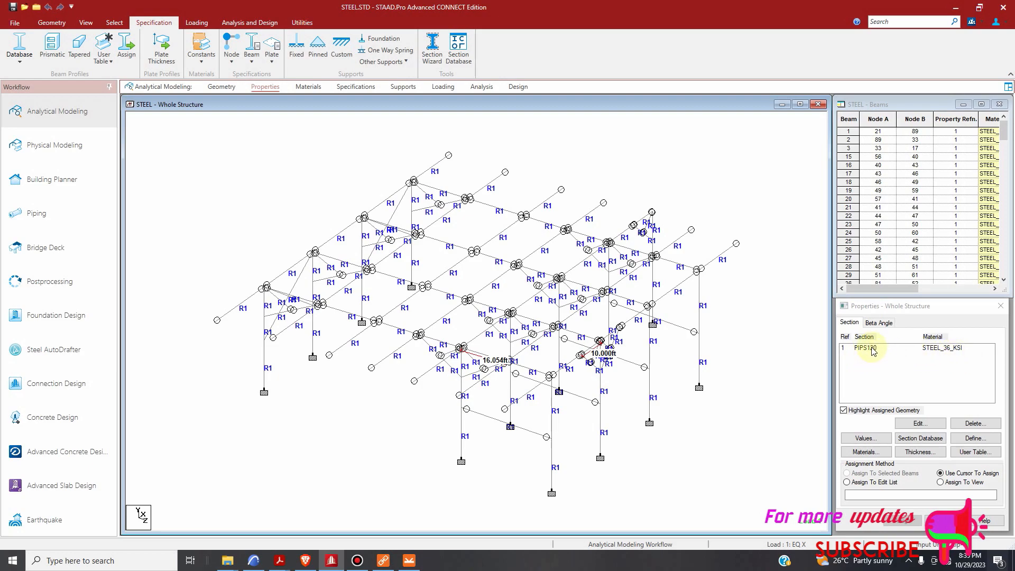
Switch to IDEA StatiCa and start a new circular hollow cross-section for member M78 from the PIPE (AISC 14.1) catalogue
click(410, 561)
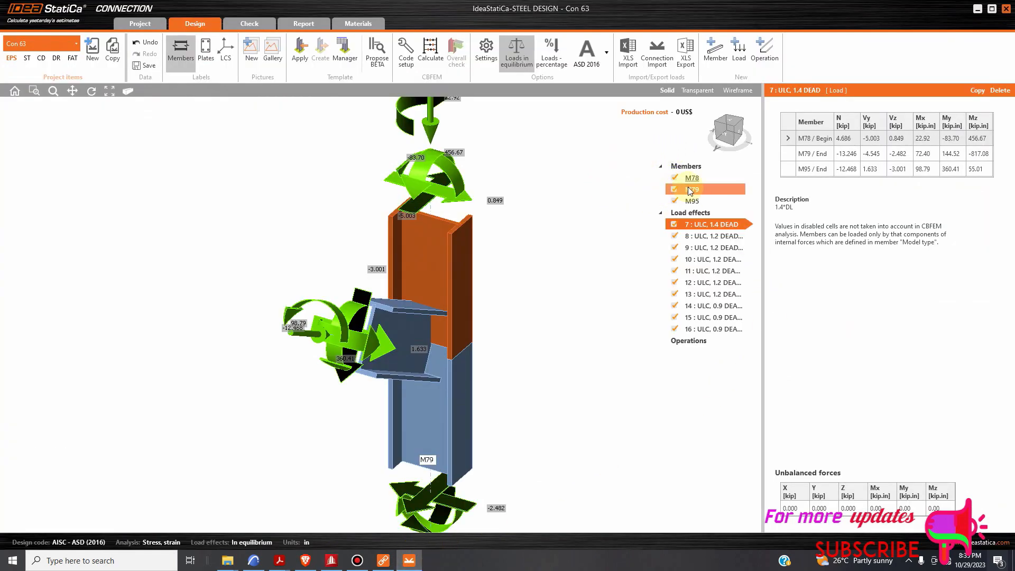
scroll(371, 280, down, 3)
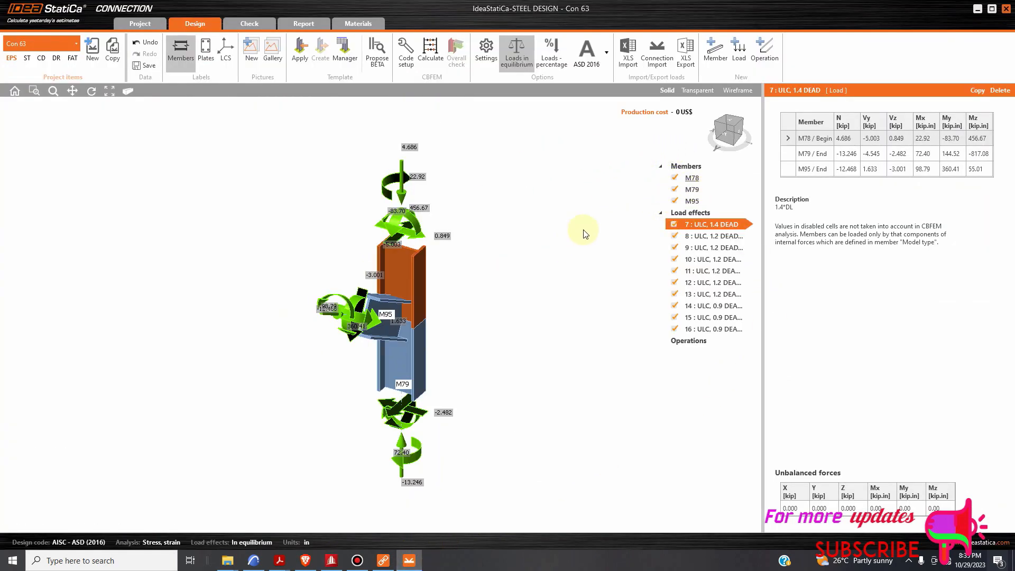
click(414, 265)
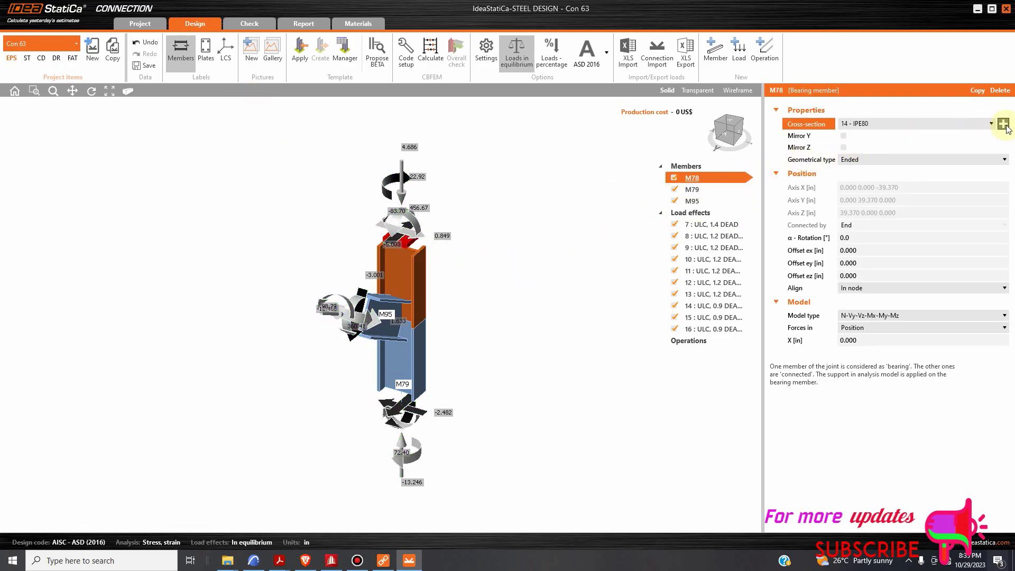
click(1004, 125)
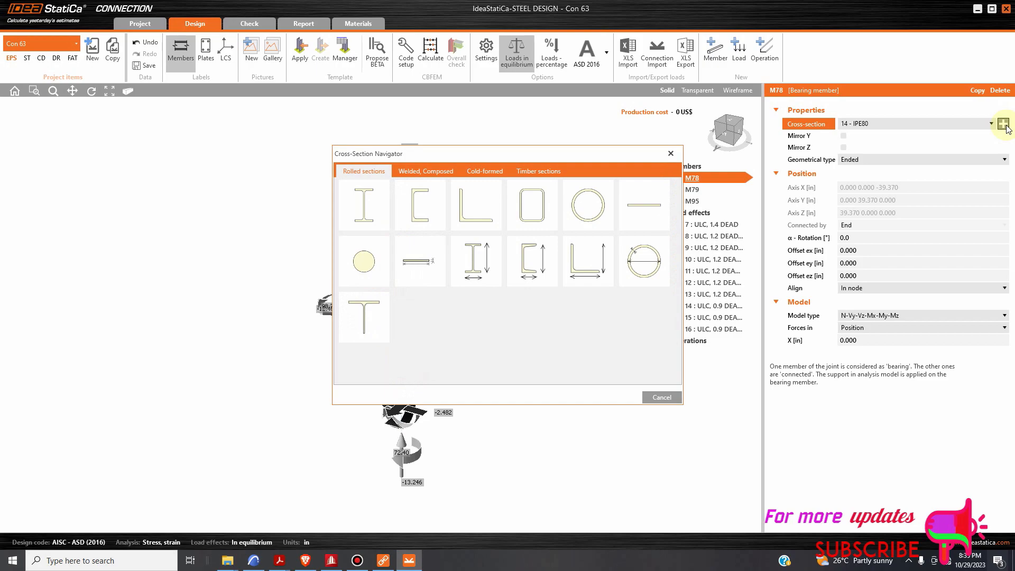
click(584, 217)
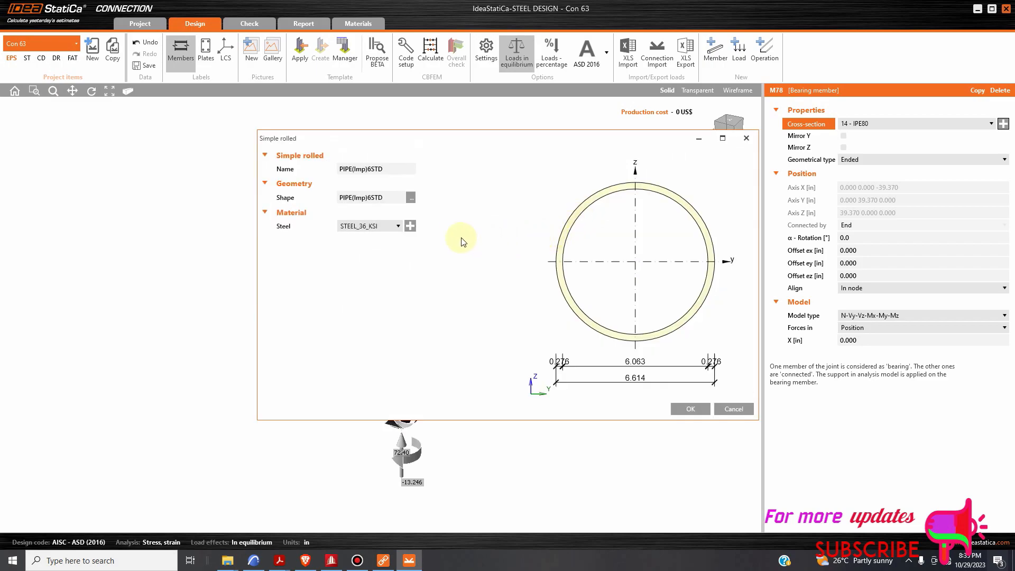
click(411, 198)
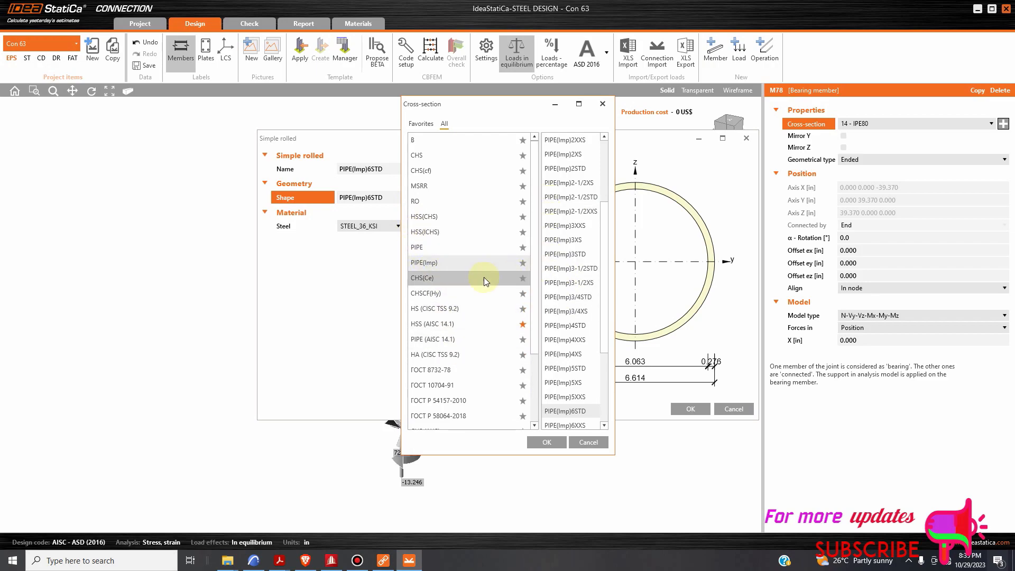
scroll(468, 286, down, 2)
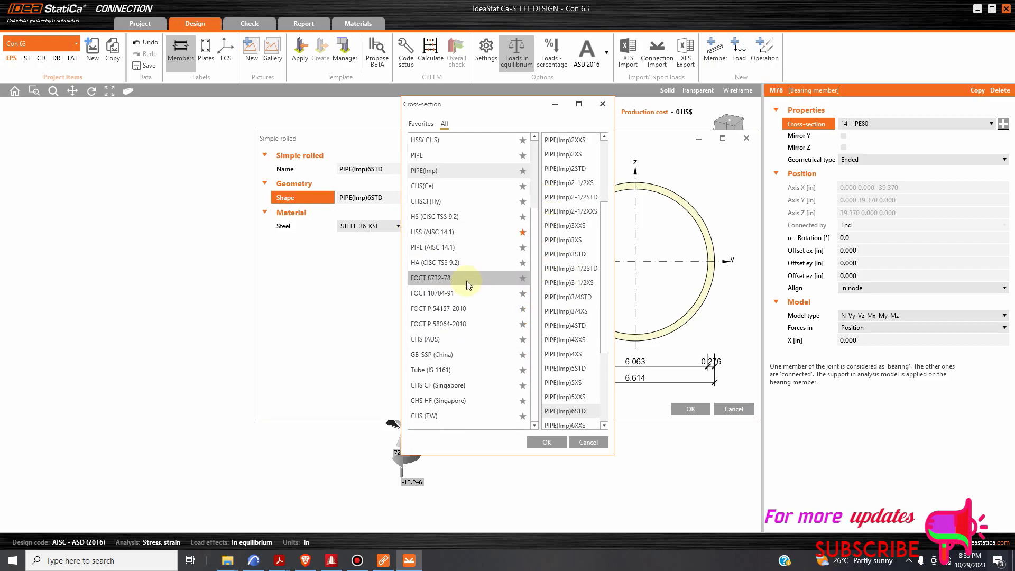
click(458, 249)
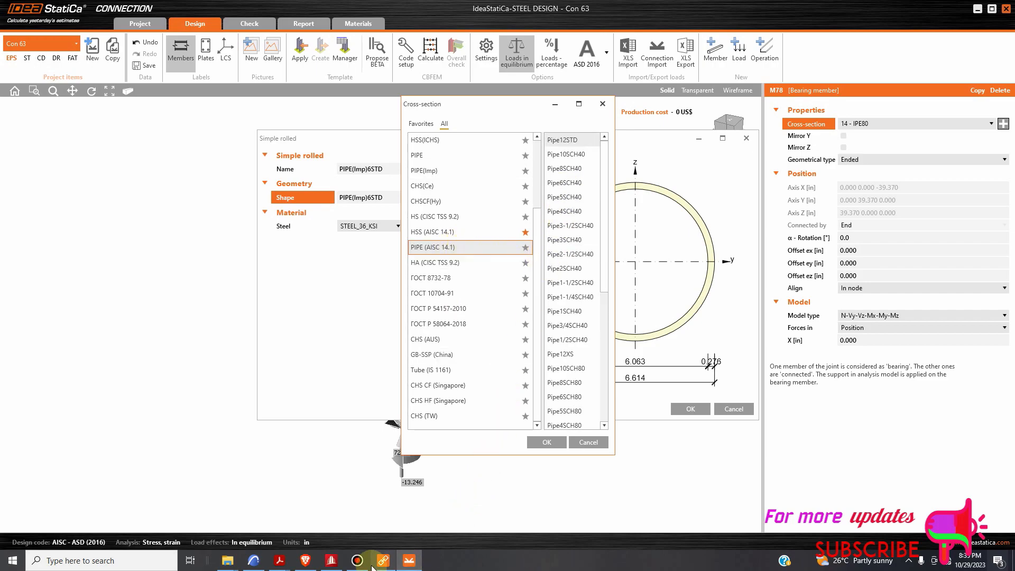
Switch to STAAD.Pro and look up the catalogue name of PIPS120 in the American Pipe section table
click(332, 561)
scroll(515, 353, up, 2)
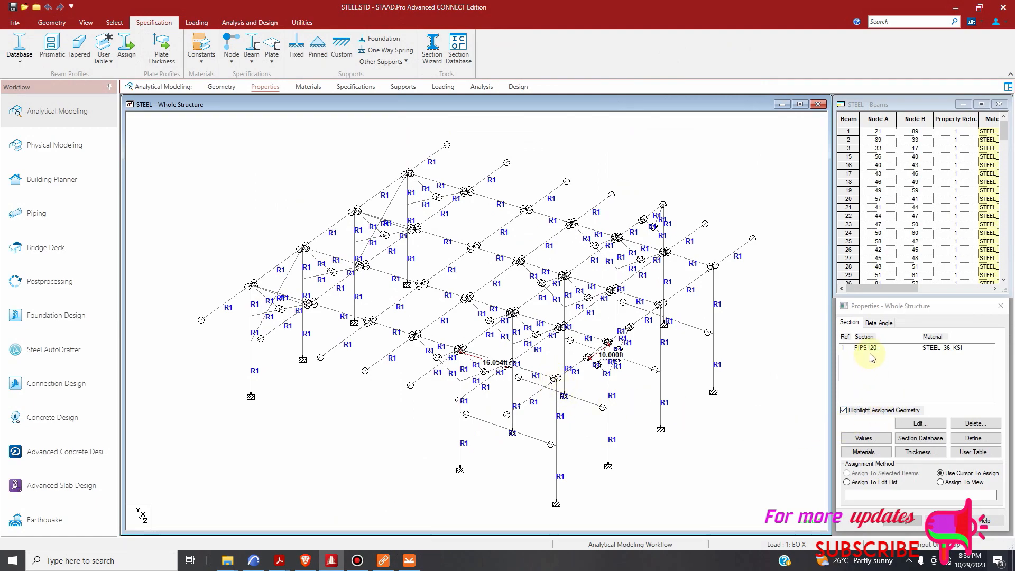
click(913, 440)
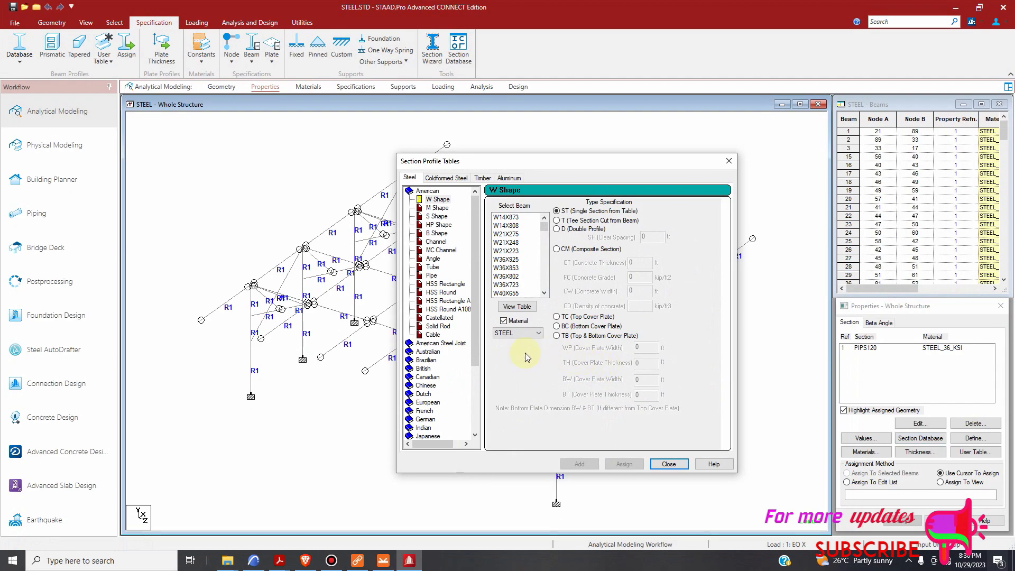
click(431, 276)
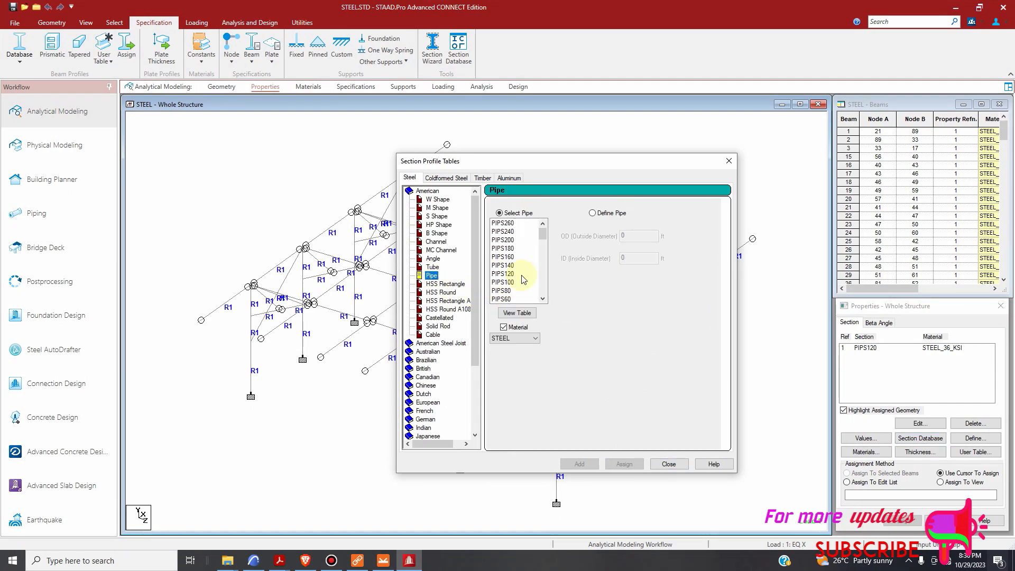
click(517, 313)
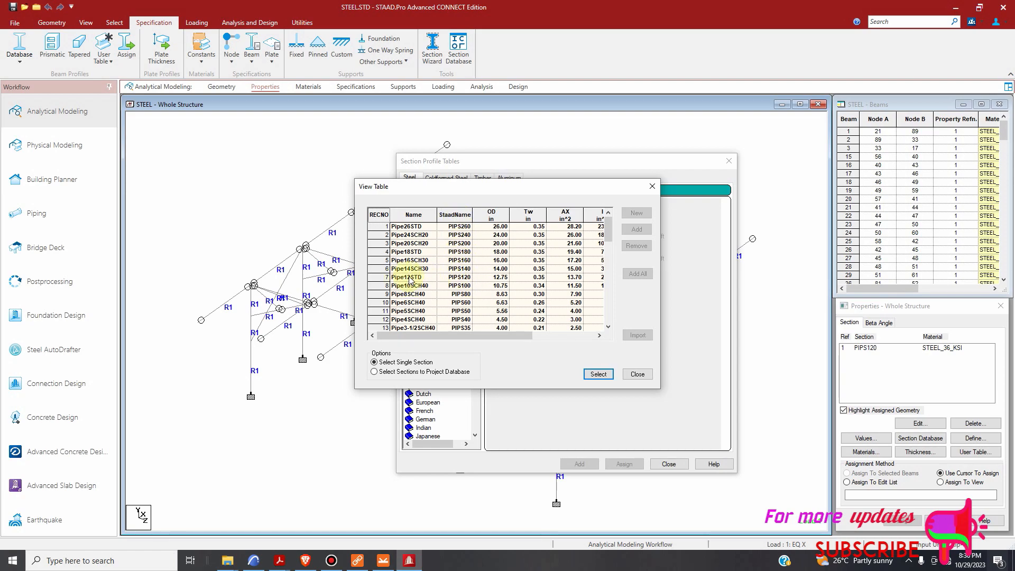
click(636, 375)
Switch back to IDEA StatiCa and assign the Pipe12STD shape as member M78's cross-section
click(384, 561)
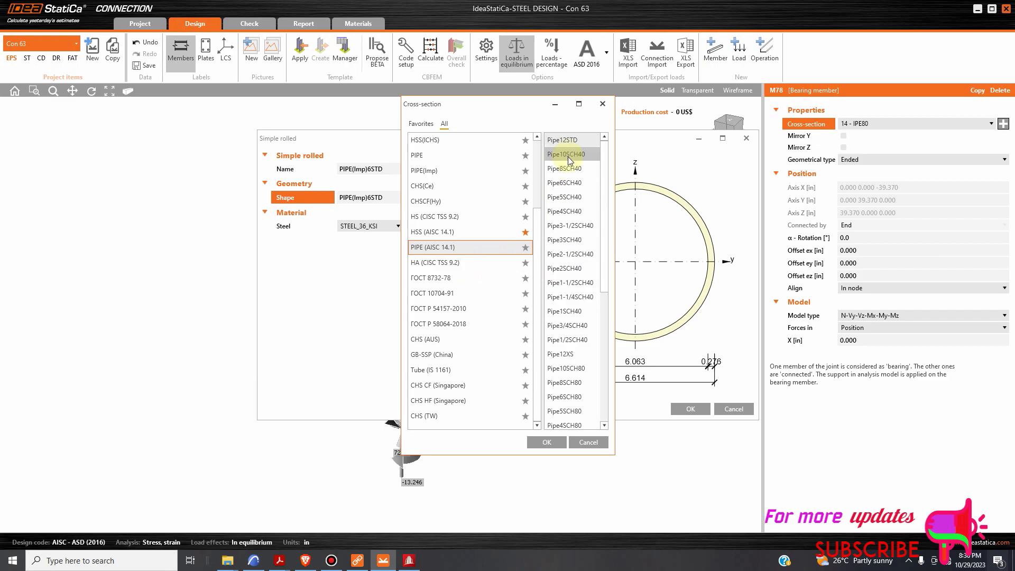
click(583, 141)
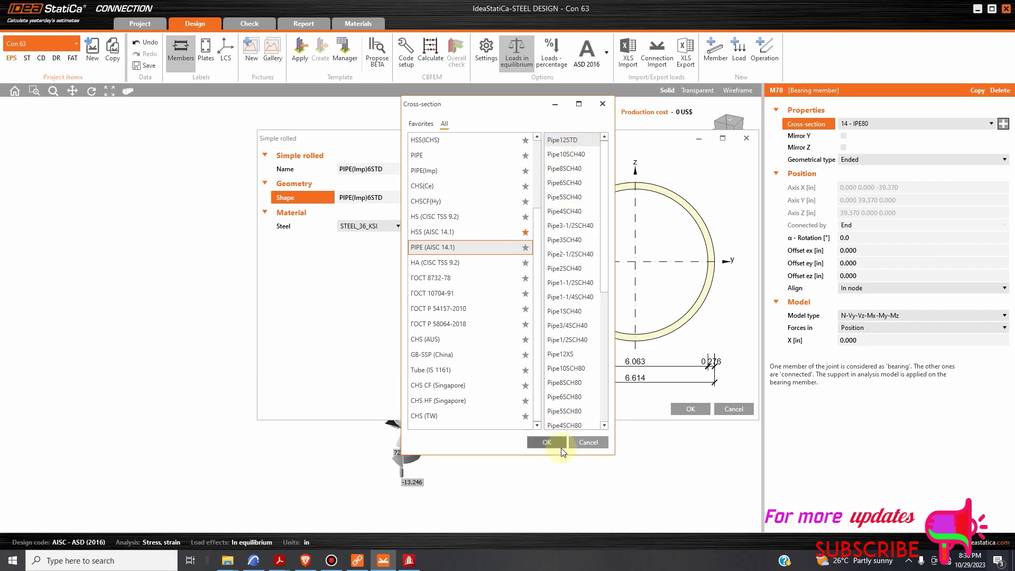
click(550, 442)
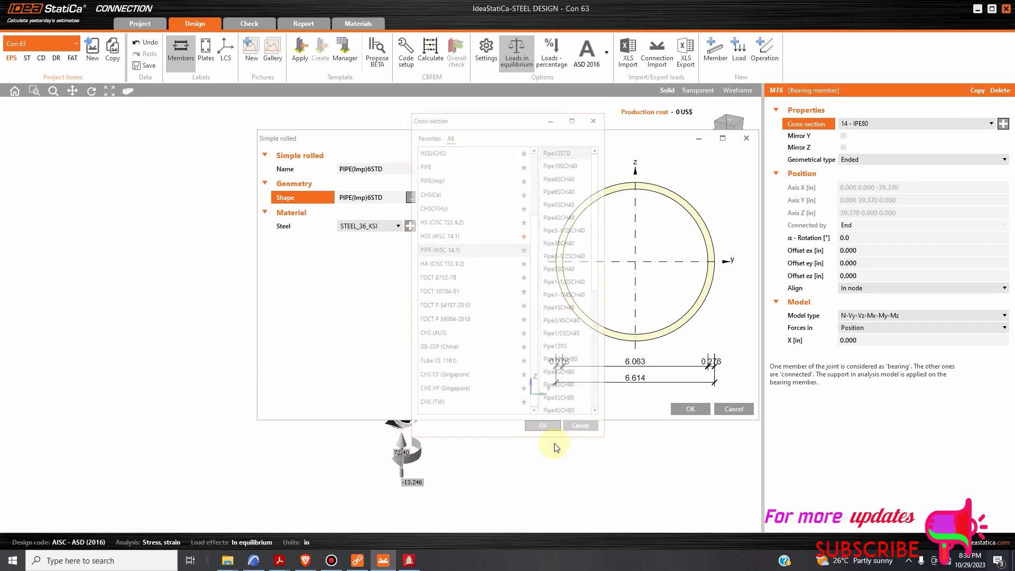
click(691, 409)
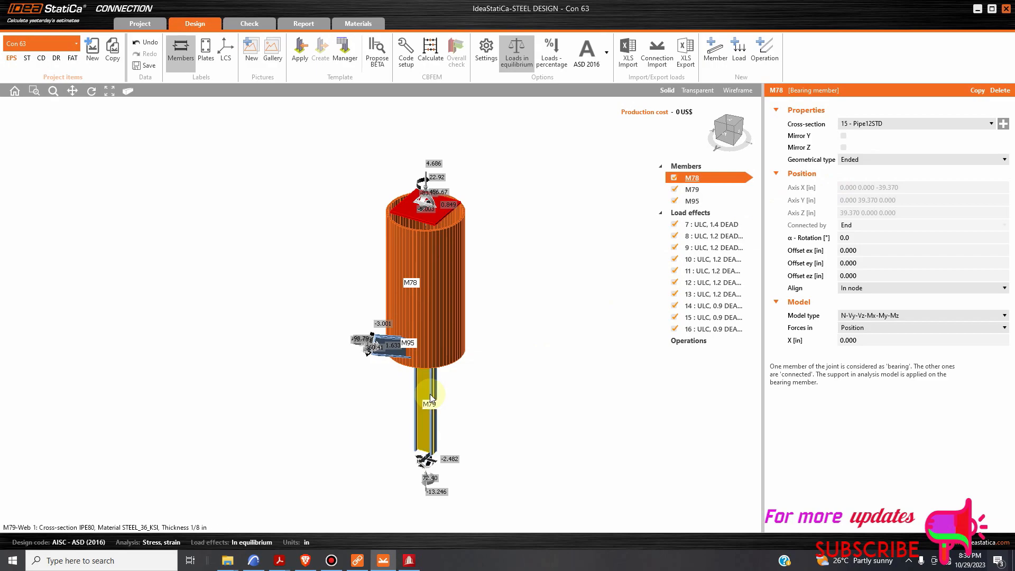
Set the cross-section of members M79 and M95 to the existing Pipe12STD
click(432, 397)
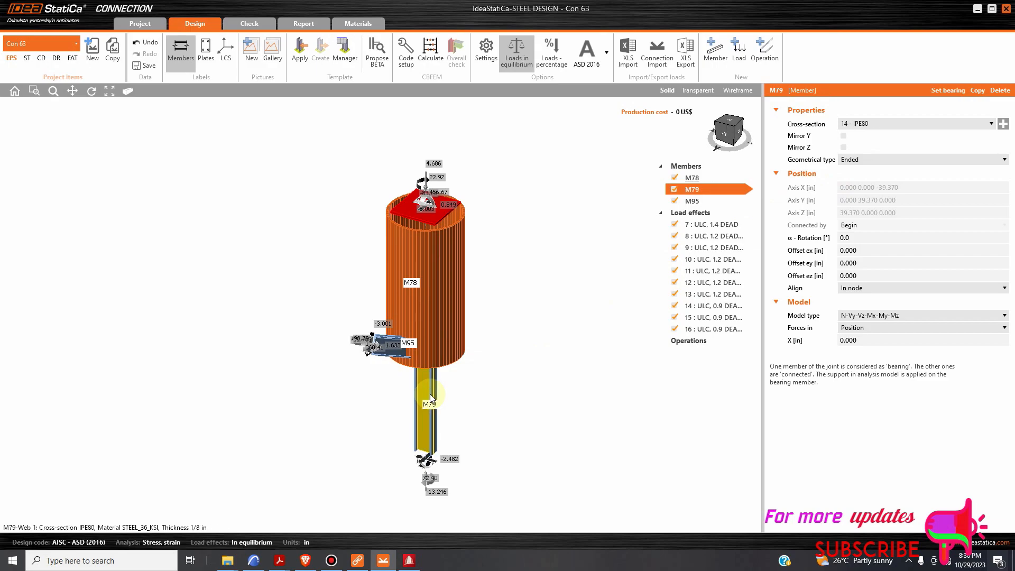
click(992, 125)
click(900, 188)
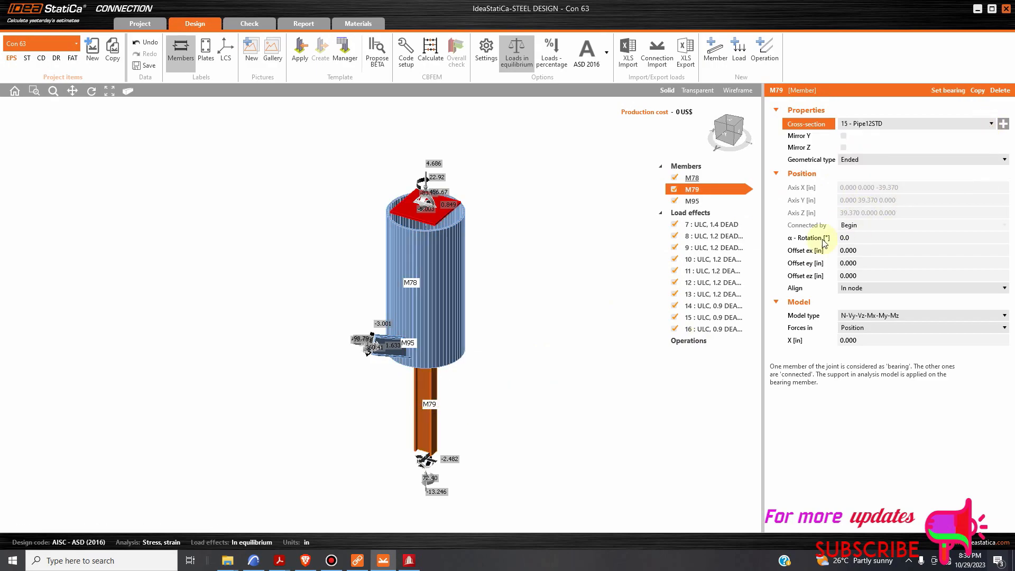
click(390, 344)
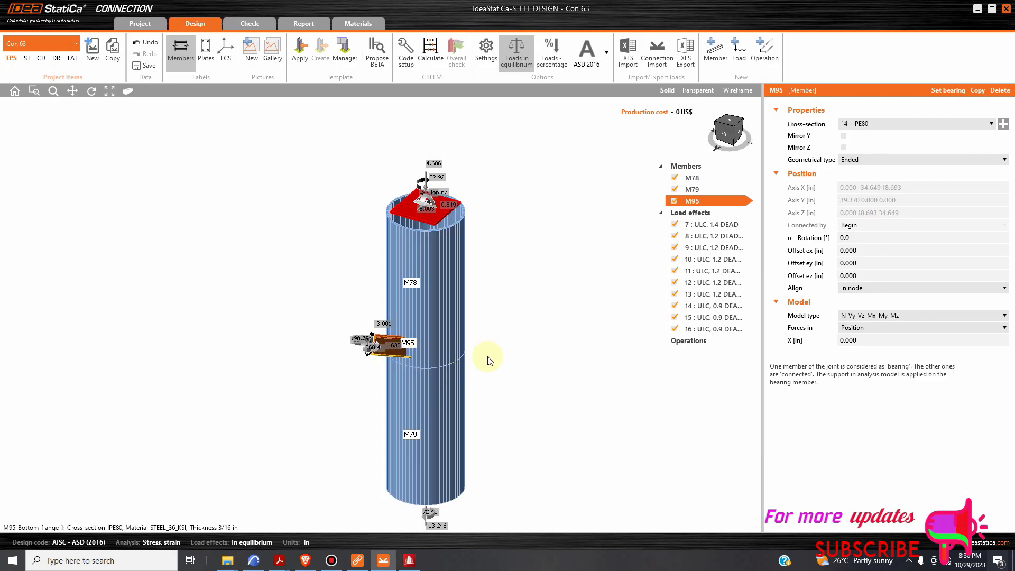
click(992, 125)
click(891, 190)
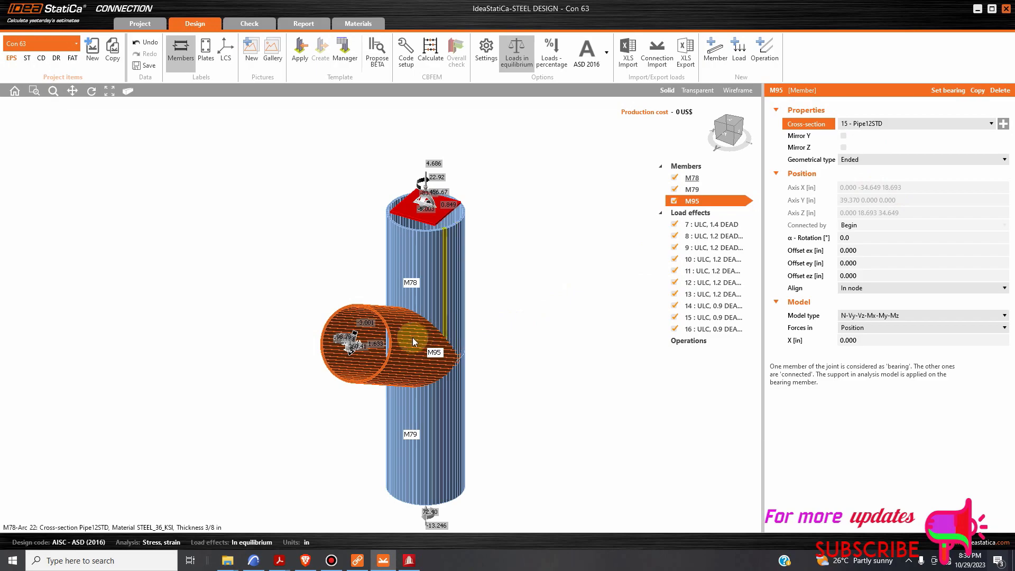
Examine from the -X side how brace M95 meets column members M78 and M79
scroll(417, 338, down, 3)
click(726, 140)
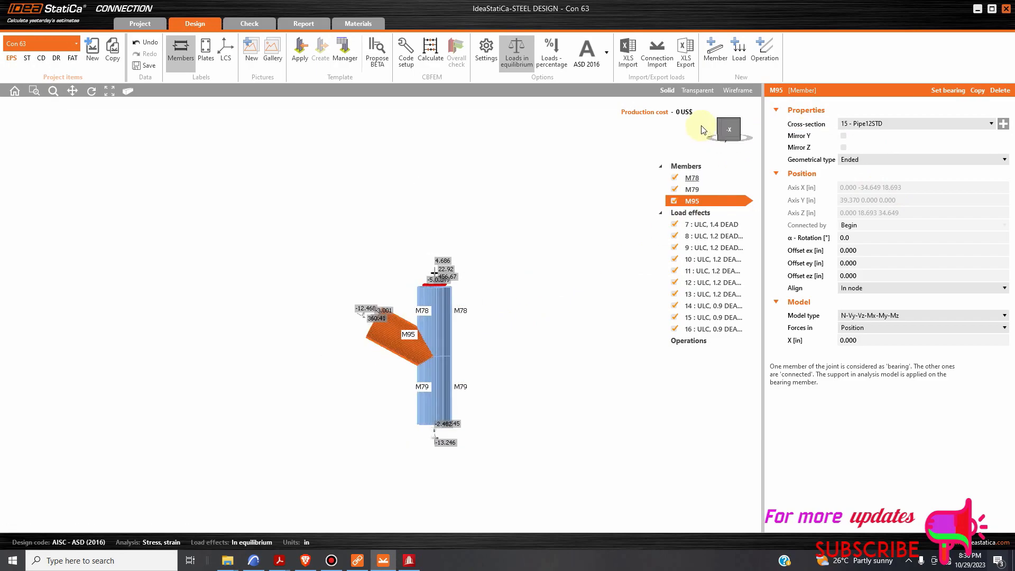
scroll(390, 338, up, 3)
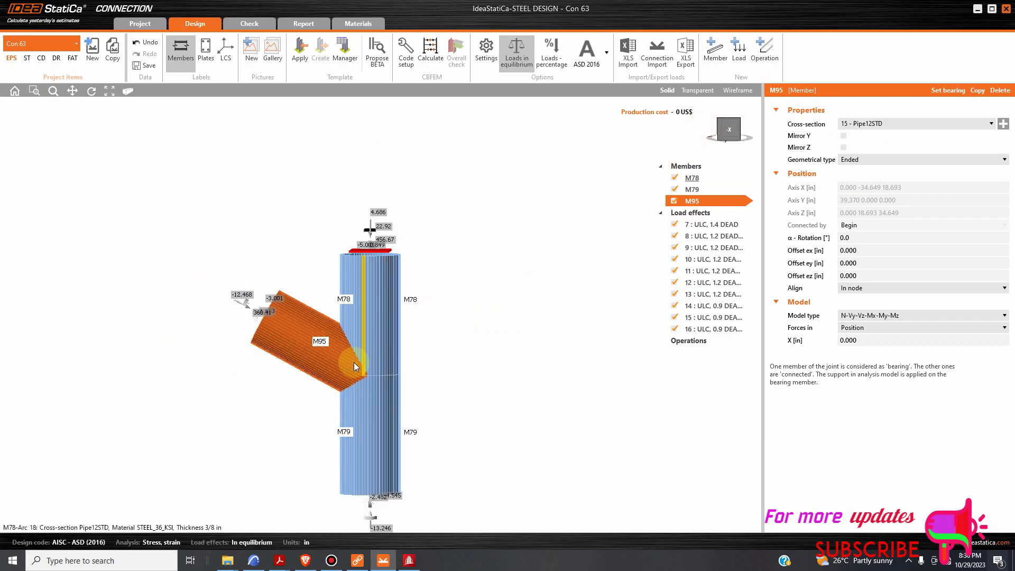
scroll(370, 373, up, 3)
scroll(390, 386, down, 3)
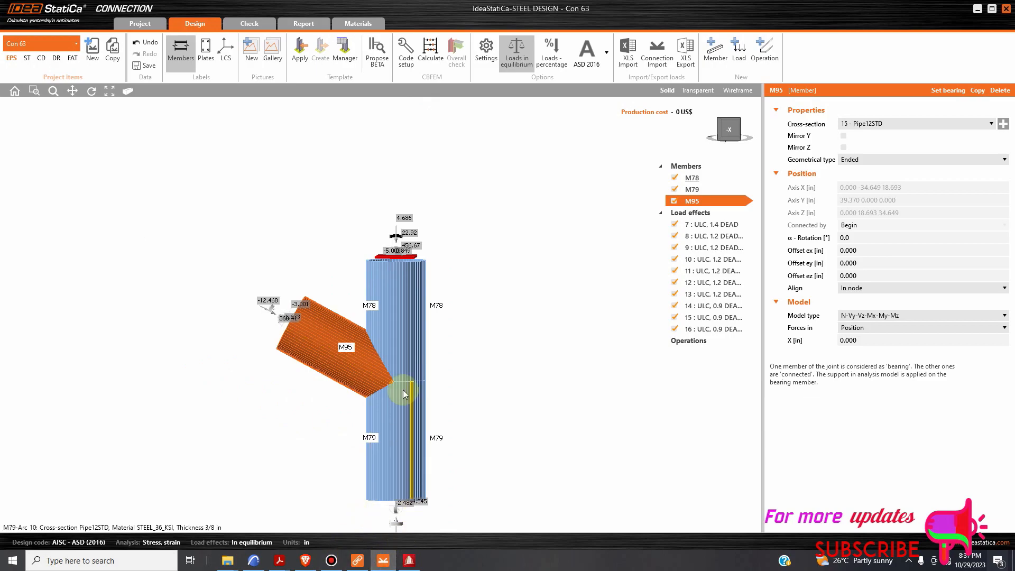
scroll(404, 378, up, 1)
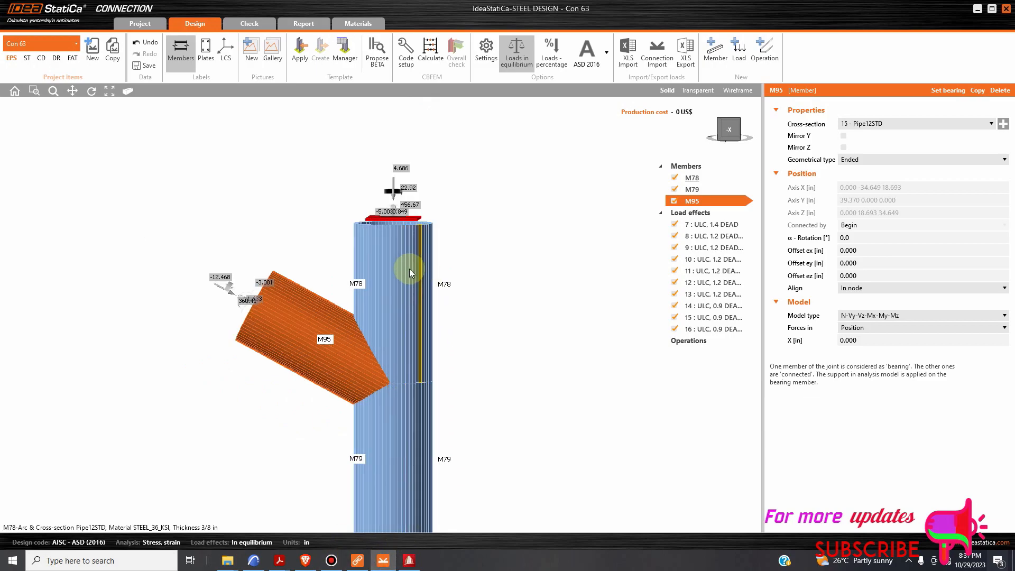
scroll(408, 403, down, 1)
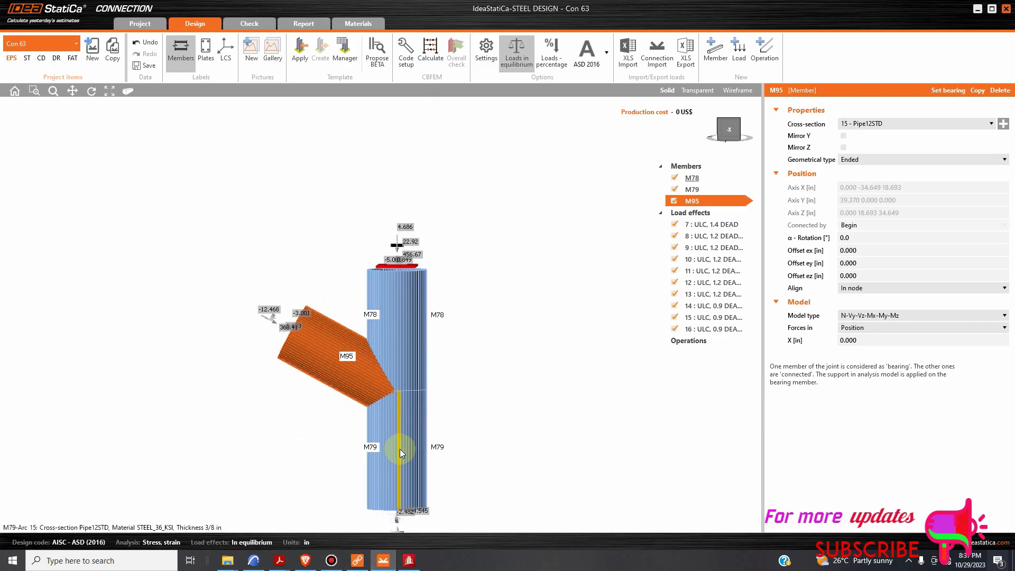
scroll(402, 447, up, 2)
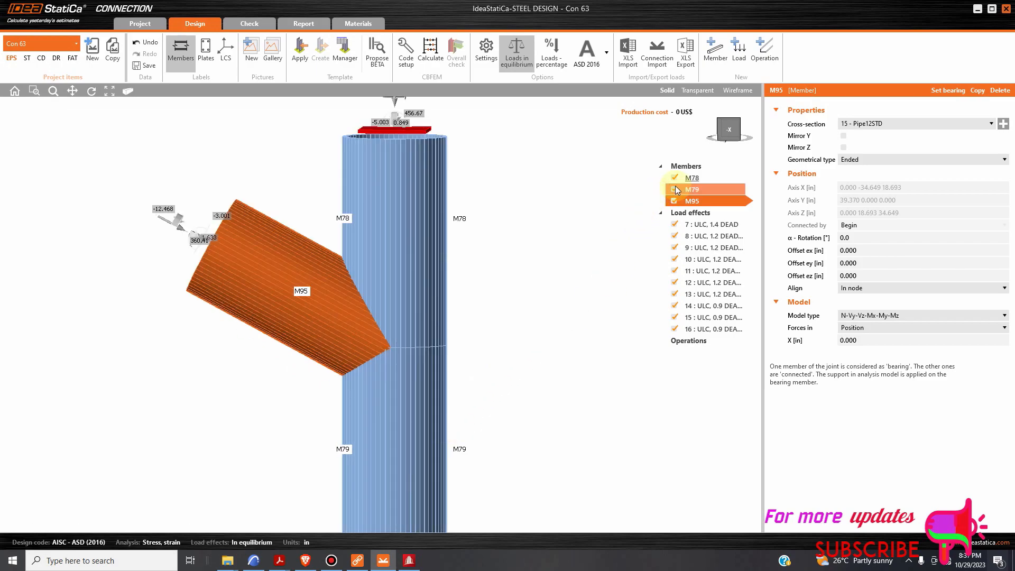
Deactivate member M79 and set bearing member M78's geometrical type to Continuous
click(428, 459)
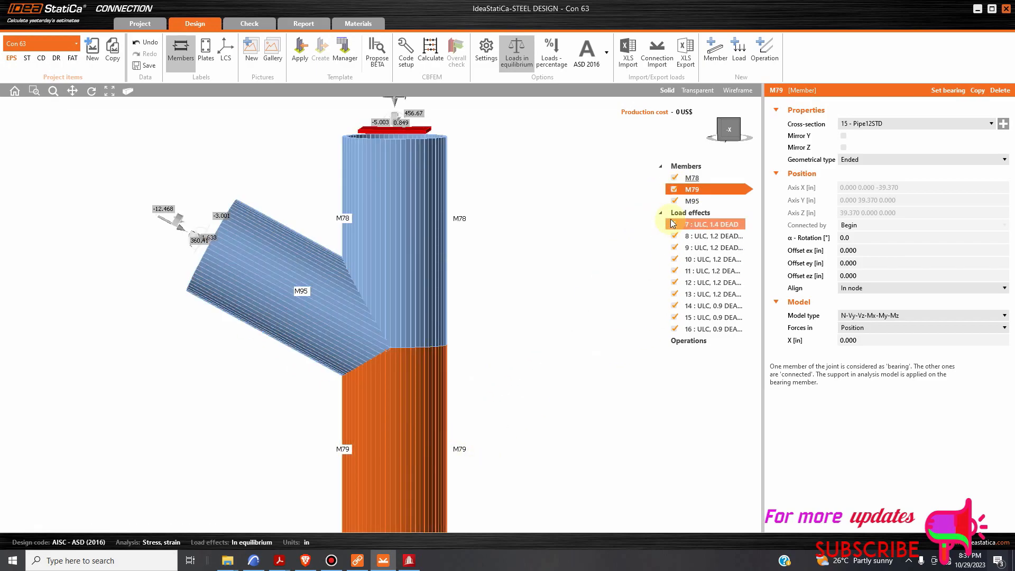
click(675, 190)
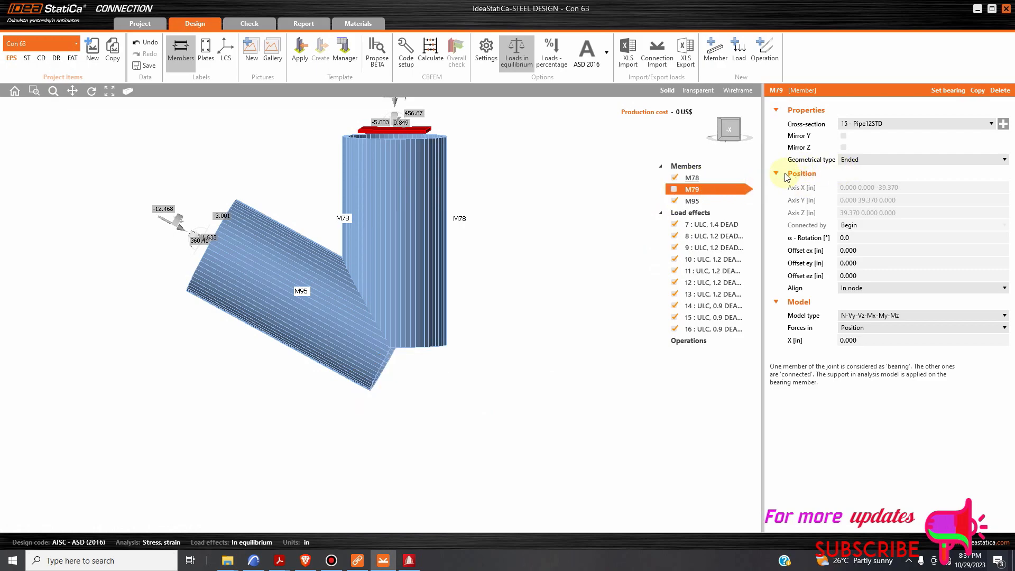
click(706, 175)
click(899, 165)
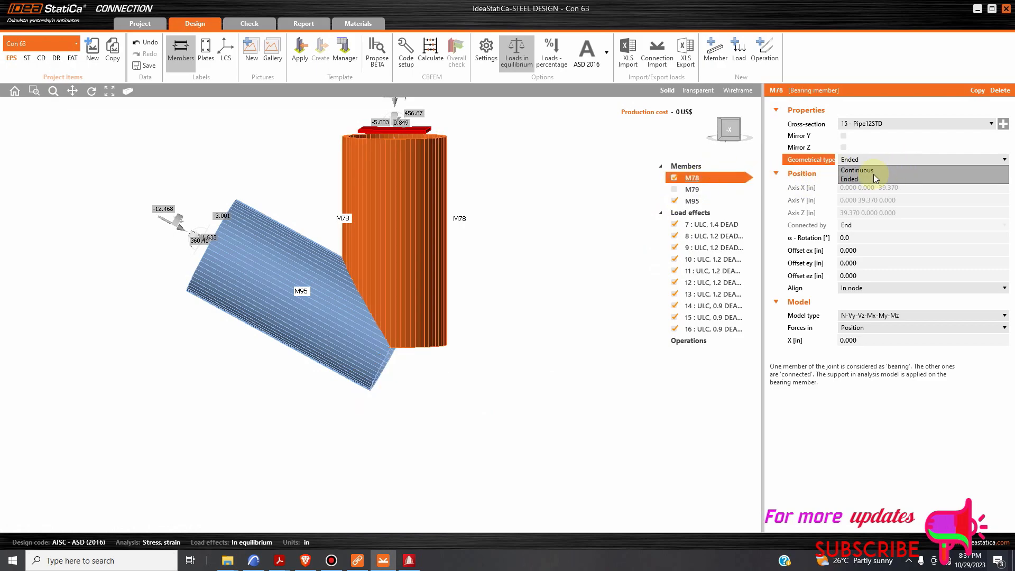
click(873, 178)
scroll(458, 339, down, 3)
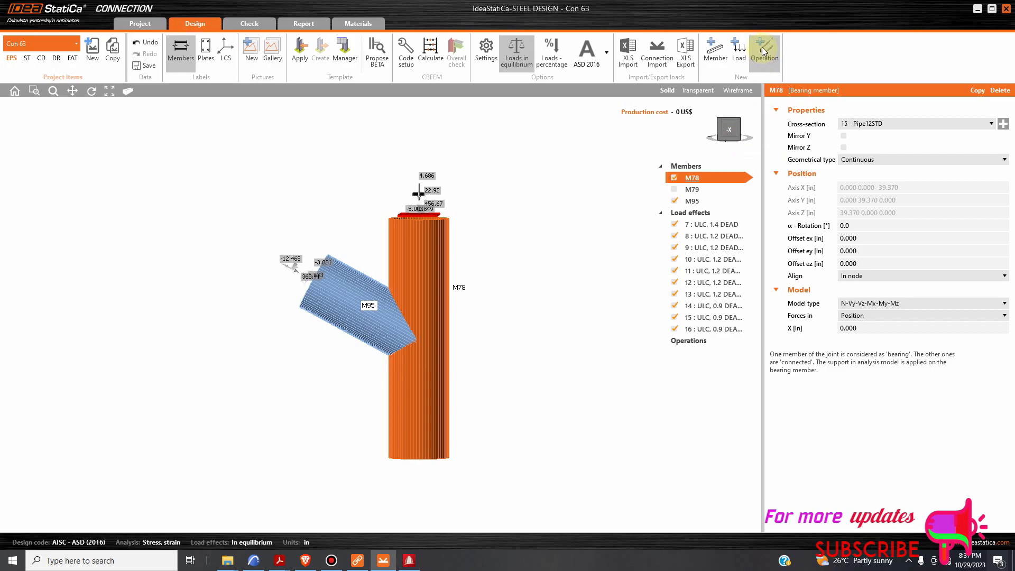
Add a cut operation trimming member M95 by M78 with the Surface cutting method, and inspect the cut joint in 3D
click(721, 343)
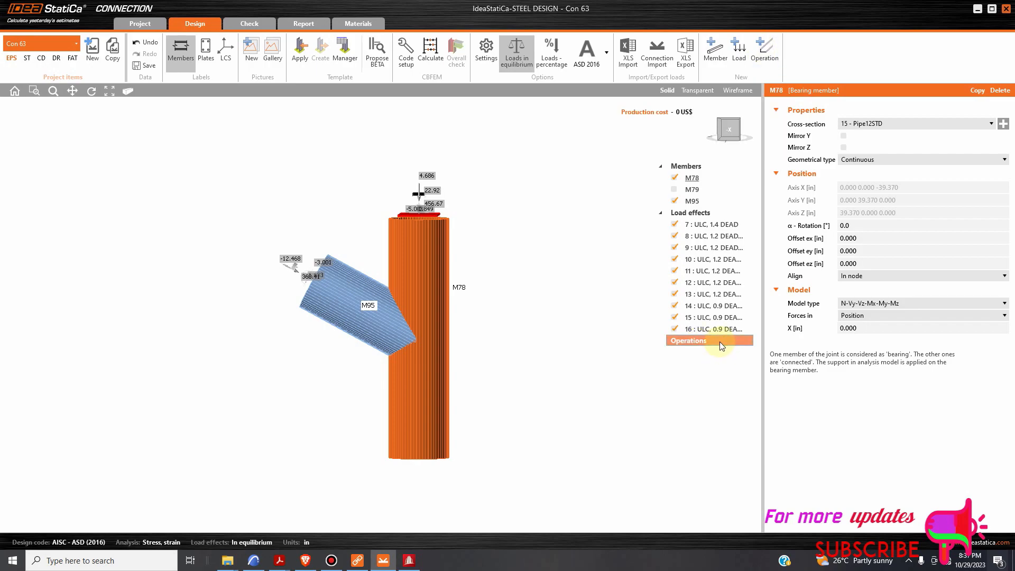
click(765, 58)
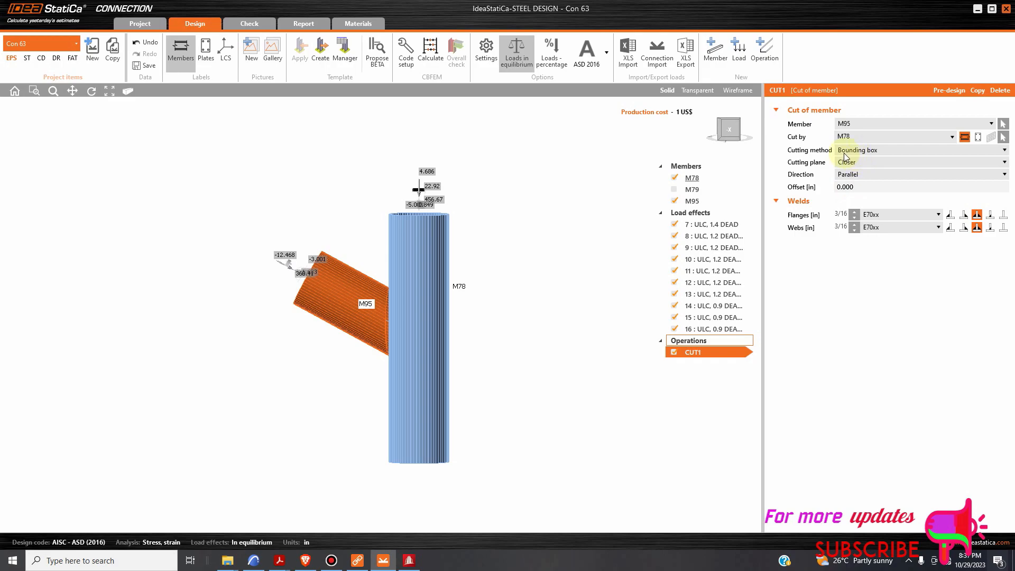
click(867, 153)
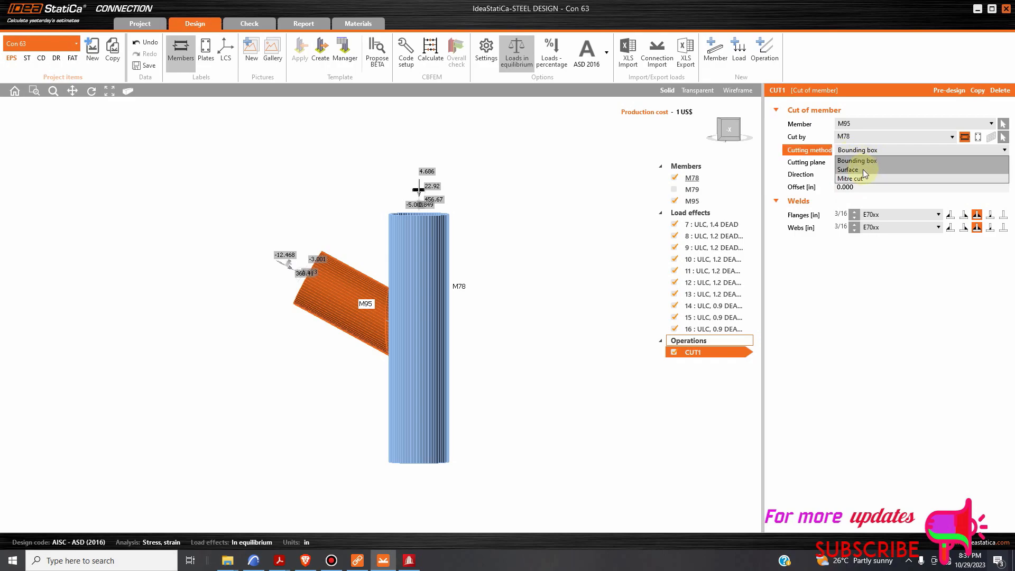
click(863, 169)
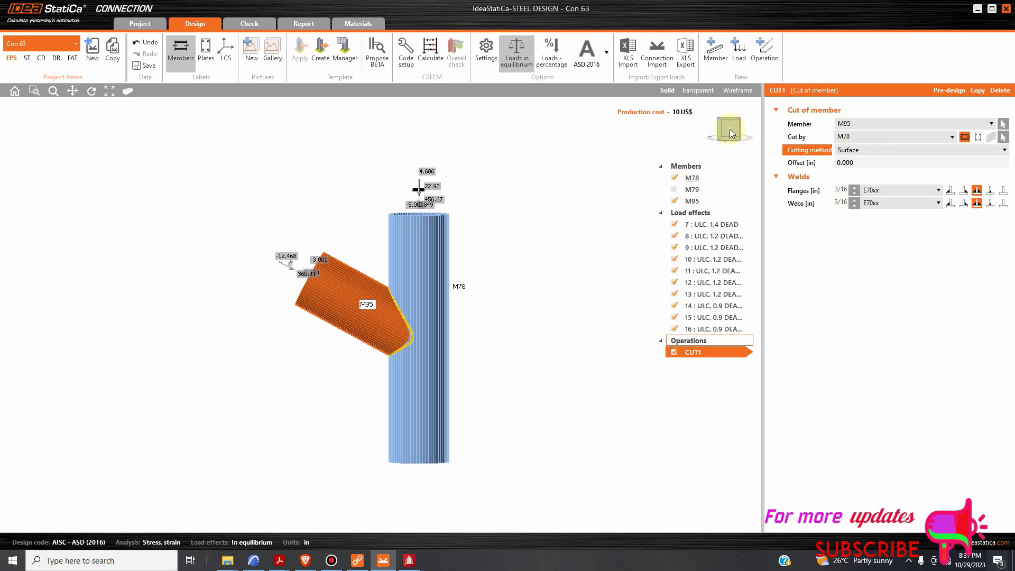
drag(737, 138, 704, 226)
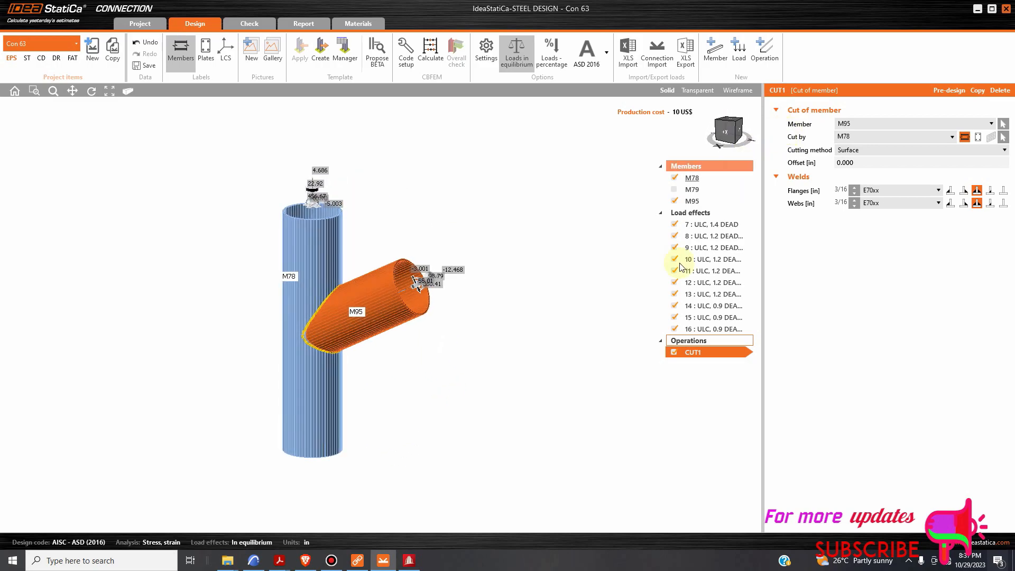
Switch to STAAD.Pro, leave the section profile tables and open the Connection Design workflow for the steel structure
click(409, 560)
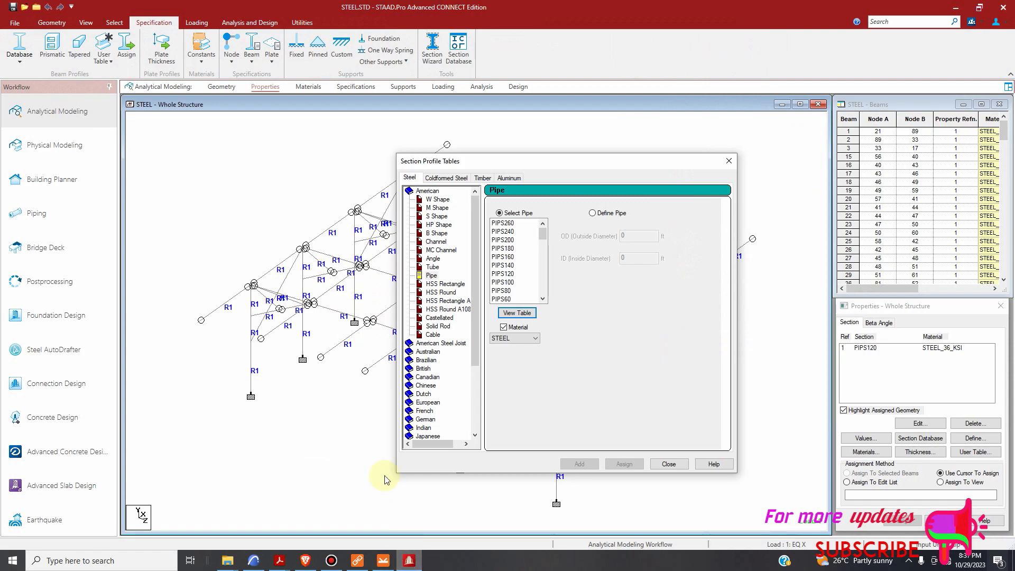
click(669, 464)
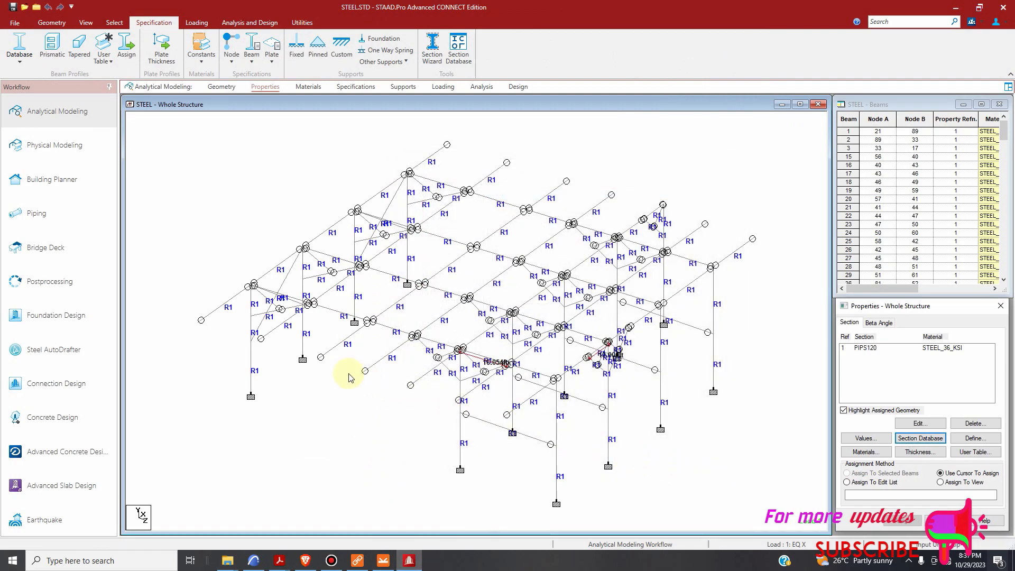
click(252, 321)
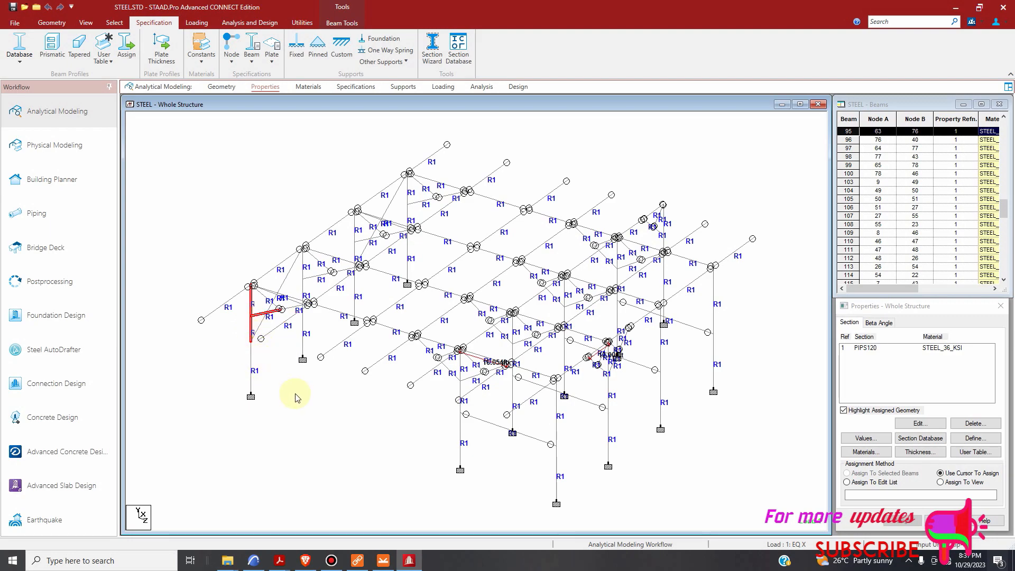
click(56, 383)
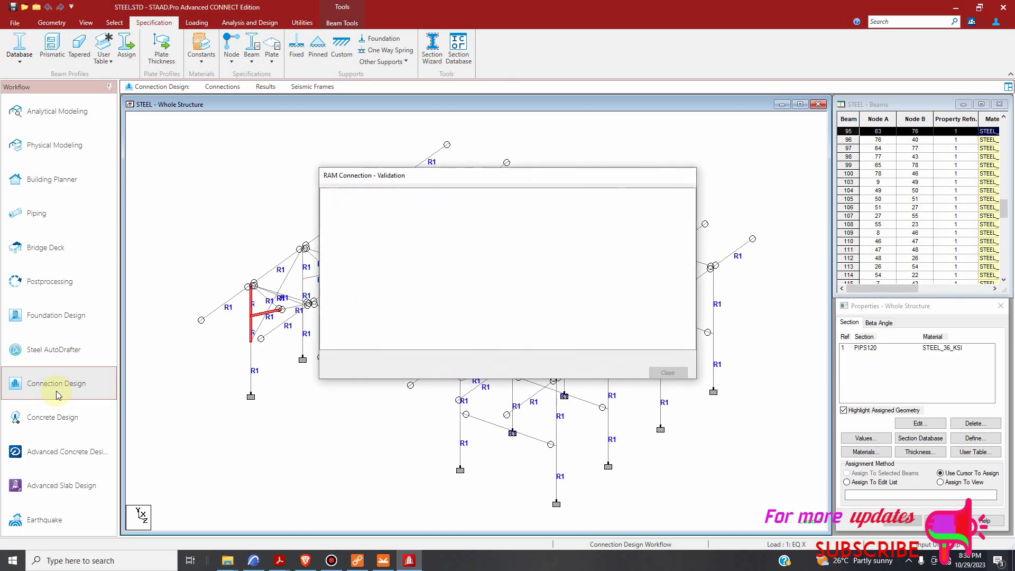
click(668, 373)
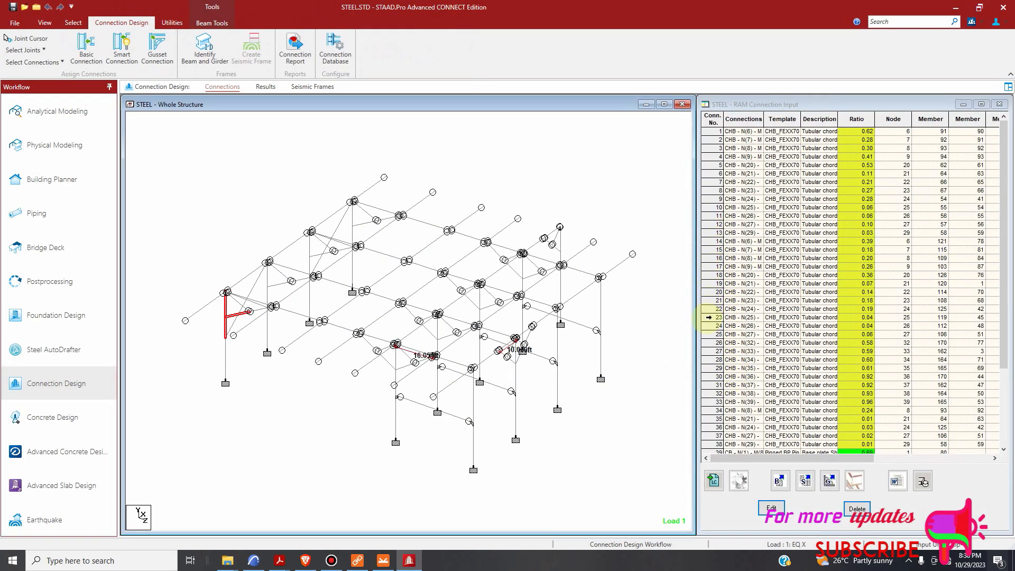
Examine the RAM connection list and locate the N(22), N(23) and N(26) chord connections in the whole-structure view
scroll(711, 379, down, 1)
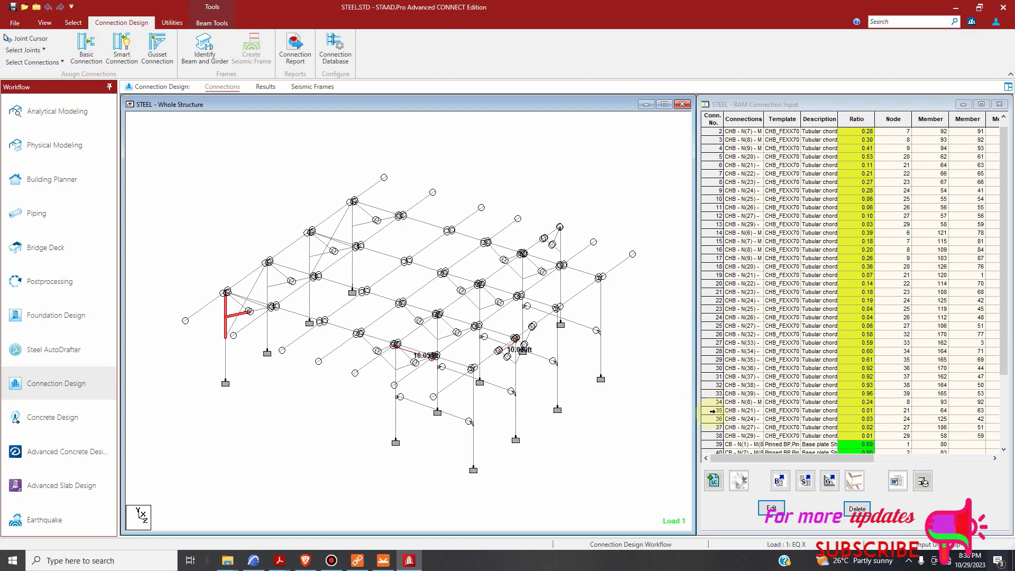
scroll(715, 410, down, 1)
scroll(717, 354, up, 2)
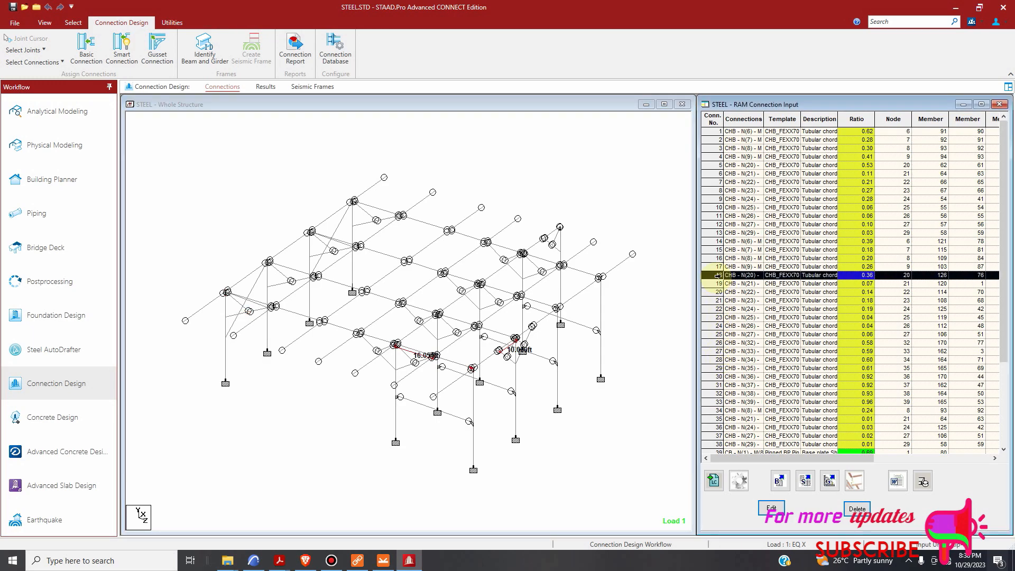
click(717, 292)
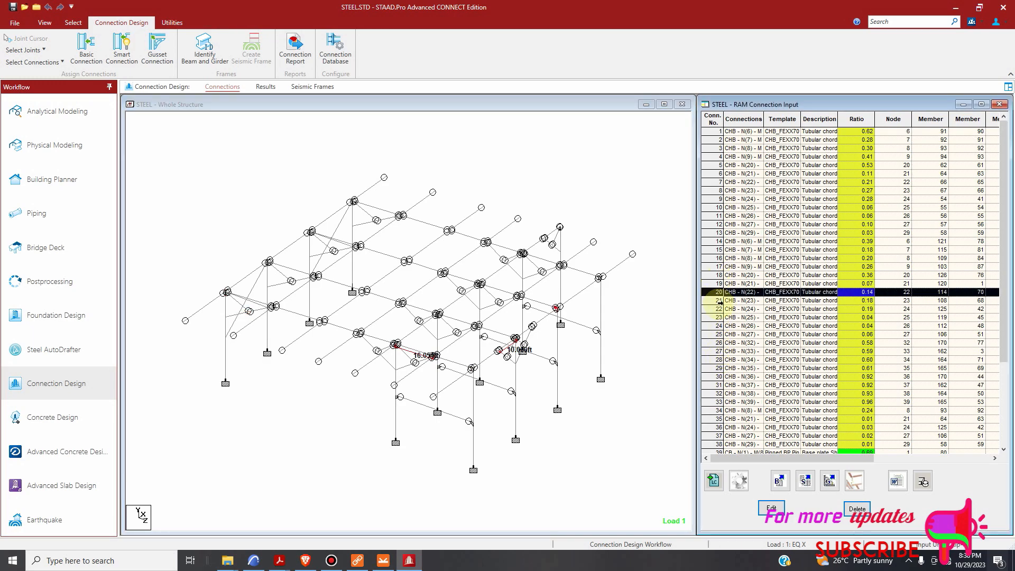
click(718, 300)
click(718, 326)
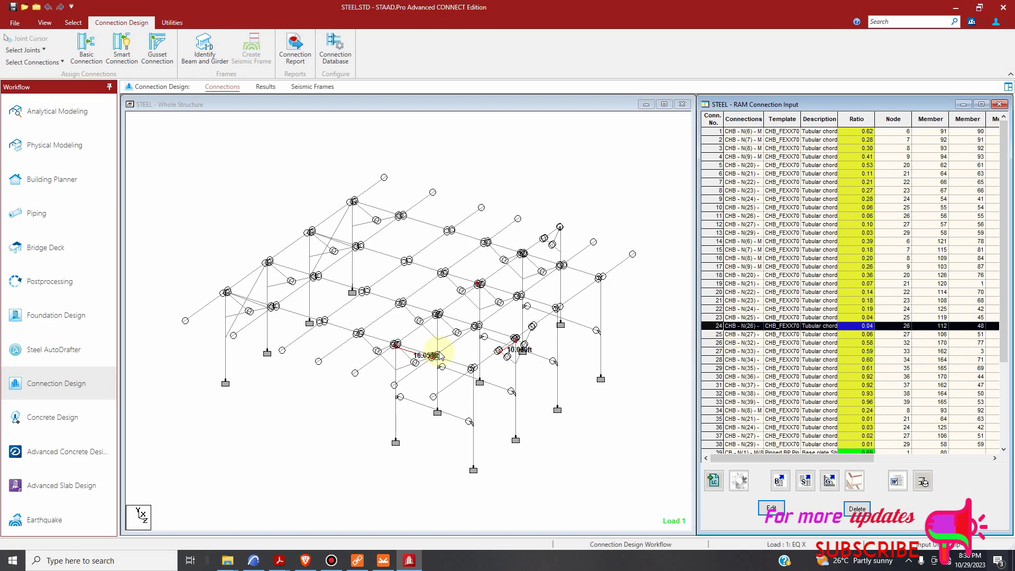
scroll(275, 306, up, 1)
scroll(211, 313, up, 1)
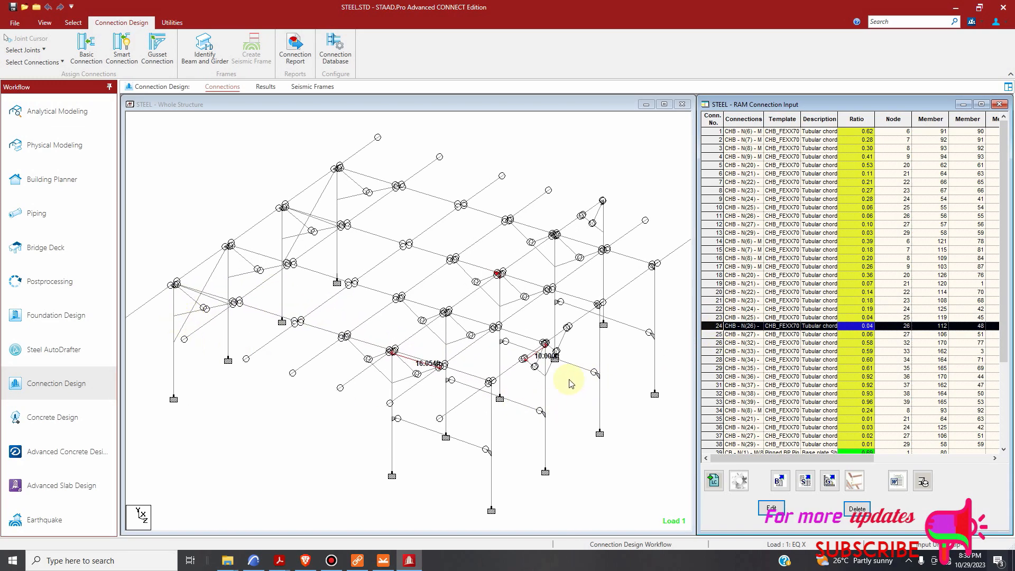
scroll(552, 380, up, 1)
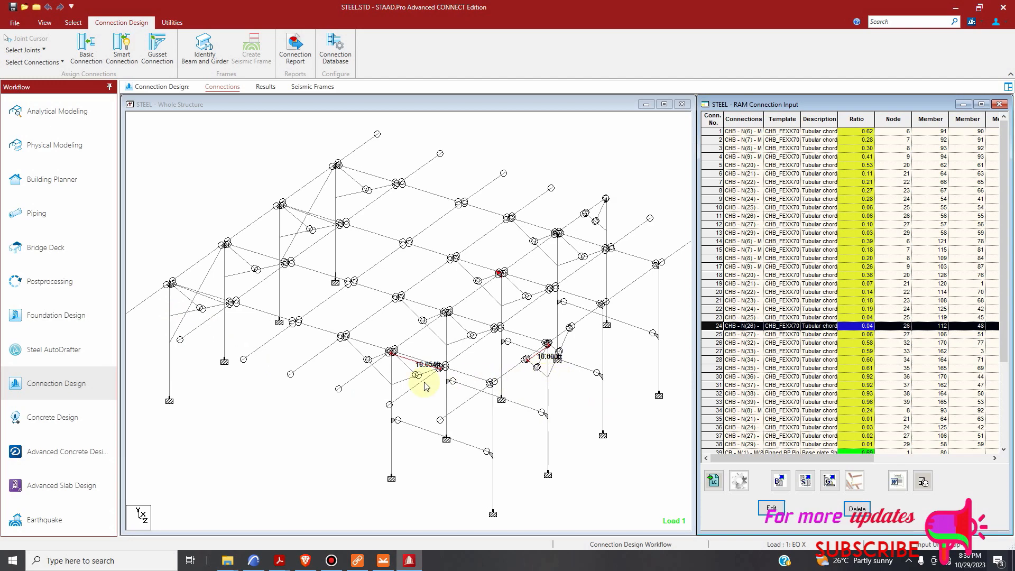
scroll(390, 387, up, 2)
scroll(434, 389, down, 2)
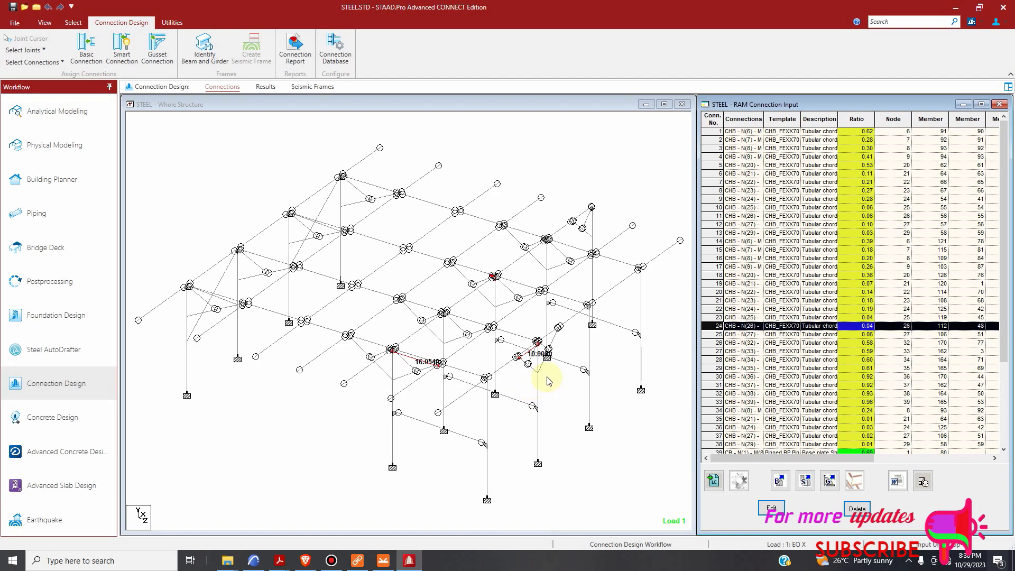
scroll(187, 316, up, 2)
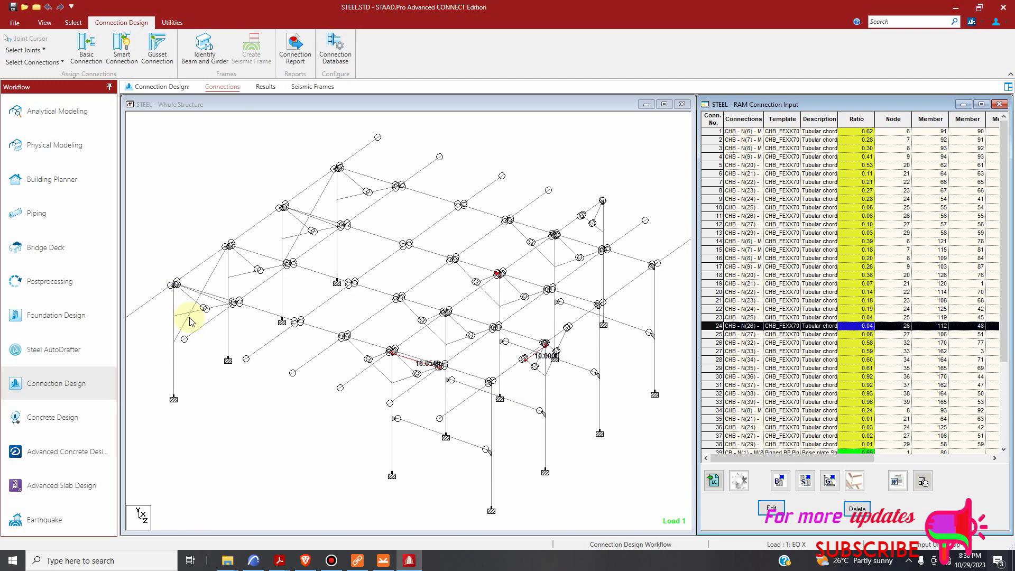
scroll(186, 320, down, 1)
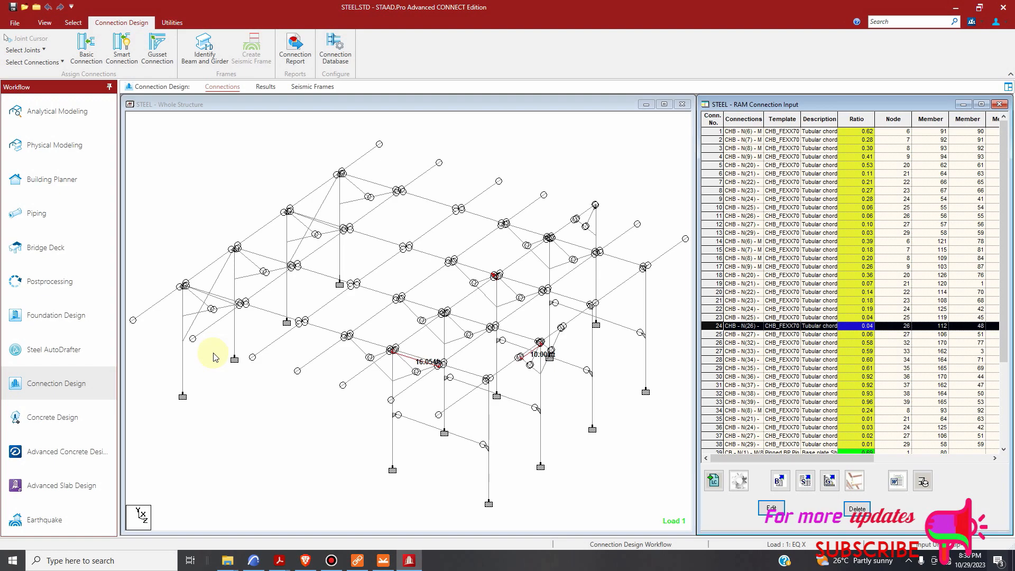
Switch to IDEA StatiCa and examine up close the weld along the cut end of brace M95 at column M78
click(383, 561)
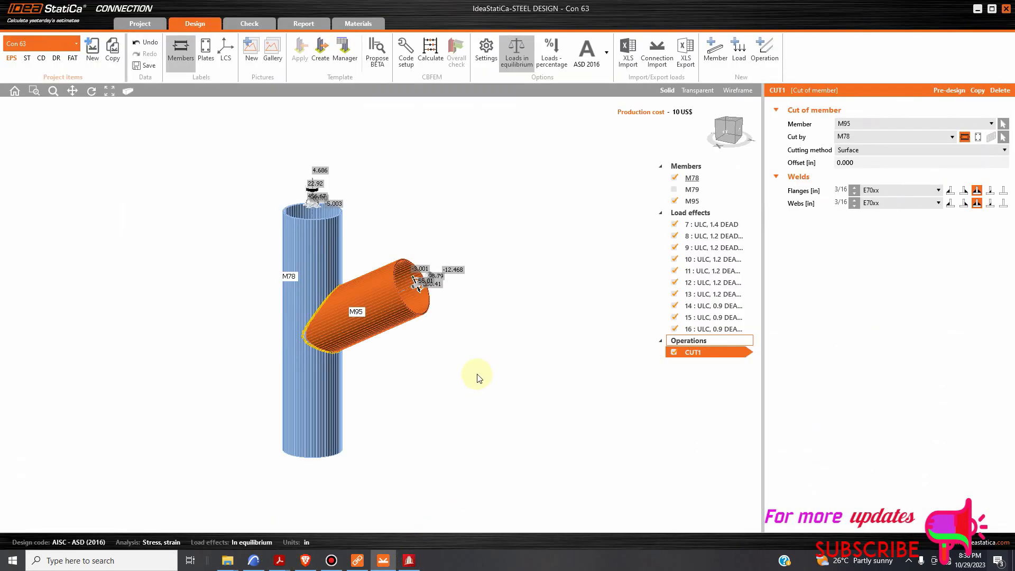
scroll(391, 328, up, 3)
scroll(423, 327, down, 3)
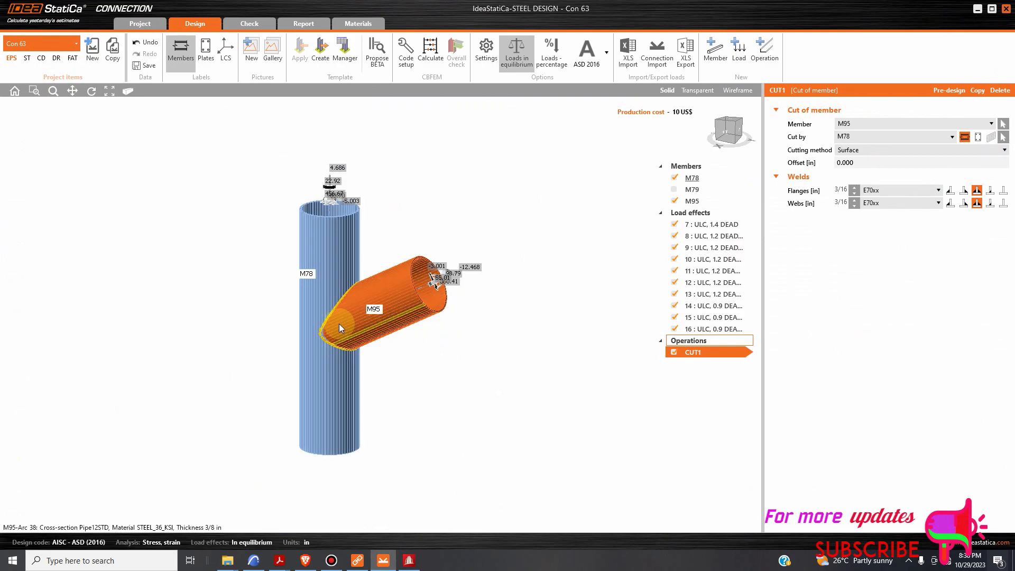
scroll(336, 323, up, 4)
scroll(417, 335, down, 4)
scroll(386, 307, up, 4)
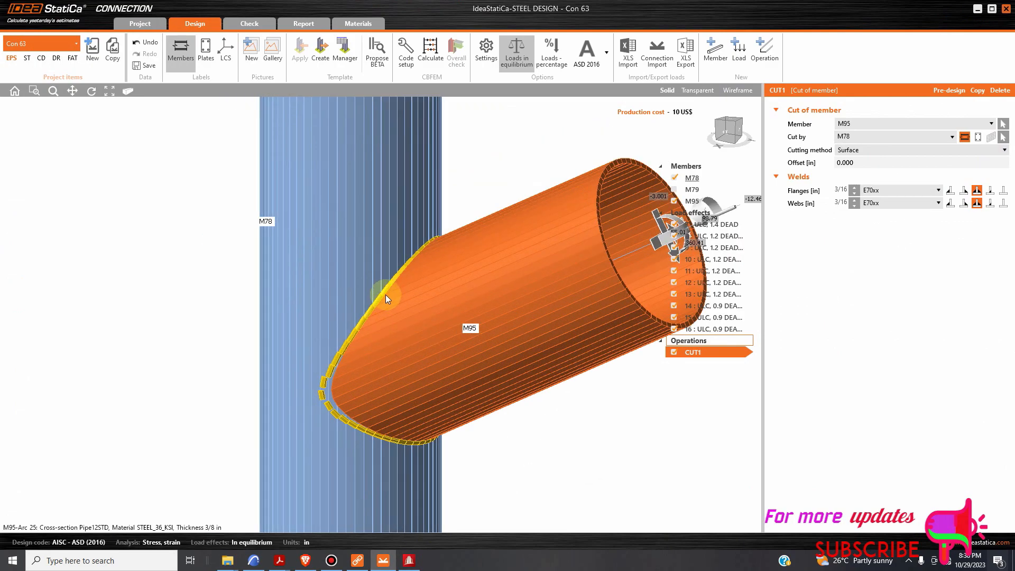
scroll(385, 294, down, 4)
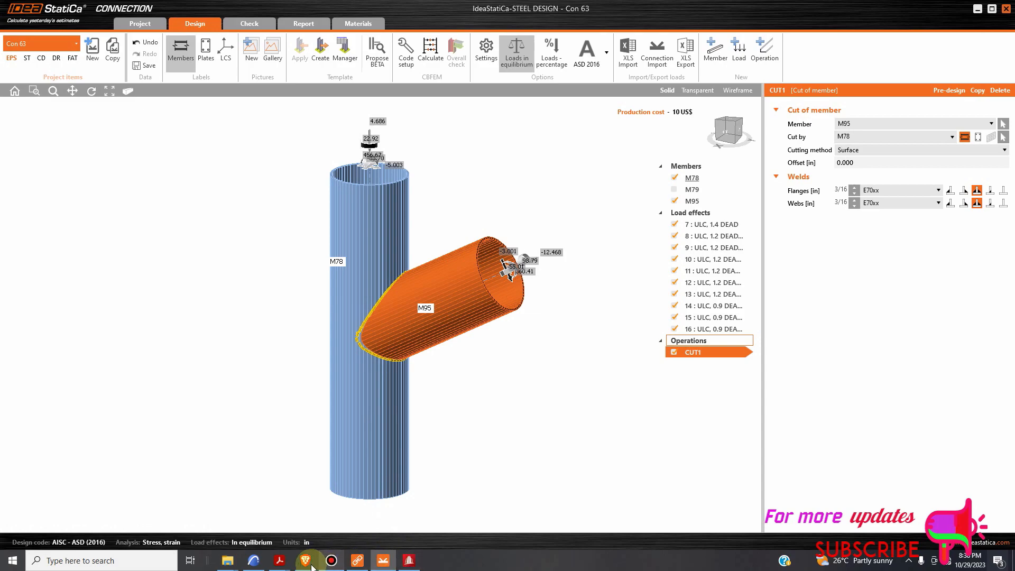
Check the tubular chord and base plate connections listed in STAAD.Pro against the M95 to M78 joint in IDEA StatiCa
click(409, 561)
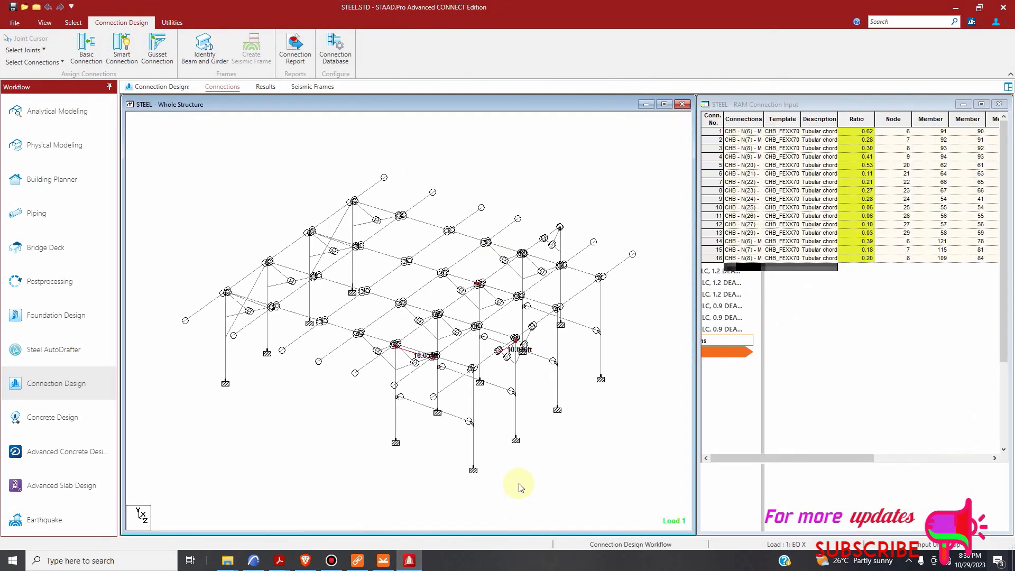
scroll(823, 283, down, 2)
scroll(821, 284, down, 3)
scroll(810, 287, up, 2)
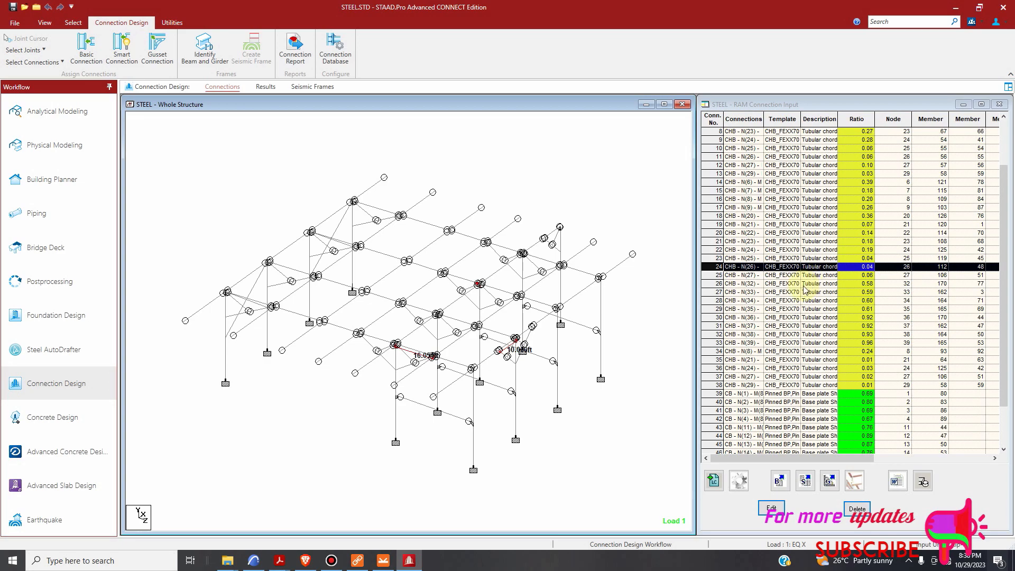
click(383, 561)
scroll(415, 358, up, 3)
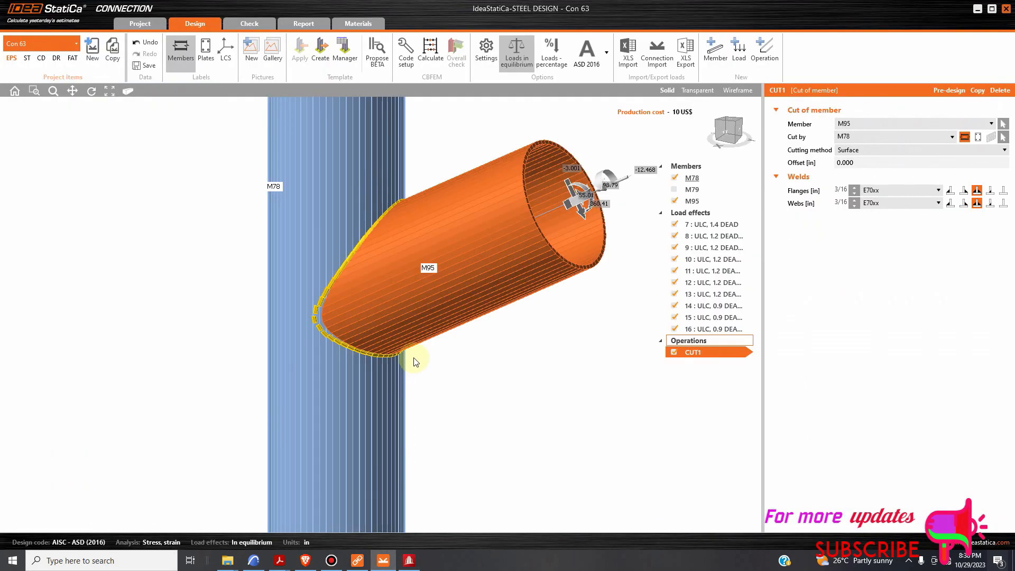
scroll(410, 349, down, 3)
scroll(406, 341, down, 2)
scroll(369, 317, up, 5)
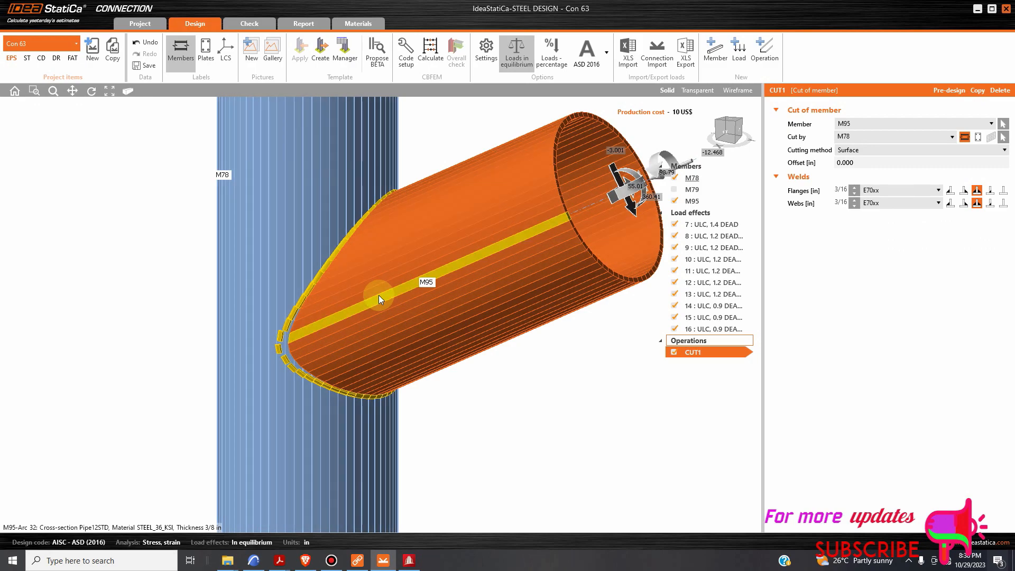
scroll(379, 295, down, 4)
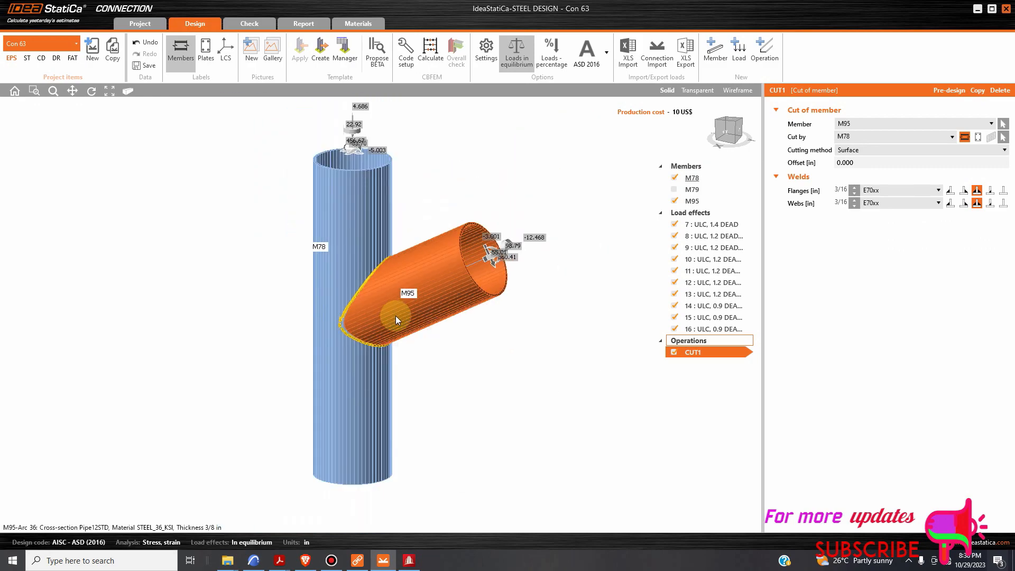
Add a stiffening plate operation to the joint and view it from the side
click(768, 56)
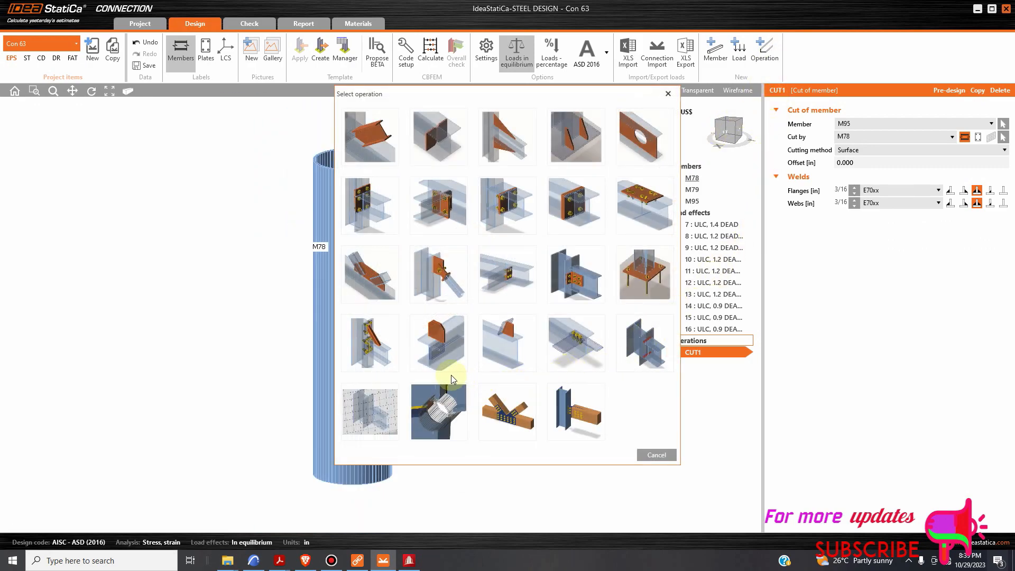
click(438, 345)
click(642, 452)
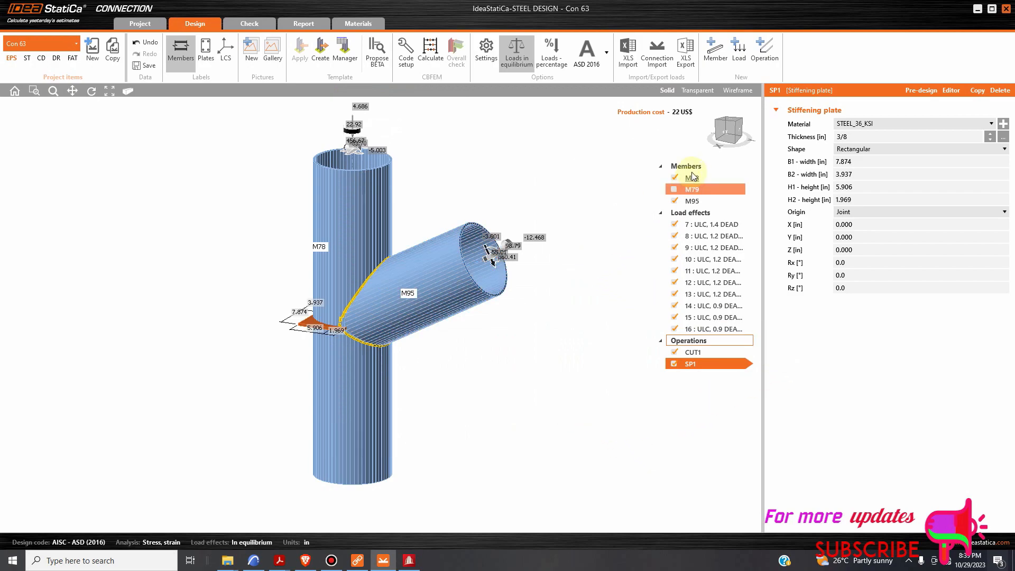
mouse_move(727, 138)
mouse_down()
mouse_move(737, 135)
mouse_move(710, 118)
mouse_move(732, 129)
mouse_move(709, 136)
mouse_move(729, 133)
mouse_up()
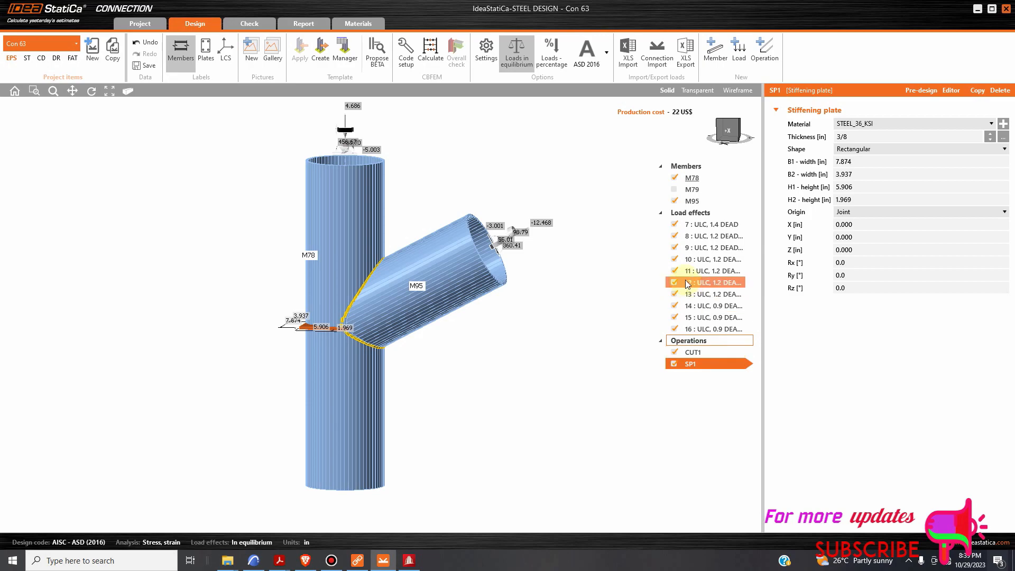
Set the stiffening plate's Rx rotation to 90° and inspect its orientation in 3D
click(857, 265)
text(90)
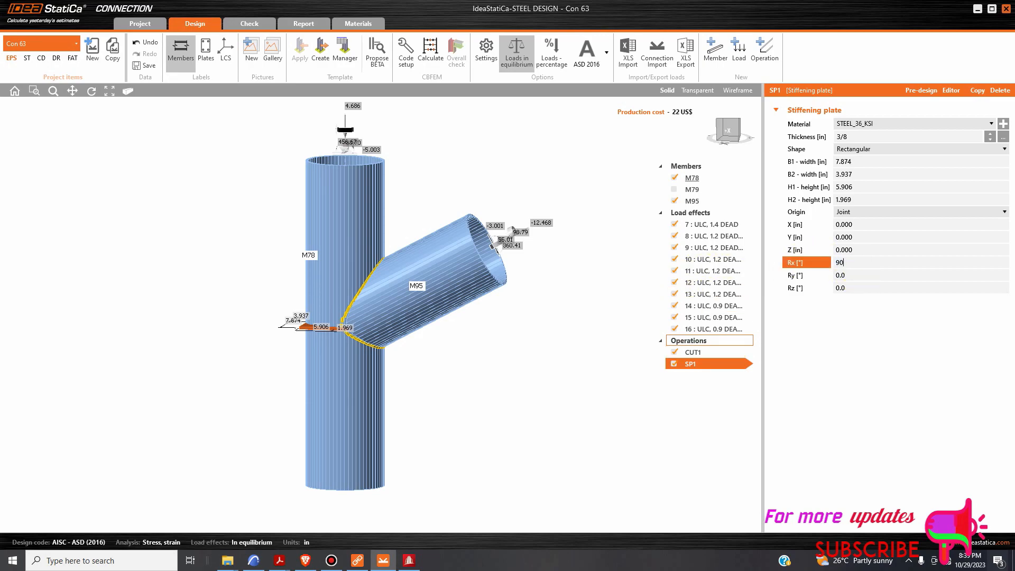
key(Return)
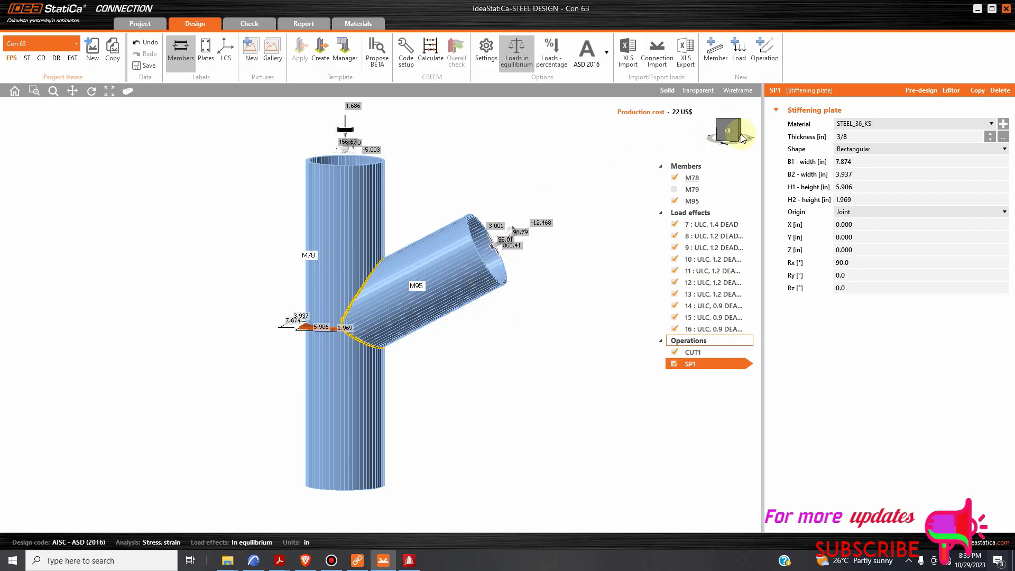
drag(736, 134, 736, 137)
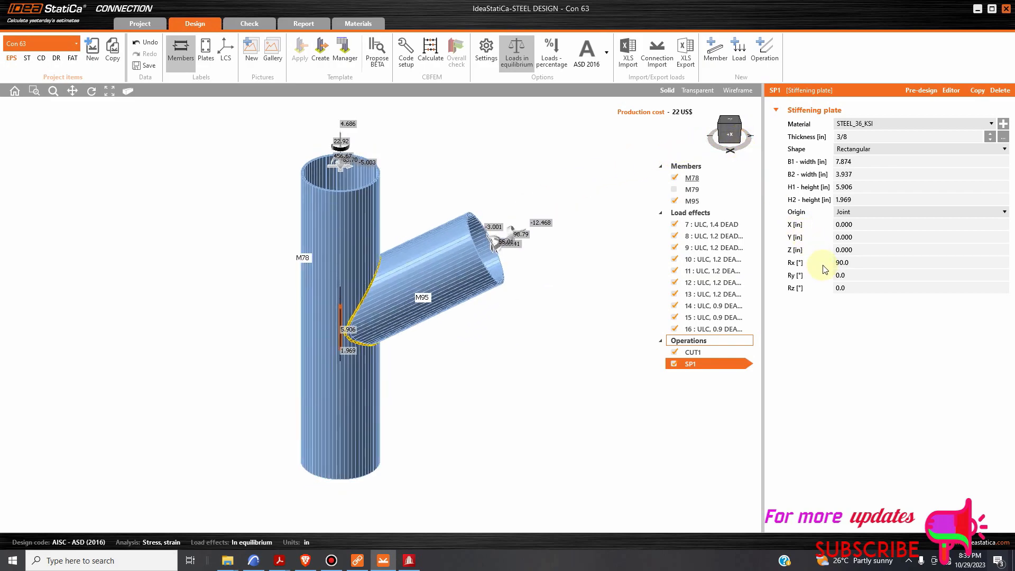
Reset the stiffening plate's Rx rotation to 0, set Ry to 90° and inspect its orientation from another angle
click(854, 263)
text(0)
click(854, 276)
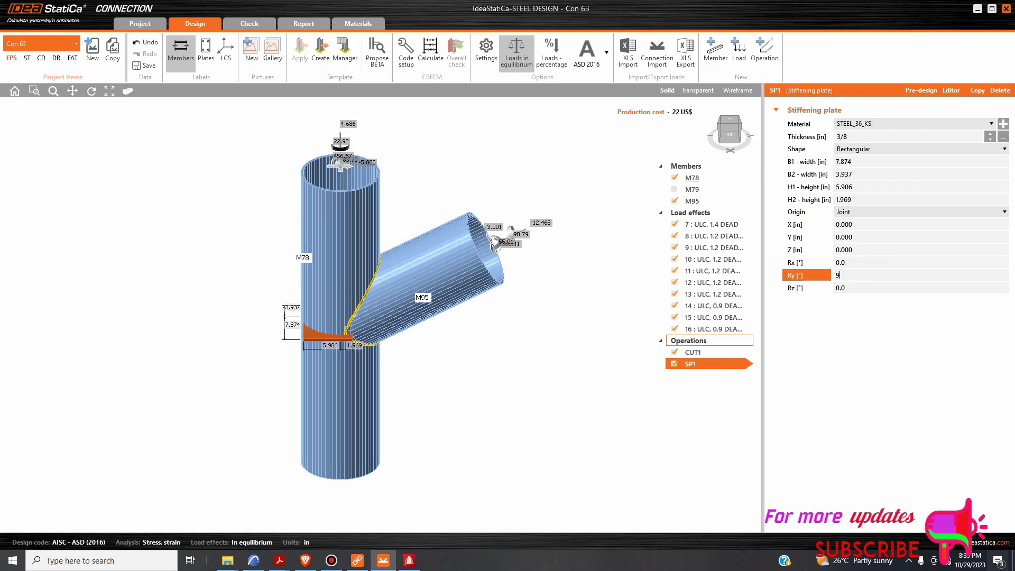
text(90)
click(858, 329)
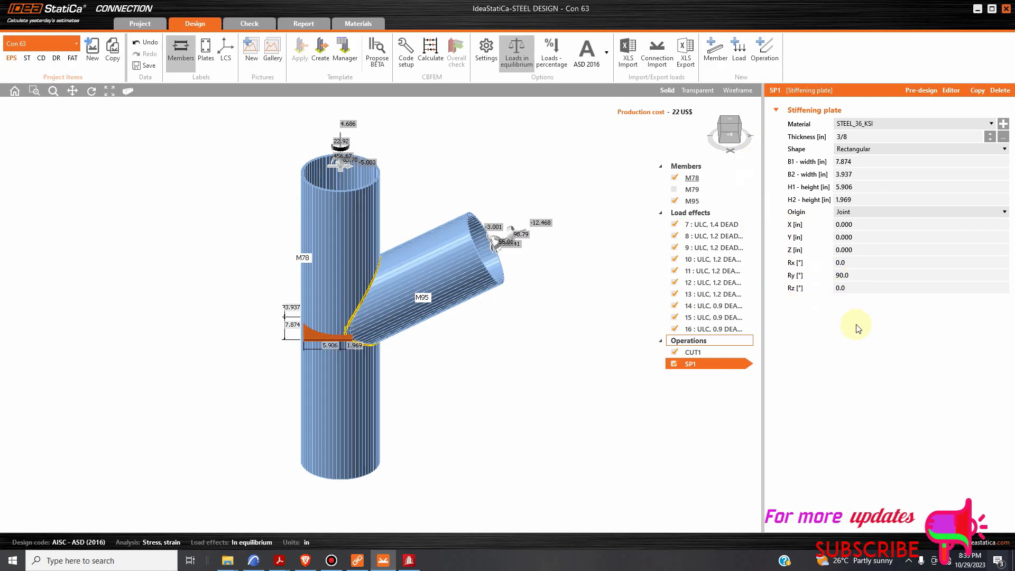
mouse_move(725, 135)
mouse_down()
mouse_move(729, 158)
mouse_move(732, 141)
mouse_move(725, 159)
mouse_move(719, 133)
mouse_up()
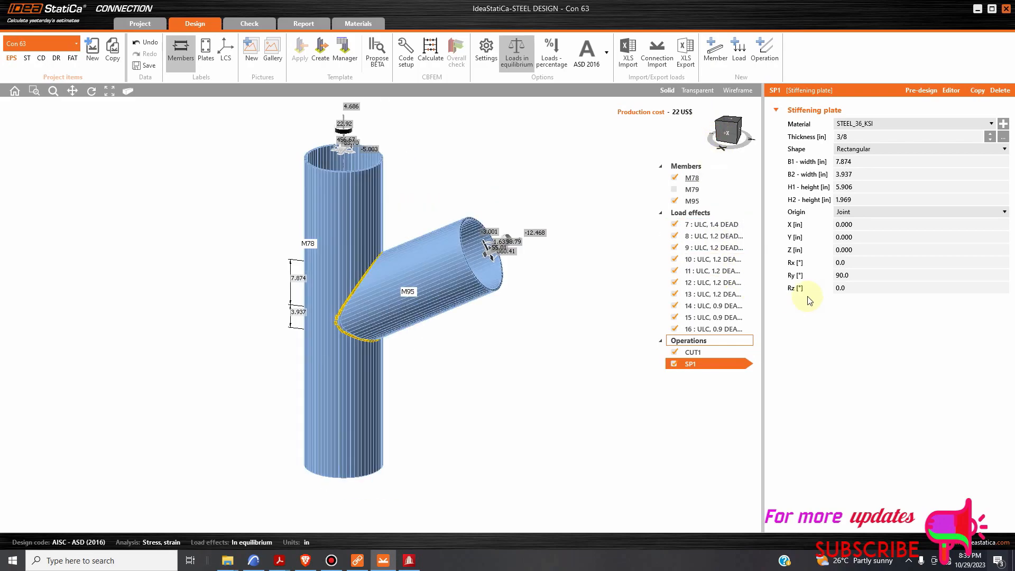
Set the stiffening plate's Z offset to 8 in and inspect its position inside the column from above
click(860, 224)
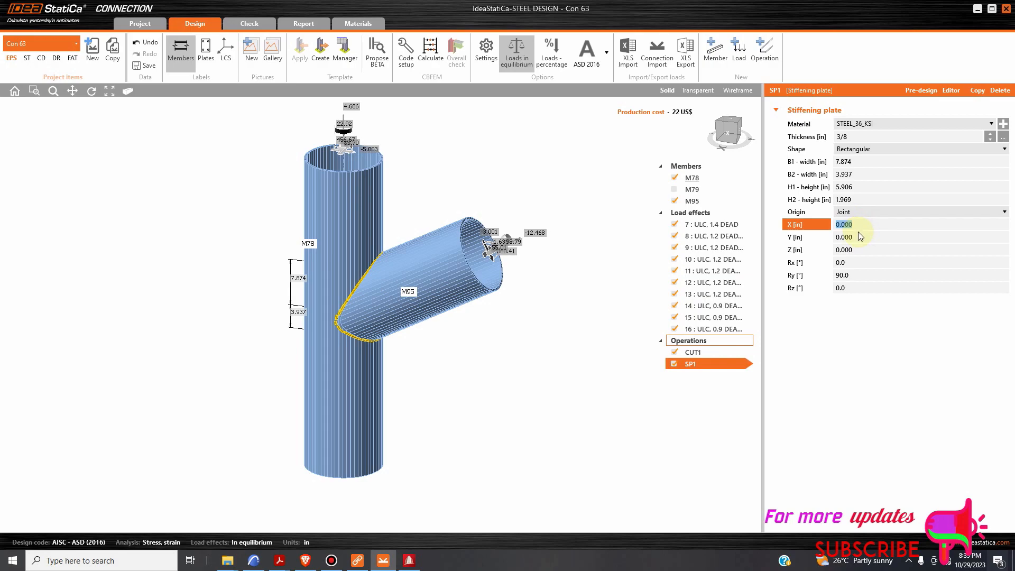
click(853, 252)
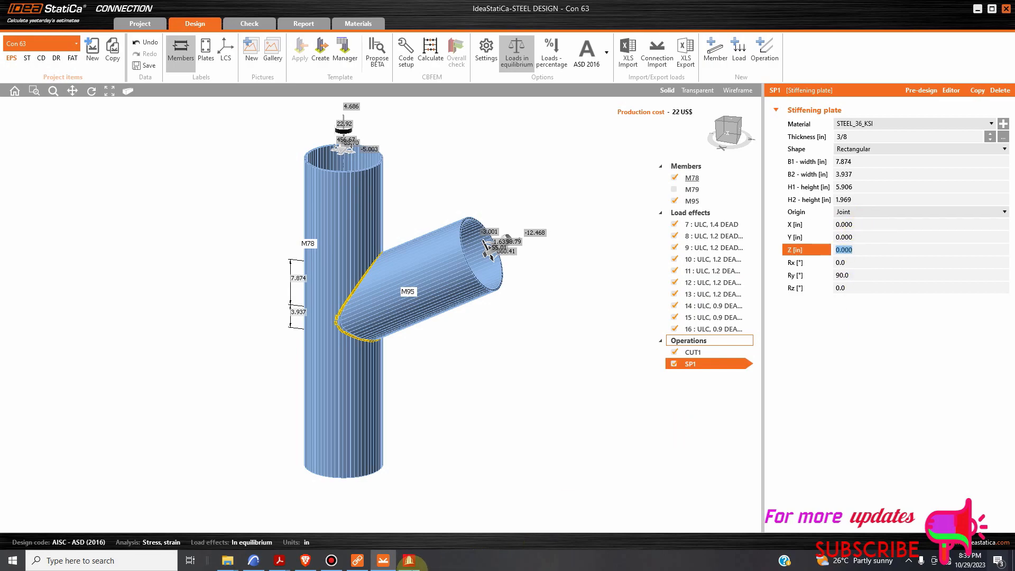
click(409, 561)
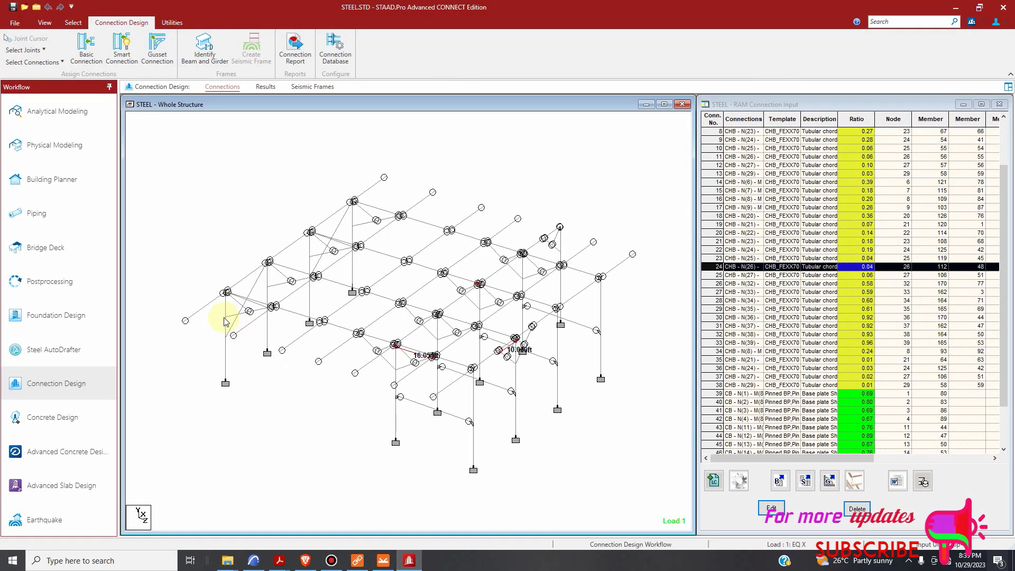
click(383, 561)
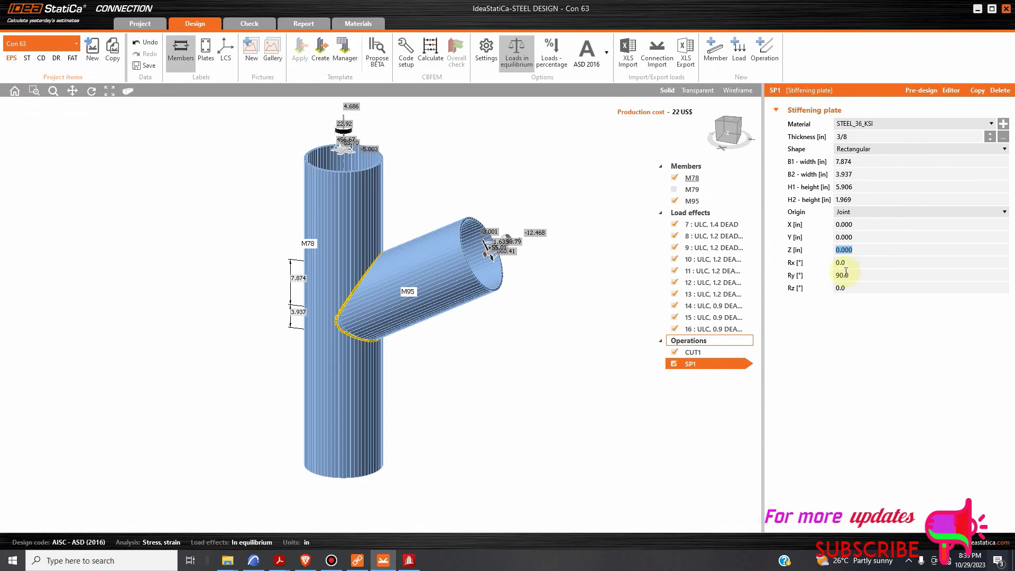
text(8)
click(840, 397)
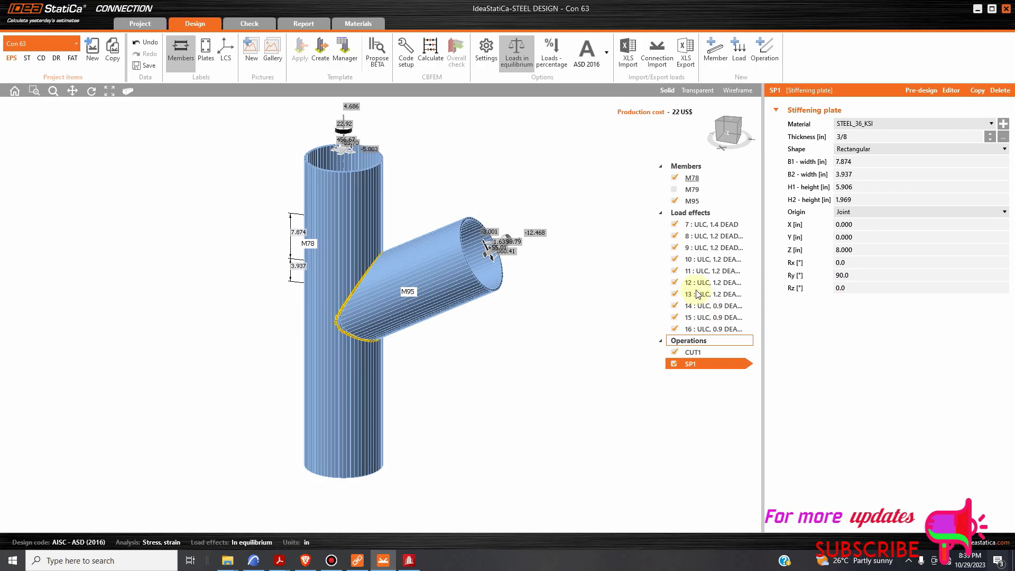
drag(725, 135, 736, 151)
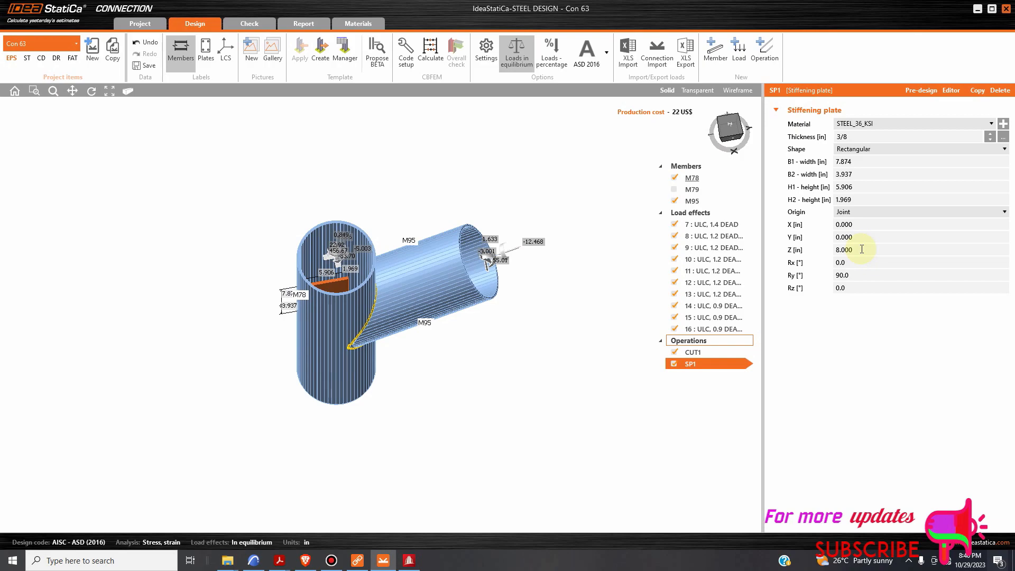
Compare the joint with the STAAD.Pro model, then set the stiffening plate's Z offset to -2 in in IDEA StatiCa
click(862, 249)
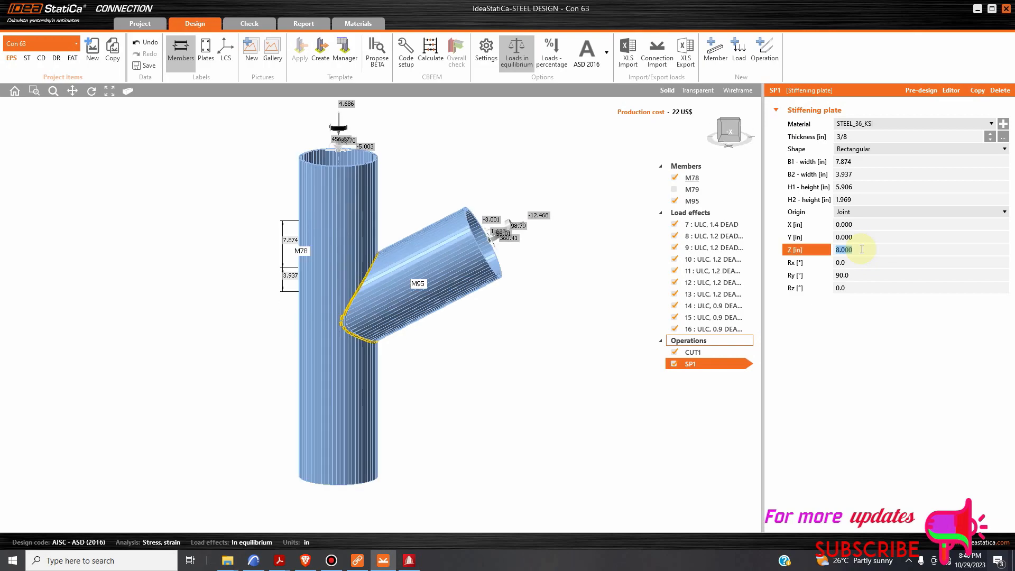
click(410, 561)
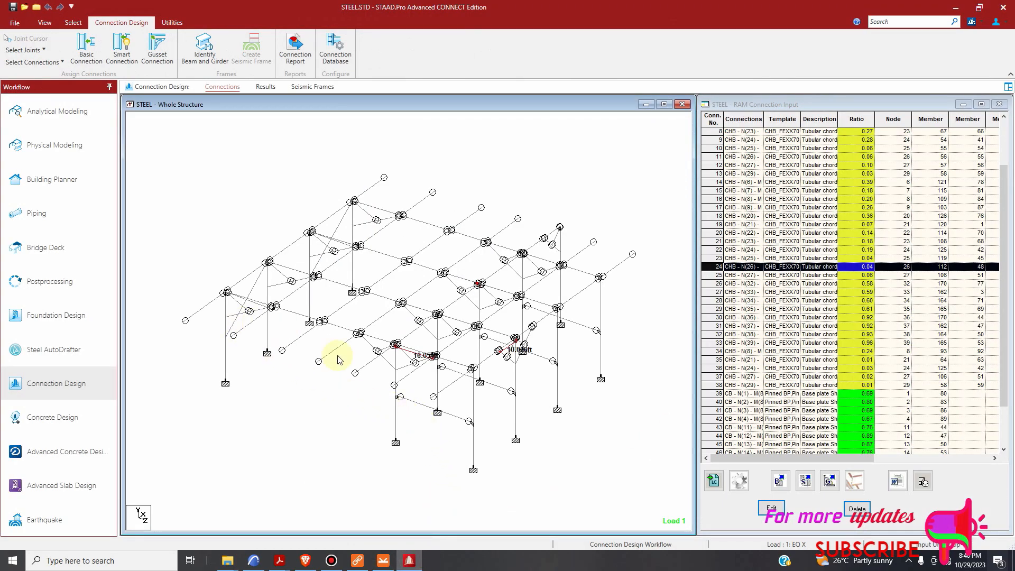
click(384, 561)
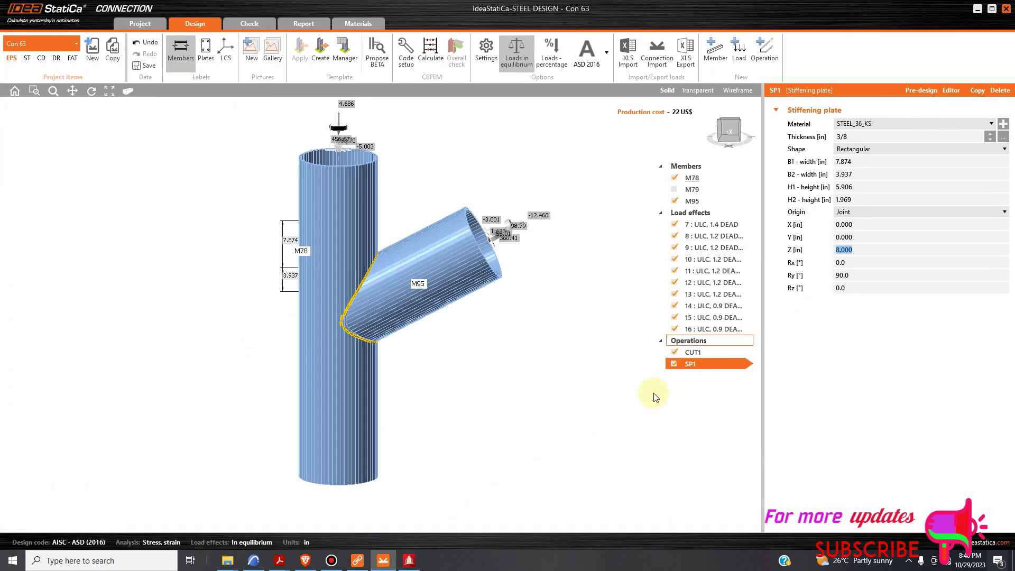
mouse_move(732, 139)
mouse_down()
mouse_move(736, 164)
mouse_move(733, 150)
mouse_up()
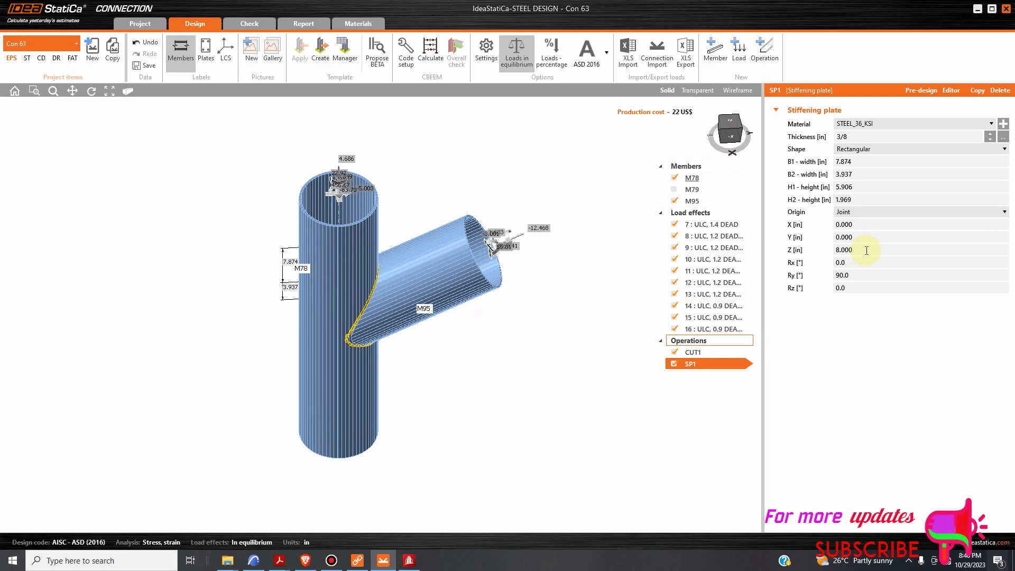
click(867, 250)
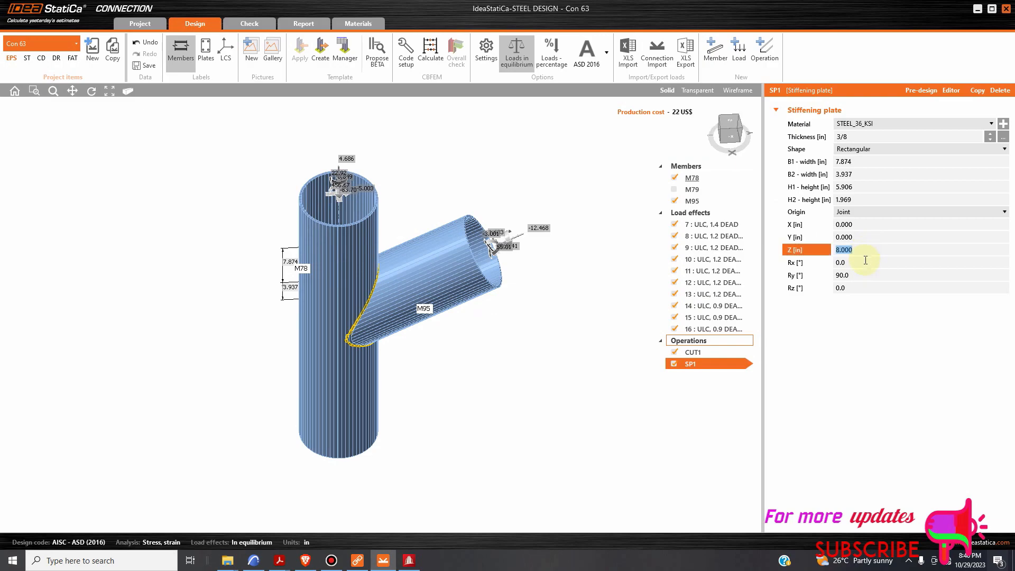
text(-2)
click(862, 238)
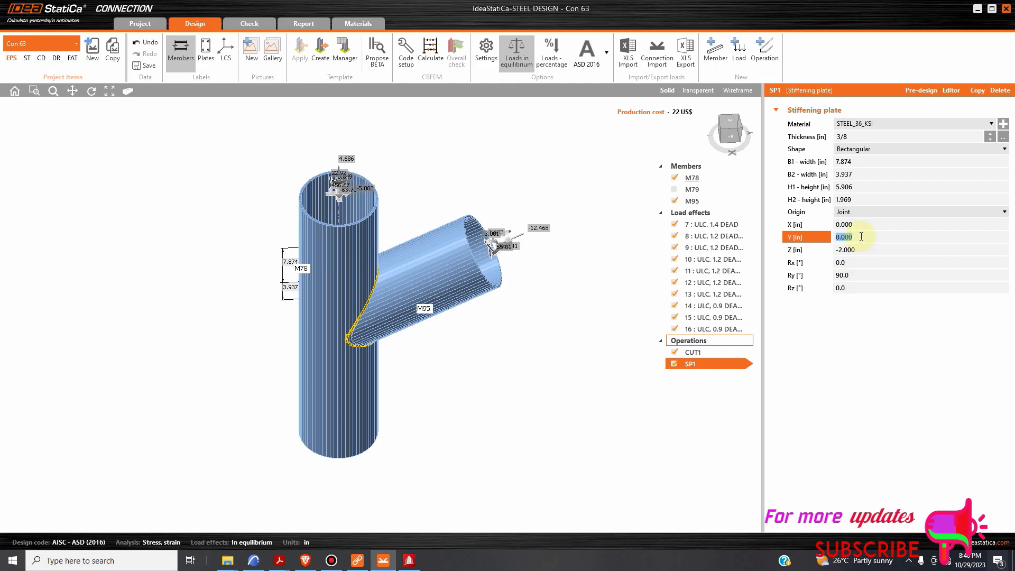
Set the stiffening plate's X offset to 8 in and inspect its placement from above and the side
click(860, 224)
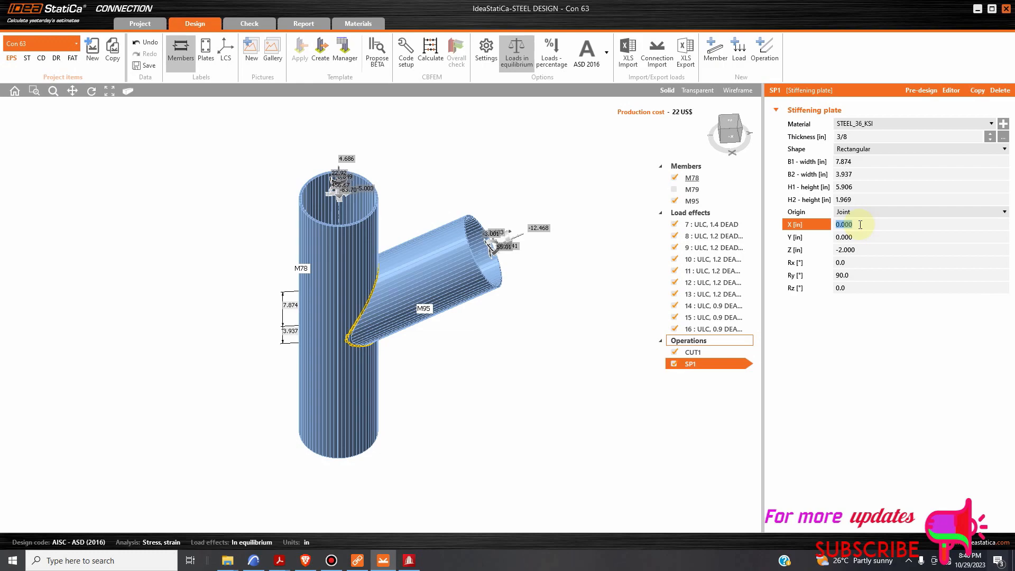
text(8)
click(557, 331)
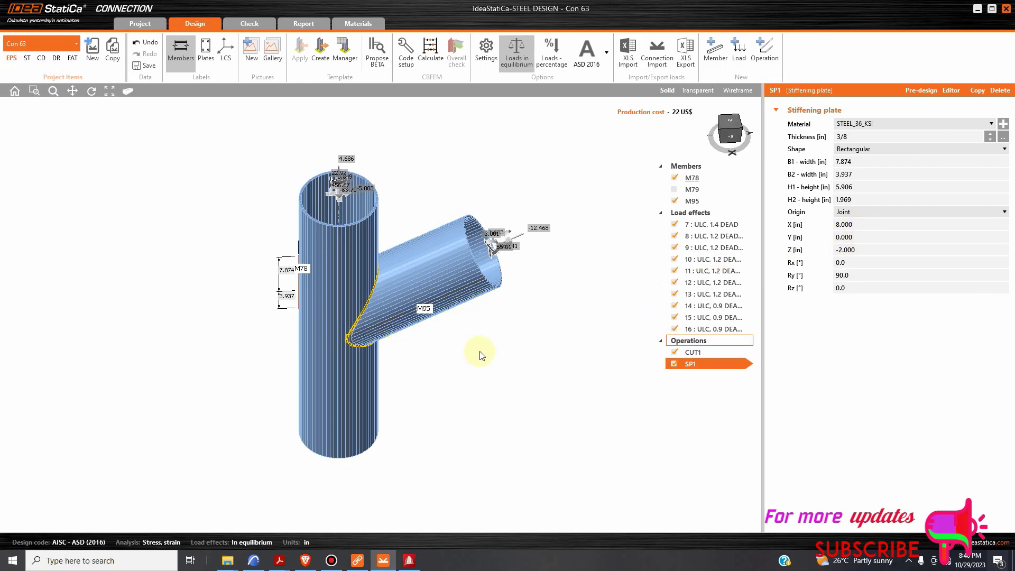
click(728, 129)
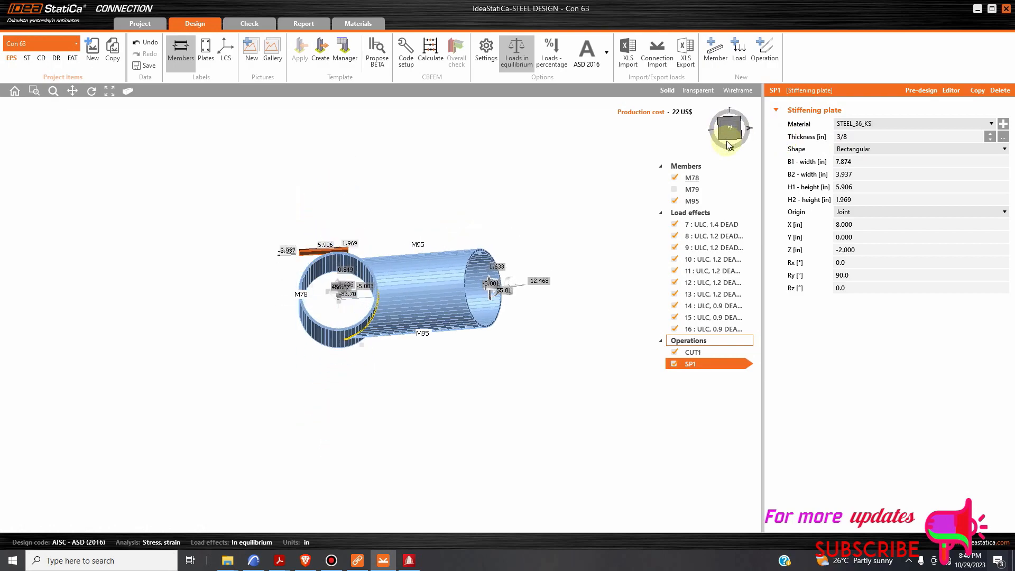
click(733, 137)
Reset the stiffening plate's X offset to 0 and set its Y offset to 8 in
click(853, 225)
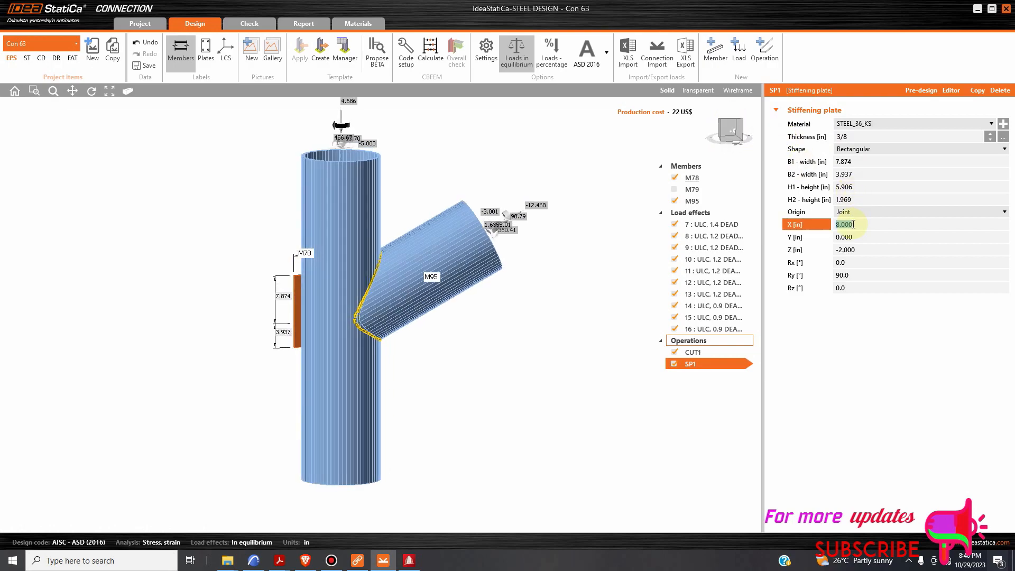
text(0)
click(859, 238)
click(859, 238)
text(8)
double_click(871, 235)
text(8)
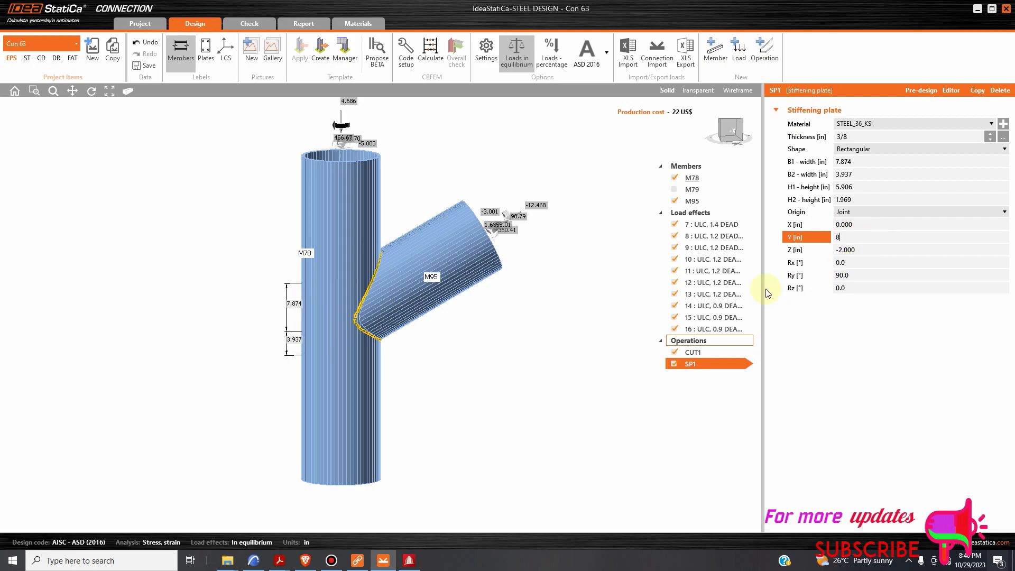
click(507, 347)
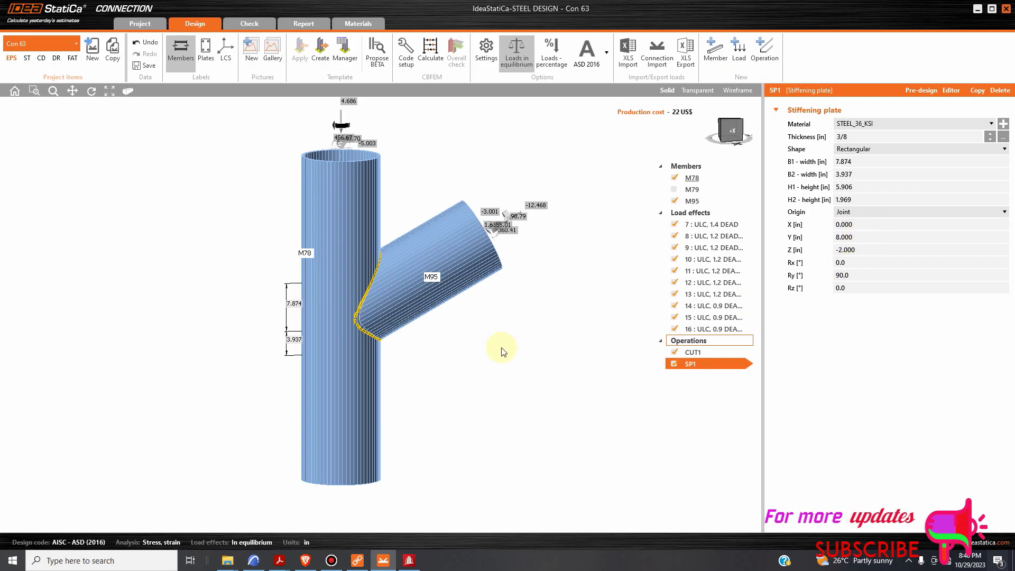
Set the stiffening plate's Y offset to -8 in and its Z offset to -6 in
click(838, 237)
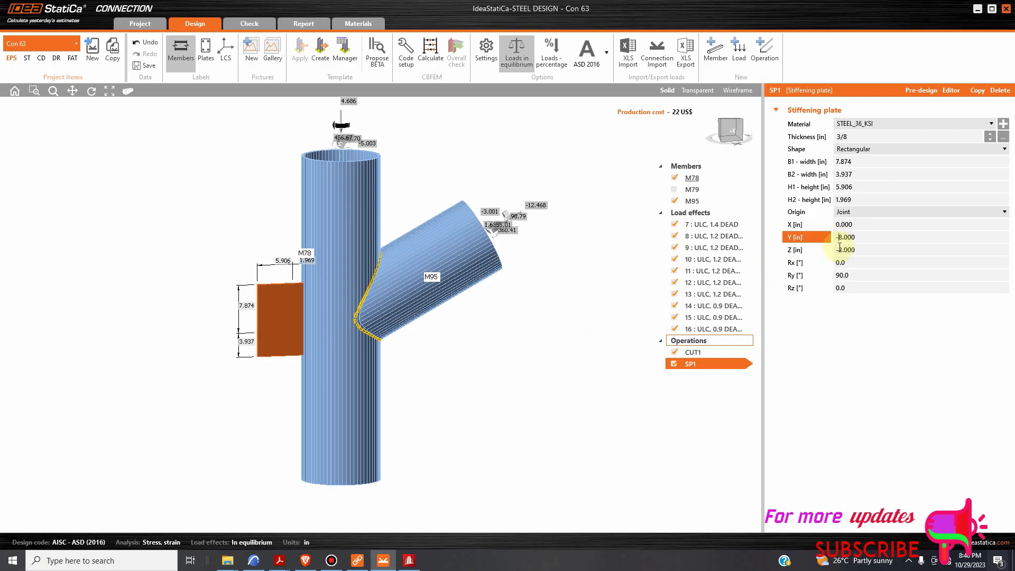
click(533, 396)
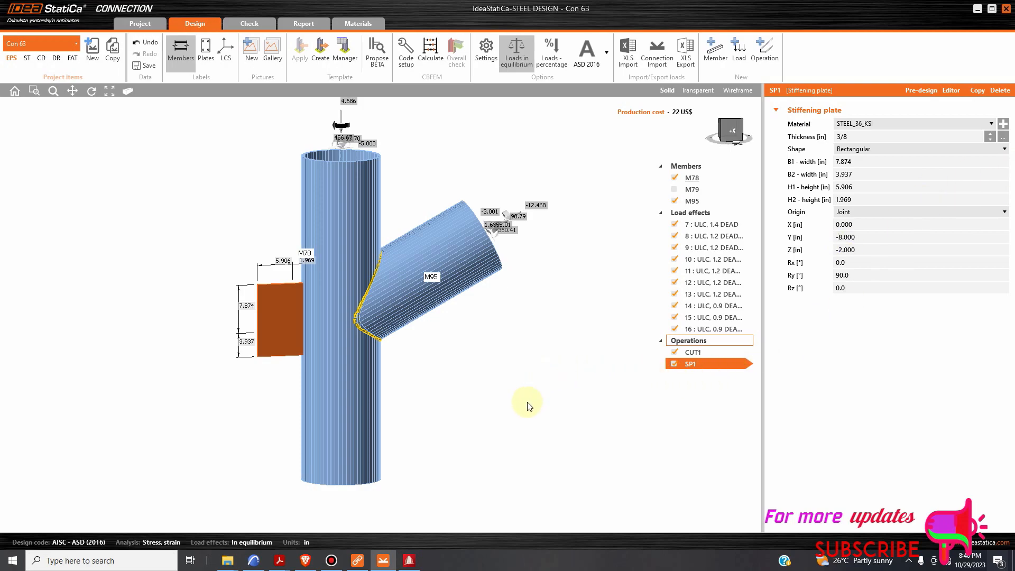
click(841, 251)
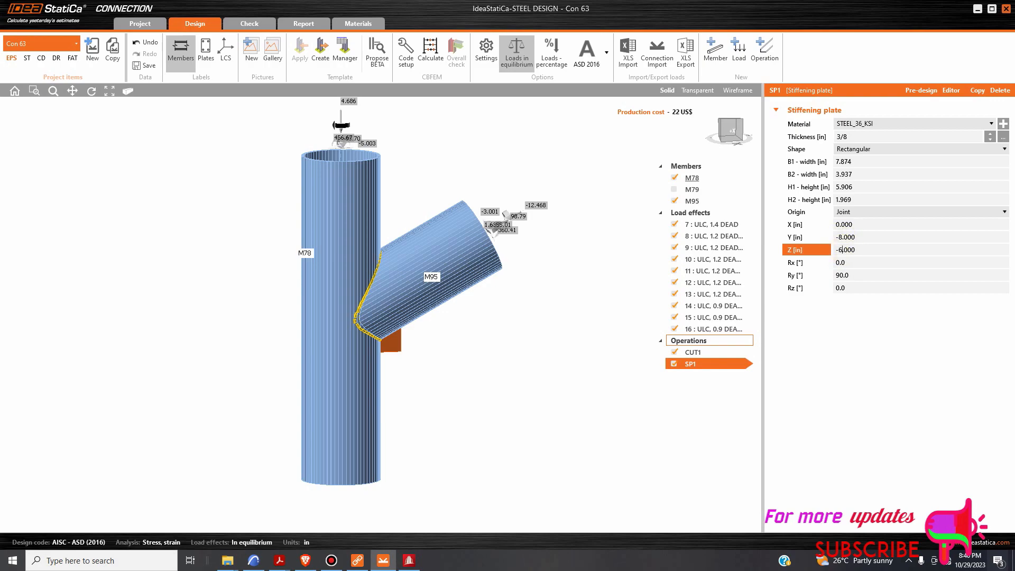
click(473, 369)
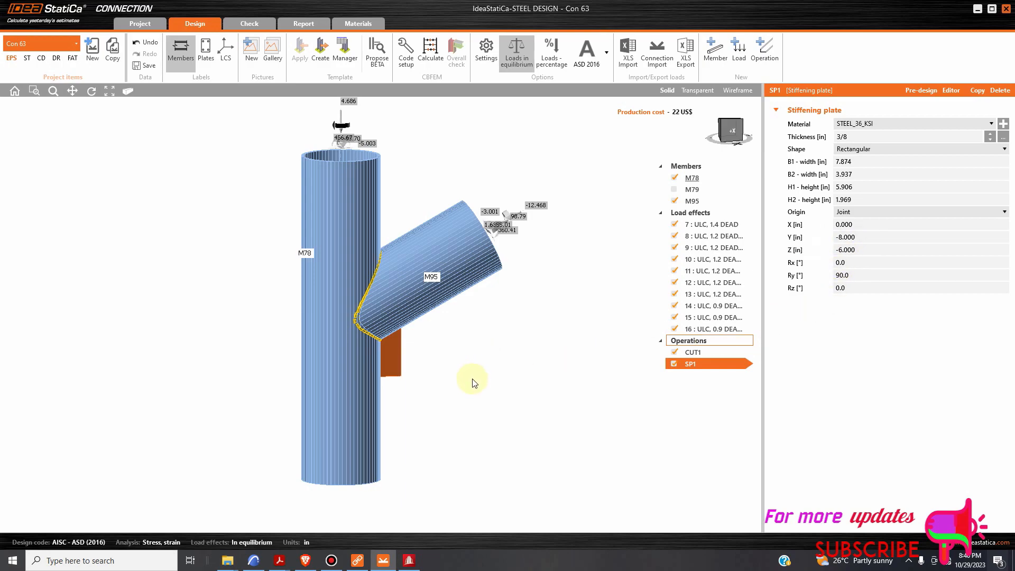
Set the stiffening plate's Y offset to -12 in and inspect its fit under brace M95
click(844, 237)
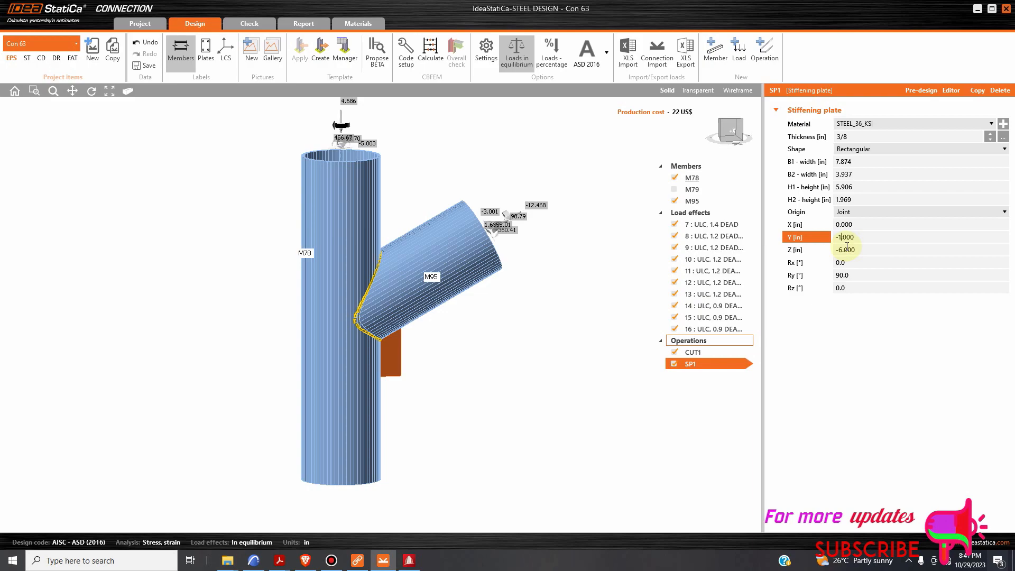
click(536, 395)
right_drag(545, 394, 456, 390)
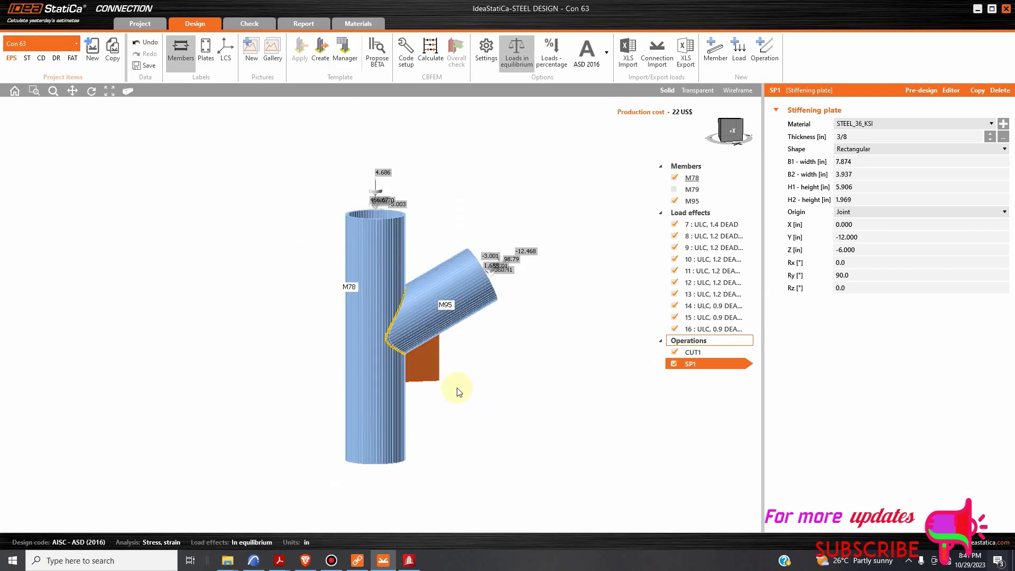
click(728, 132)
click(728, 160)
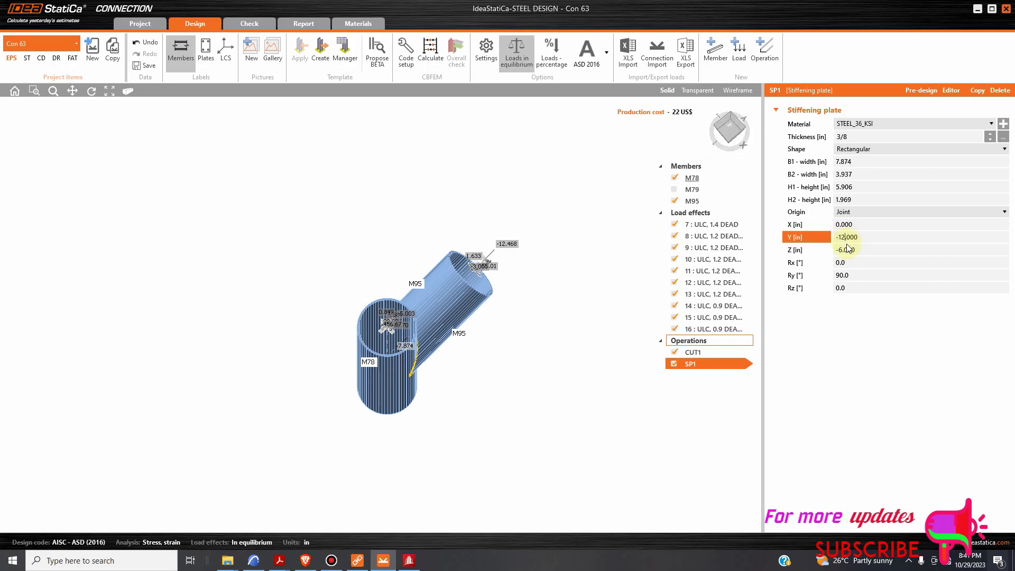
Set the stiffening plate's Y offset to -11 in and inspect its contact with the column up close
text(1)
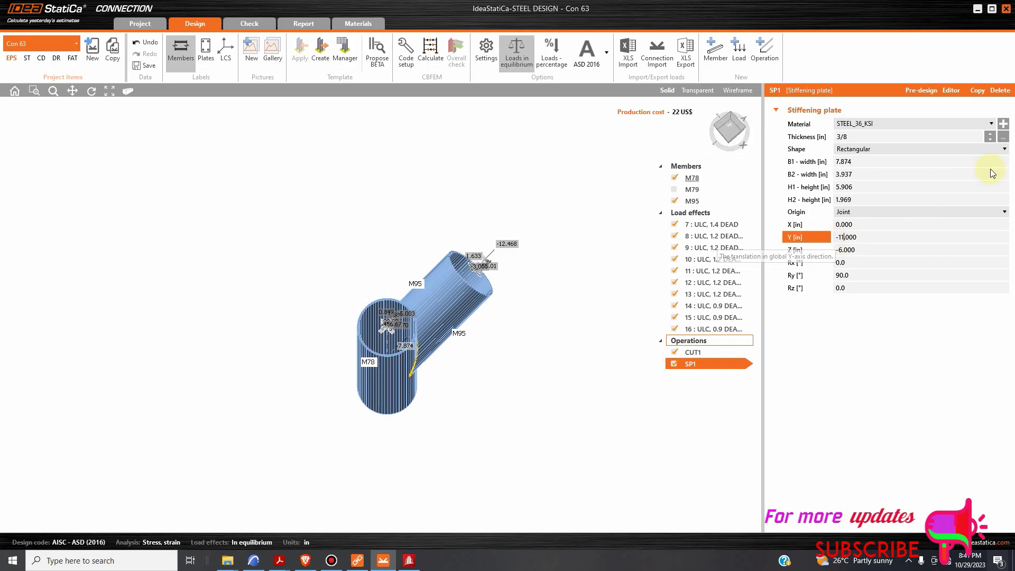
click(653, 196)
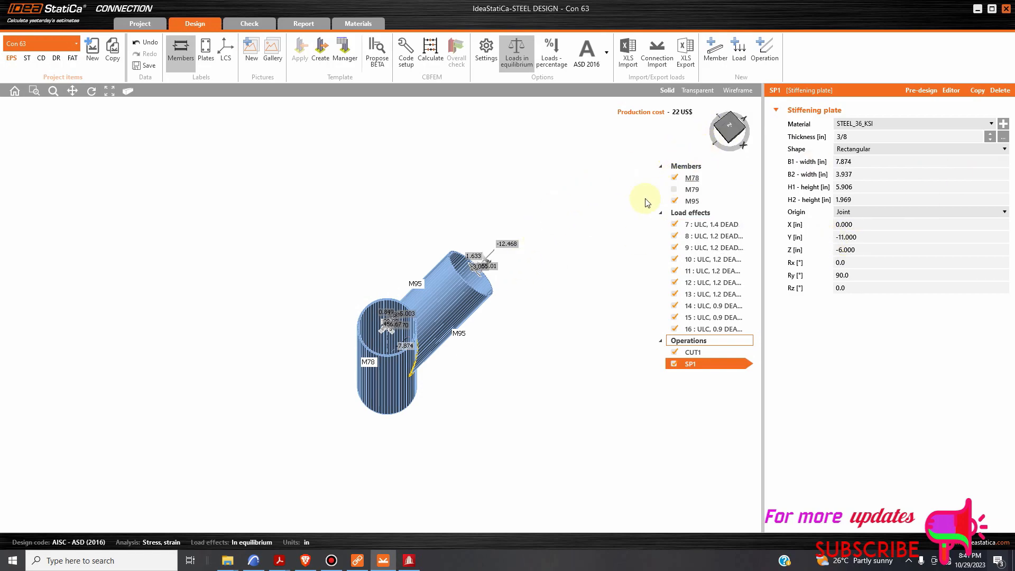
drag(740, 125, 700, 96)
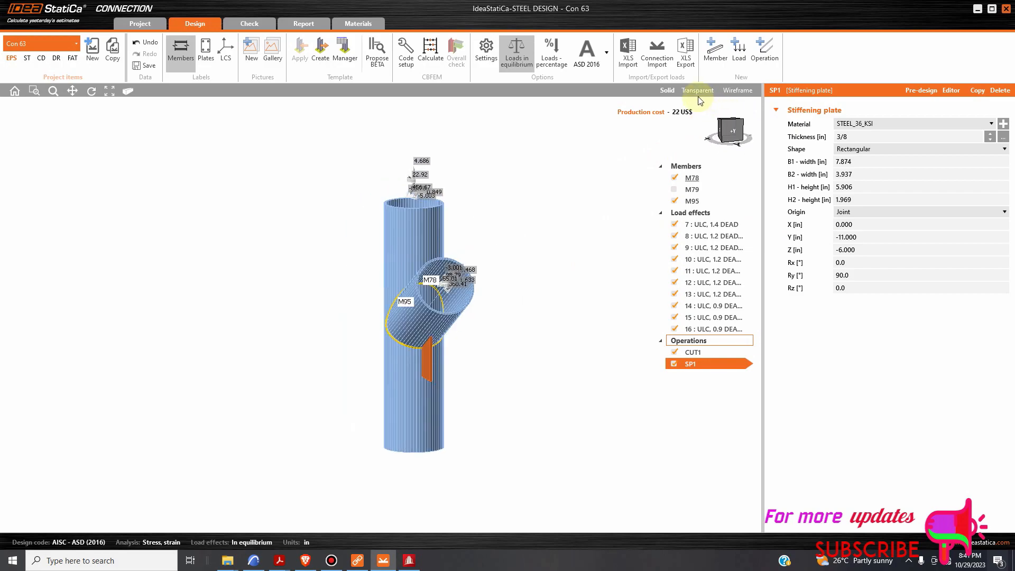
scroll(386, 371, up, 3)
scroll(385, 372, down, 2)
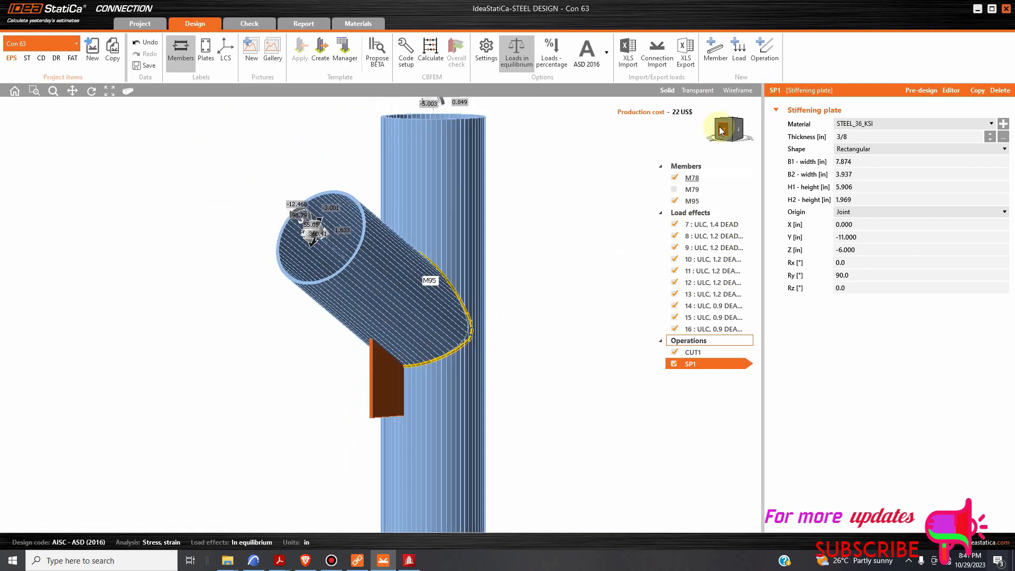
Increase the stiffening plate's thickness to 7/8 in and view the joint from the opposite side
click(743, 131)
click(744, 130)
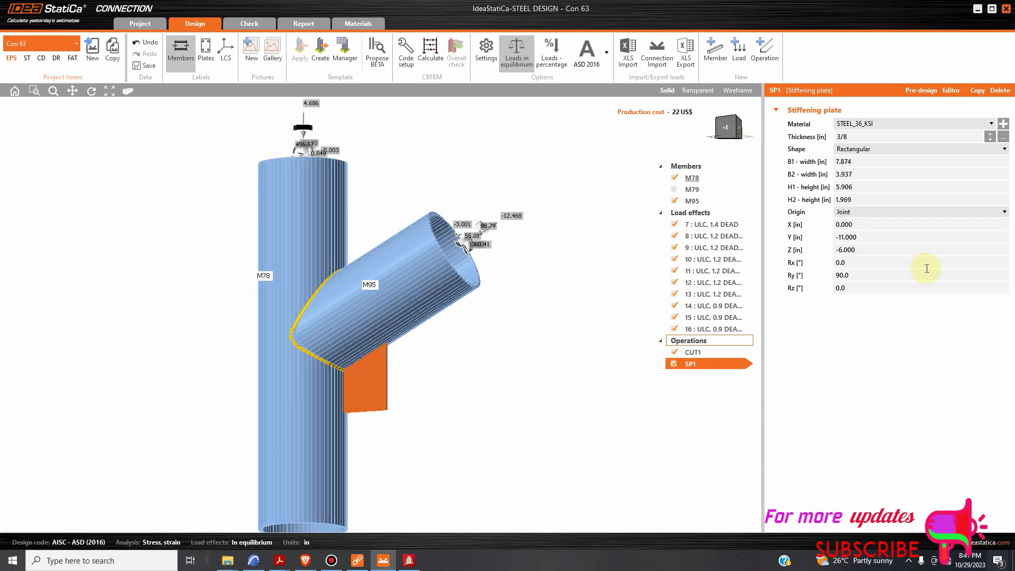
click(989, 135)
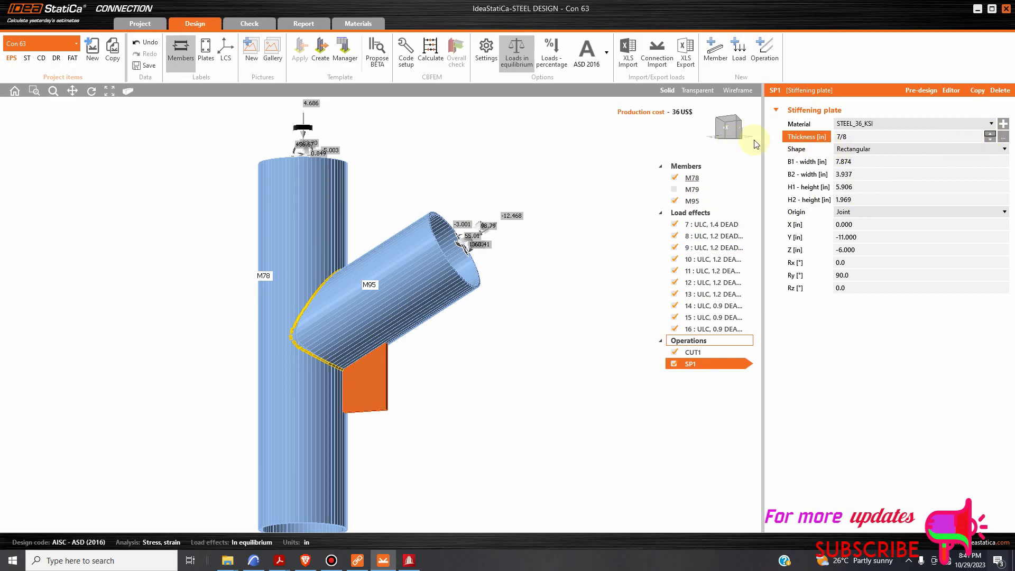
drag(725, 127, 664, 133)
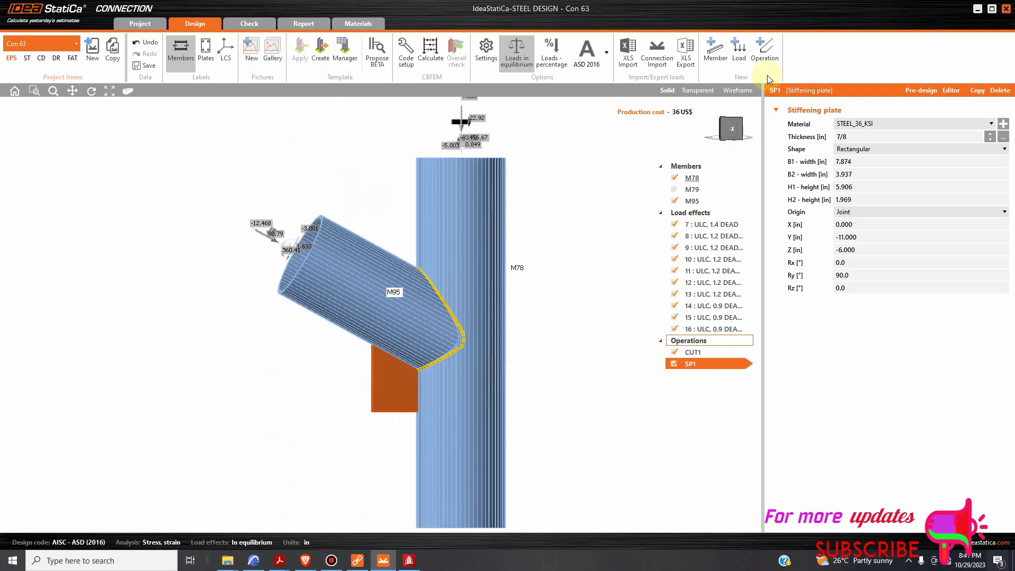
Add a cut of plate operation that trims and welds plate SP1 to column M78, and inspect the weld
click(768, 56)
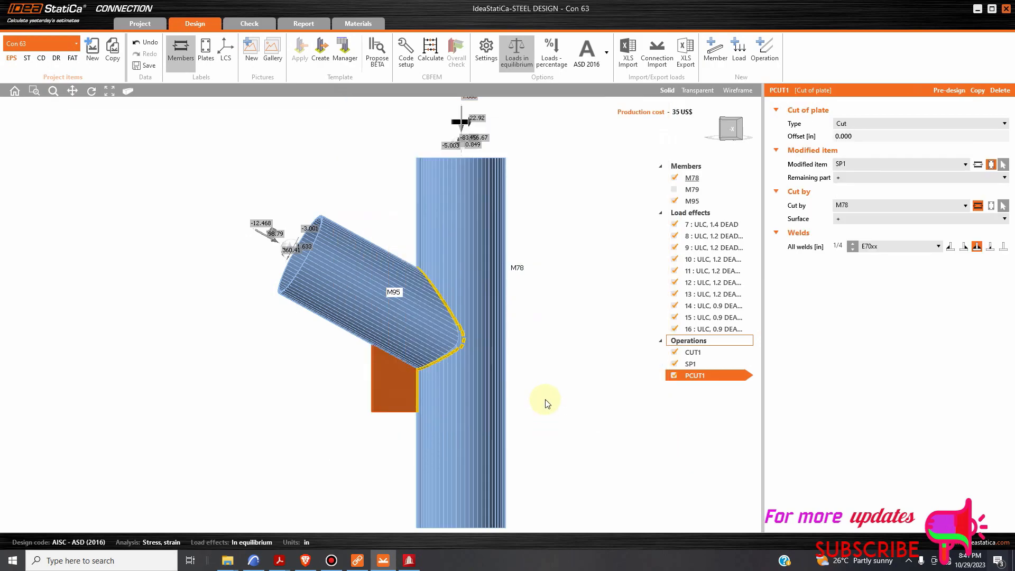
scroll(369, 308, down, 2)
scroll(608, 361, up, 4)
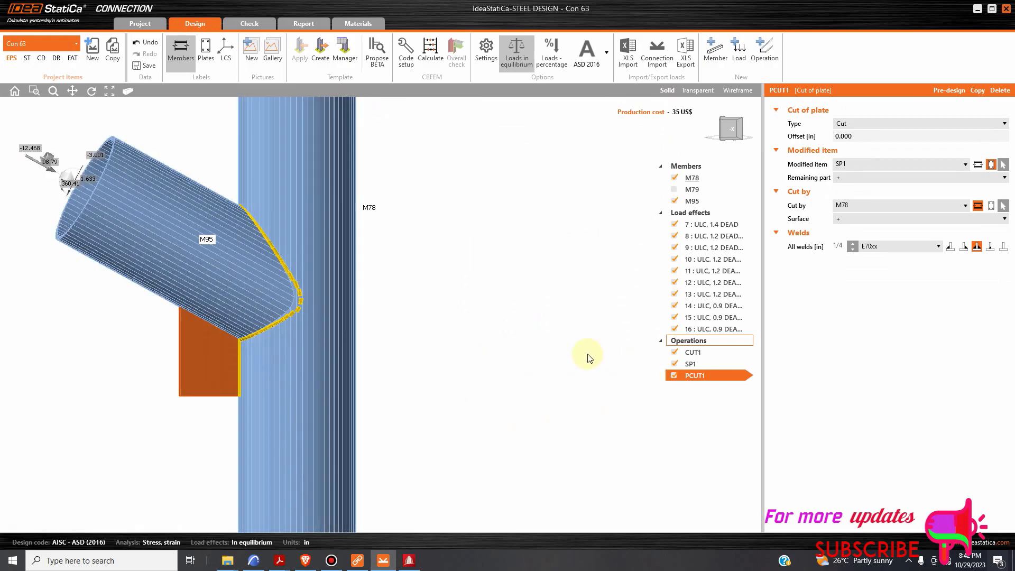
click(732, 128)
drag(733, 134, 762, 141)
scroll(411, 356, up, 3)
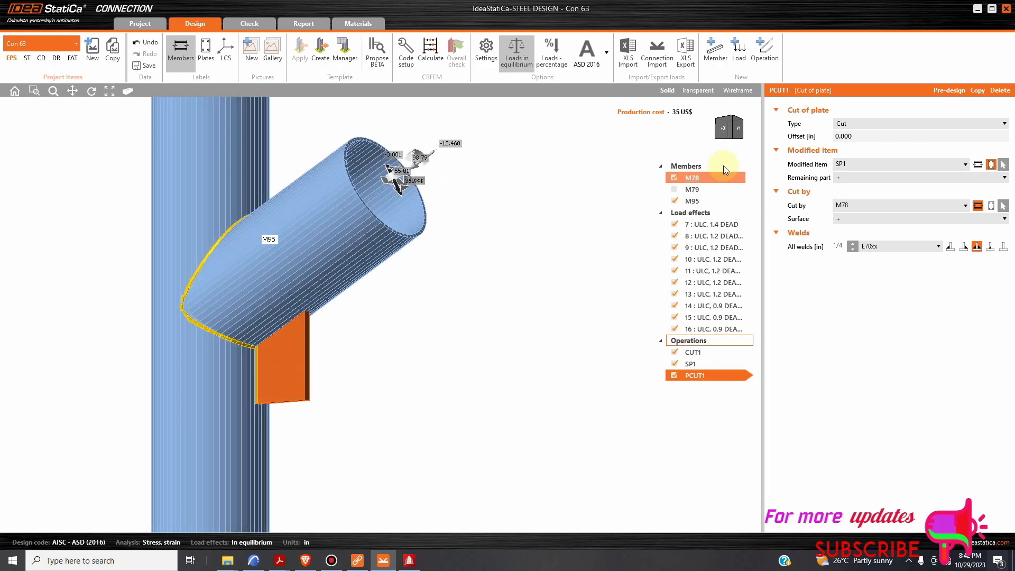
Copy plate cut PCUT1, set the copy to cut SP1 by brace M95, and view the joint from several sides
click(733, 132)
scroll(381, 344, down, 3)
scroll(292, 347, up, 8)
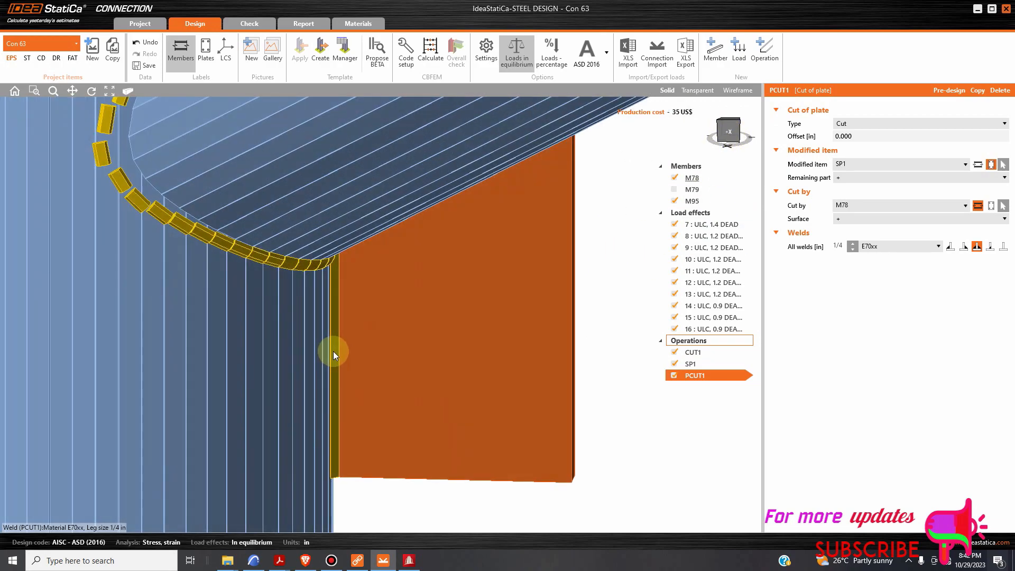
scroll(367, 359, down, 2)
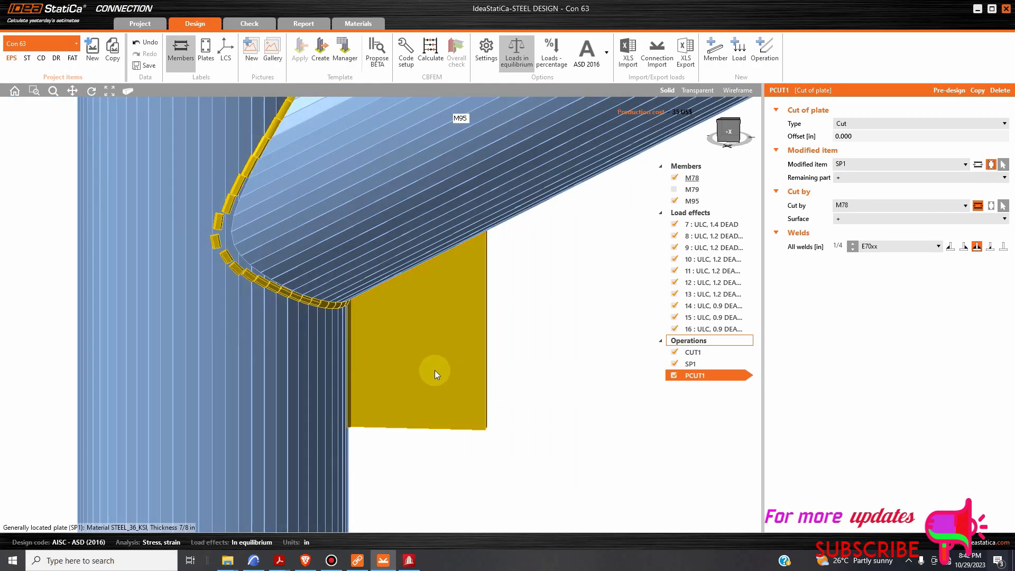
scroll(472, 246, down, 5)
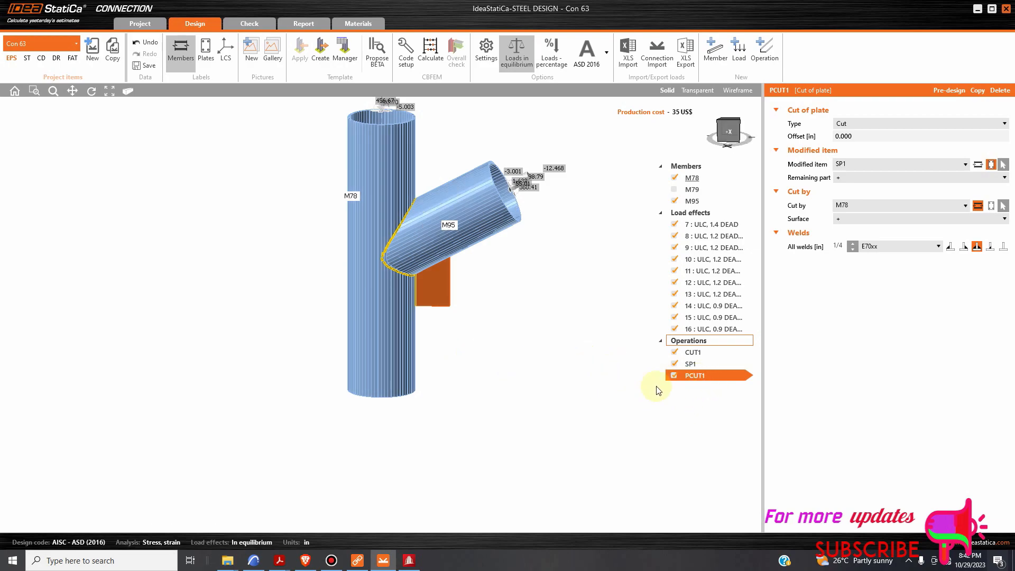
right_click(702, 379)
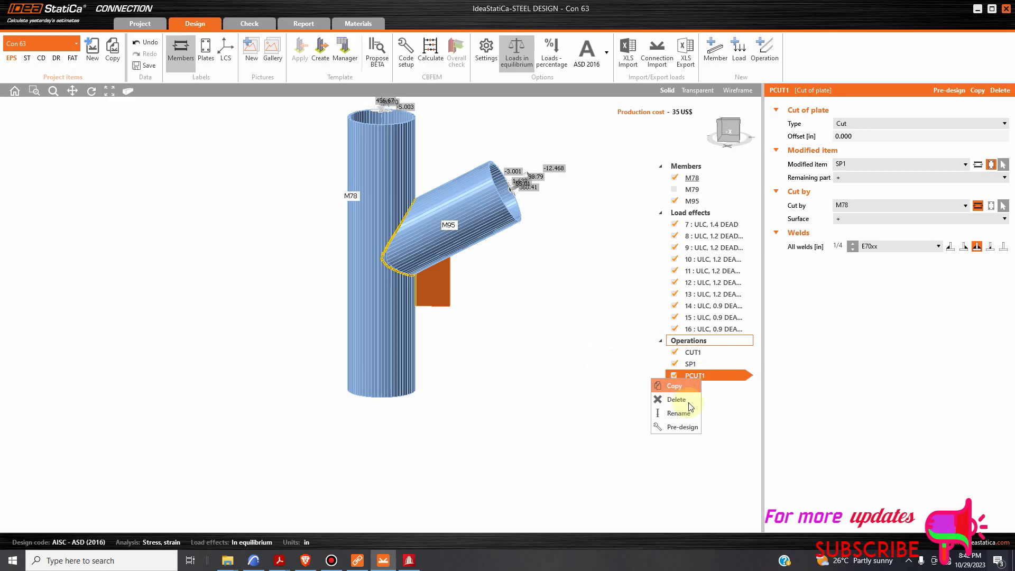
click(677, 388)
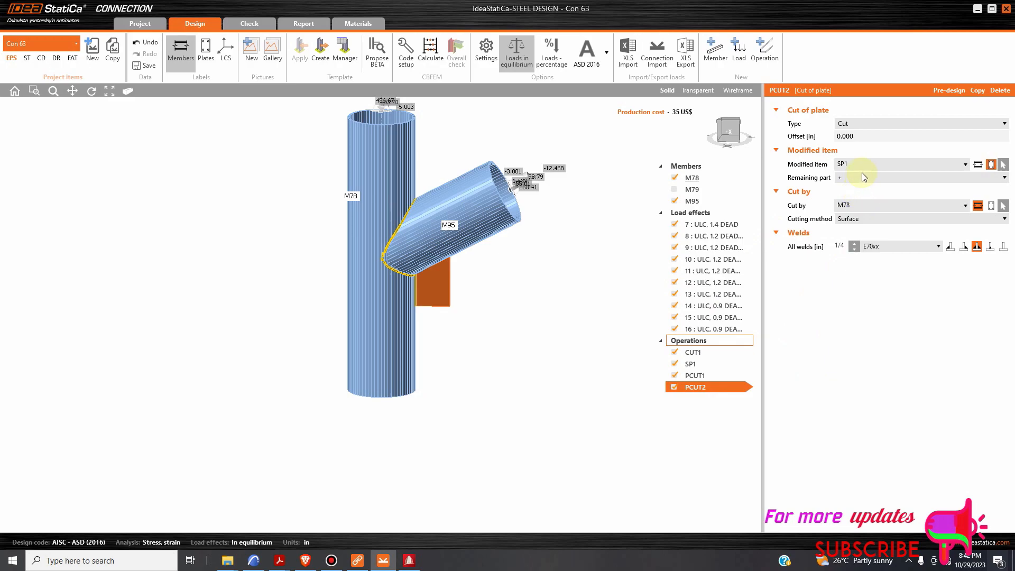
click(857, 206)
click(850, 225)
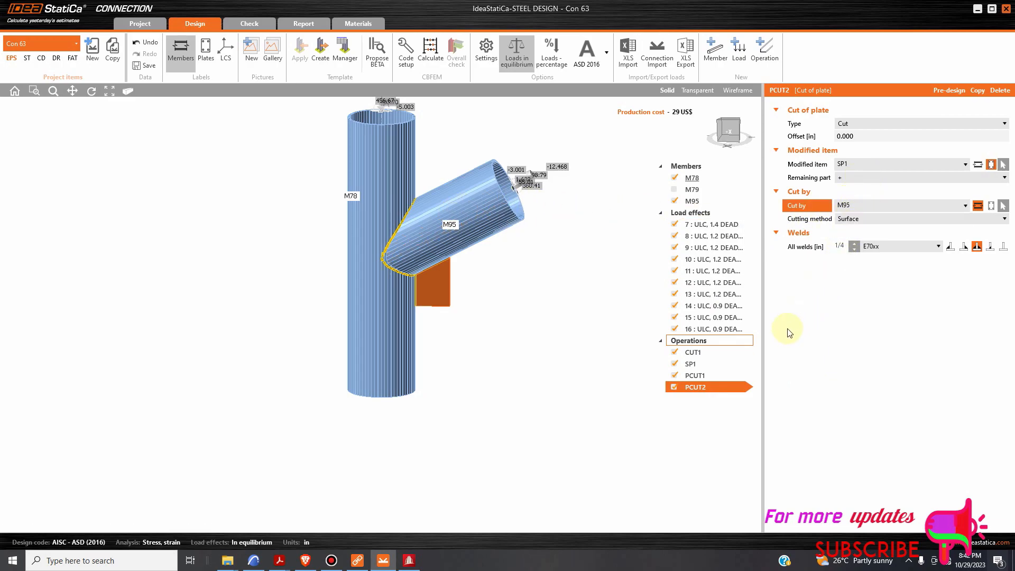
click(726, 130)
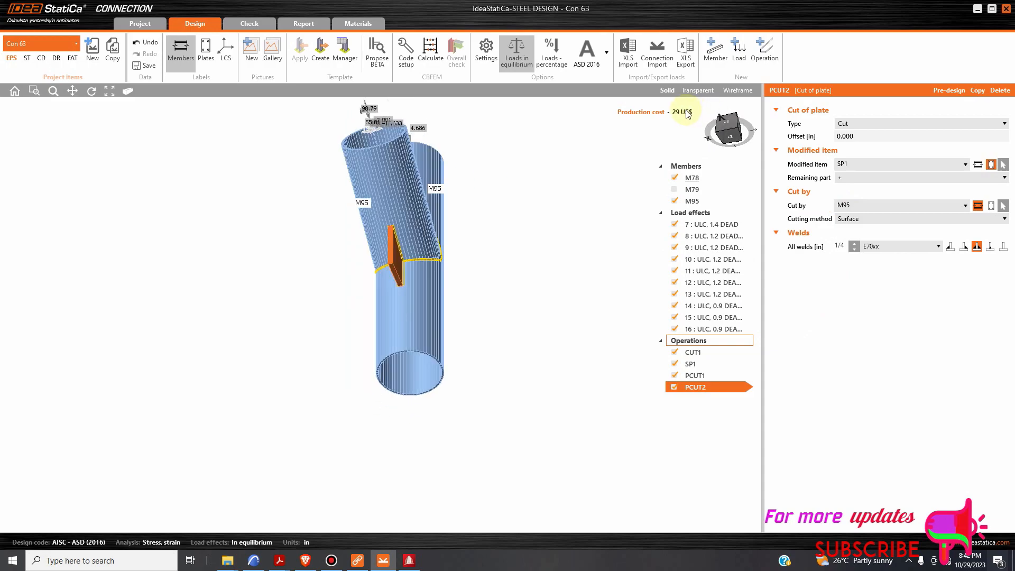
middle_drag(660, 137, 642, 177)
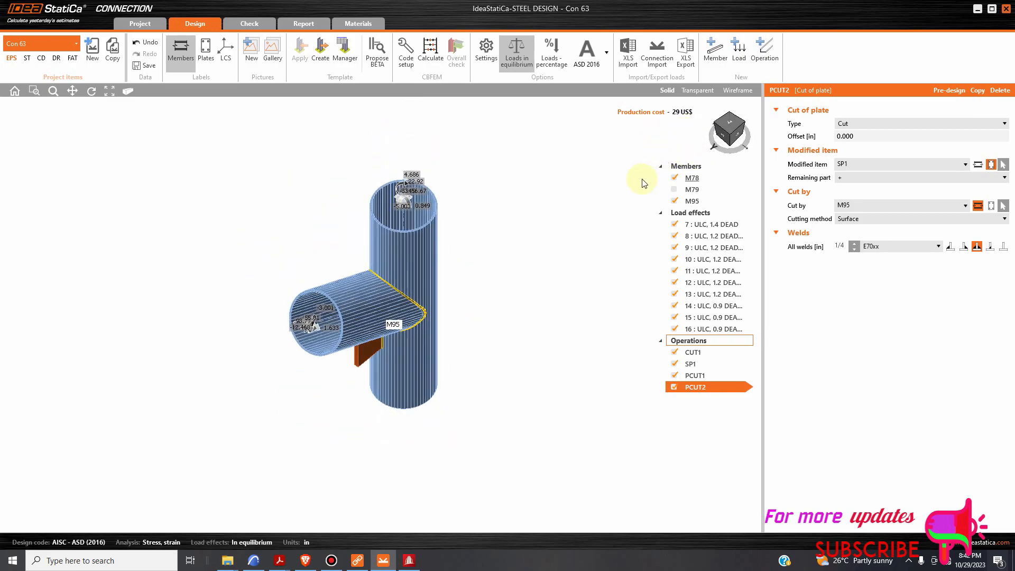
Enable Stop at limit strain, Detailing, Local deformation check and Base metal capacity at the fusion face in the code and calculation settings
click(407, 53)
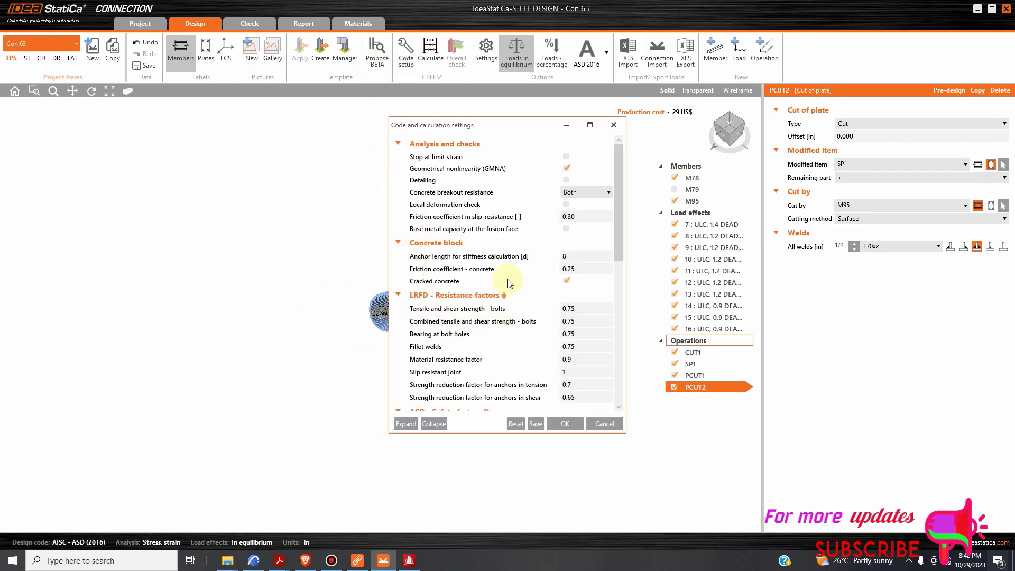
click(567, 158)
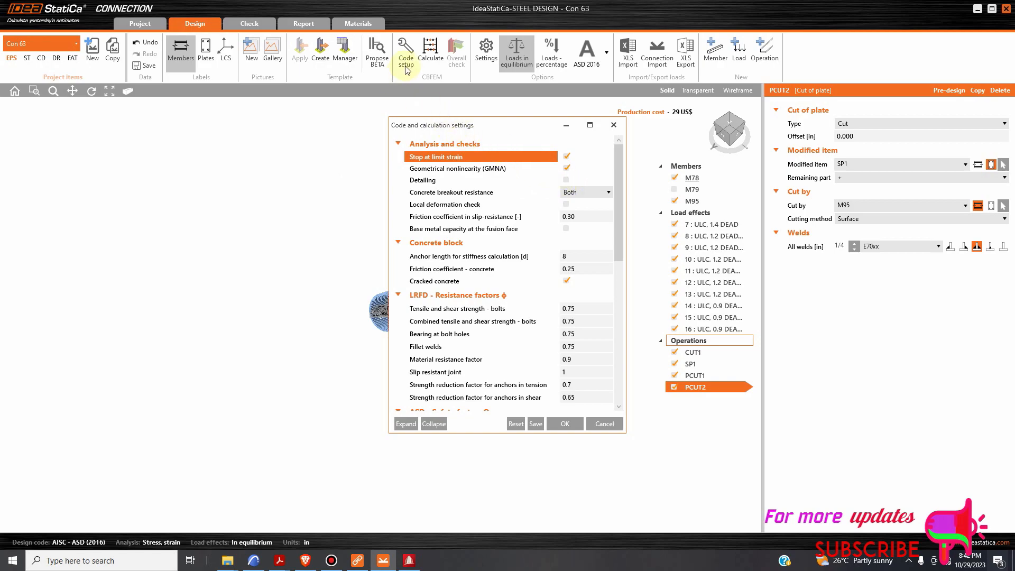
click(566, 180)
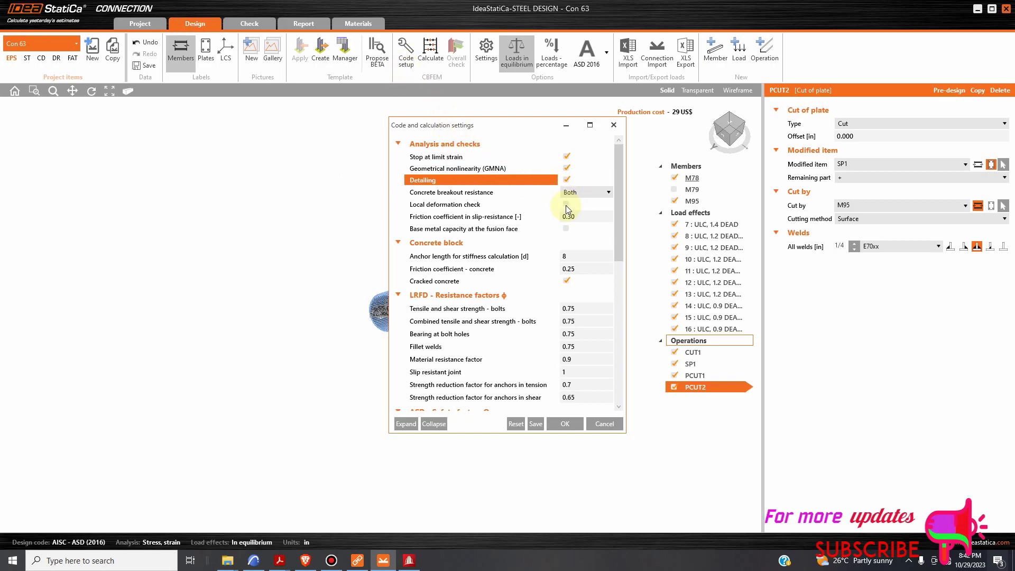
click(566, 204)
click(566, 229)
scroll(555, 365, down, 10)
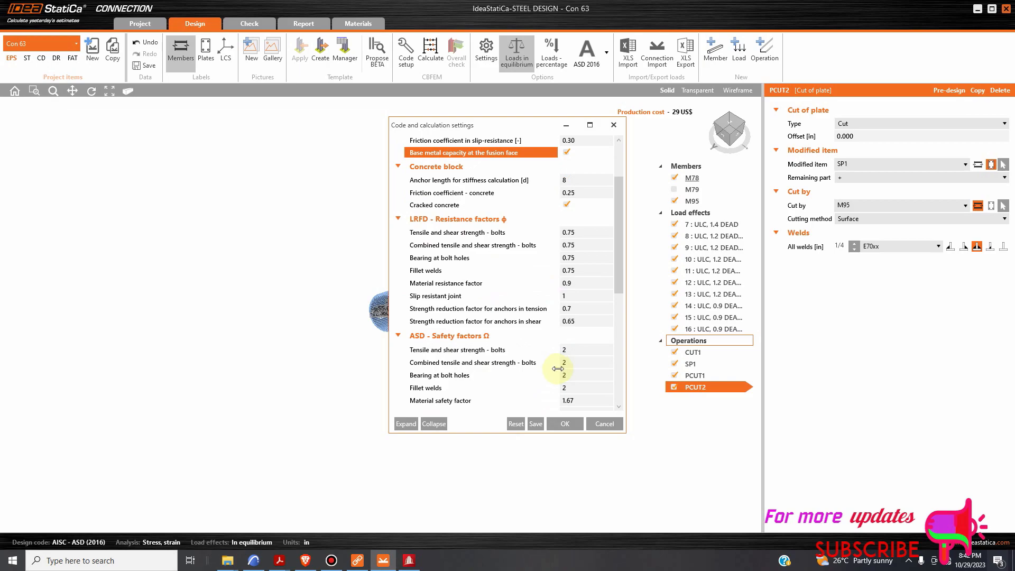
click(555, 426)
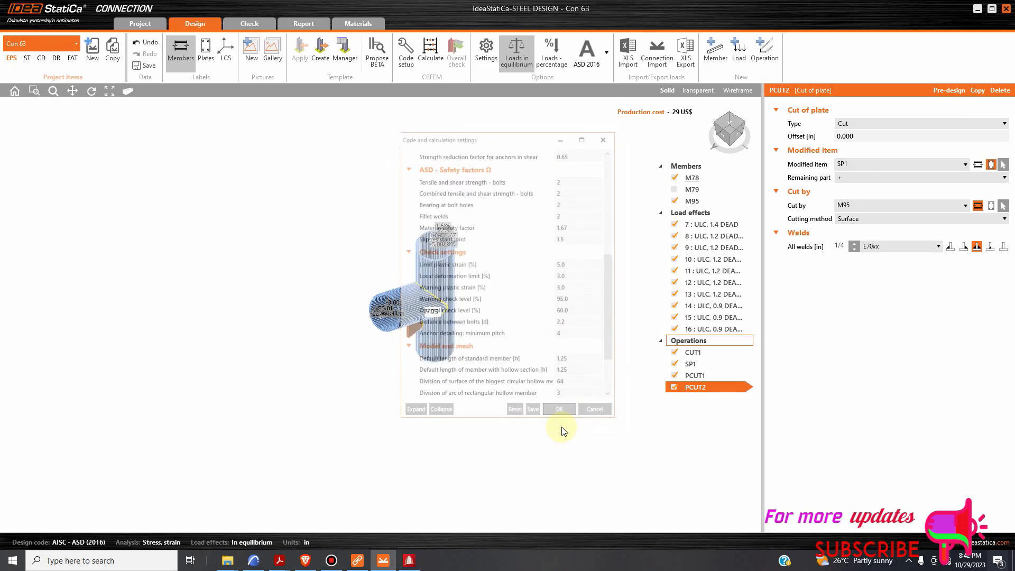
Run the analysis of connection Con 63, including the buckling calculation
click(745, 119)
drag(745, 120, 653, 138)
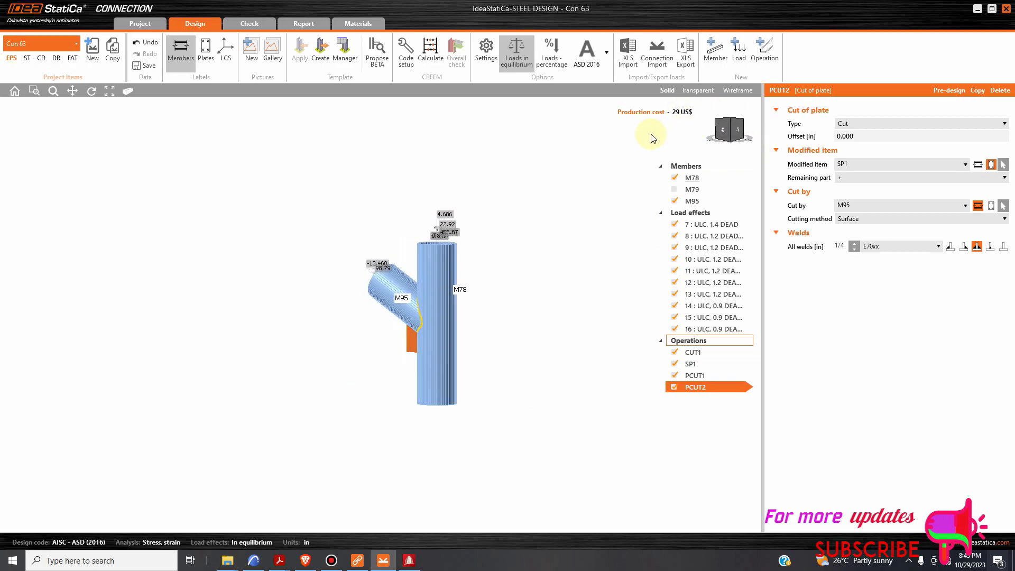
scroll(469, 263, up, 3)
scroll(440, 147, down, 3)
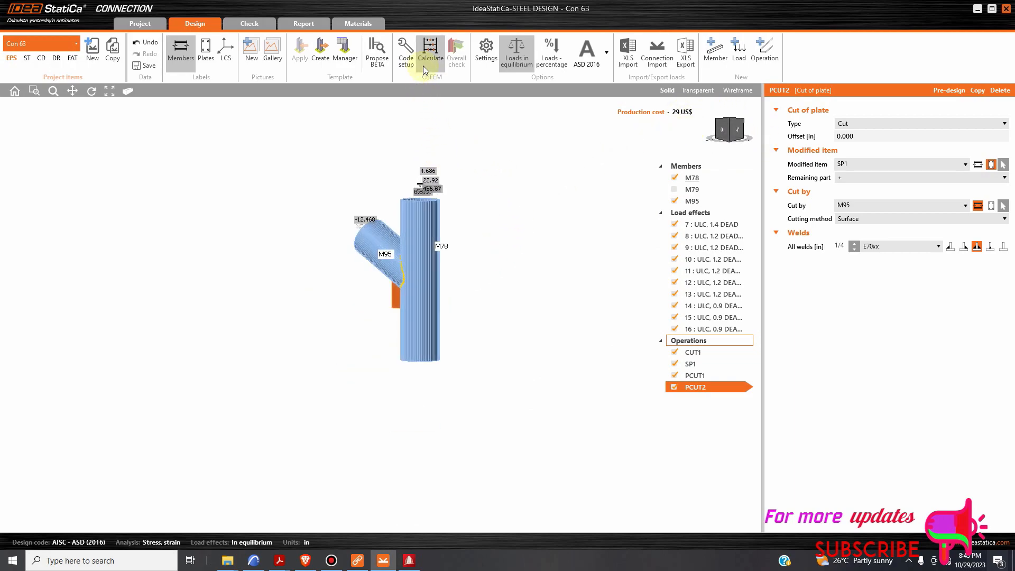
click(722, 131)
scroll(510, 290, up, 3)
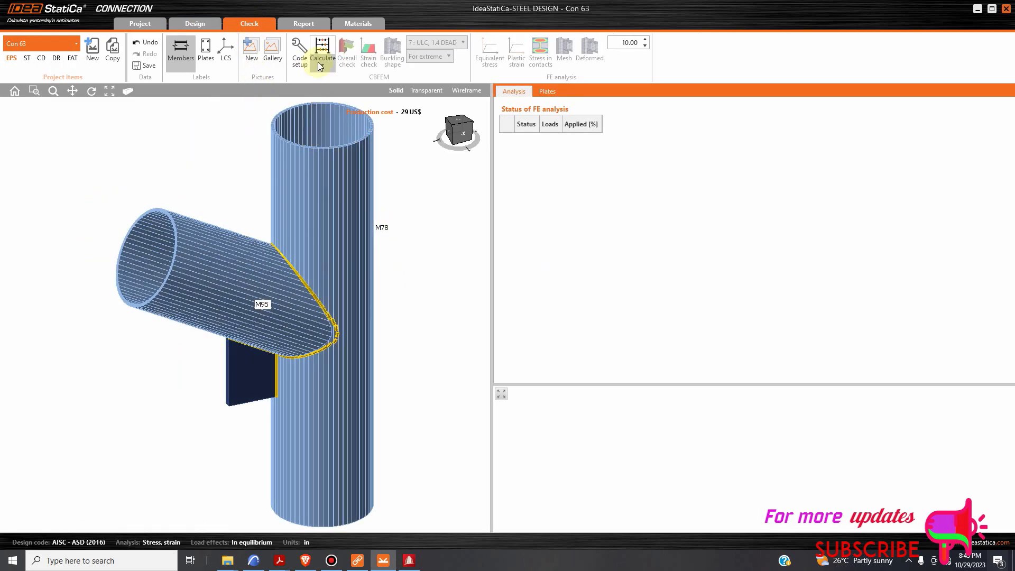
click(323, 64)
click(315, 92)
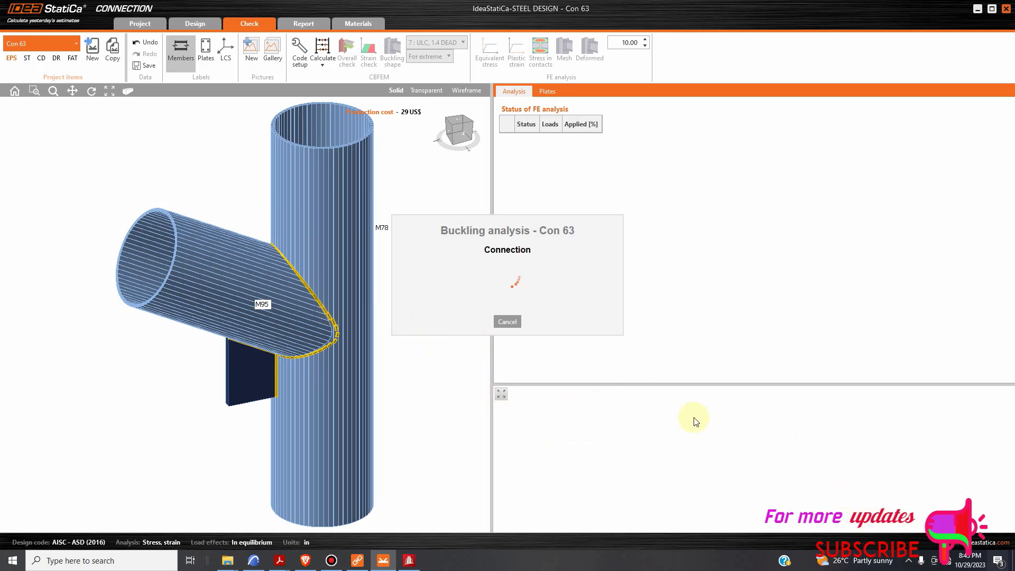
click(910, 561)
click(941, 538)
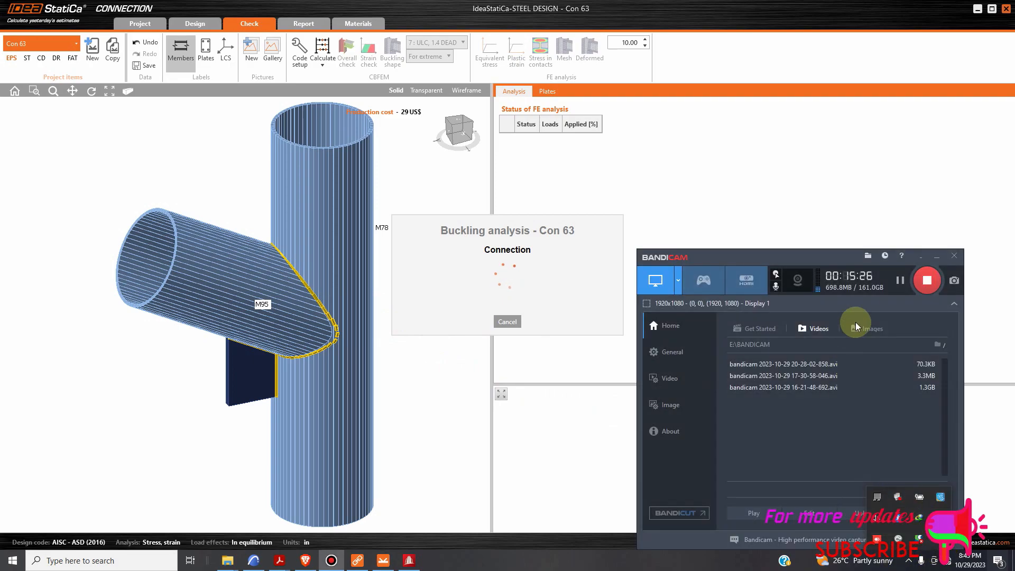
click(899, 281)
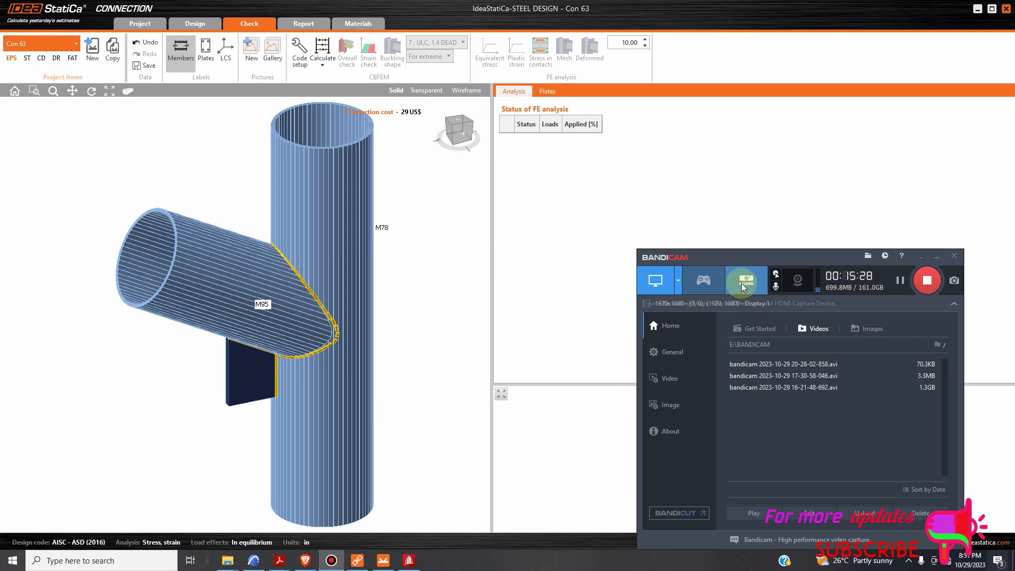
click(919, 259)
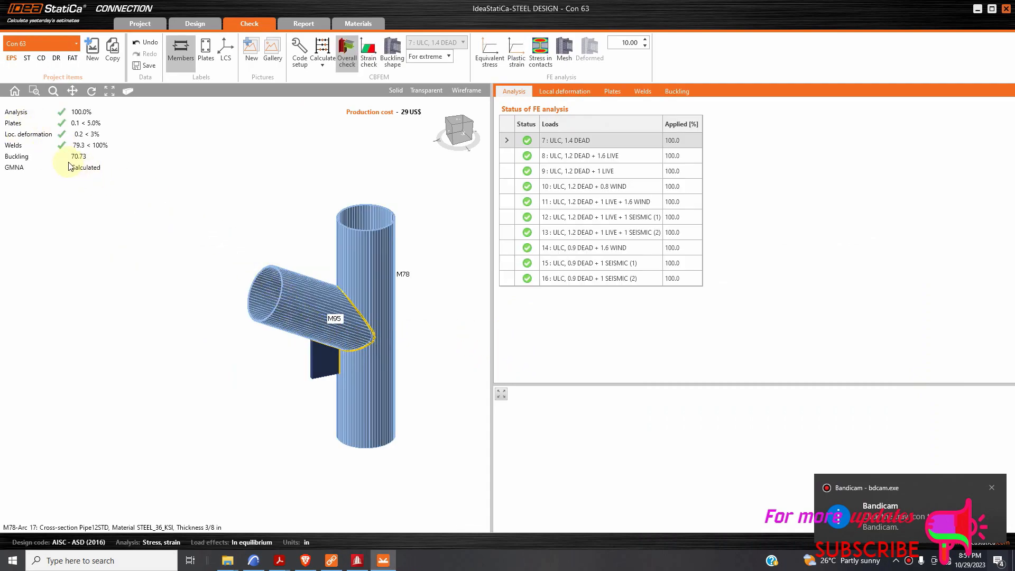
Examine the overall check summary on the model and the local deformation, plate, weld and buckling results
scroll(133, 172, up, 3)
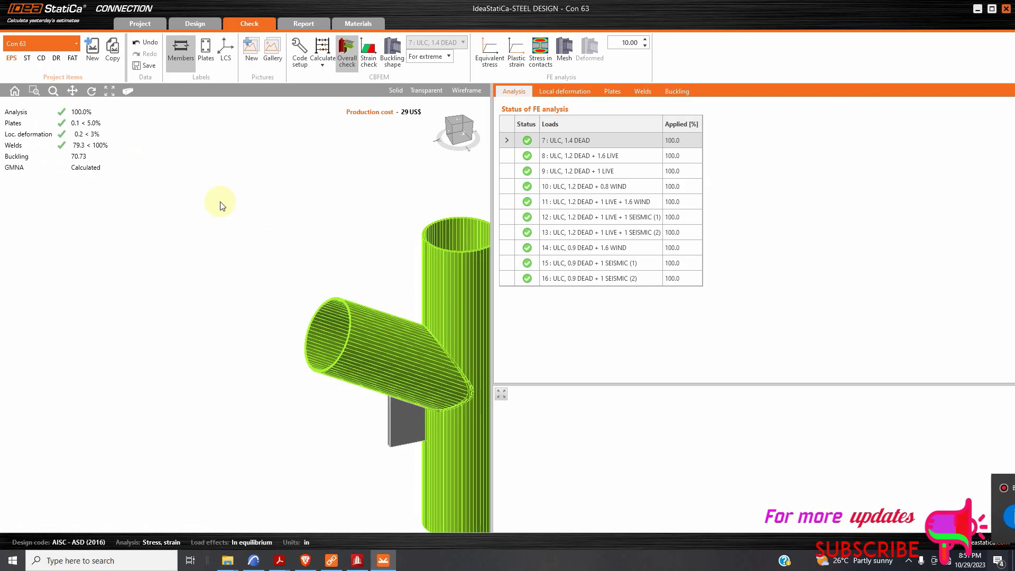
scroll(218, 207, down, 4)
scroll(365, 270, up, 4)
scroll(360, 295, up, 3)
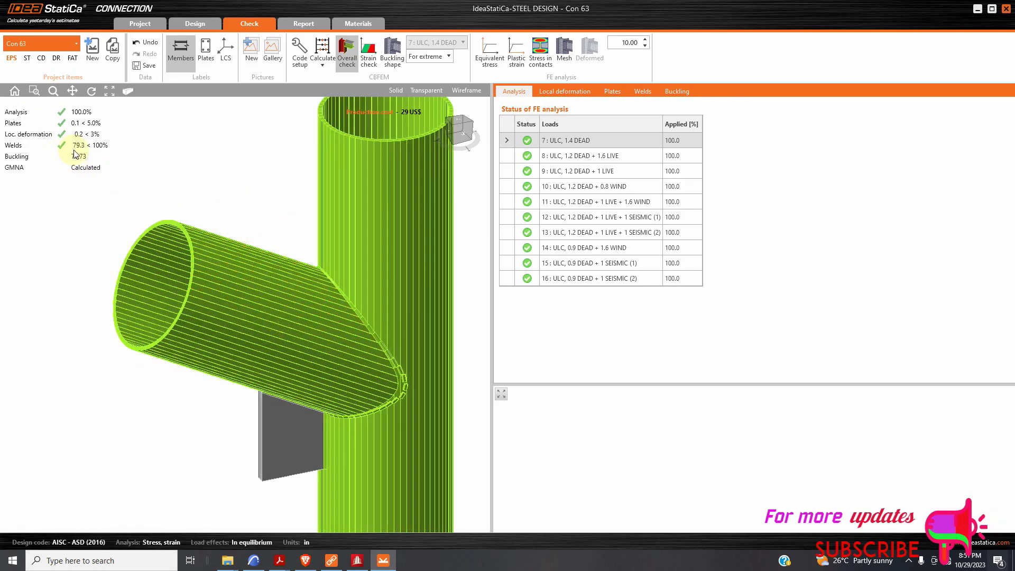
scroll(125, 211, down, 3)
click(578, 93)
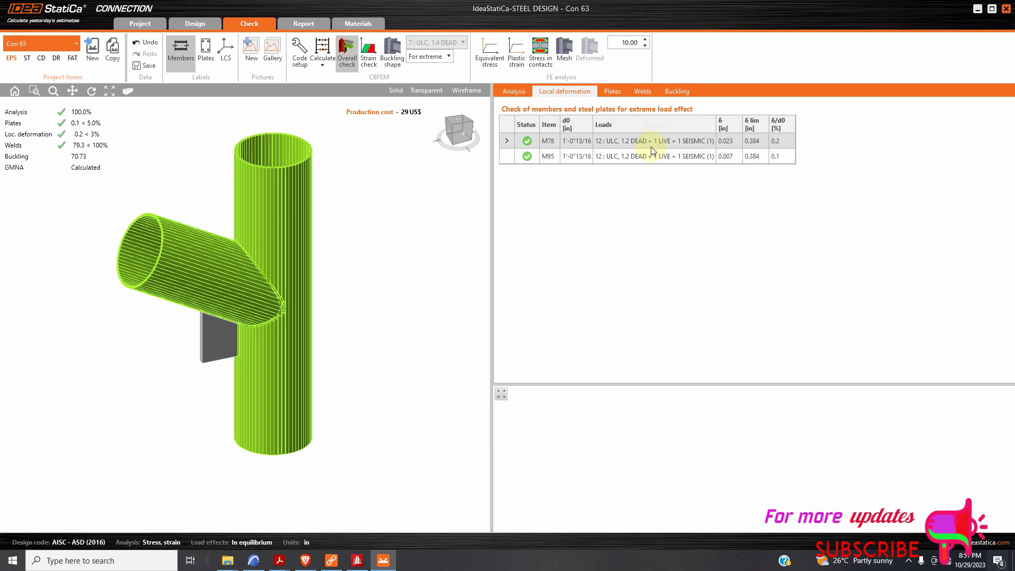
click(613, 92)
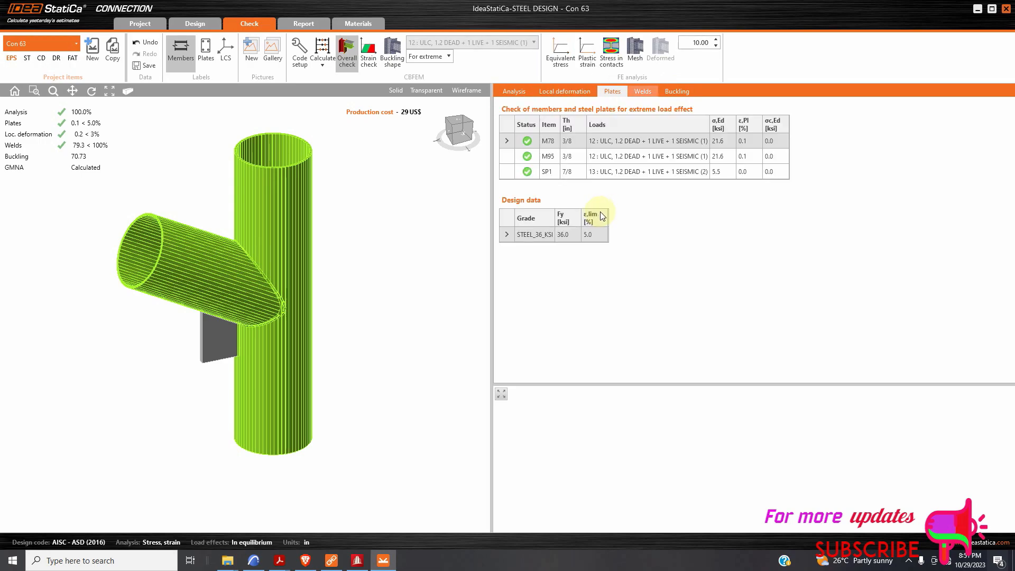
click(646, 93)
click(678, 93)
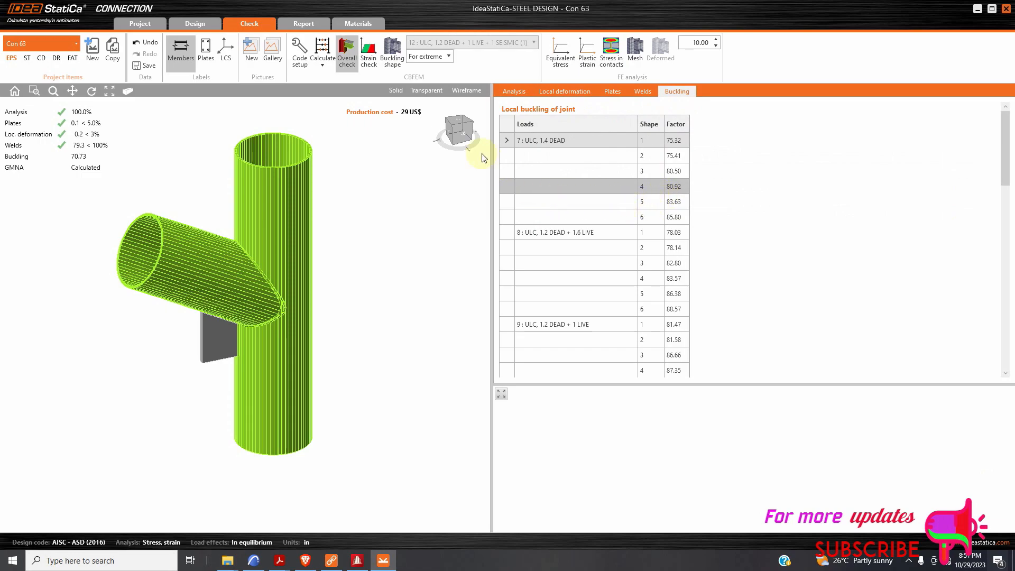
Generate the detailed report for connection Con 63
click(307, 20)
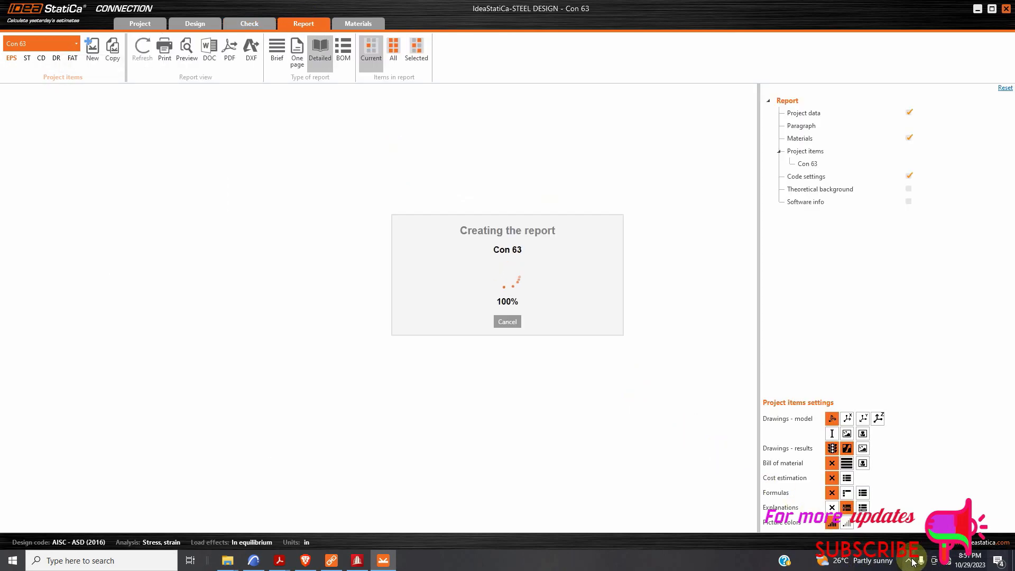
click(909, 561)
click(938, 545)
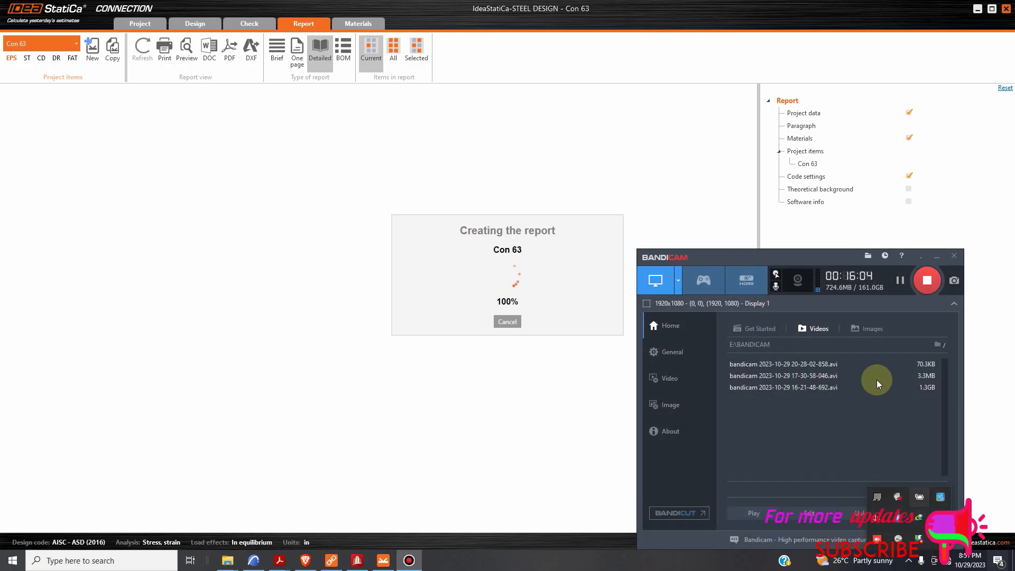
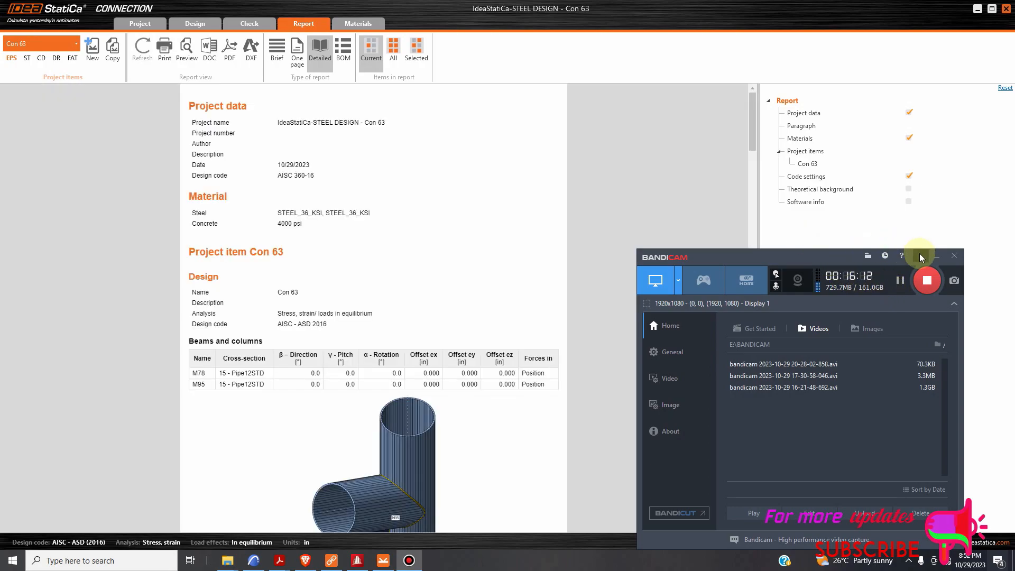
click(921, 257)
Read through the report's load effects, check summary, plate, local deformation, weld and buckling tables
scroll(502, 317, down, 15)
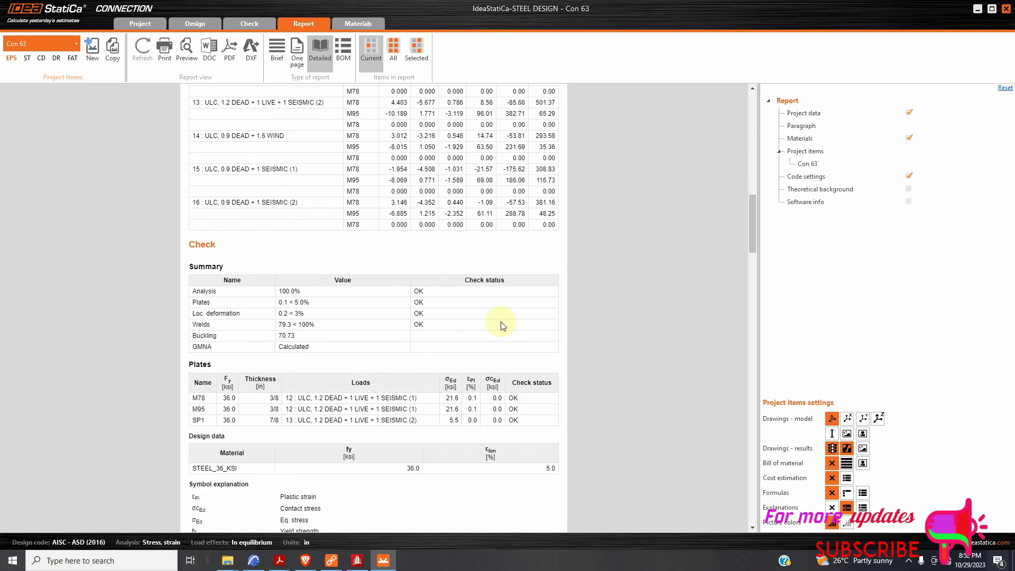
scroll(502, 326, down, 20)
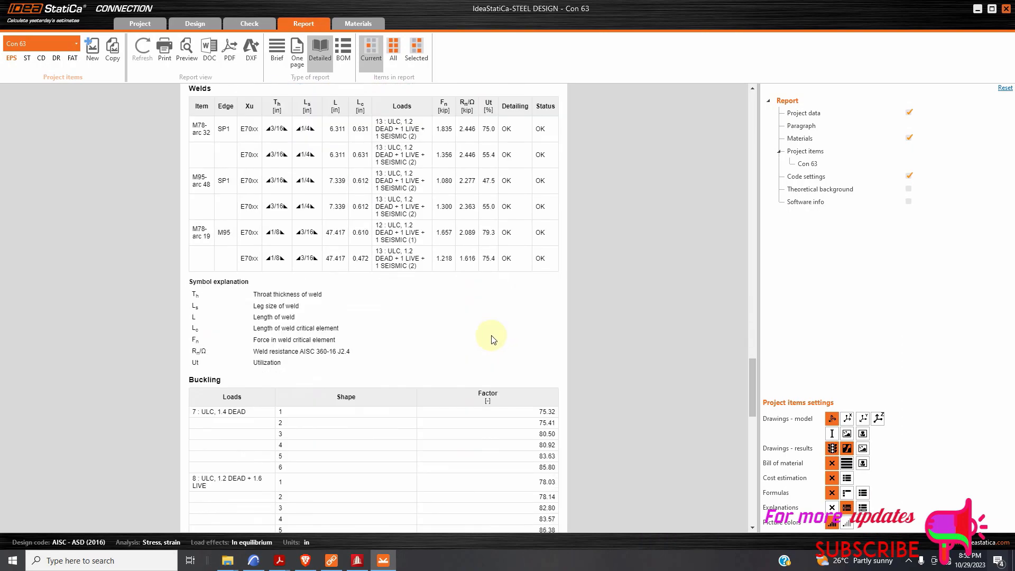
scroll(491, 339, down, 15)
scroll(510, 358, up, 6)
scroll(527, 360, up, 20)
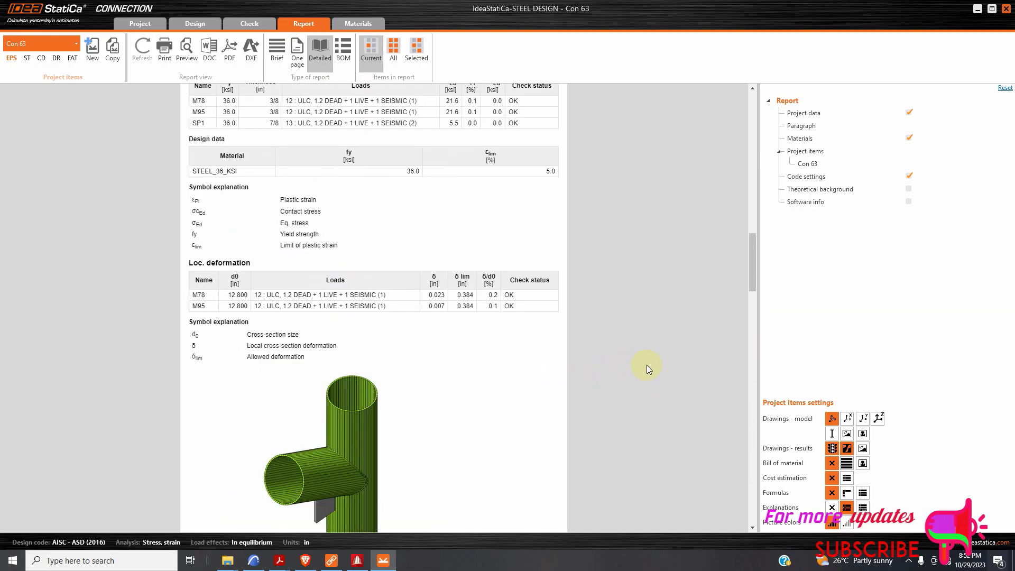
scroll(628, 358, up, 20)
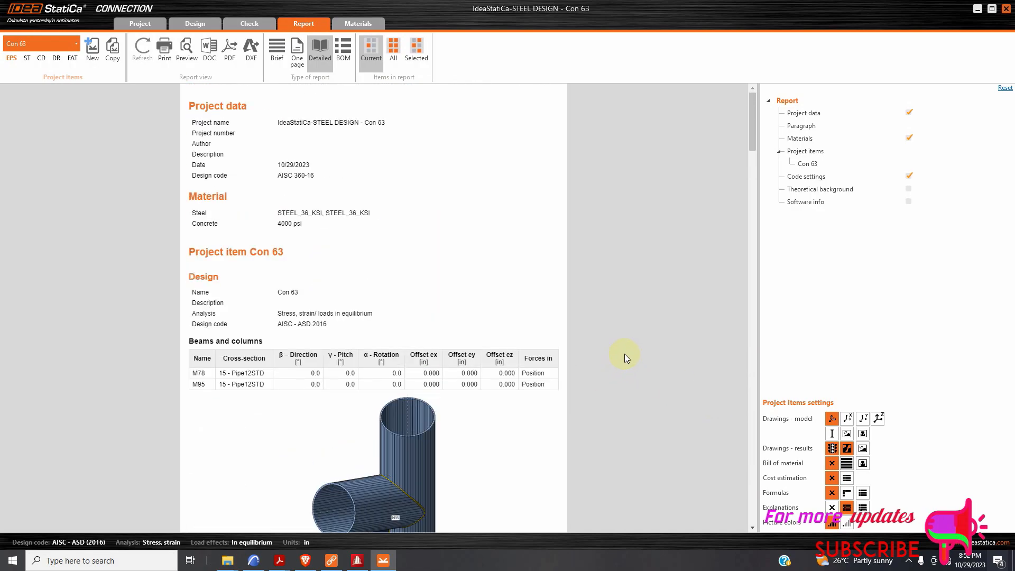
scroll(503, 304, down, 8)
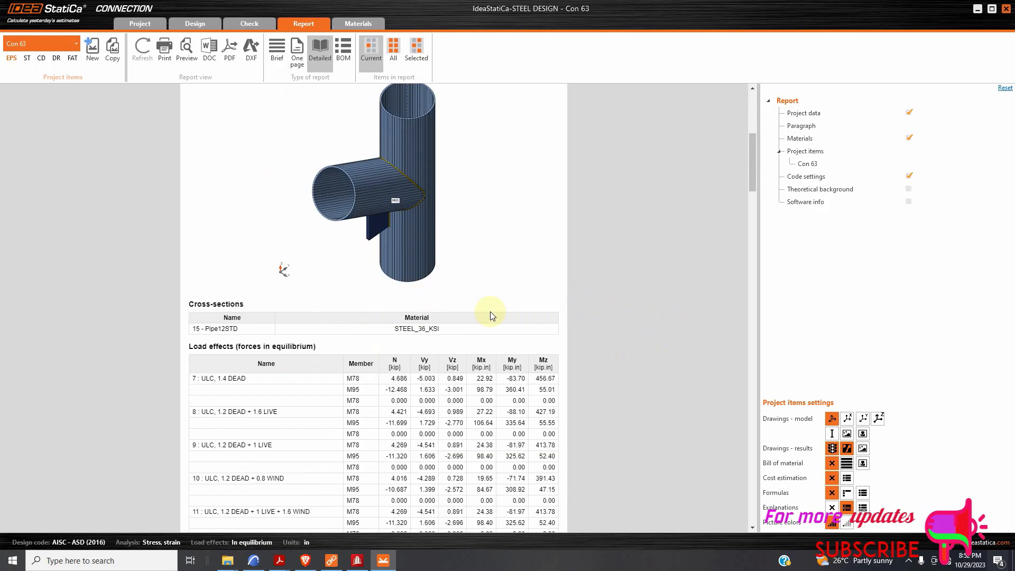
Include all four model drawing views, the bill of material and the cost estimation in the Con 63 report
click(848, 418)
click(863, 419)
click(878, 418)
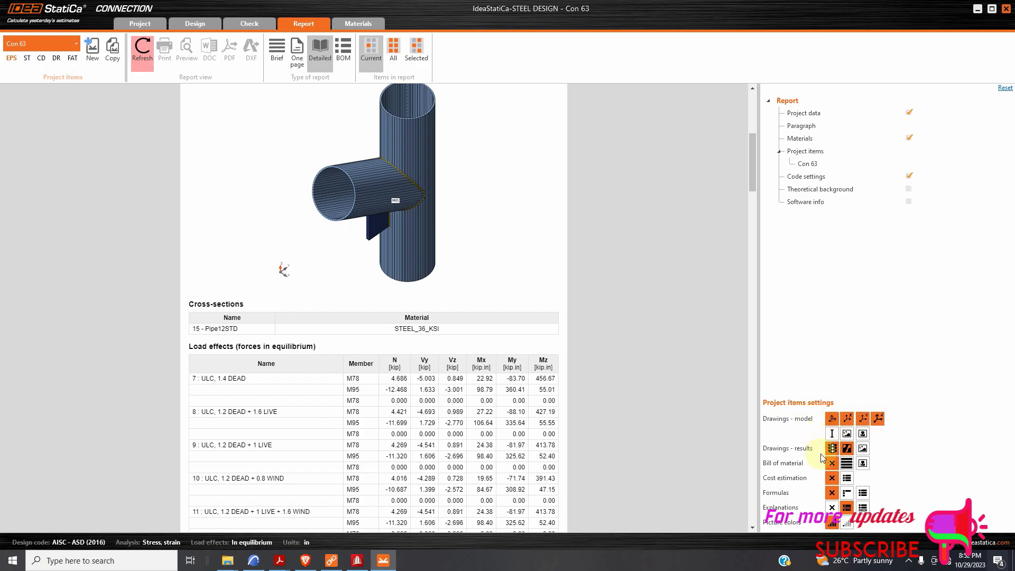
click(847, 464)
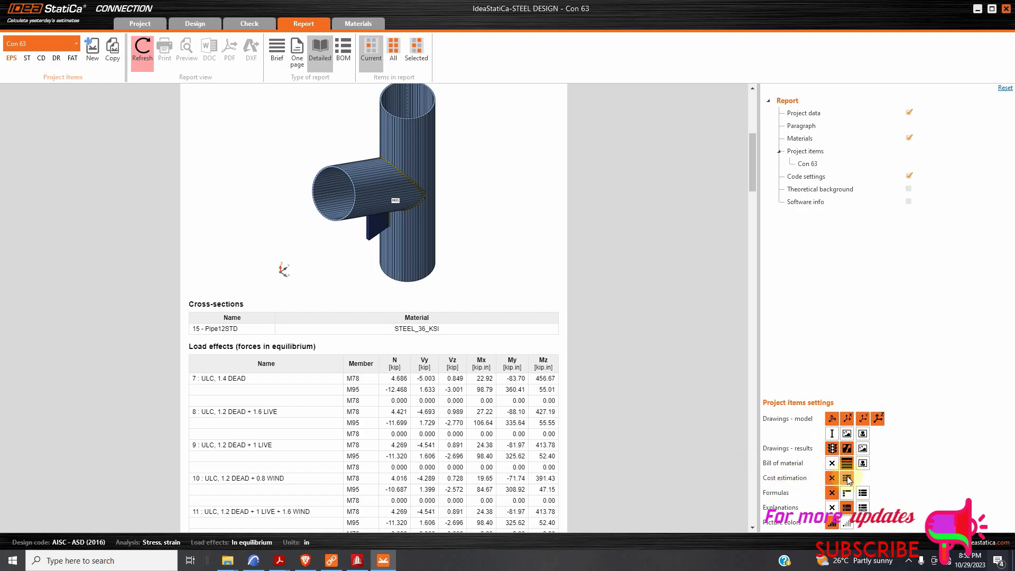
click(847, 478)
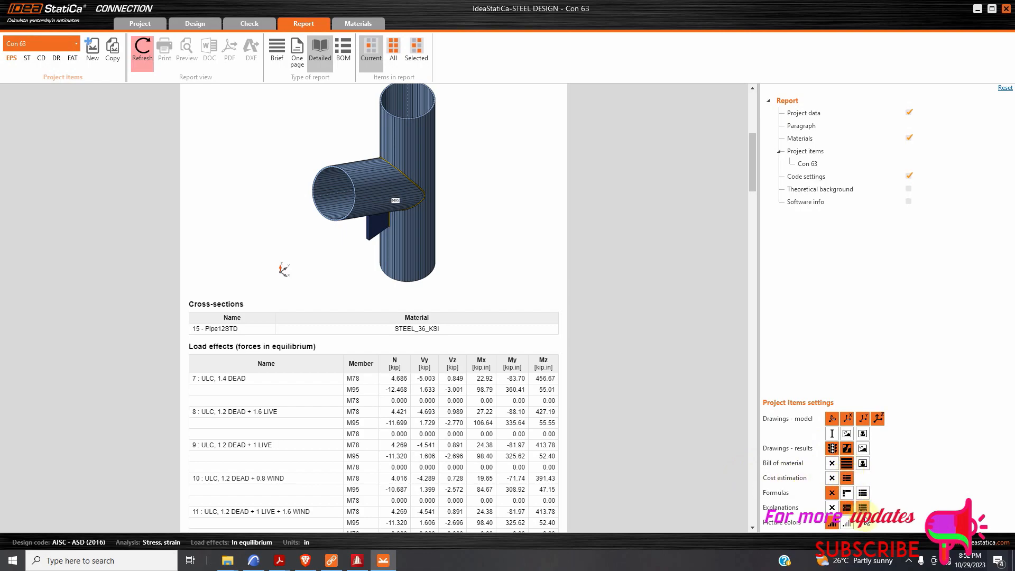
Add the software info and the formulas to the report content and regenerate the report
scroll(656, 307, down, 5)
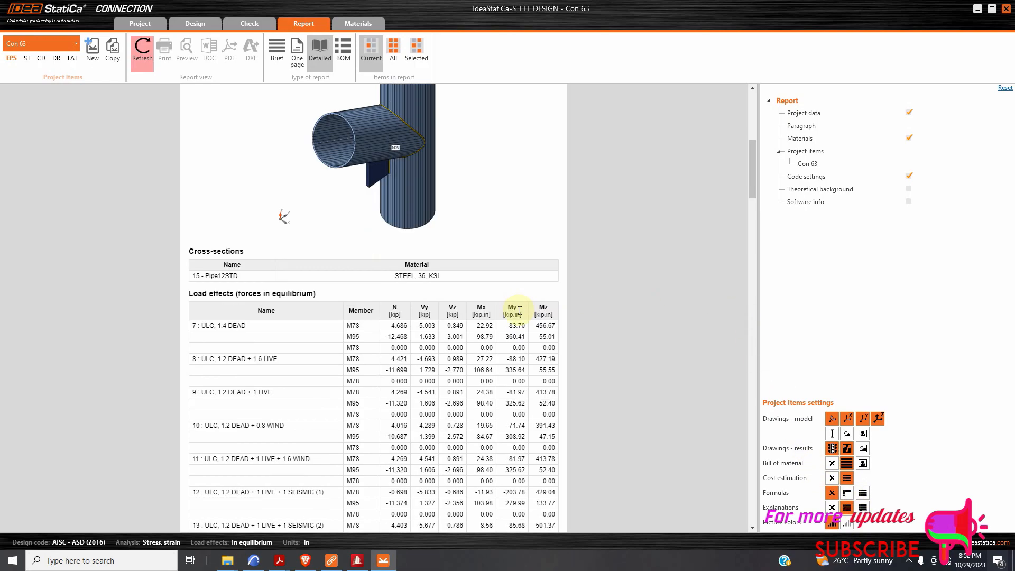
scroll(620, 327, down, 2)
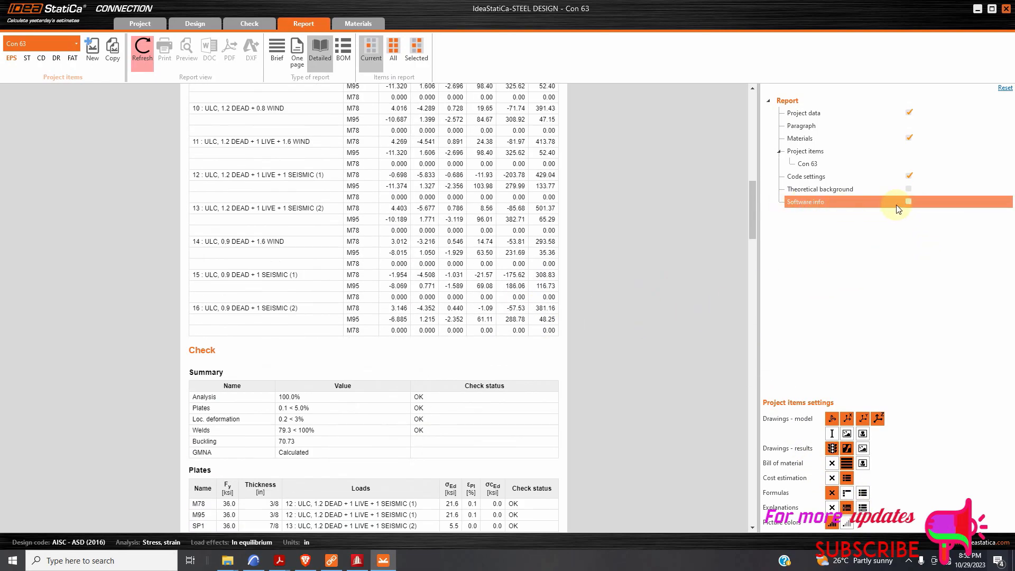
click(909, 202)
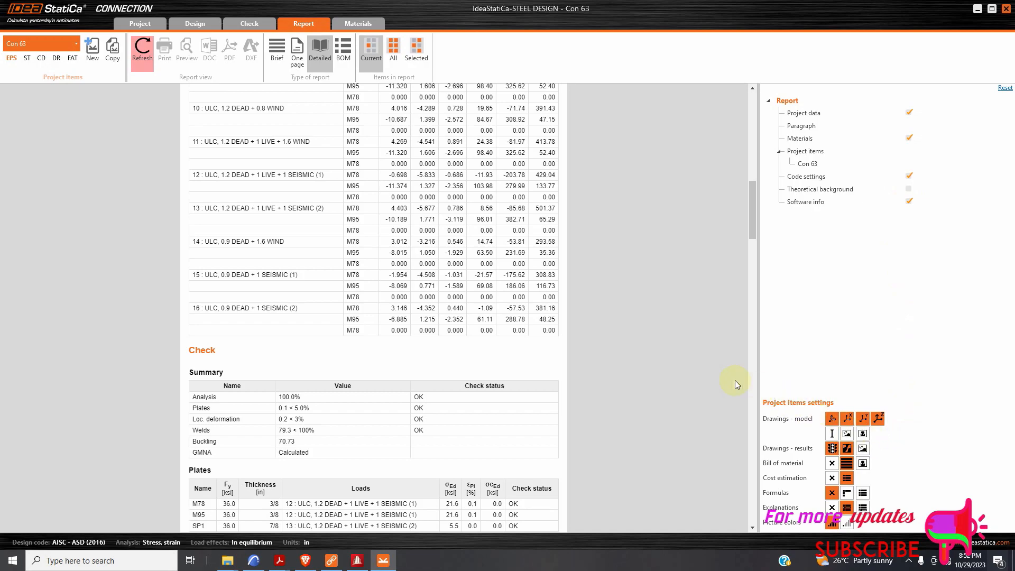
scroll(492, 291, down, 4)
scroll(596, 340, up, 10)
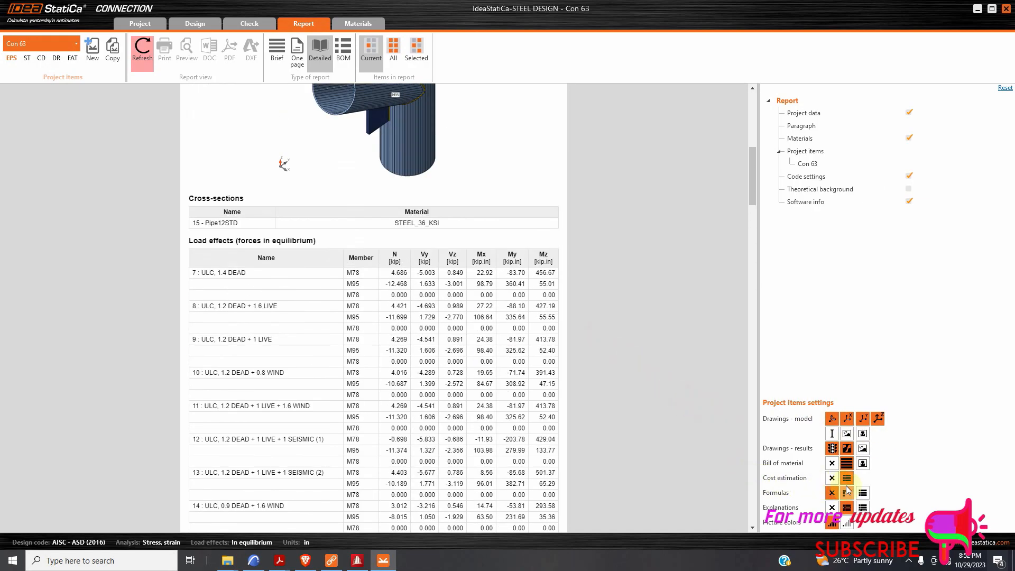
scroll(679, 401, down, 18)
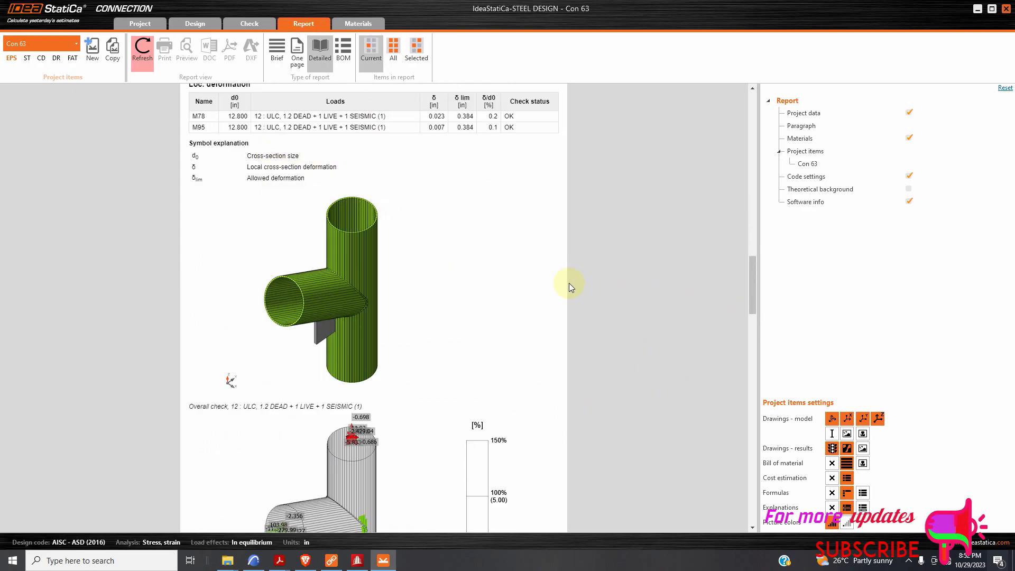
scroll(339, 220, down, 1)
scroll(296, 180, up, 1)
click(141, 55)
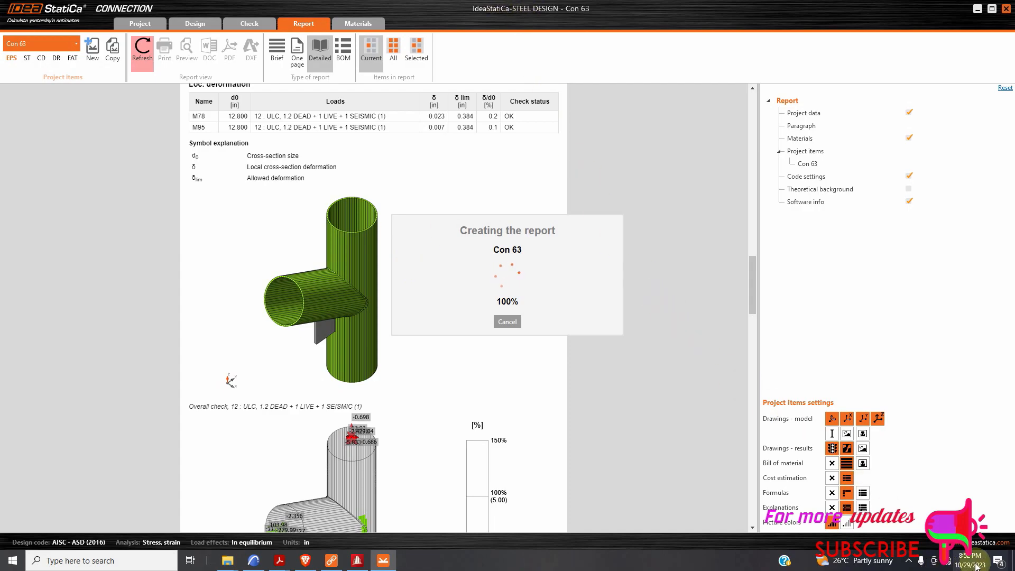
click(910, 562)
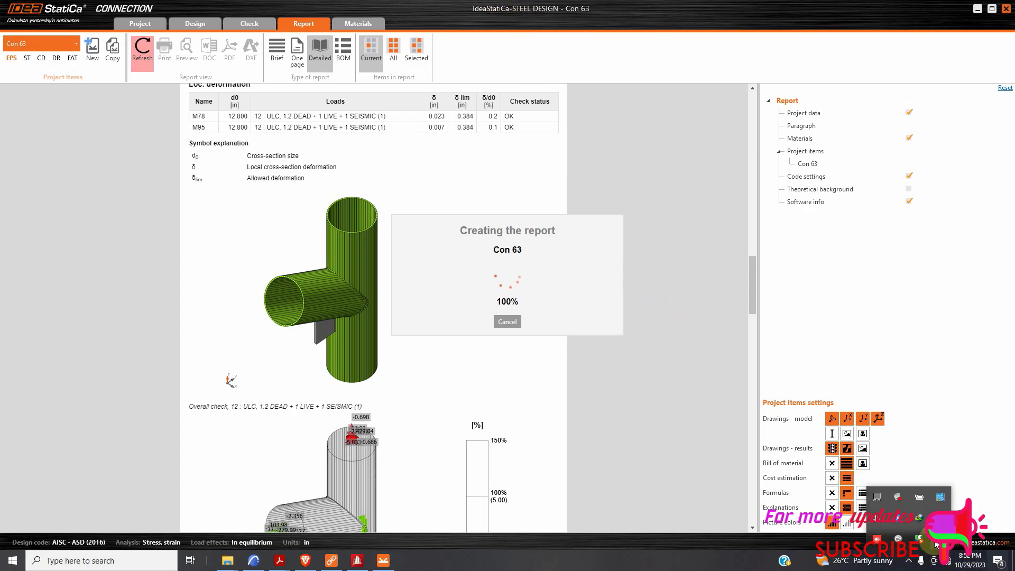
click(920, 495)
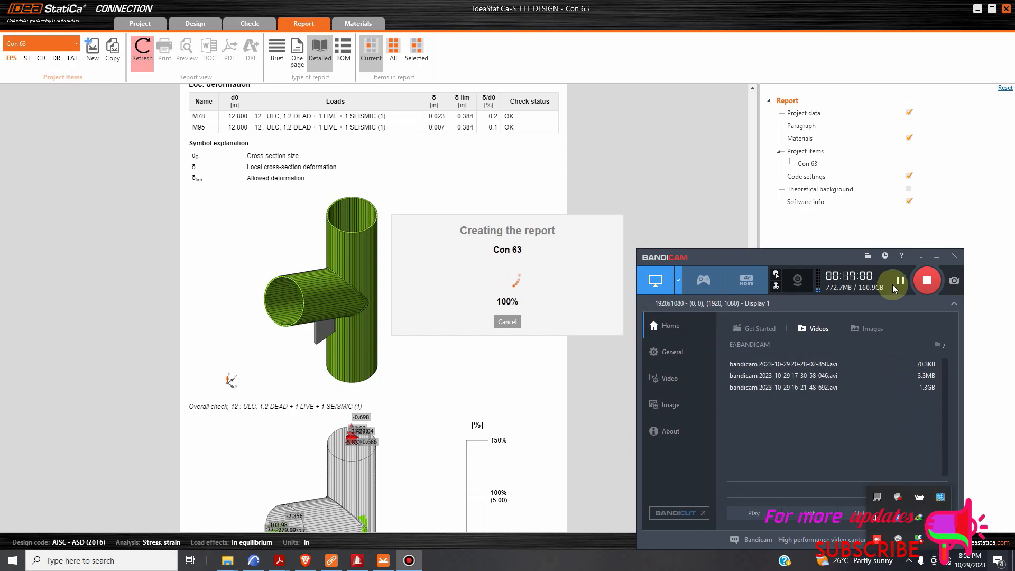
click(921, 256)
Look through the regenerated report, from the model views and load effects to the weld formulas, cost estimation and bill of material
scroll(614, 300, up, 10)
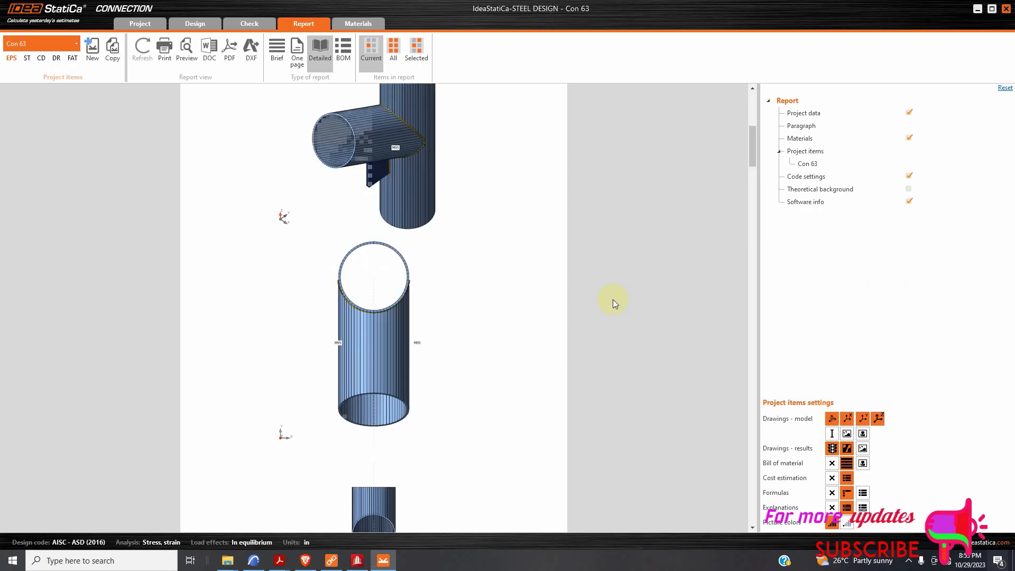
scroll(613, 289, down, 12)
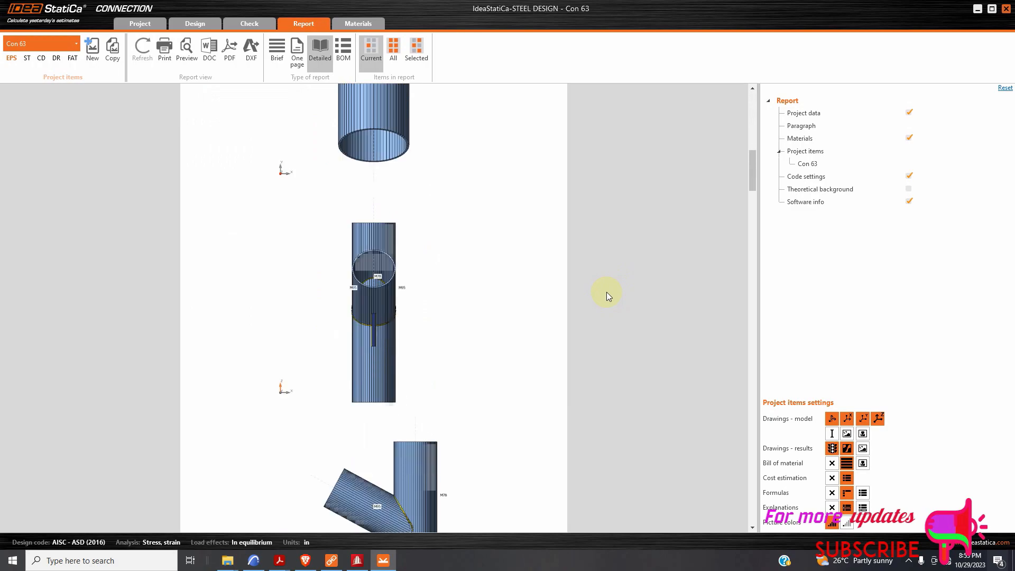
scroll(607, 294, down, 5)
scroll(604, 297, up, 8)
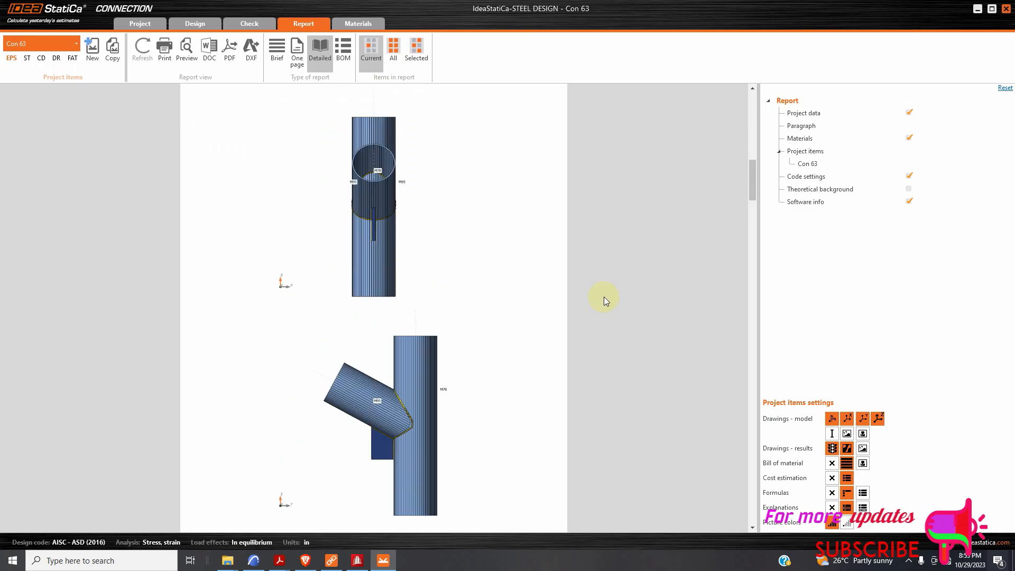
scroll(606, 303, up, 3)
scroll(607, 309, down, 15)
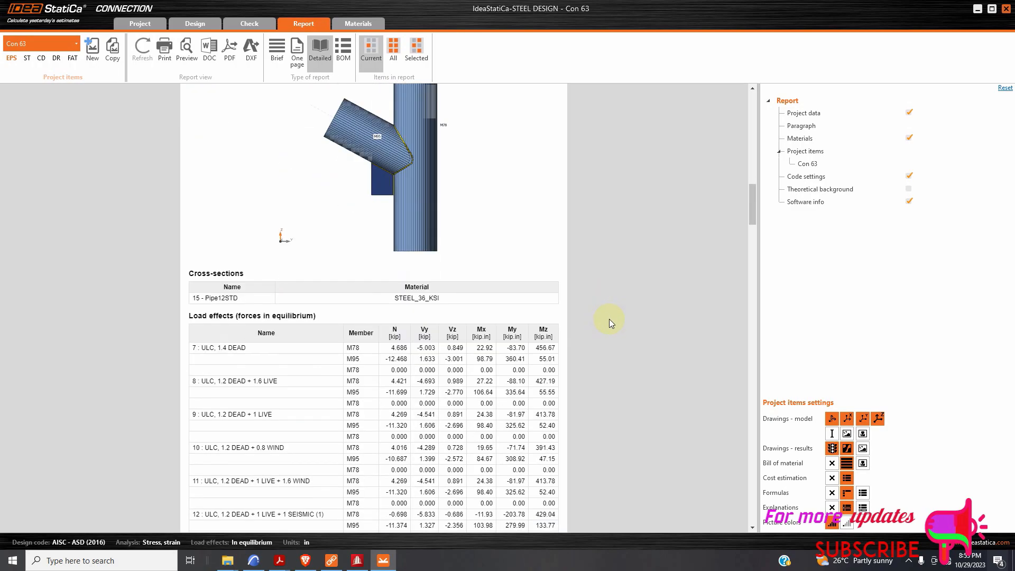
scroll(614, 324, down, 20)
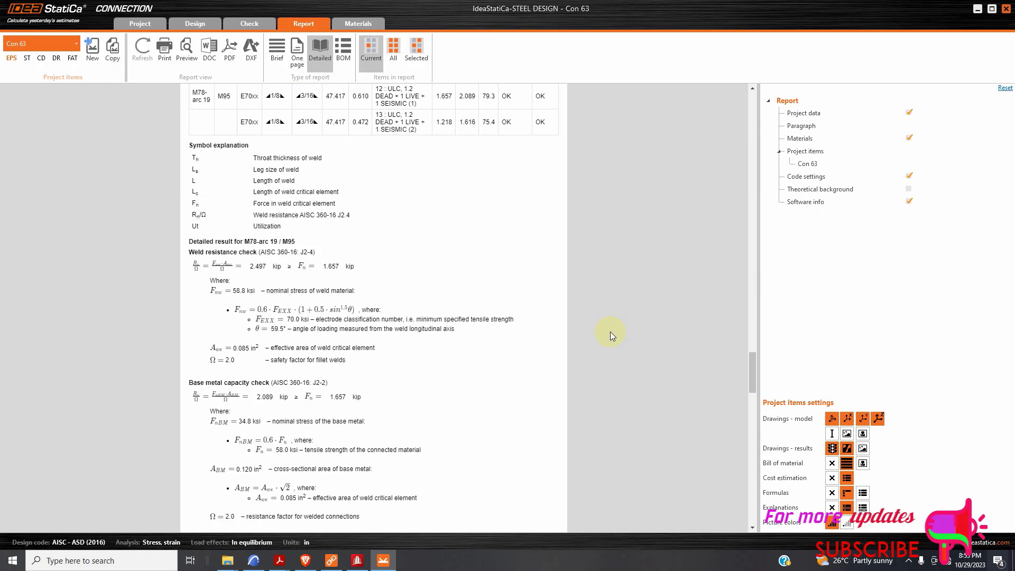
scroll(609, 345, down, 15)
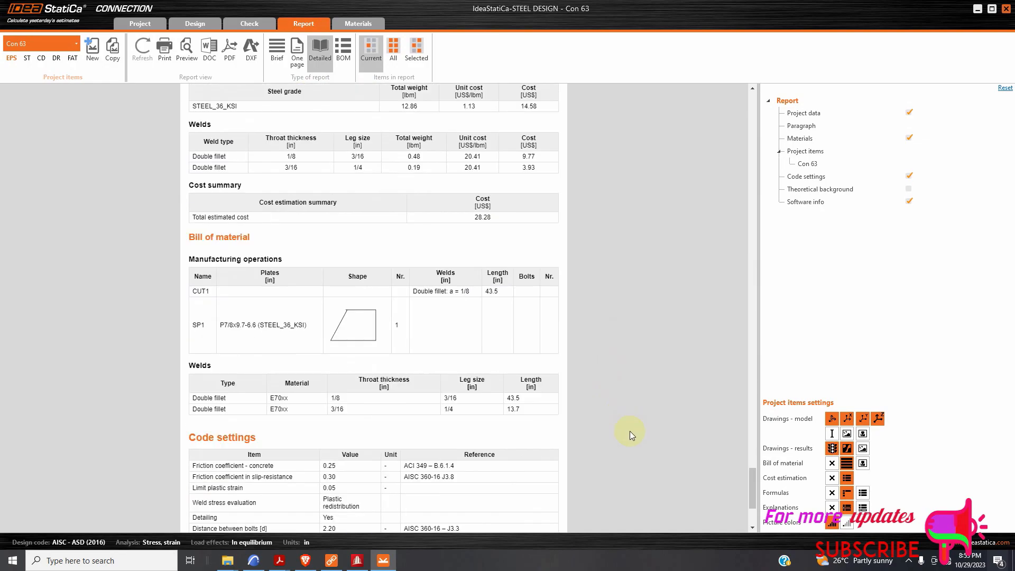
scroll(639, 445, up, 20)
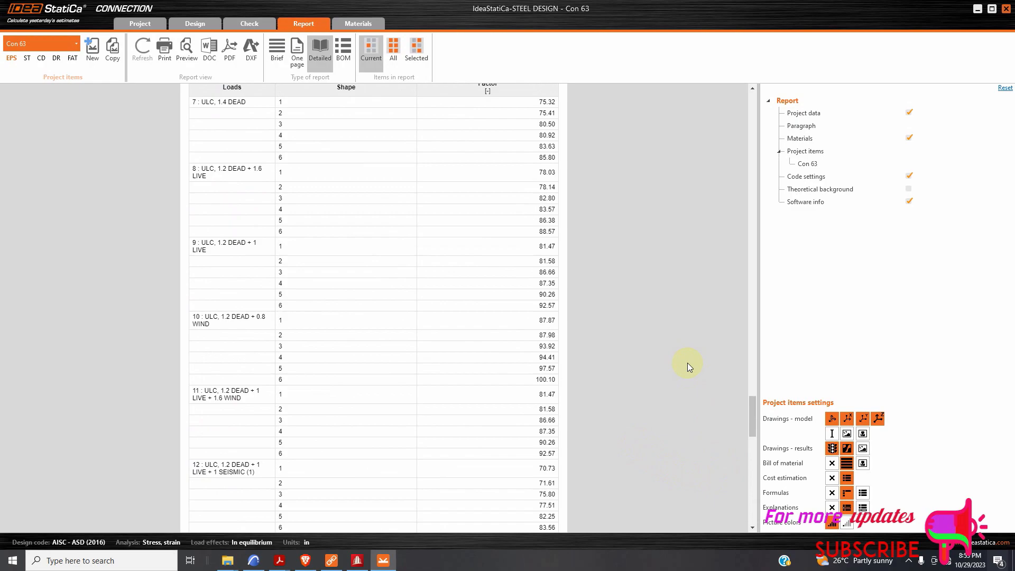
scroll(634, 347, up, 20)
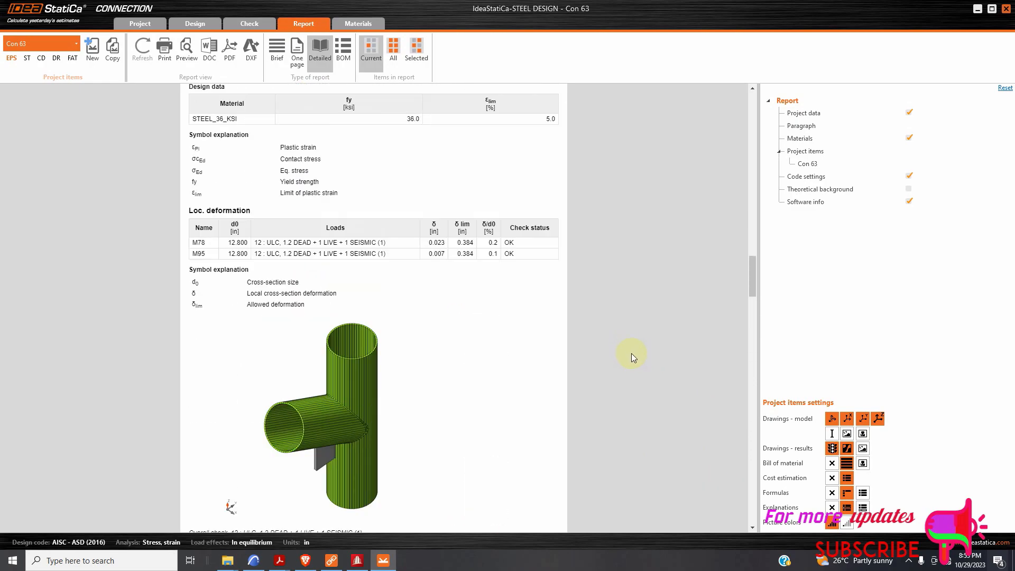
scroll(638, 362, up, 20)
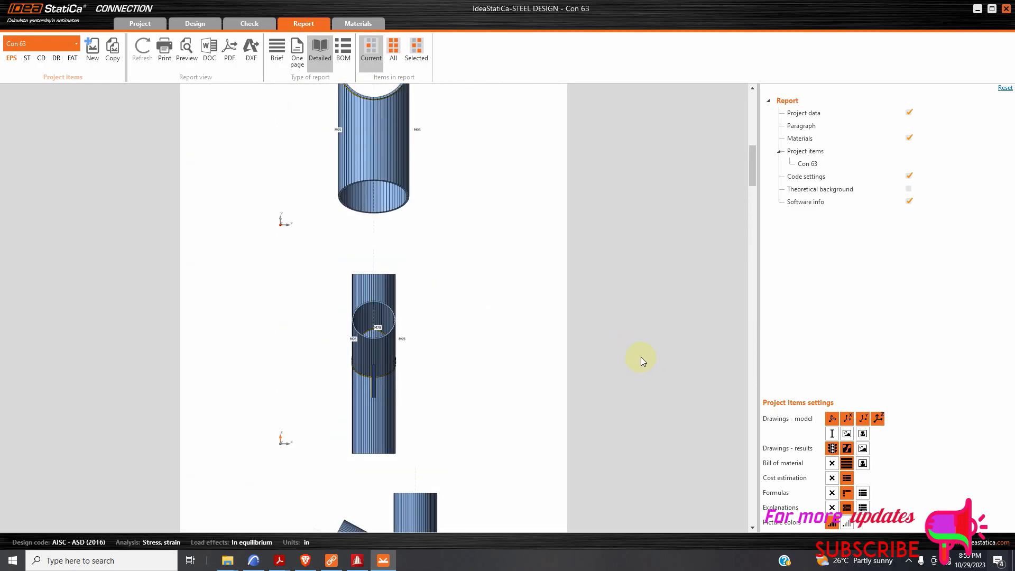
scroll(642, 356, up, 2)
scroll(636, 367, down, 5)
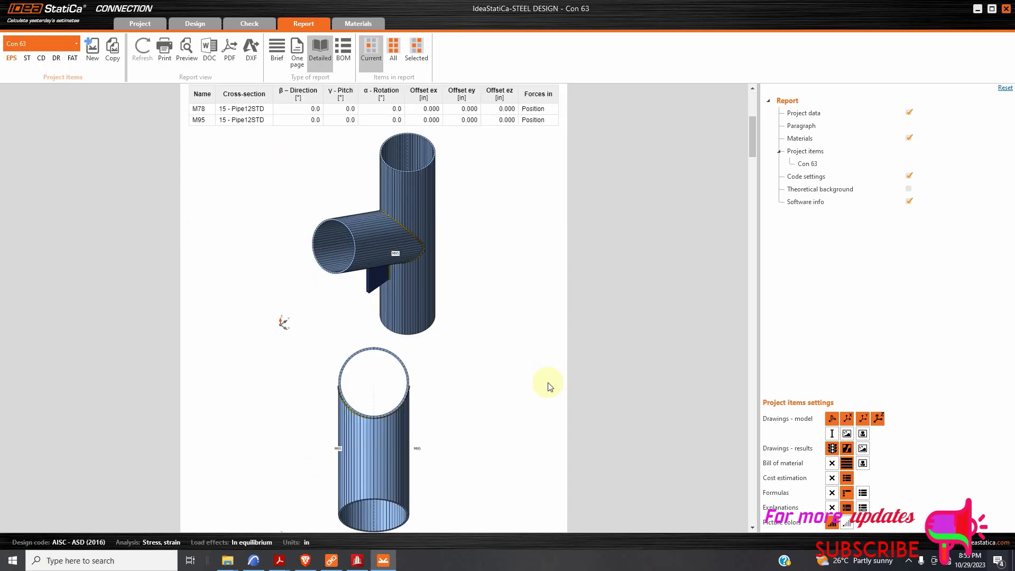
Switch to STAAD.Pro and review the utilization ratios in the RAM connection list
click(357, 561)
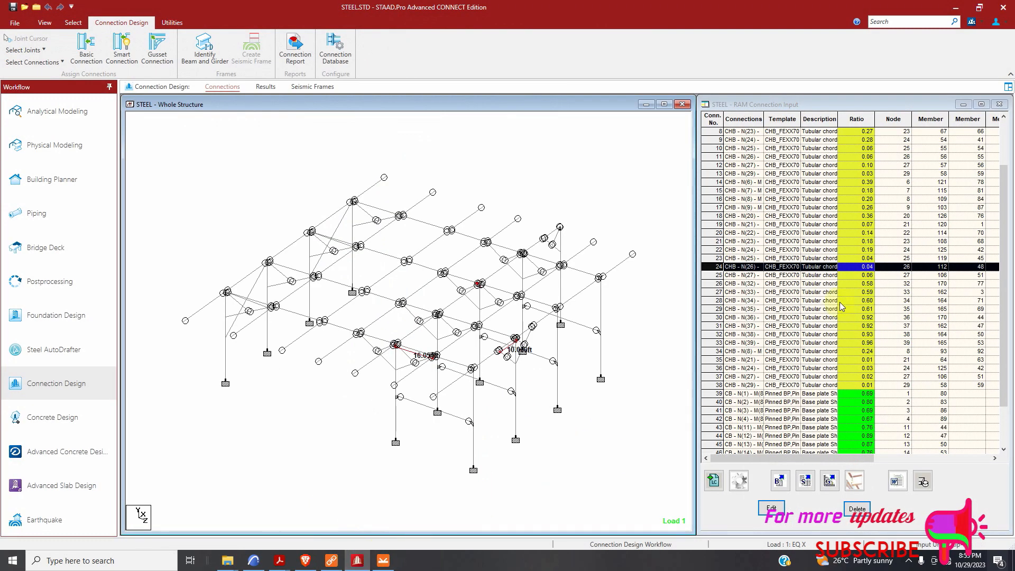
scroll(866, 196, up, 1)
scroll(866, 196, up, 2)
scroll(851, 259, down, 4)
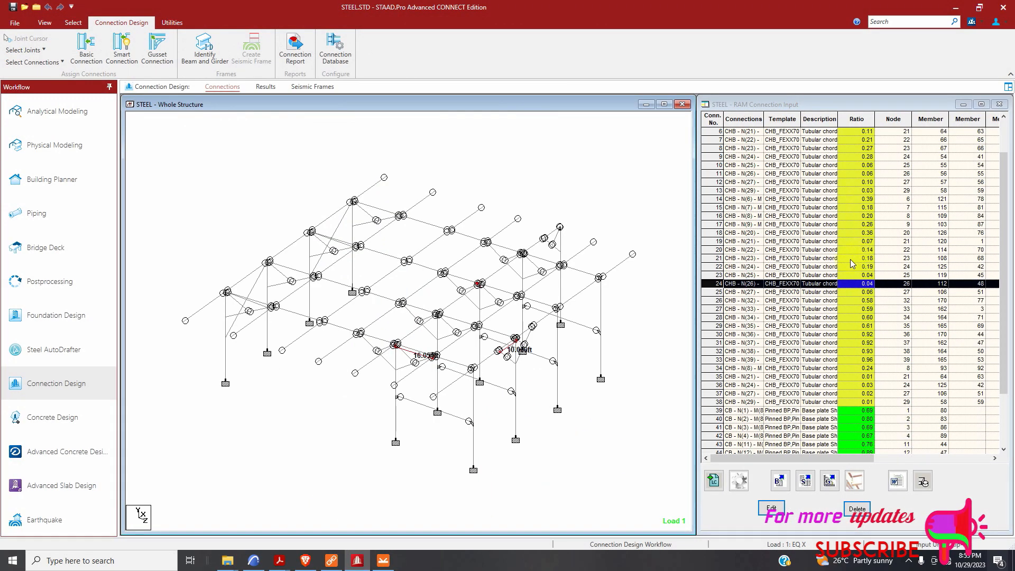
scroll(872, 292, up, 3)
scroll(855, 282, up, 2)
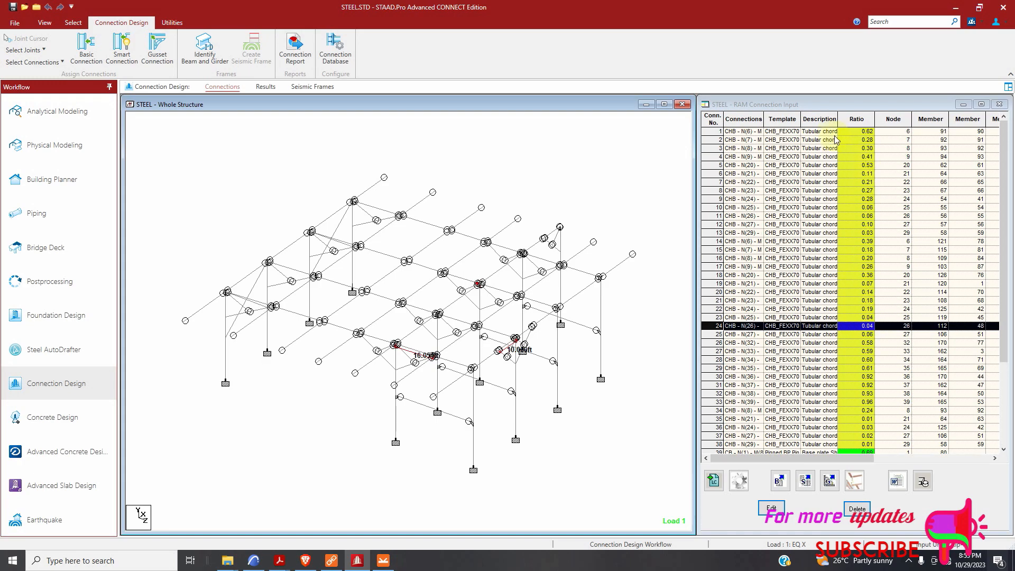
Return to the IDEA StatiCa report and examine the side view of the stiffening plate, the load effects and the check summary
click(384, 561)
scroll(473, 353, down, 12)
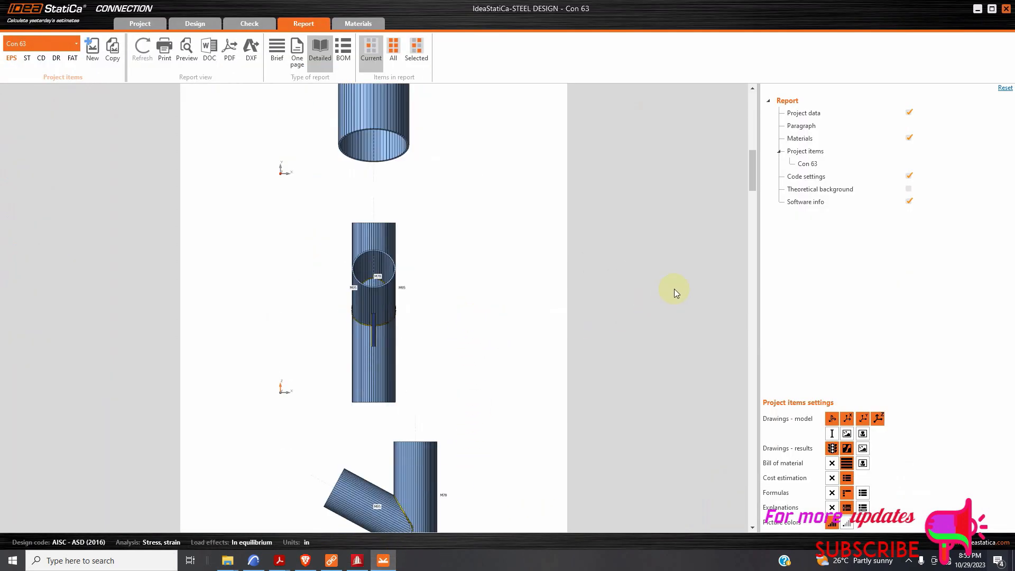
scroll(386, 390, up, 3)
scroll(624, 277, down, 5)
scroll(380, 283, up, 1)
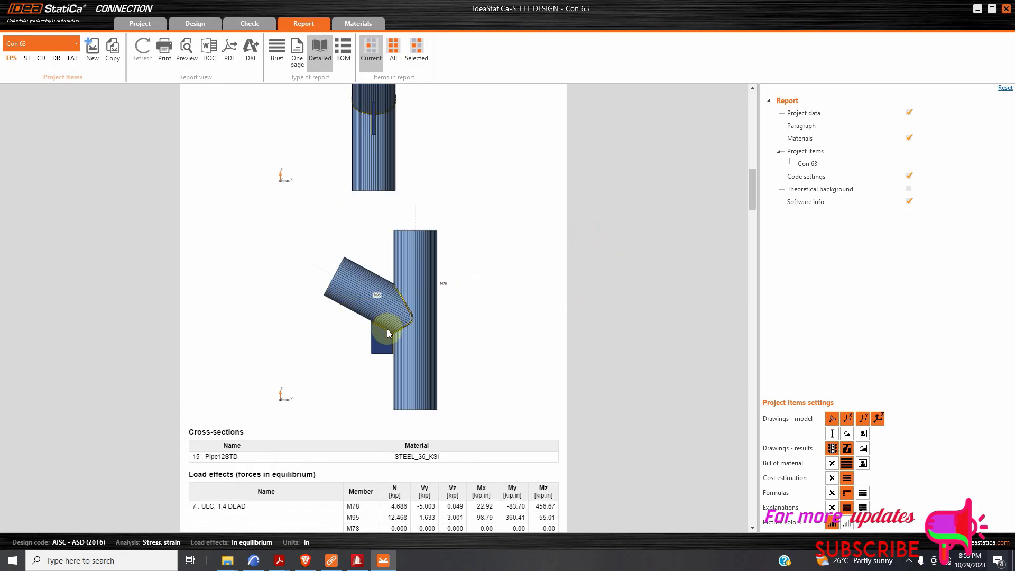
scroll(385, 330, down, 1)
scroll(407, 283, up, 2)
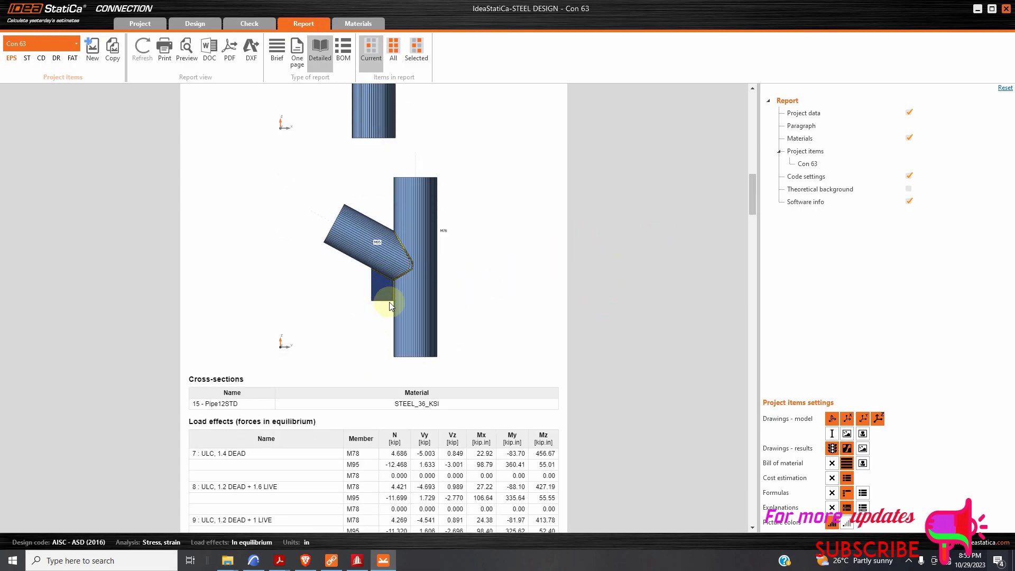
scroll(390, 362, down, 14)
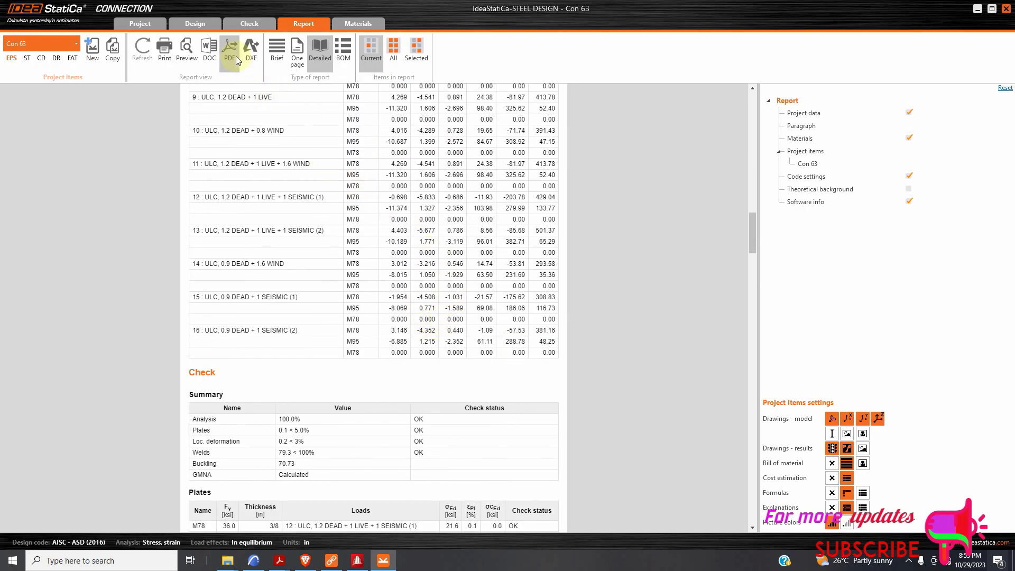
Start the PDF export of the report to the Calculations folder, taking the existing file name CON 67 IDEA STATICA as the basis
click(234, 62)
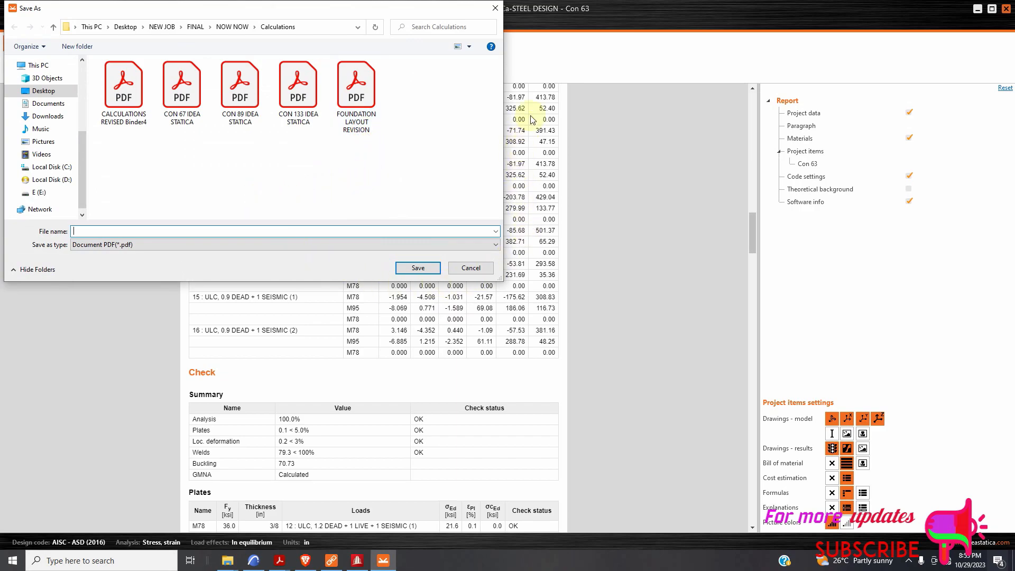
click(178, 103)
click(107, 233)
click(94, 233)
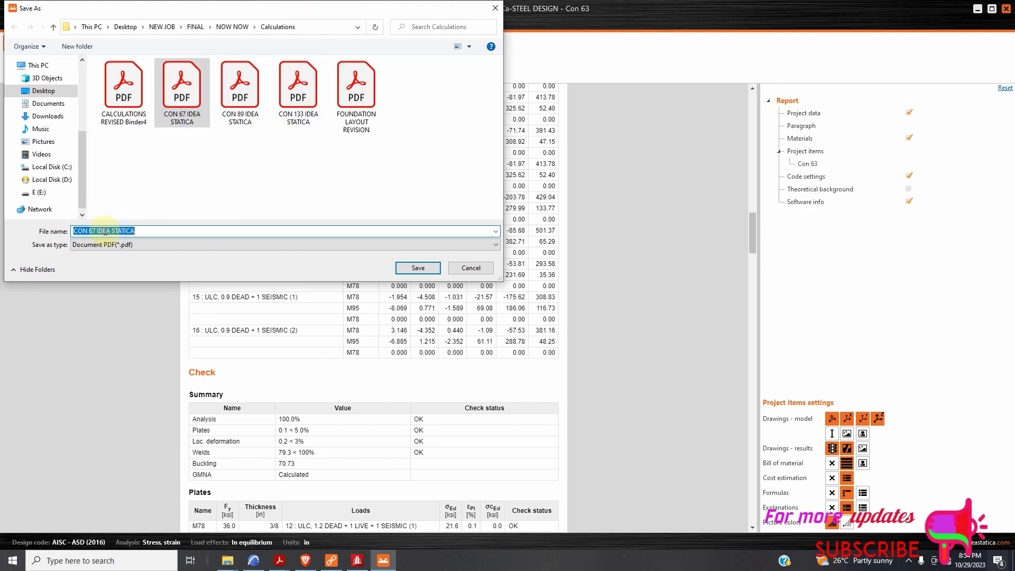
click(96, 231)
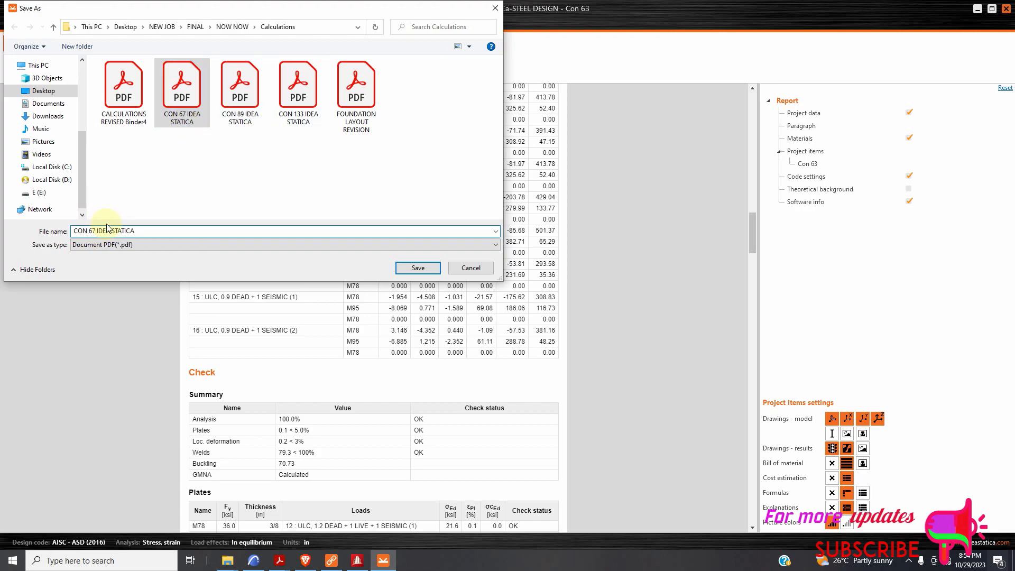
Save the Con 63 report as a PDF named CON 63 IDEA STATICA in the Calculations folder
key(BackSpace)
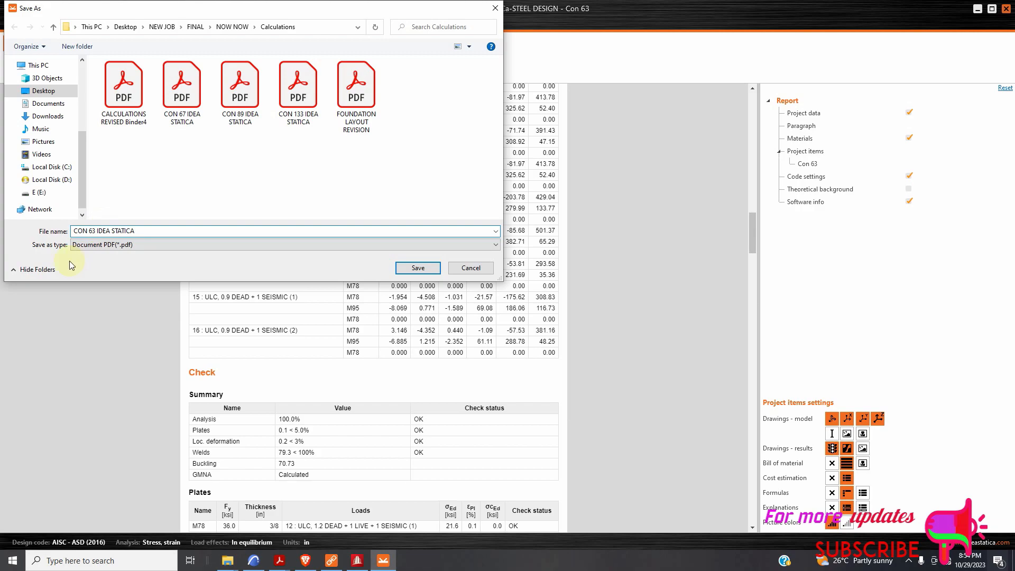
click(418, 267)
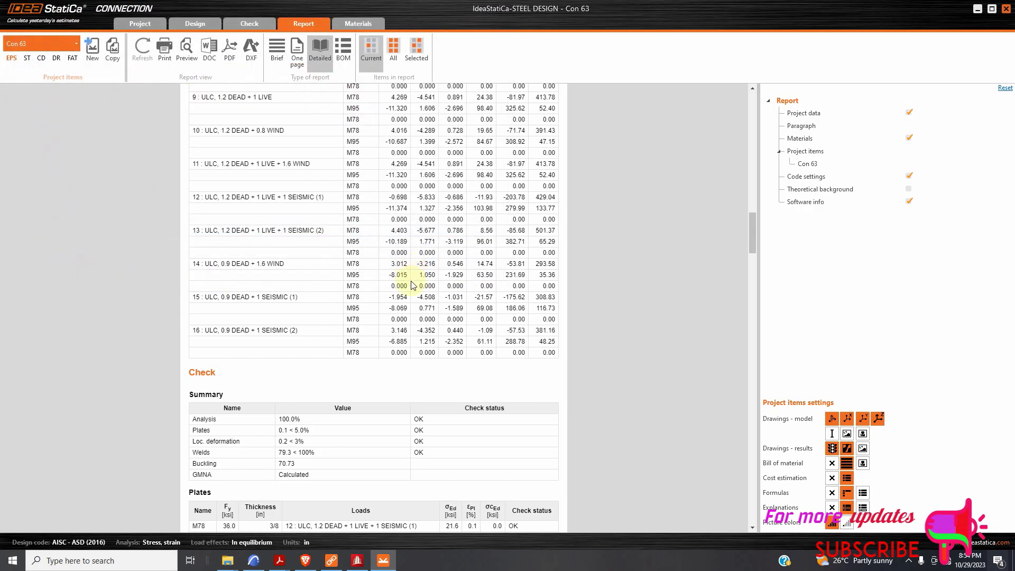
scroll(423, 296, down, 10)
scroll(431, 353, down, 15)
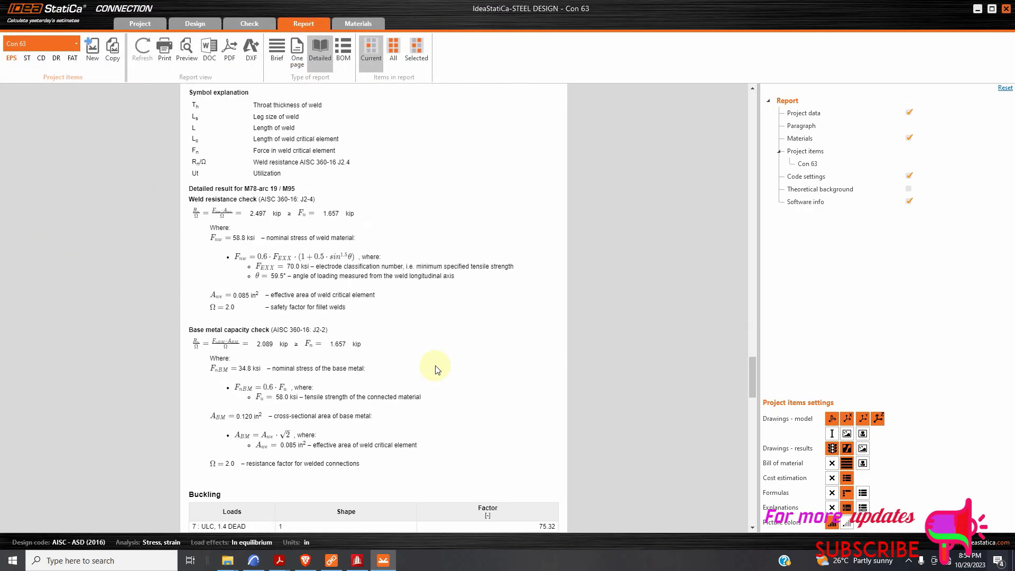
scroll(437, 367, up, 5)
Open stiffening plate SP1 of Con 63 in the plate editor and display its dimensioned drawing
click(208, 24)
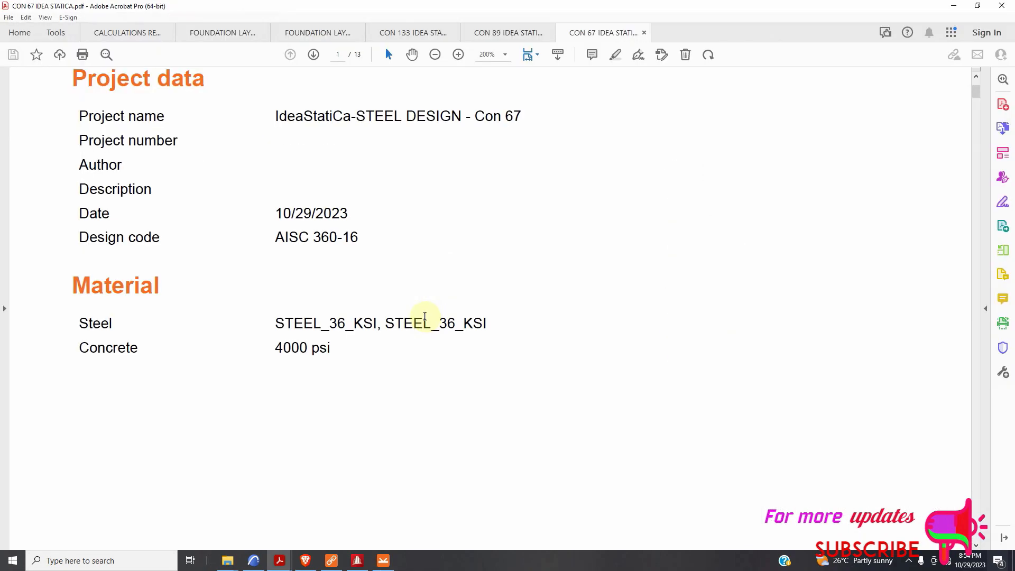
click(385, 560)
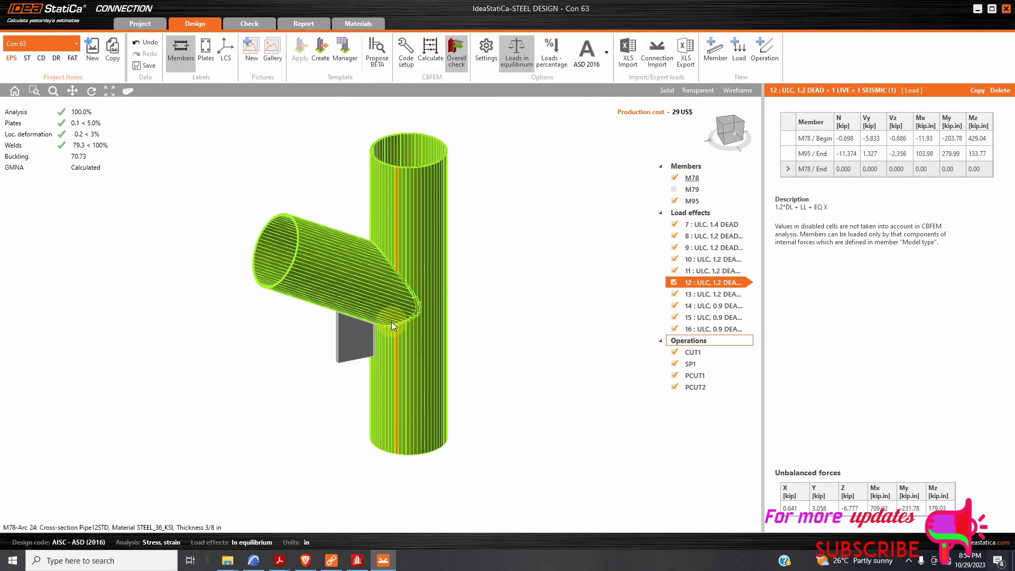
click(351, 341)
right_click(351, 340)
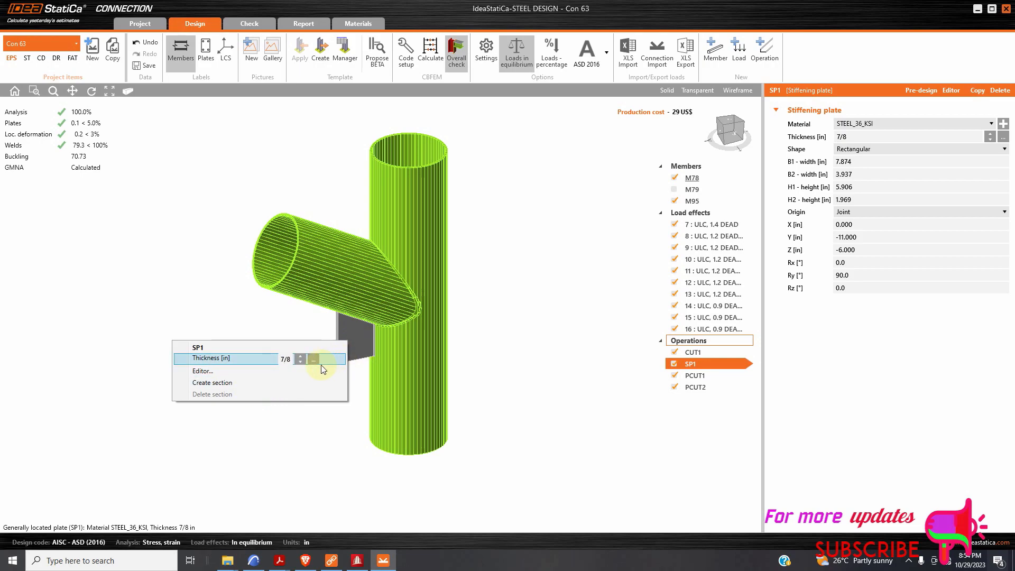
click(229, 371)
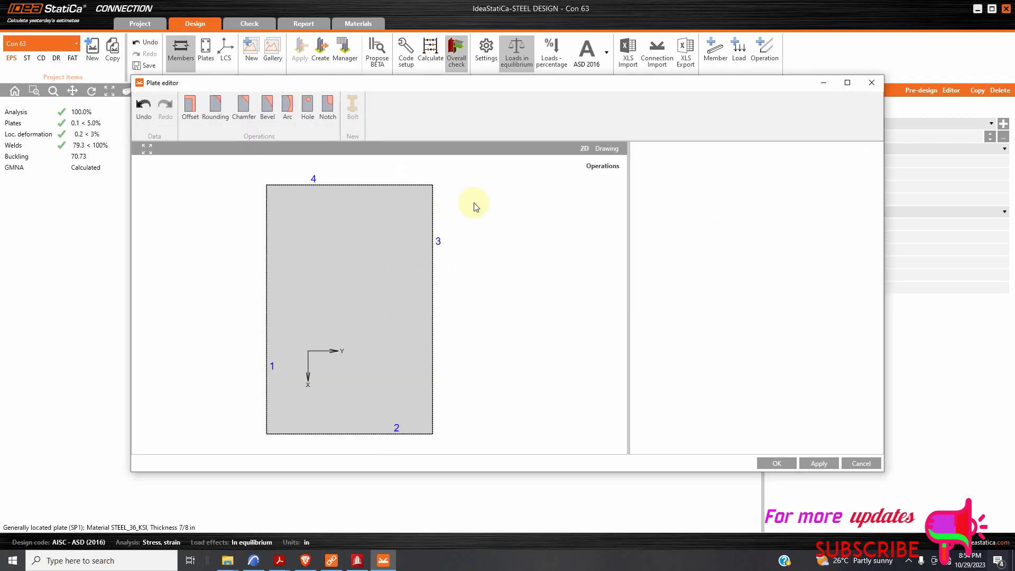
click(604, 150)
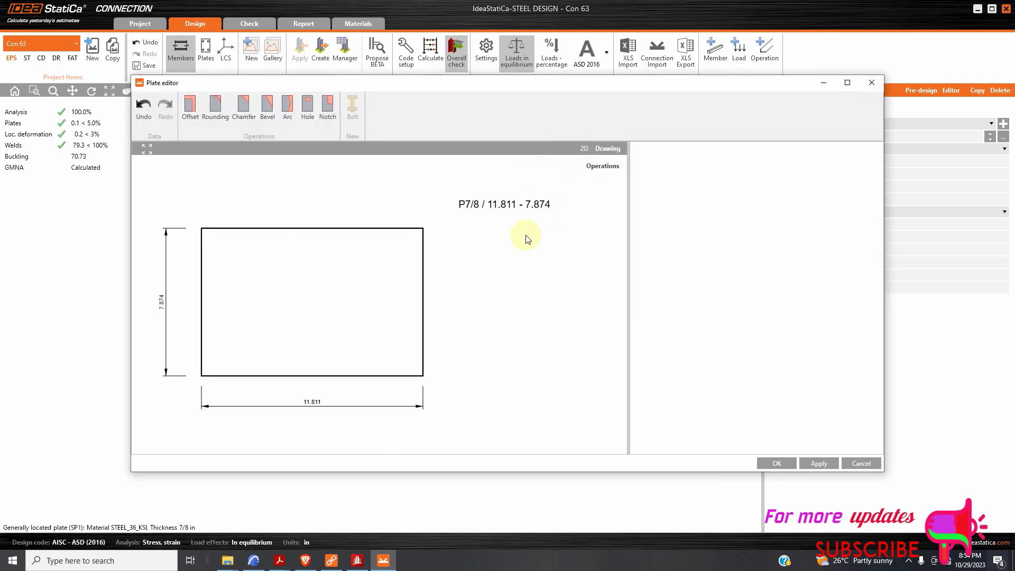
Export the plate drawing as a DXF file named STIFFENNING PLATES 1 CONN63 in DRAWINGS PDF, and close the plate editor
right_click(385, 266)
click(354, 317)
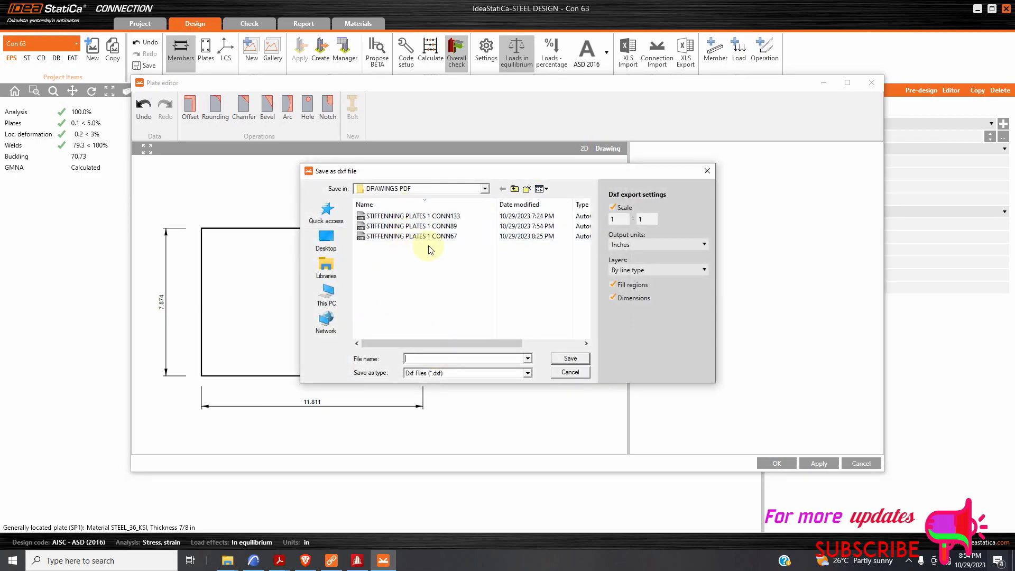
click(413, 236)
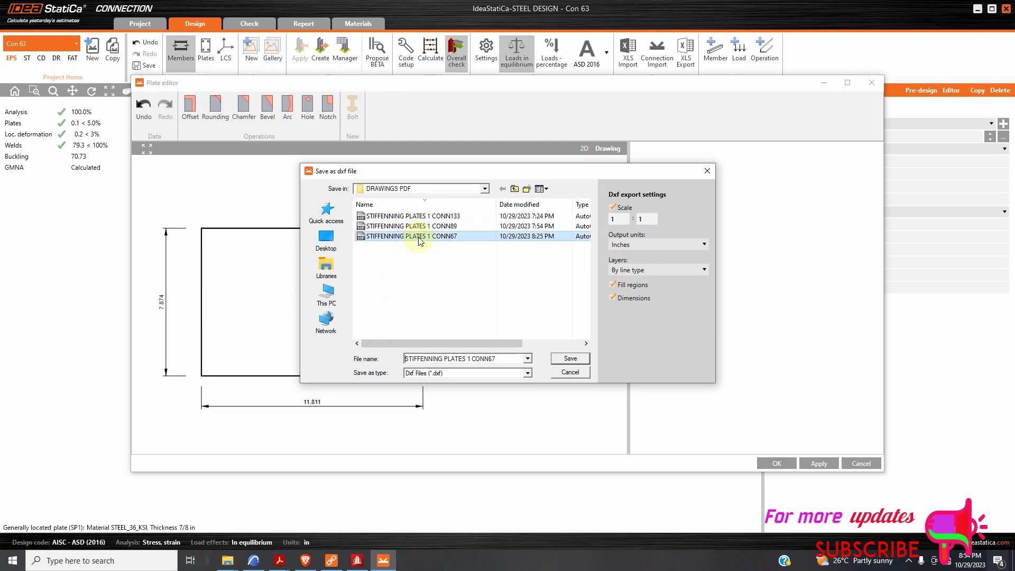
click(497, 359)
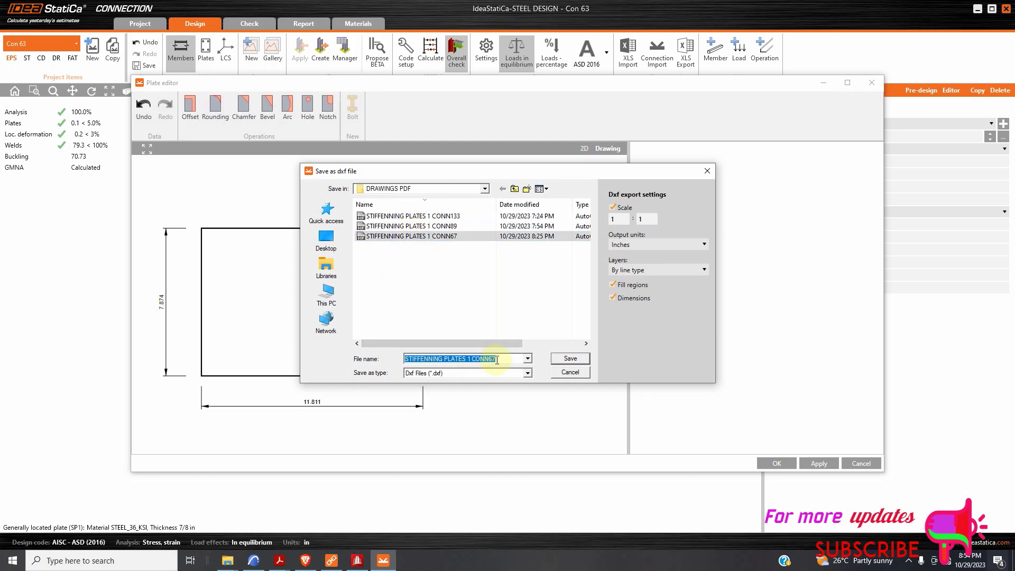
click(496, 360)
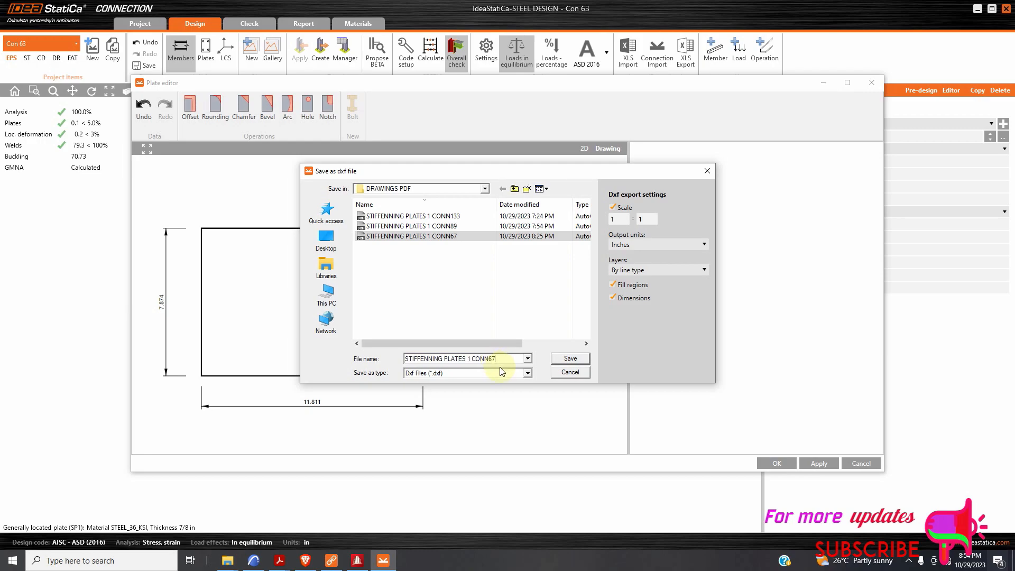
key(BackSpace)
text(3)
click(569, 360)
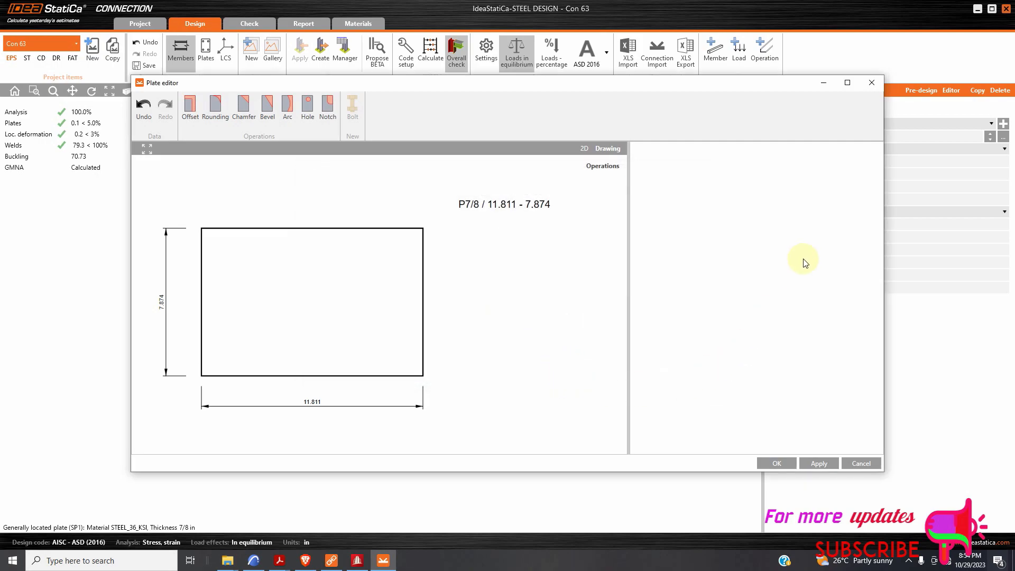
click(873, 84)
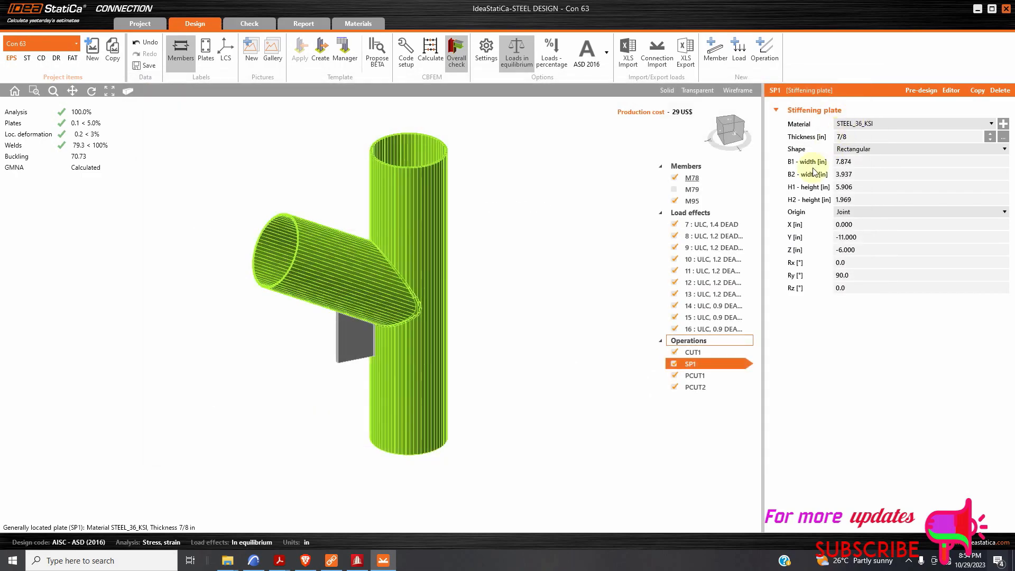
Switch to STAAD.Pro and open connection 38 at node 29 in Connection Pad, showing its dimensioned DXF drawing
click(359, 561)
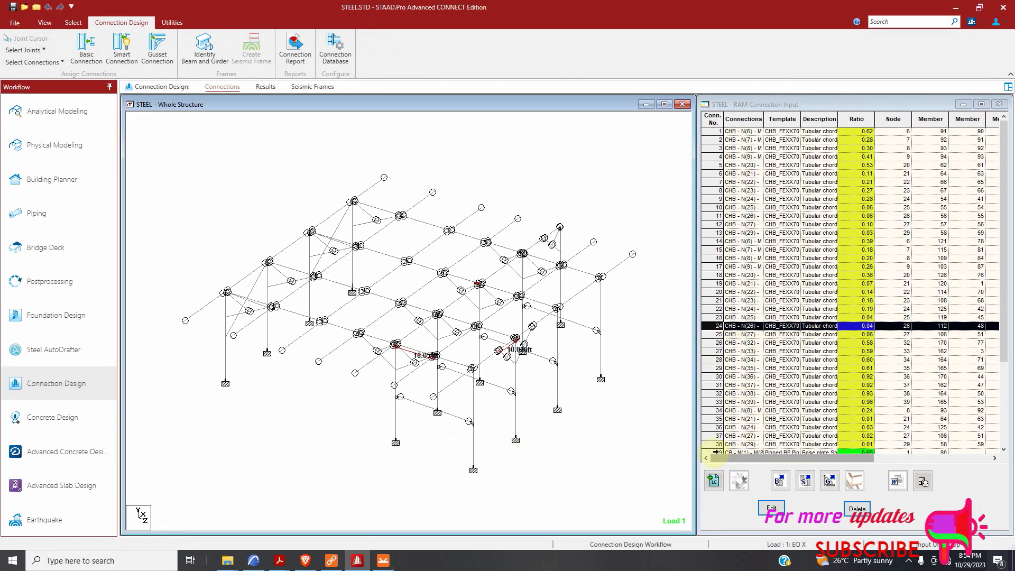
click(719, 444)
double_click(719, 444)
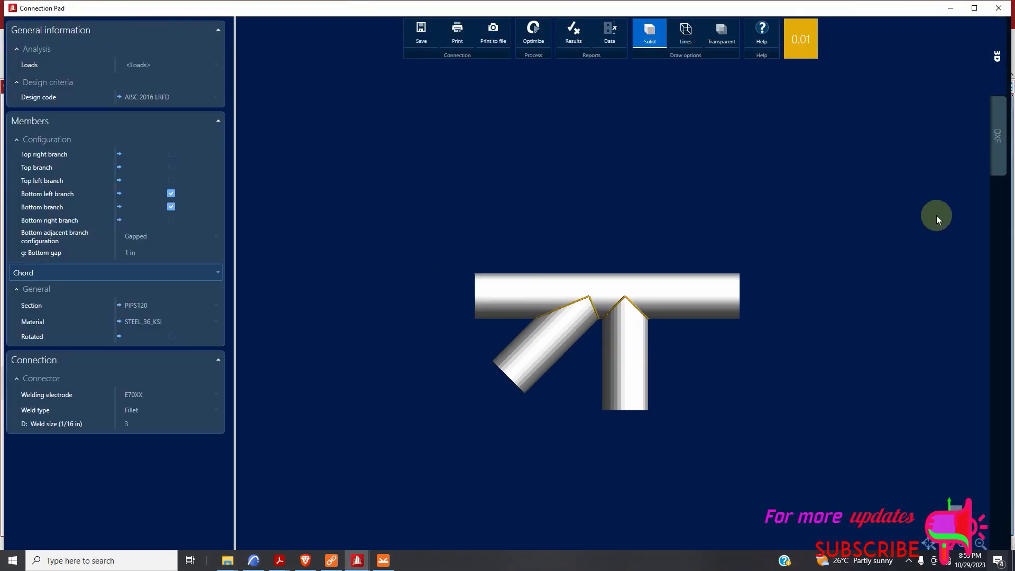
click(992, 145)
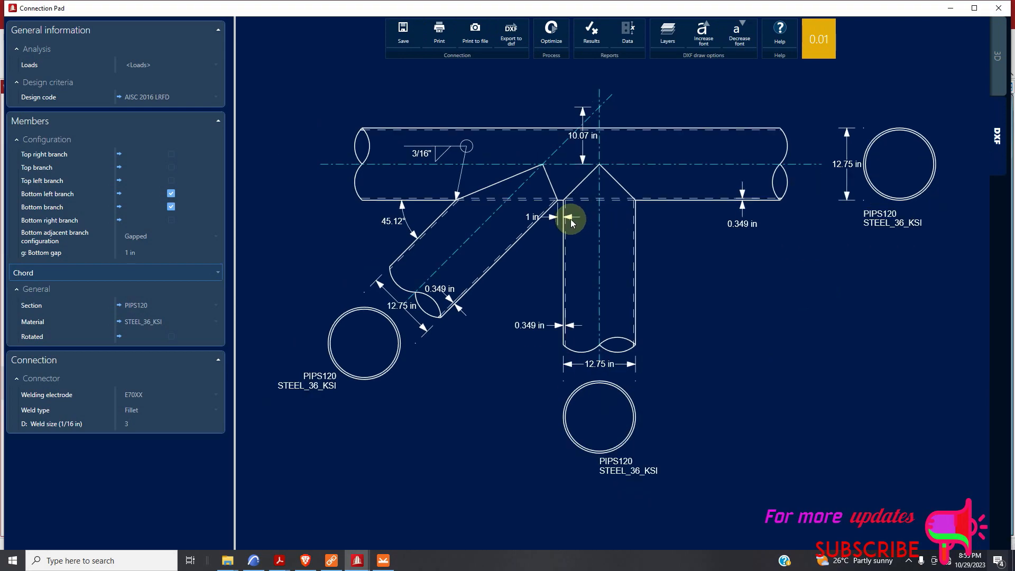
Examine the gap, weld and pipe dimensions where the two branches meet the chord in the DXF drawing
scroll(445, 208, up, 3)
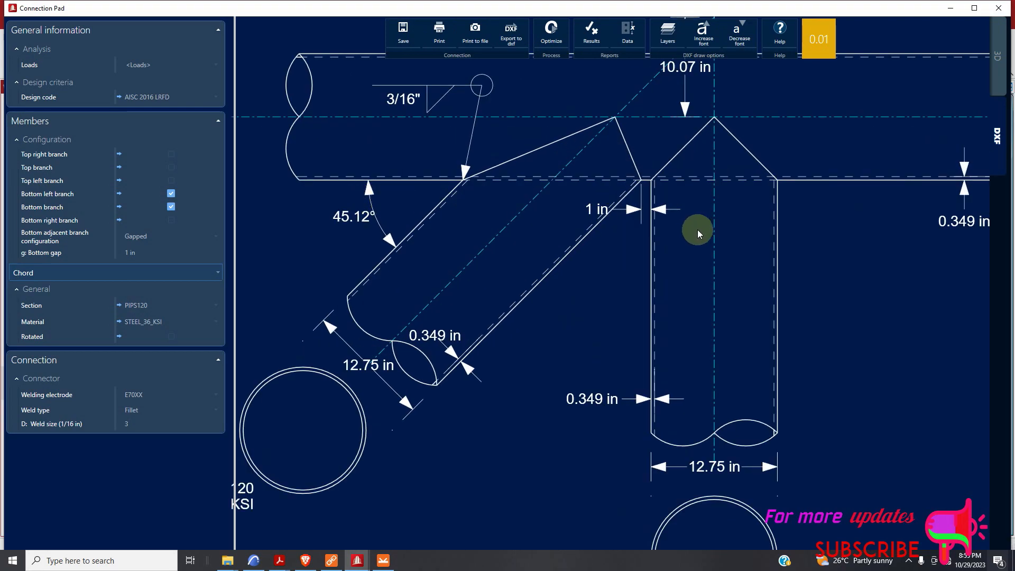
scroll(618, 233, down, 4)
scroll(618, 226, up, 2)
scroll(618, 227, down, 3)
scroll(616, 233, up, 5)
scroll(578, 220, down, 3)
scroll(558, 222, up, 3)
scroll(593, 228, down, 1)
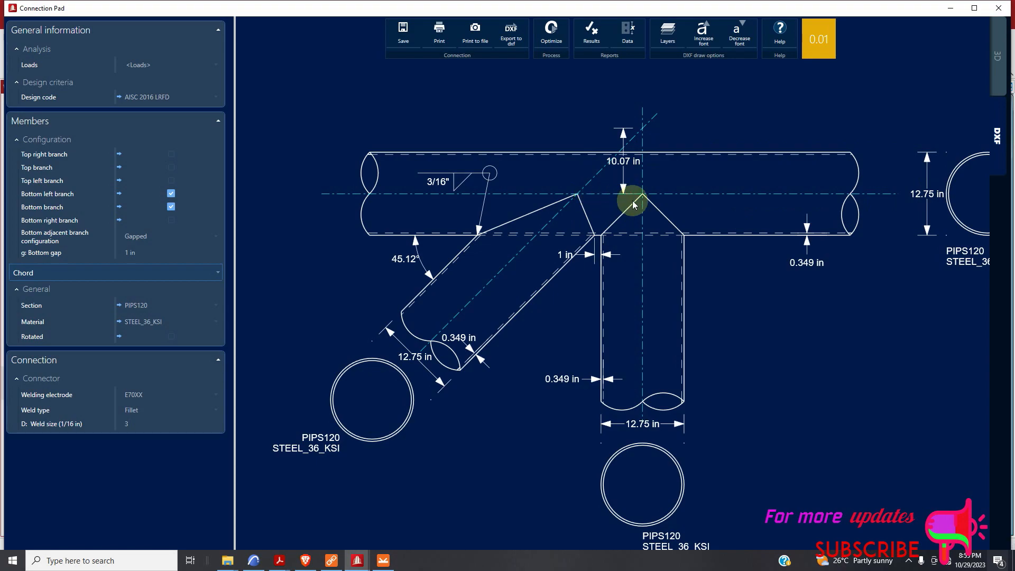
scroll(642, 204, down, 1)
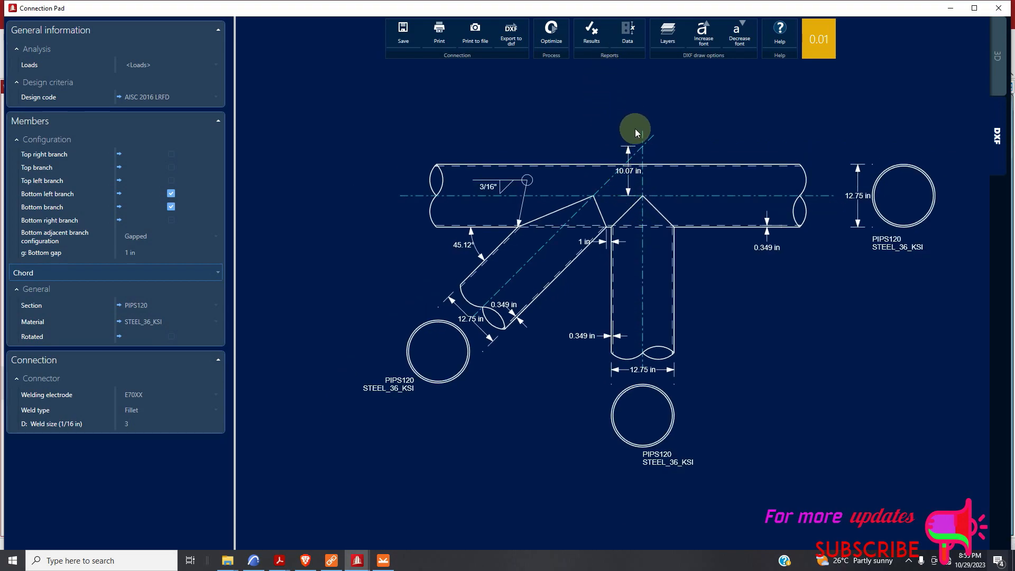
scroll(589, 185, up, 1)
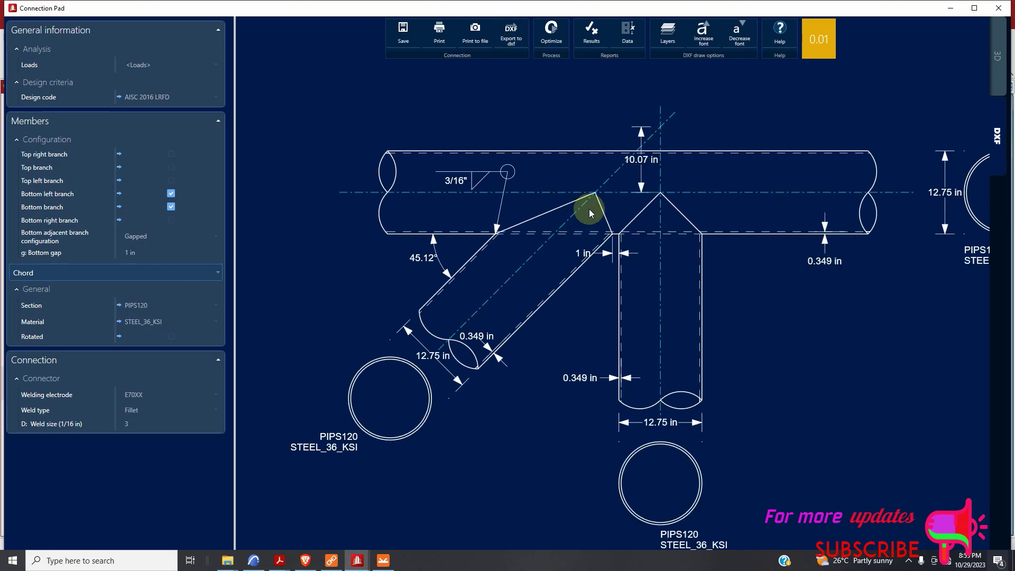
Compare the Con 63 model in IDEA StatiCa with the branch joint in the DXF drawing, and close Connection Pad
click(383, 560)
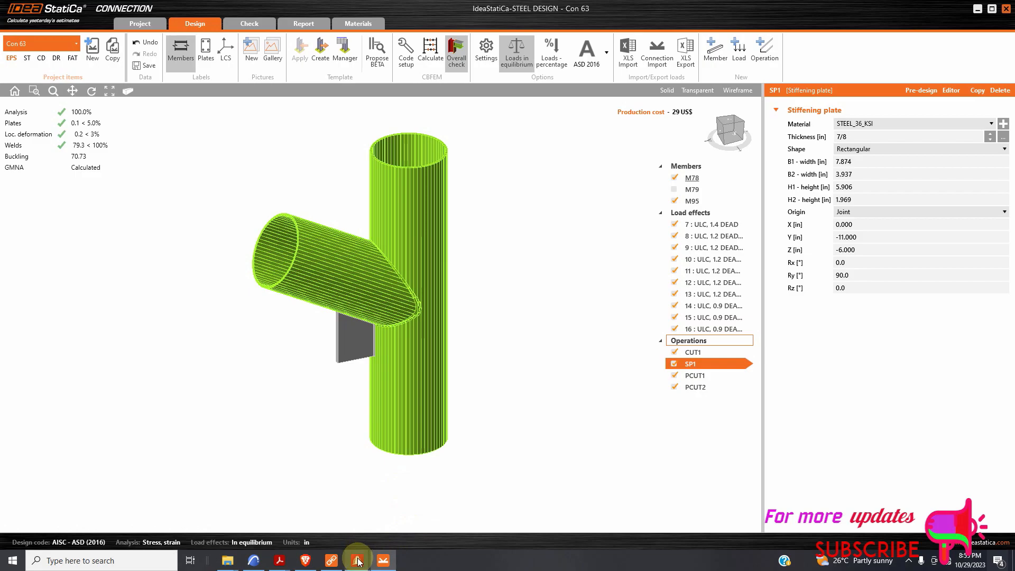
mouse_move(356, 561)
click(439, 510)
scroll(703, 255, down, 1)
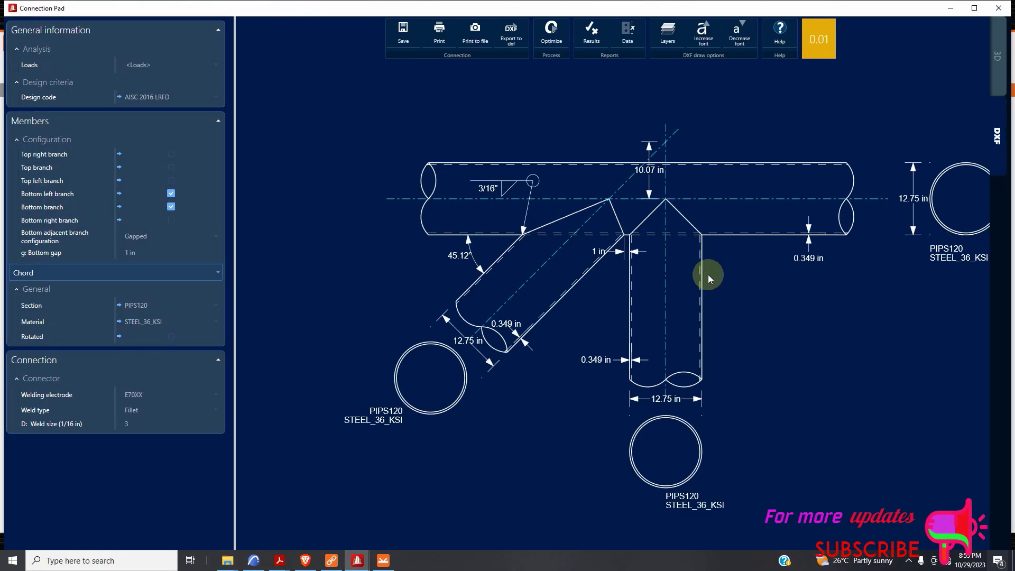
scroll(659, 302, down, 2)
scroll(657, 262, up, 4)
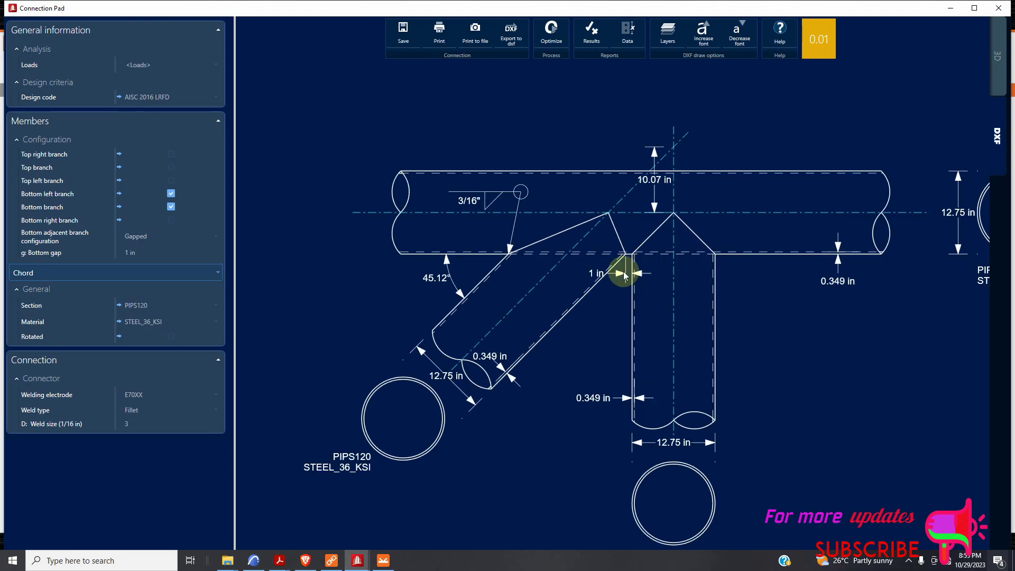
scroll(480, 326, down, 3)
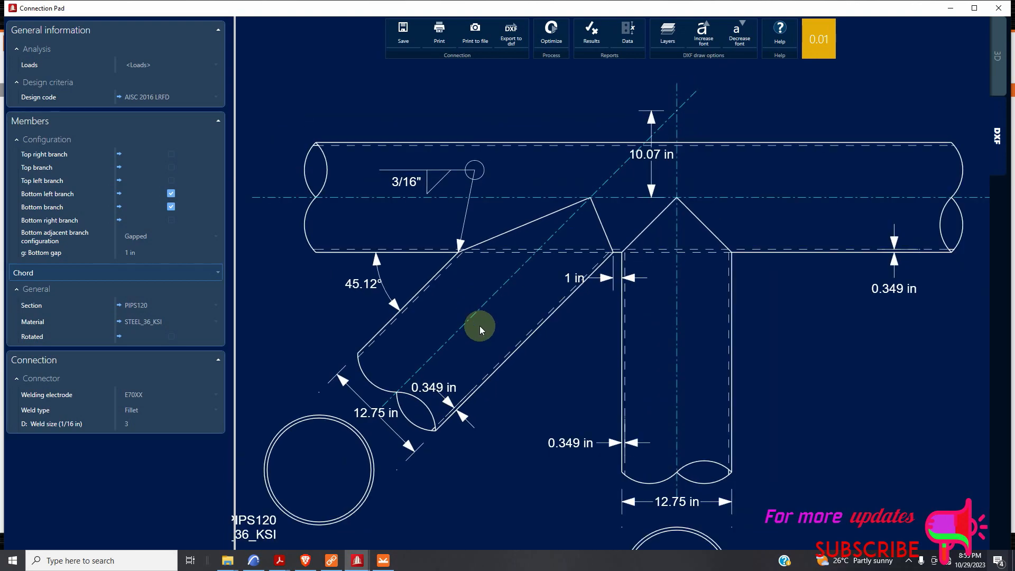
scroll(508, 380, up, 2)
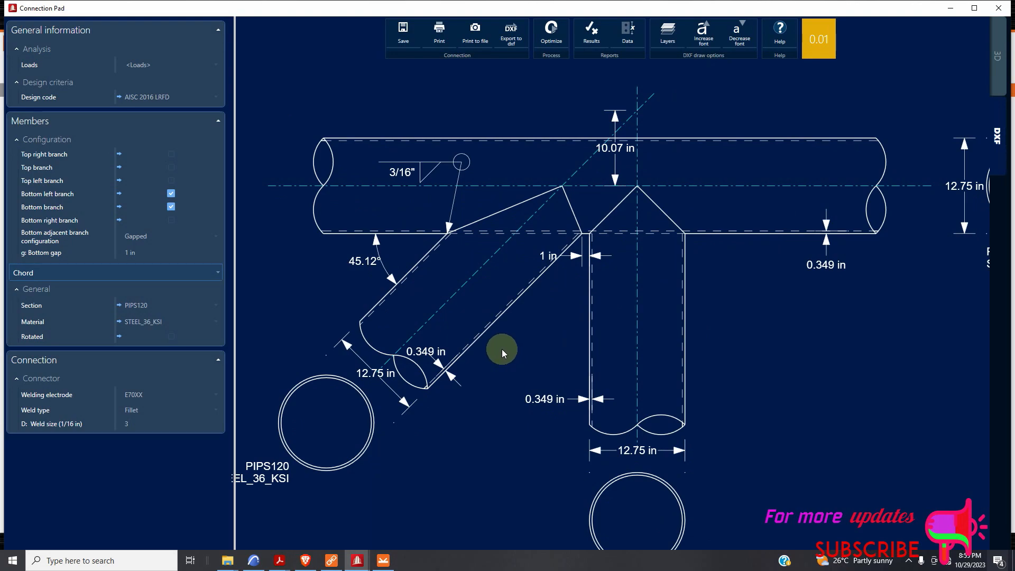
scroll(575, 364, down, 1)
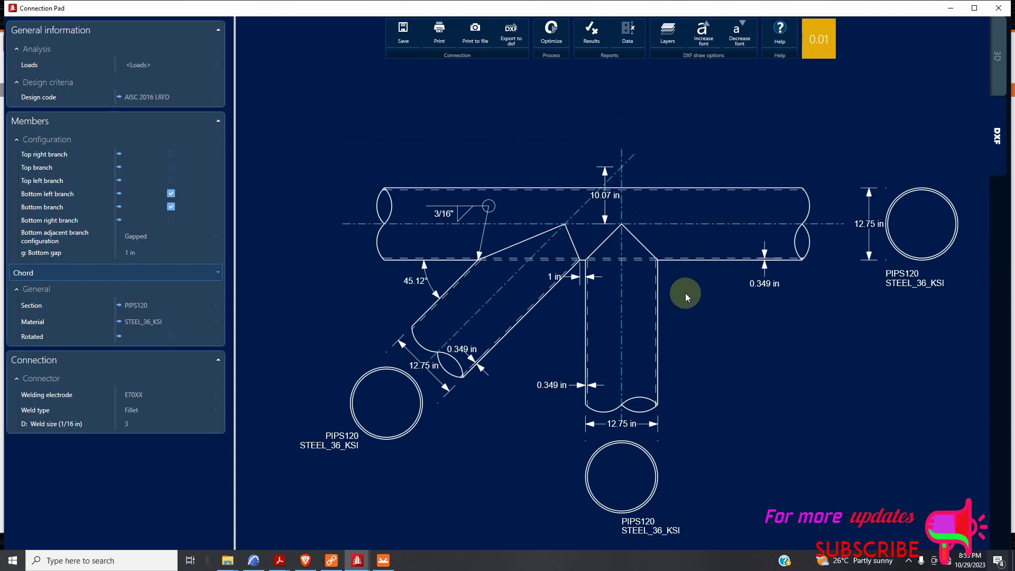
scroll(686, 293, down, 1)
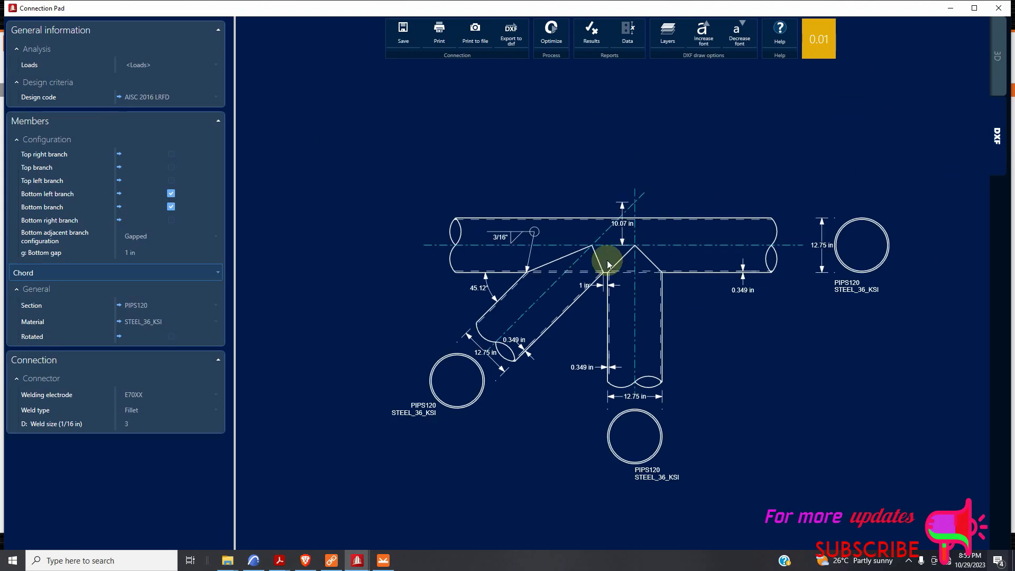
scroll(635, 264, up, 2)
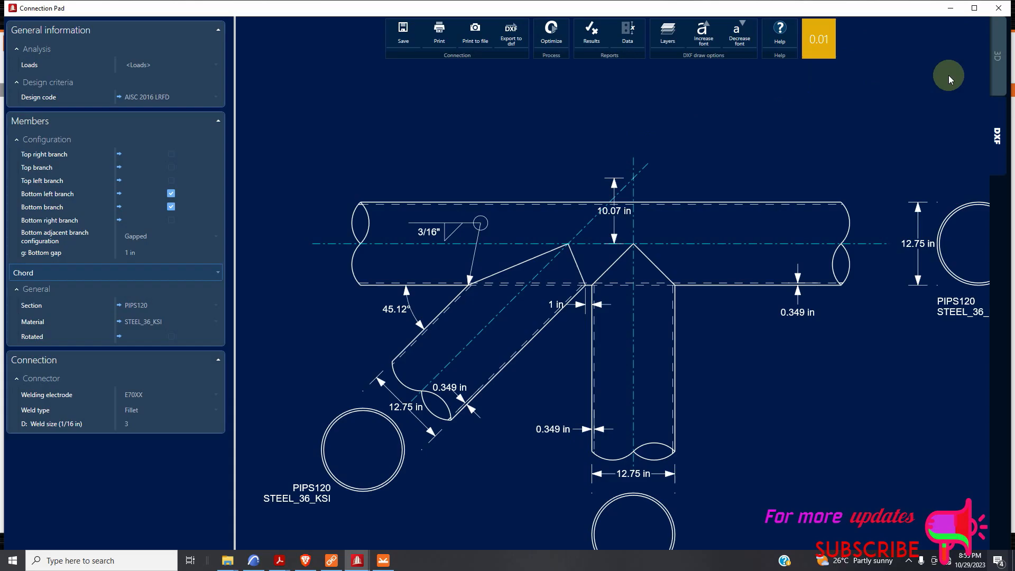
click(1009, 17)
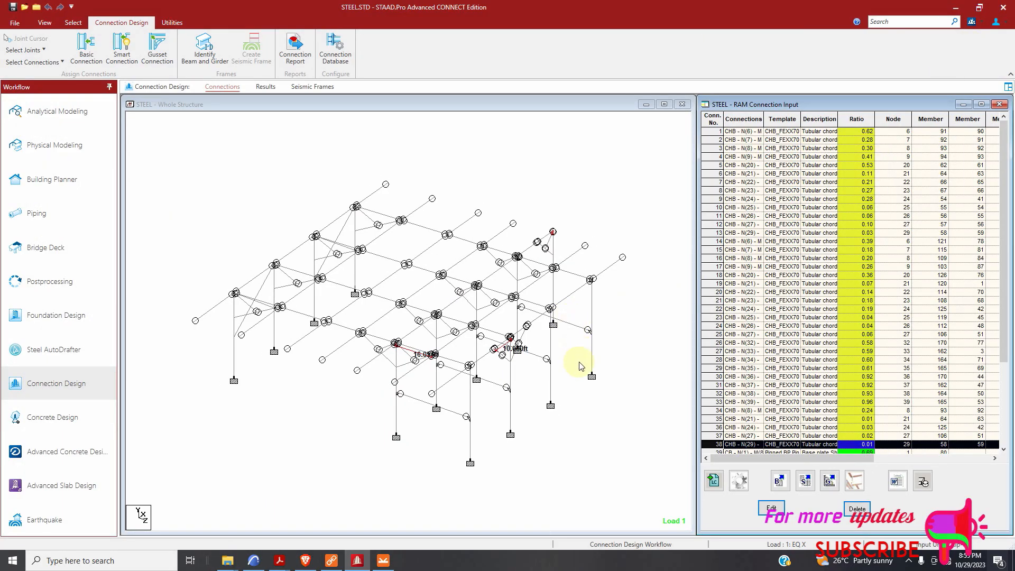
Activate the Geometry Cursor and select the node and members of the column joint with two braces near the structure's middle
scroll(458, 398, up, 2)
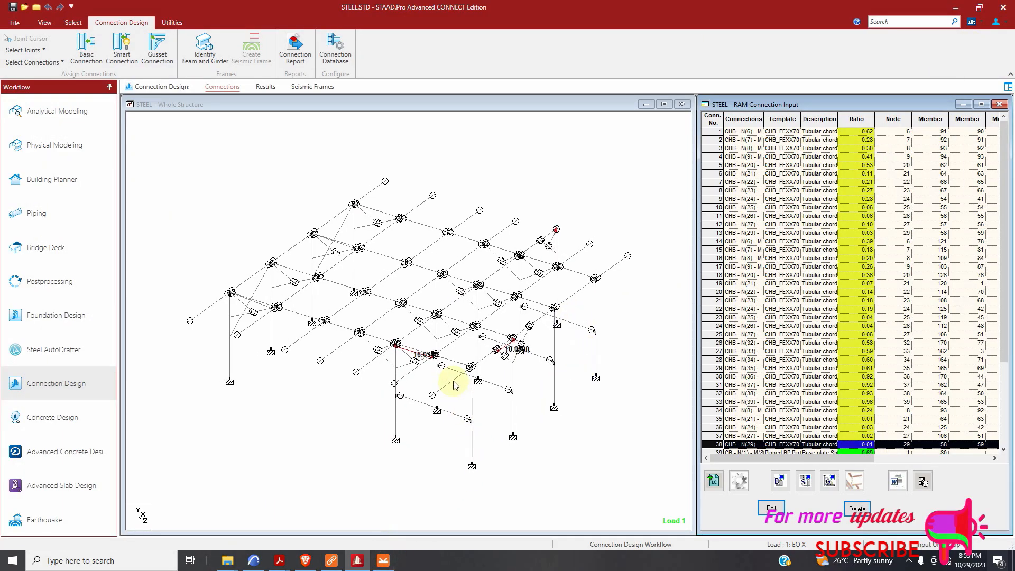
scroll(455, 397, up, 3)
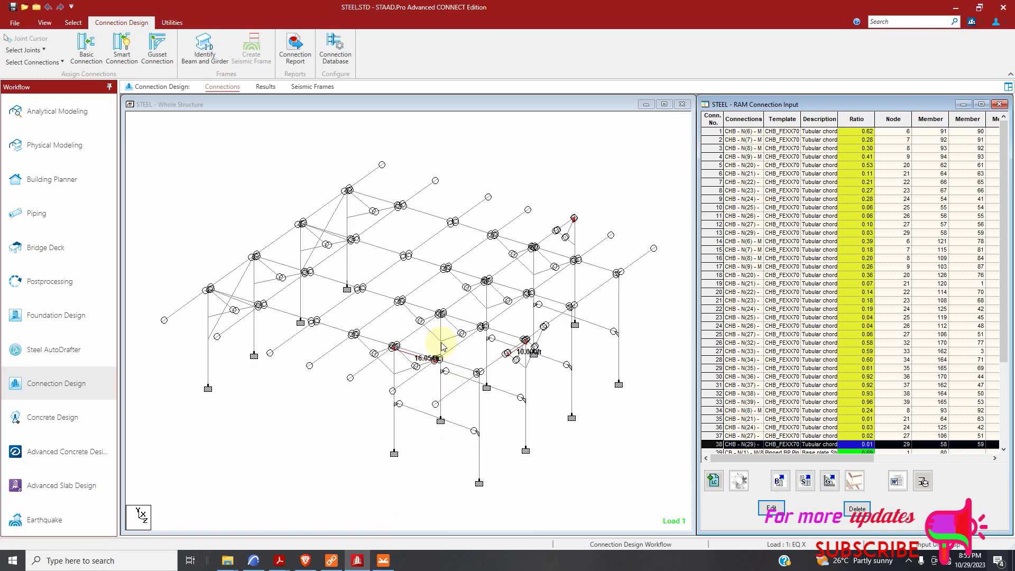
scroll(442, 350, up, 1)
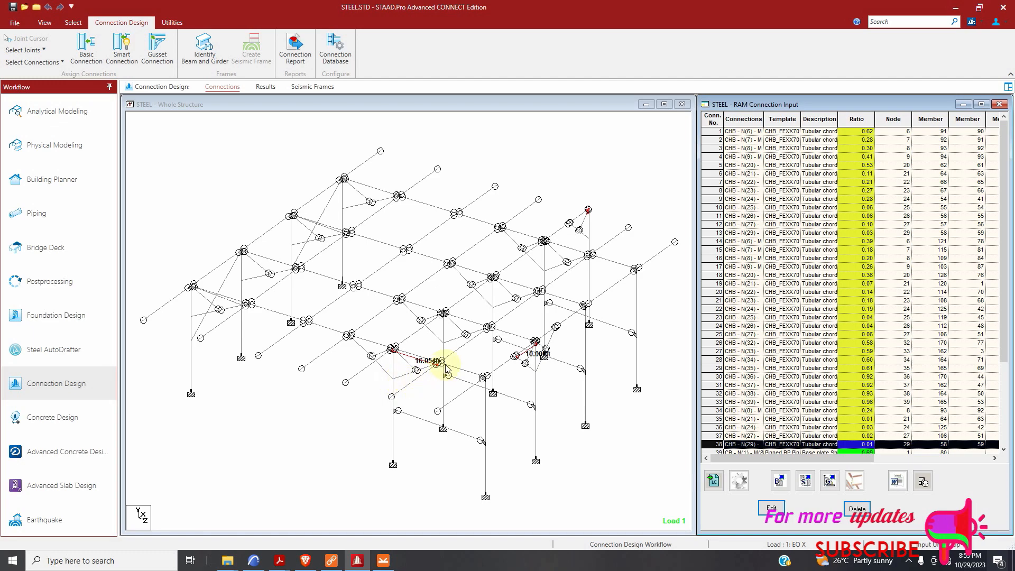
scroll(429, 443, down, 1)
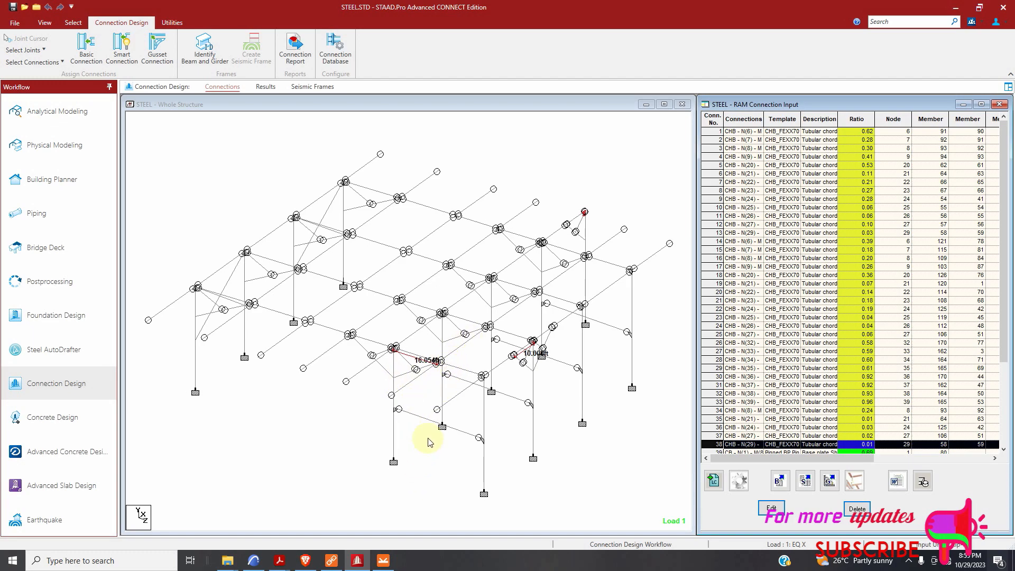
click(444, 345)
click(478, 367)
right_click(241, 197)
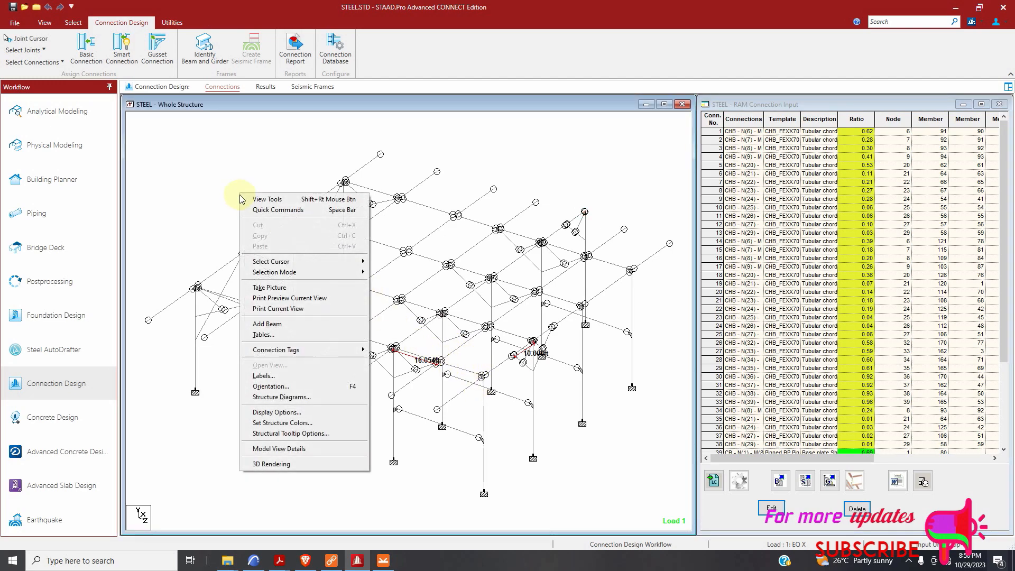
mouse_move(336, 262)
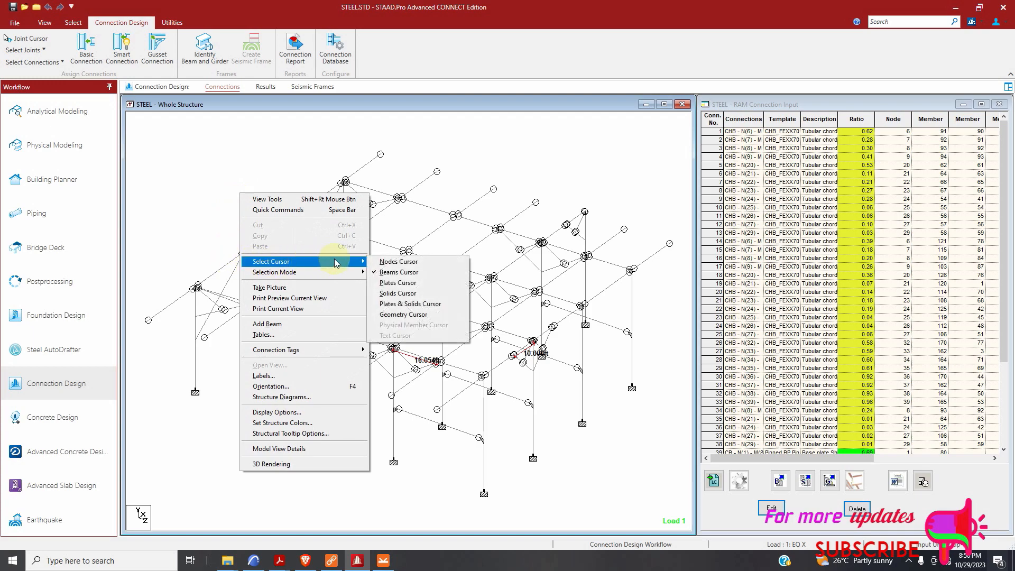
click(410, 305)
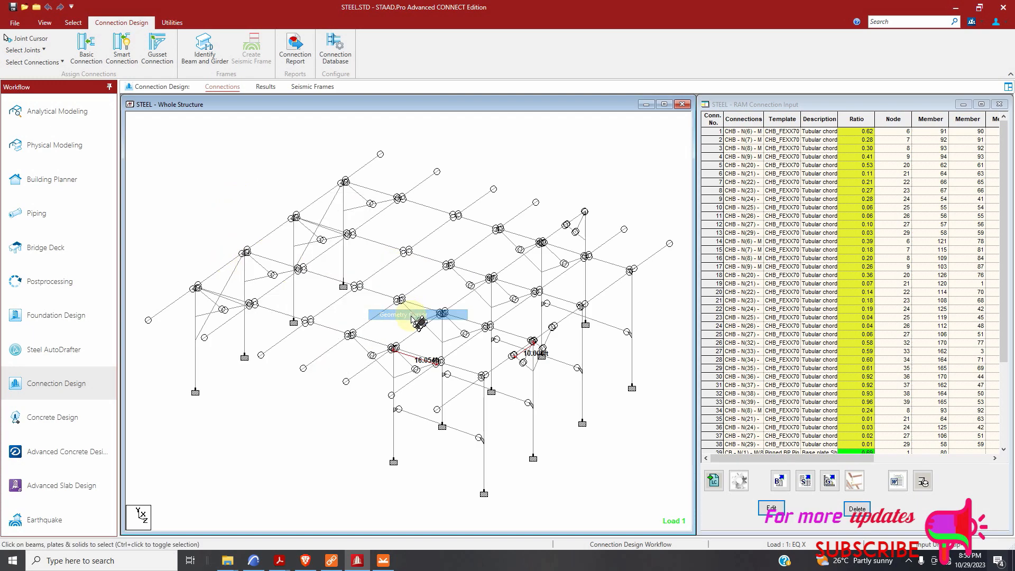
click(443, 344)
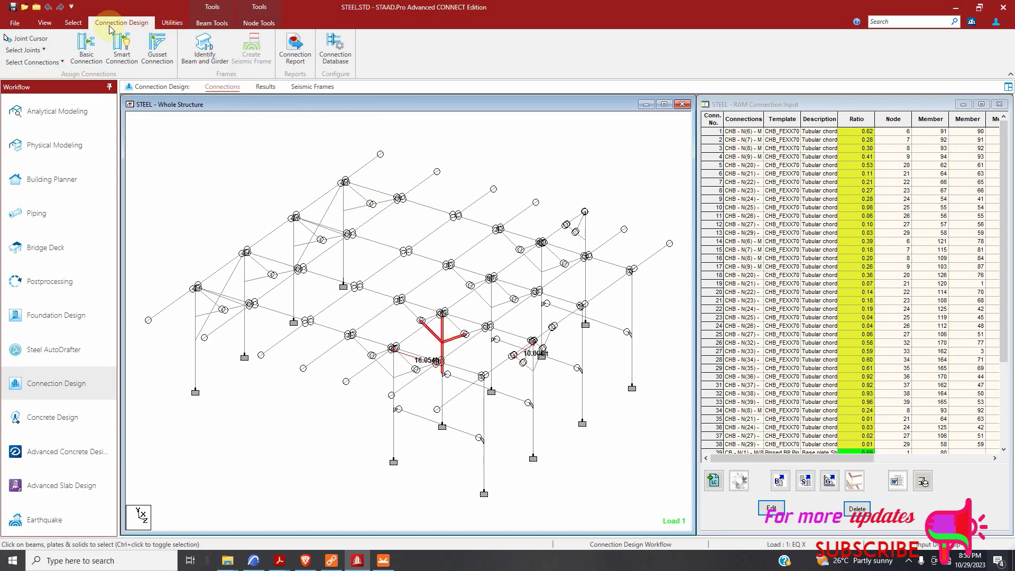
Run the IDEA user tool for the selected joint
click(174, 23)
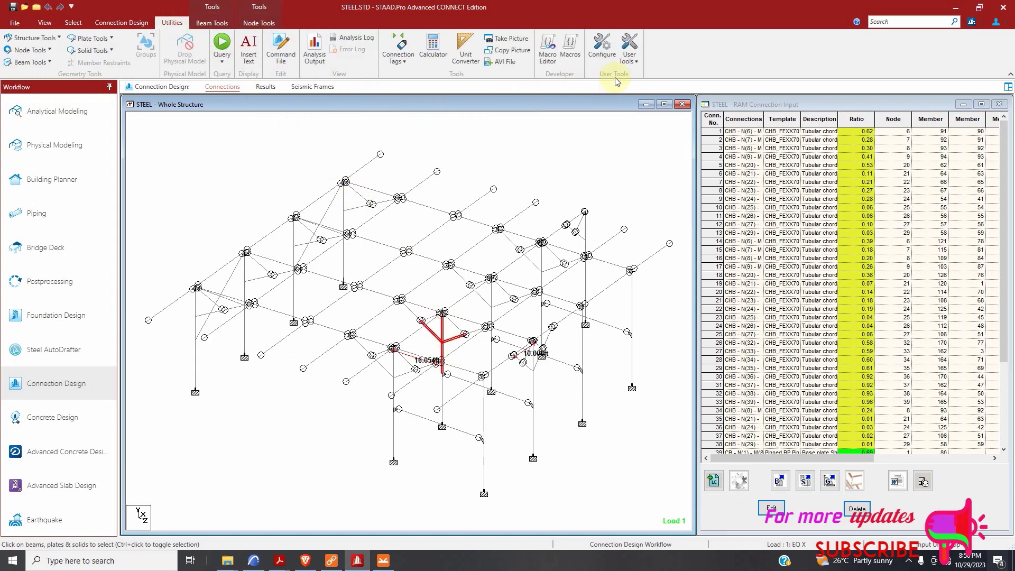
click(630, 53)
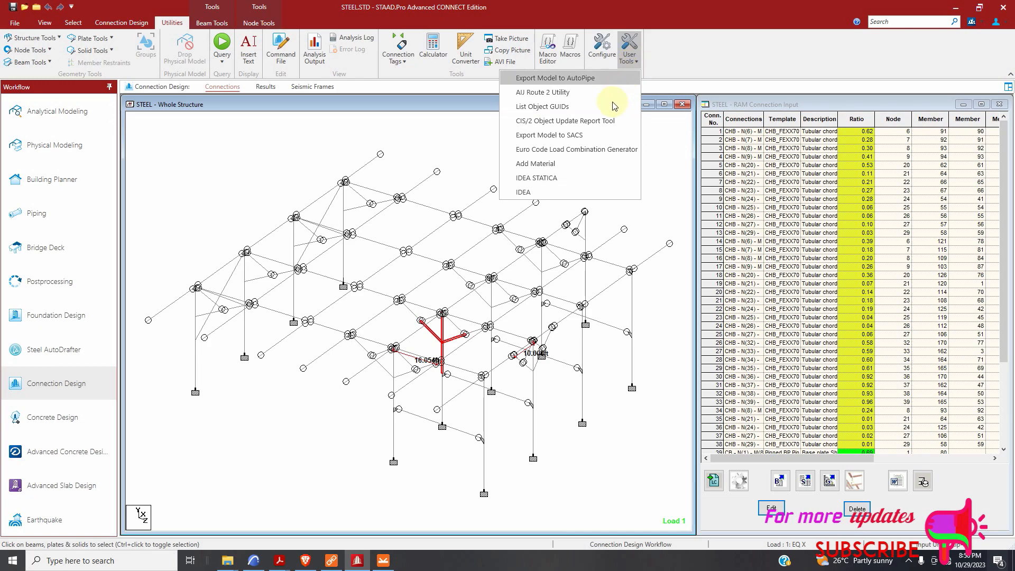
click(528, 192)
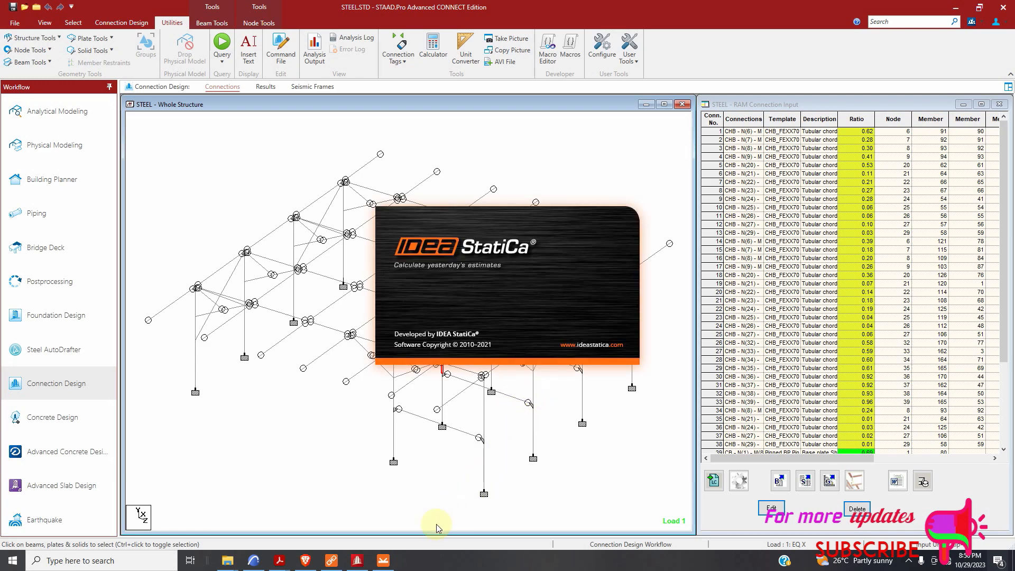
Switch to IDEA StatiCa Connection and close the Con 63 model, saving its data
click(384, 562)
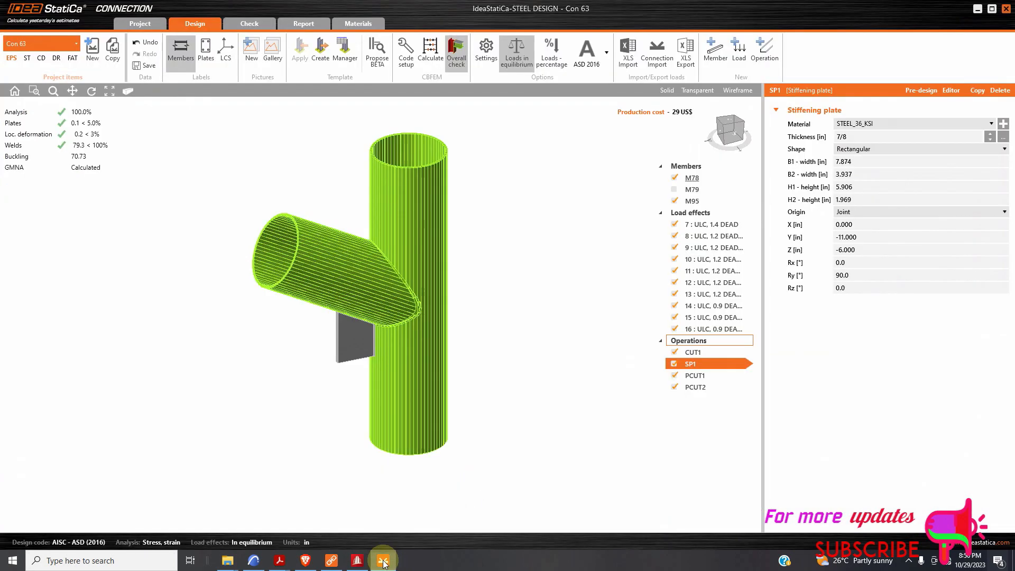
click(1006, 8)
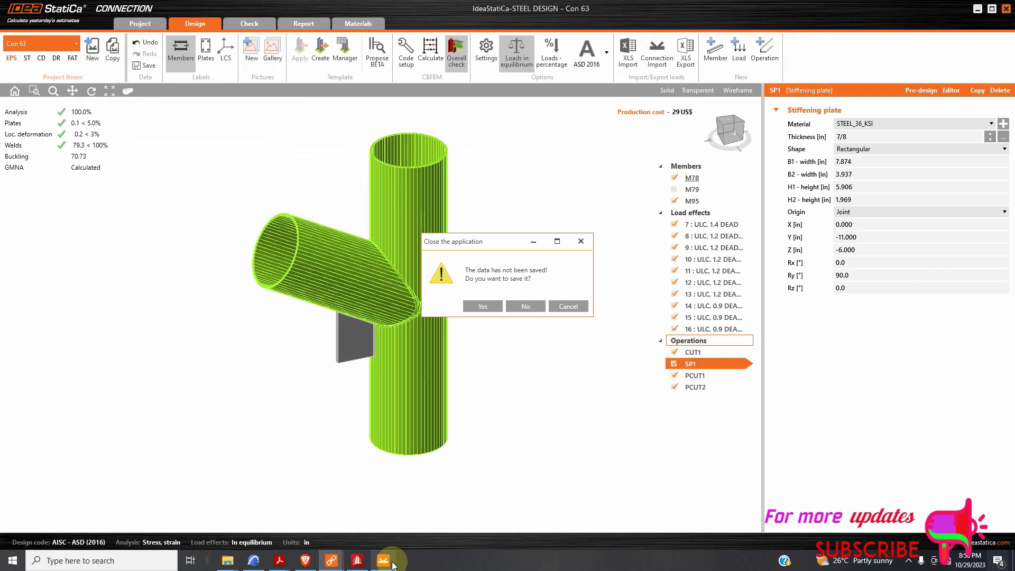
click(383, 560)
click(483, 306)
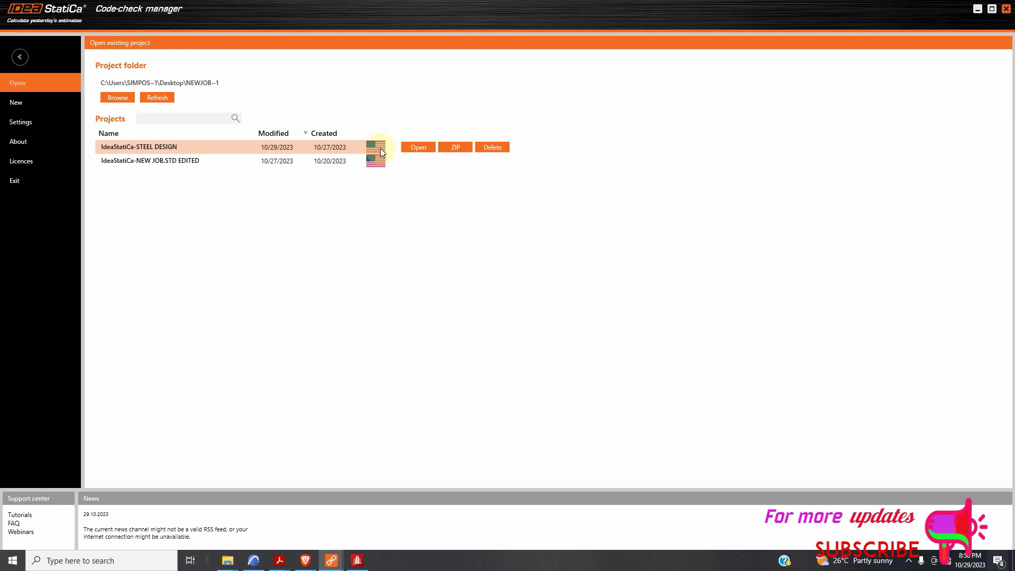
Import the selected joint into the IdeaStatiCa-STEEL DESIGN project and open the new connection Con 68 for design
click(415, 147)
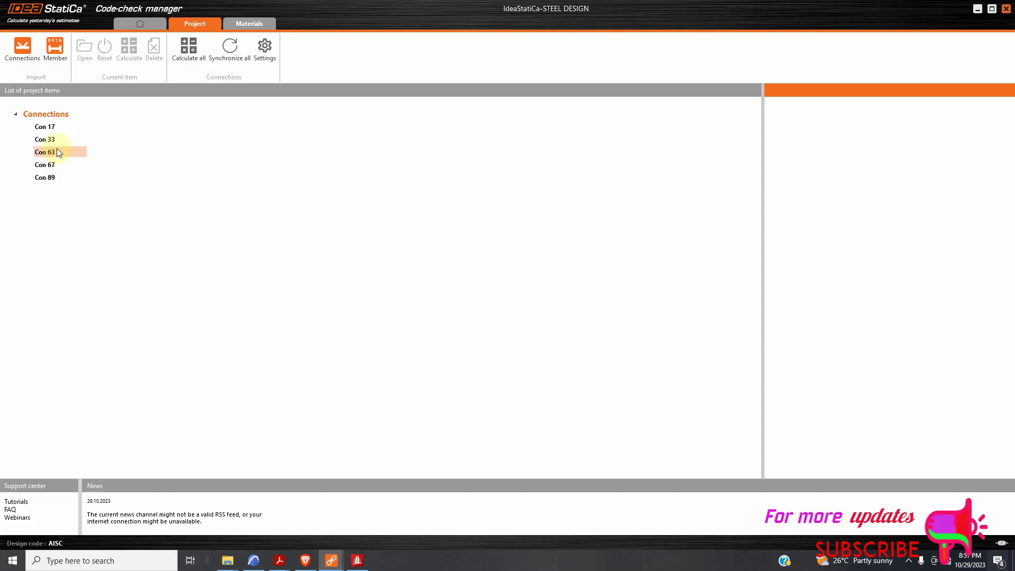
click(21, 51)
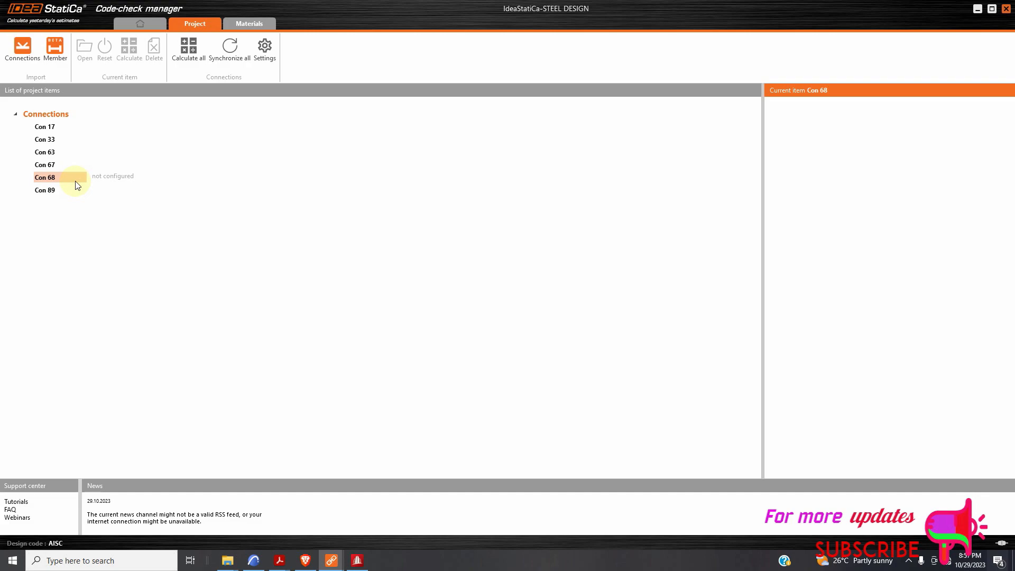
click(76, 182)
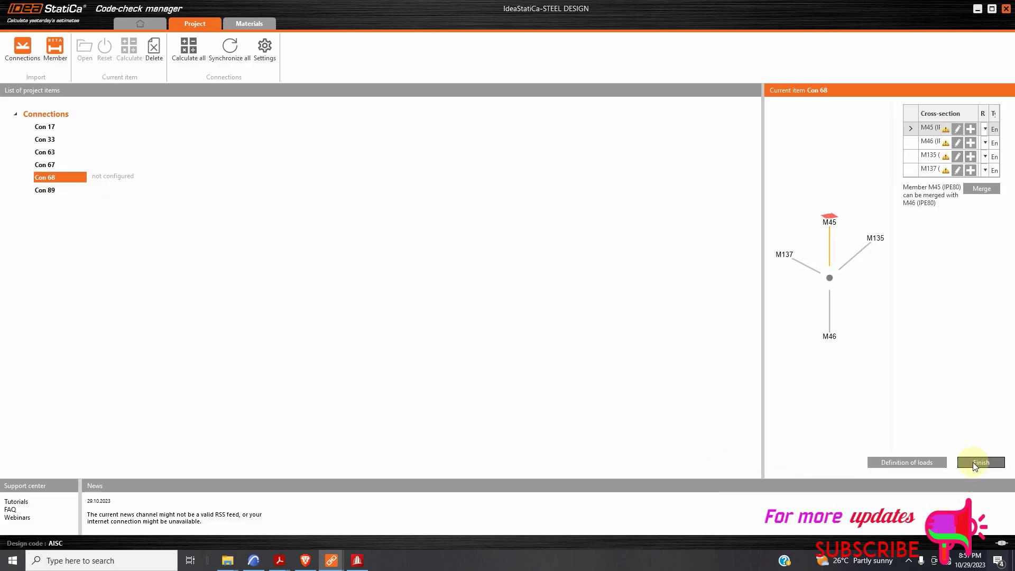
click(916, 458)
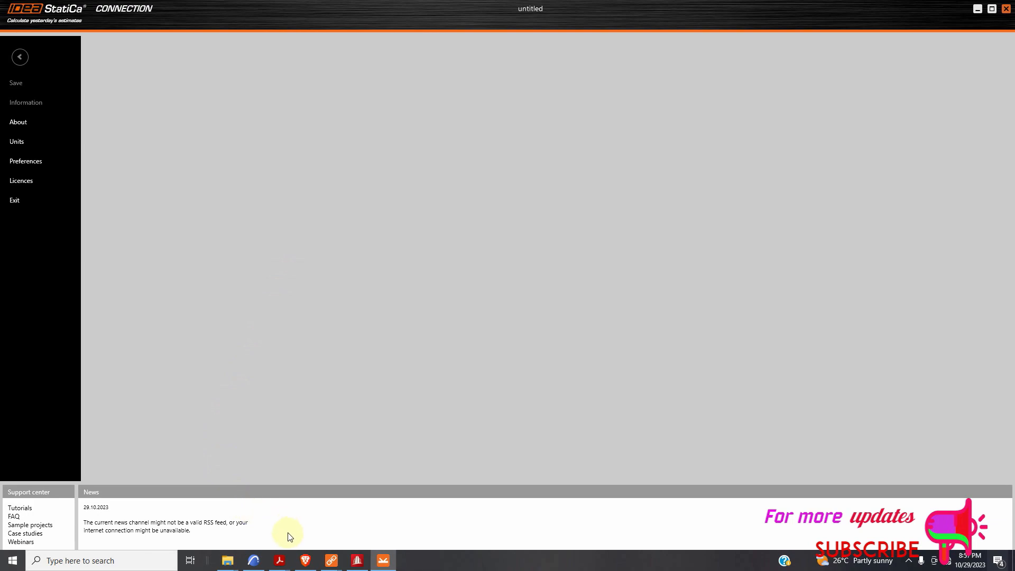
Switch back to STAAD.Pro and examine the connection list and the selected column joint with its two braces
mouse_move(328, 565)
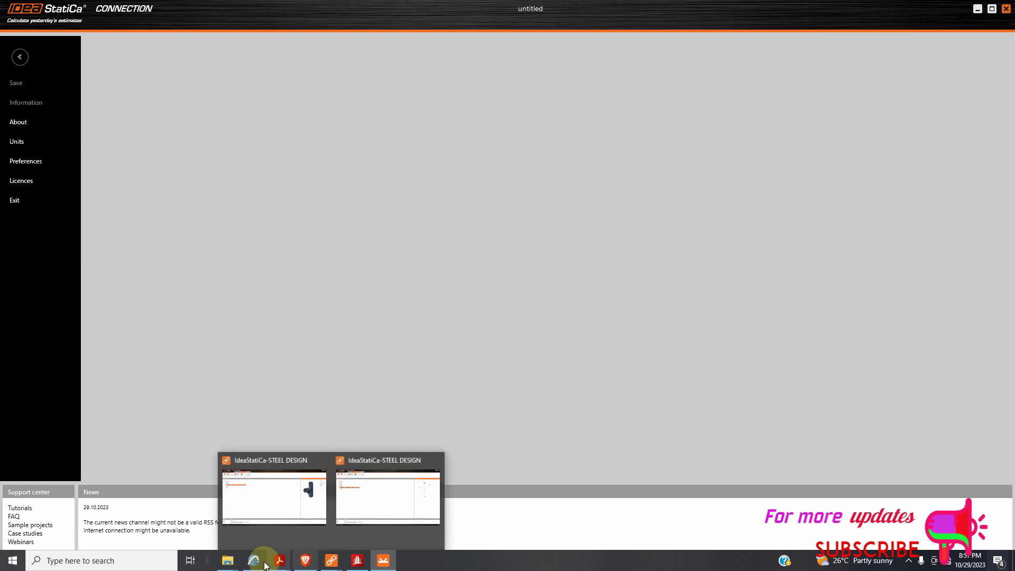
click(349, 565)
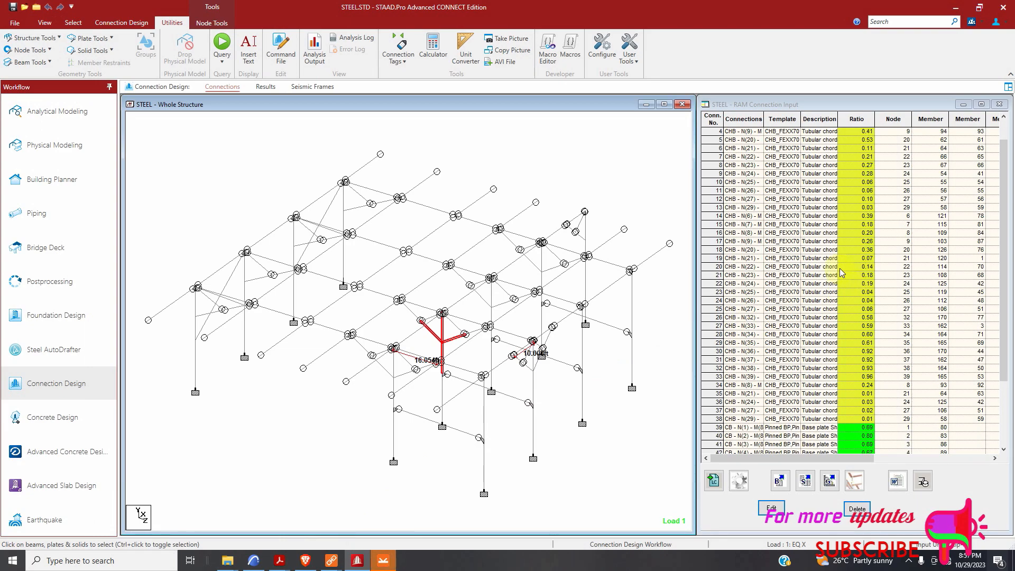
scroll(868, 175, up, 2)
scroll(867, 177, up, 1)
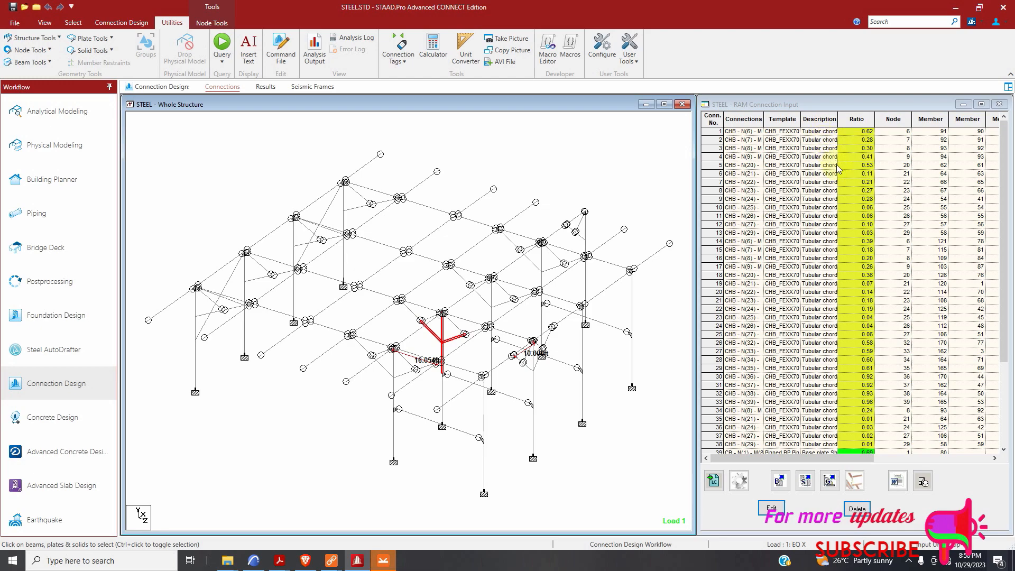
scroll(453, 351, up, 4)
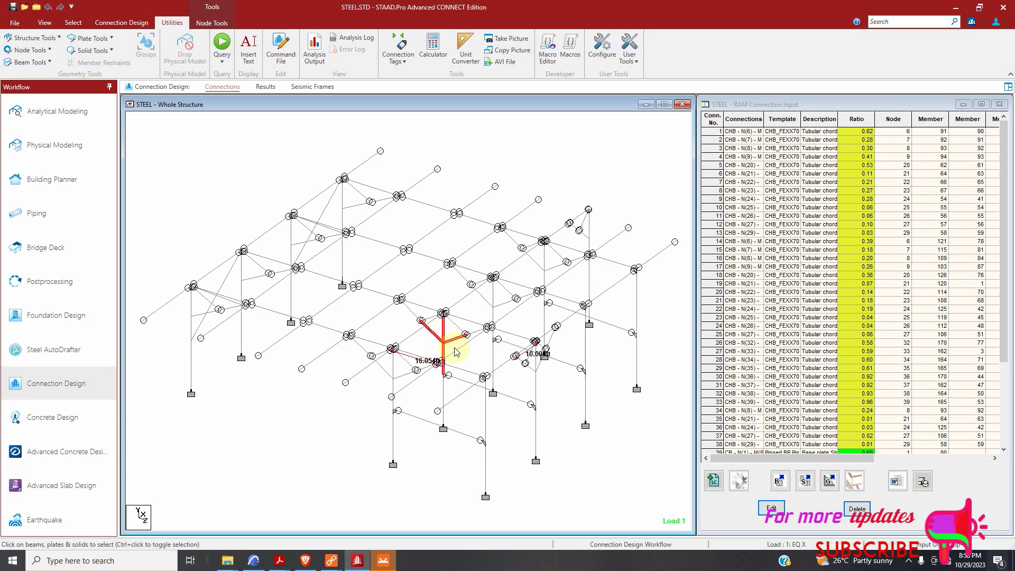
scroll(454, 351, up, 5)
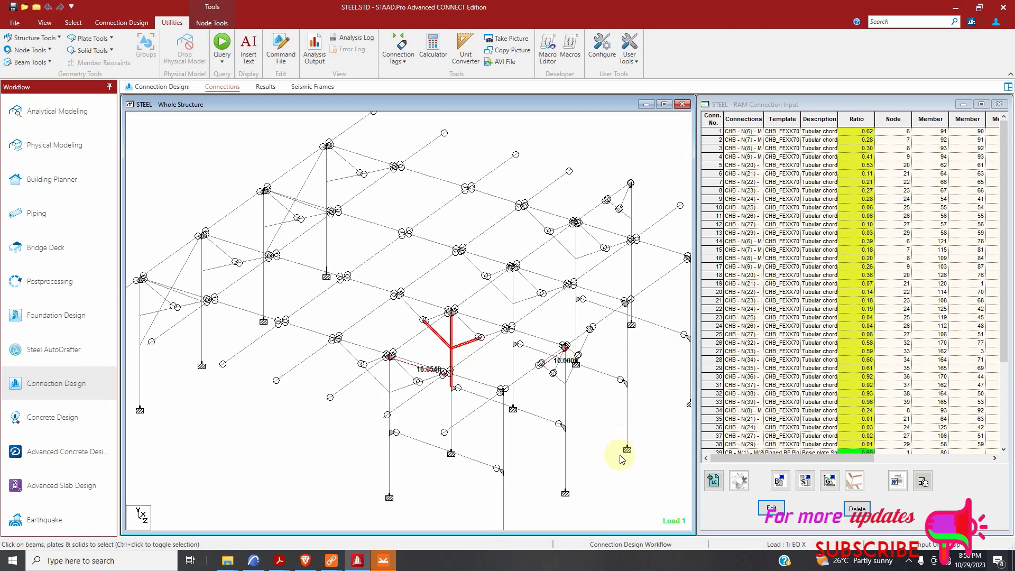
Switch to Con 68 in IDEA StatiCa Connection and set the cross-section of members M135 and M45 to 12 - Pipe12STD
click(383, 562)
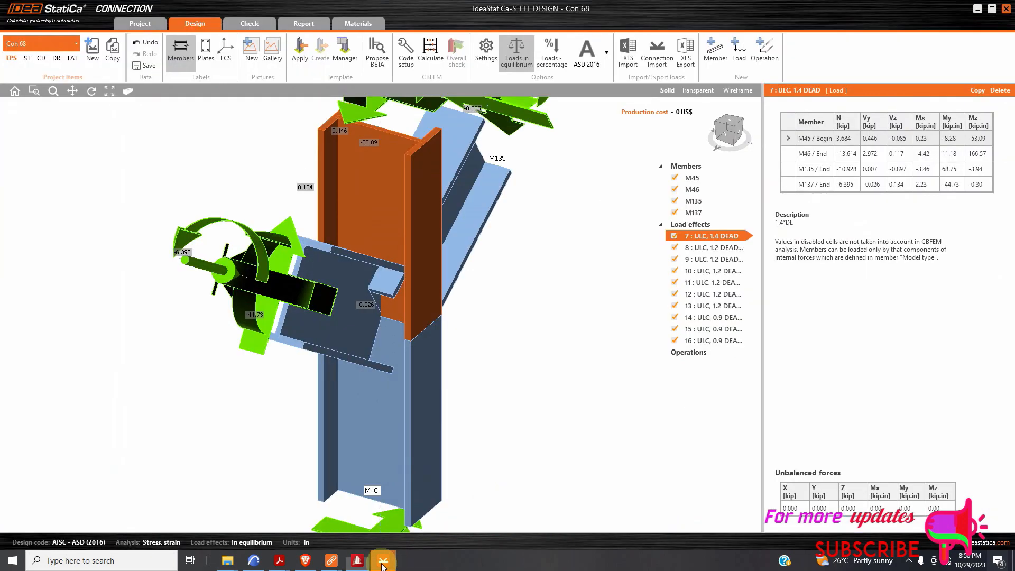
scroll(483, 421, down, 3)
scroll(433, 336, up, 3)
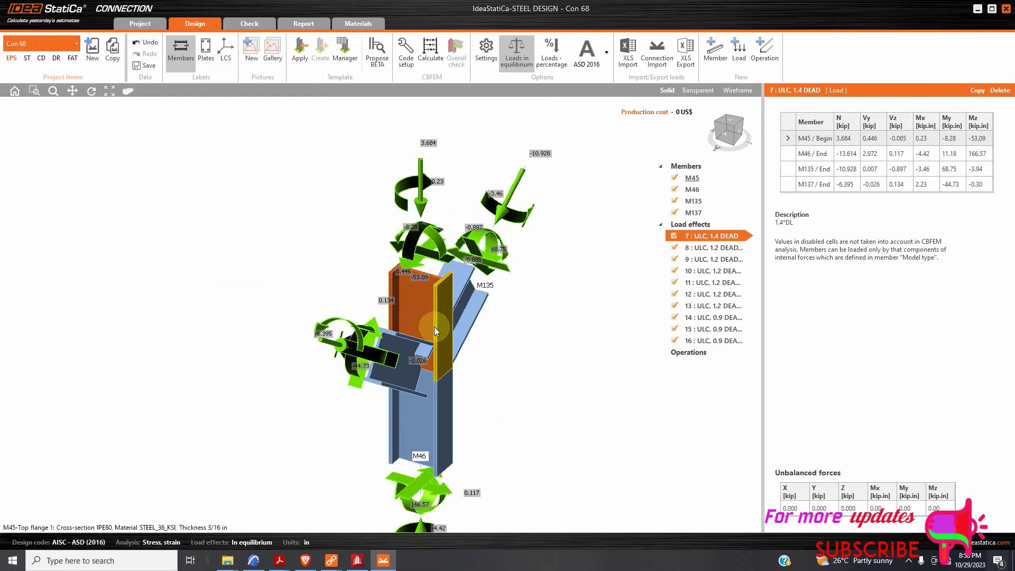
scroll(443, 338, down, 3)
scroll(455, 307, up, 3)
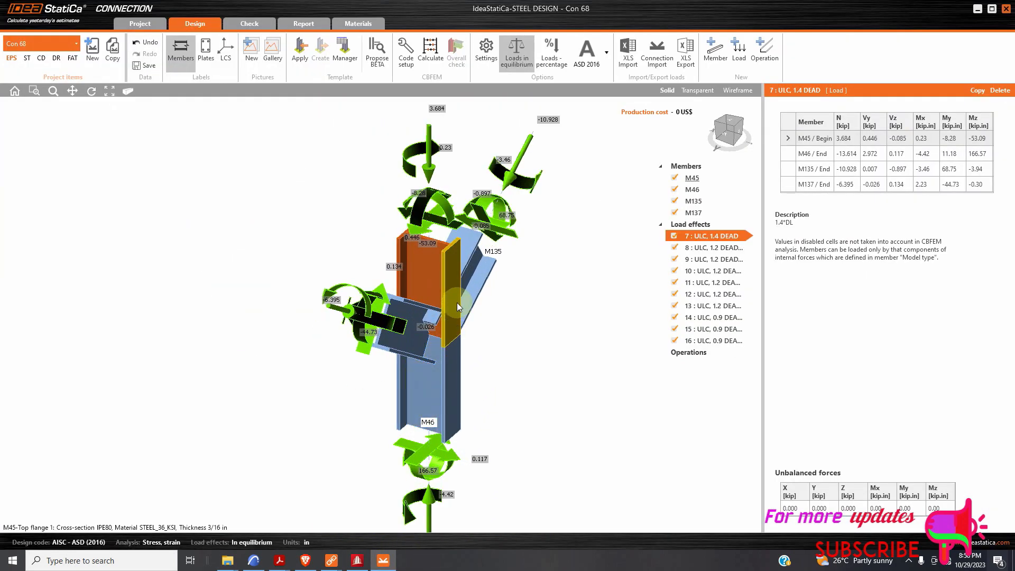
click(484, 270)
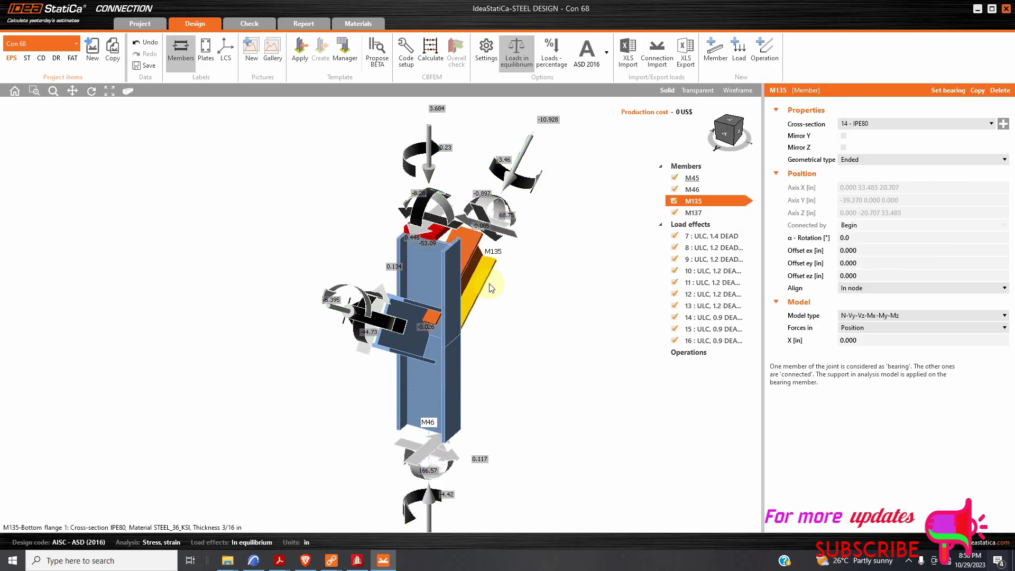
click(910, 126)
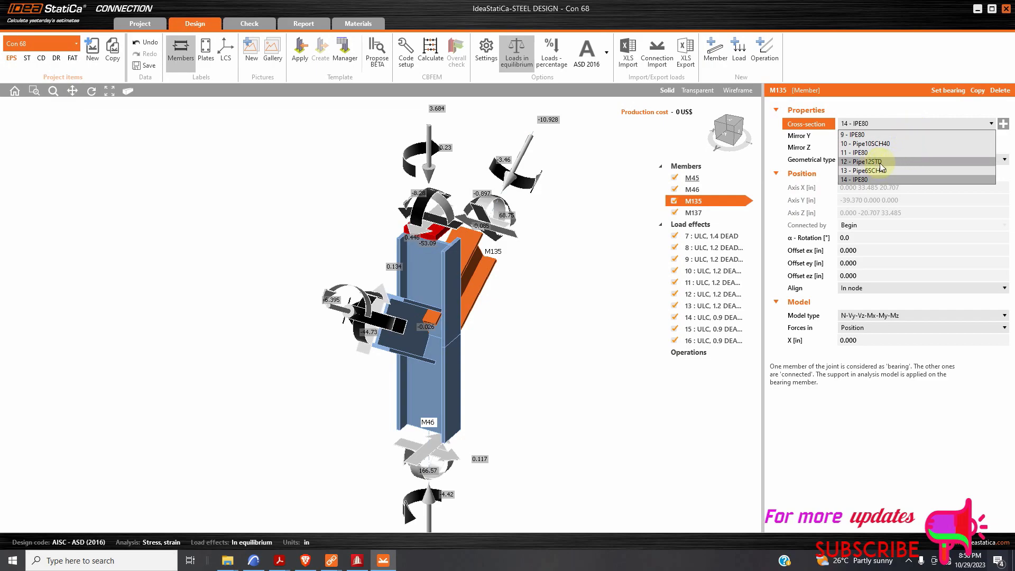
click(888, 162)
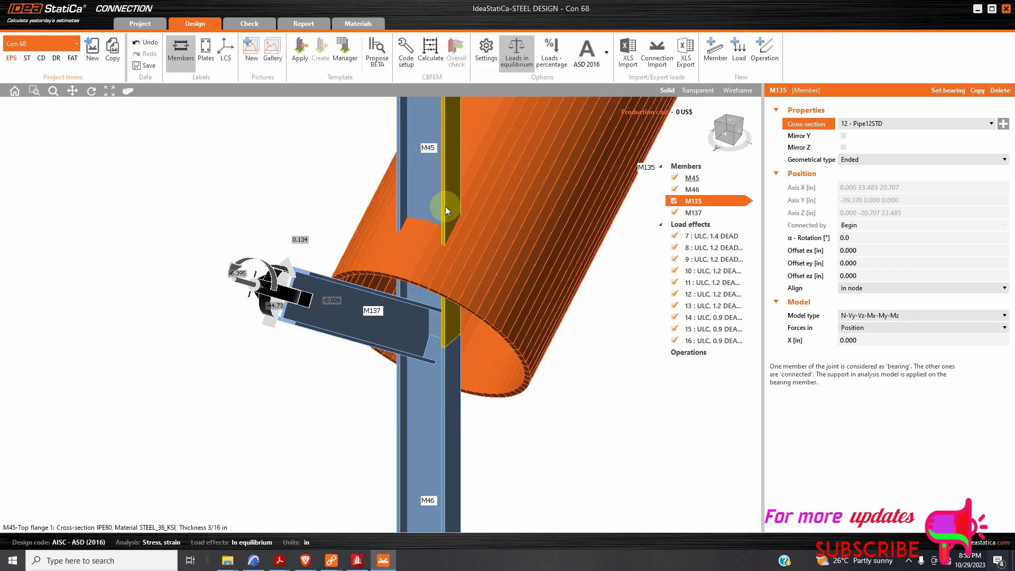
click(445, 206)
click(899, 124)
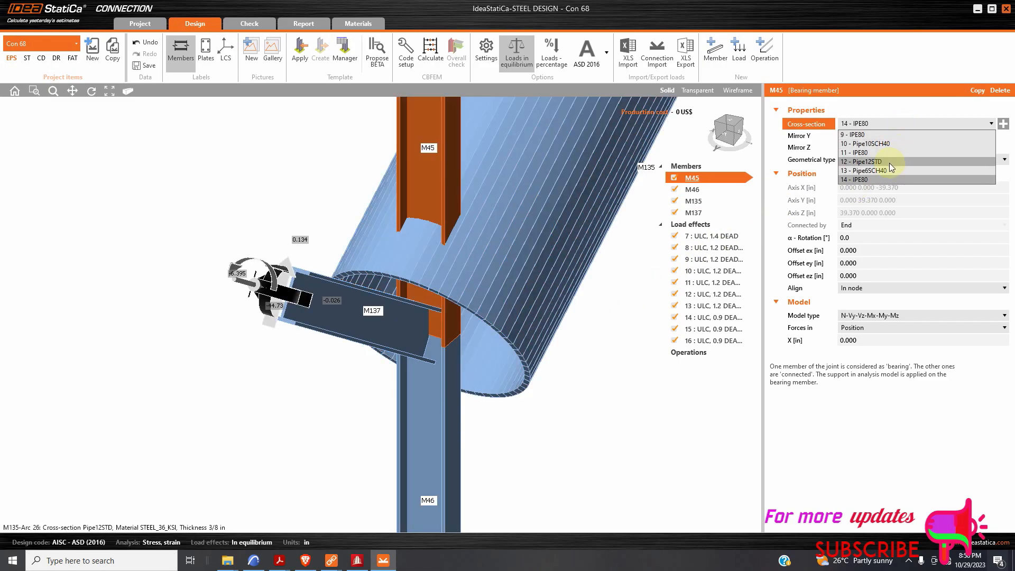
click(890, 163)
Set the cross-section of member M137 to 12 - Pipe12STD and deactivate member M46
click(357, 307)
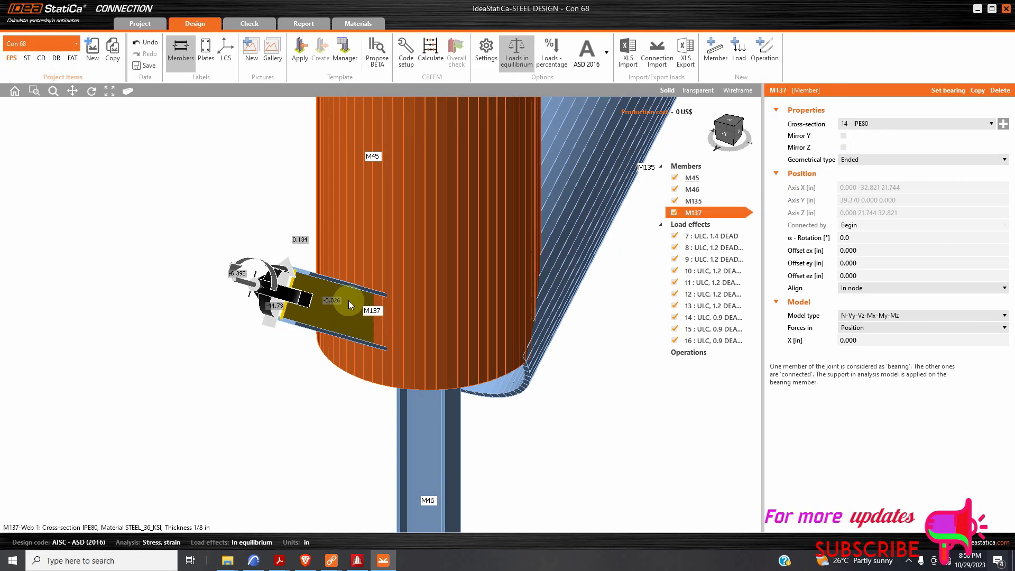
click(905, 125)
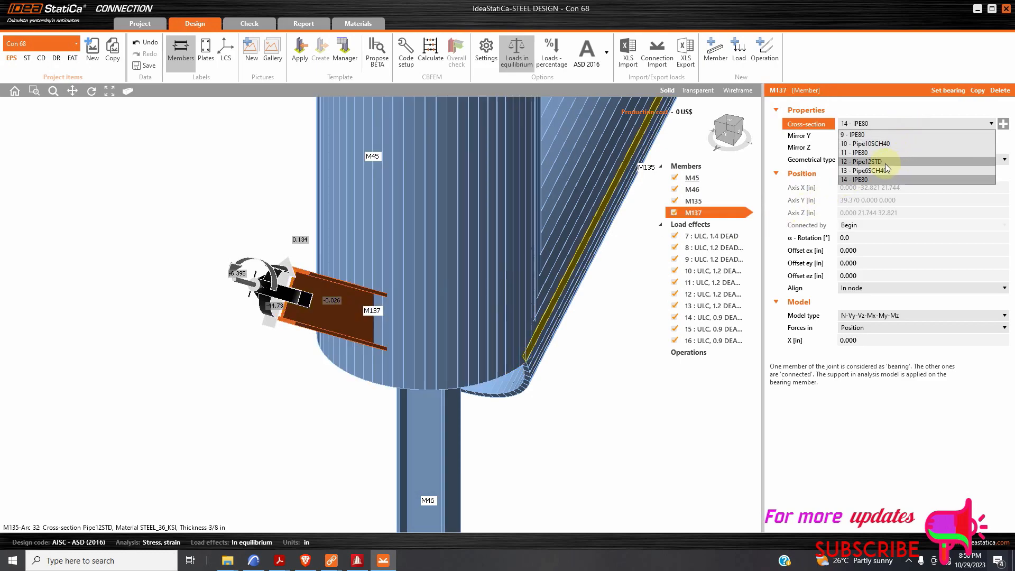
click(888, 163)
scroll(449, 280, down, 5)
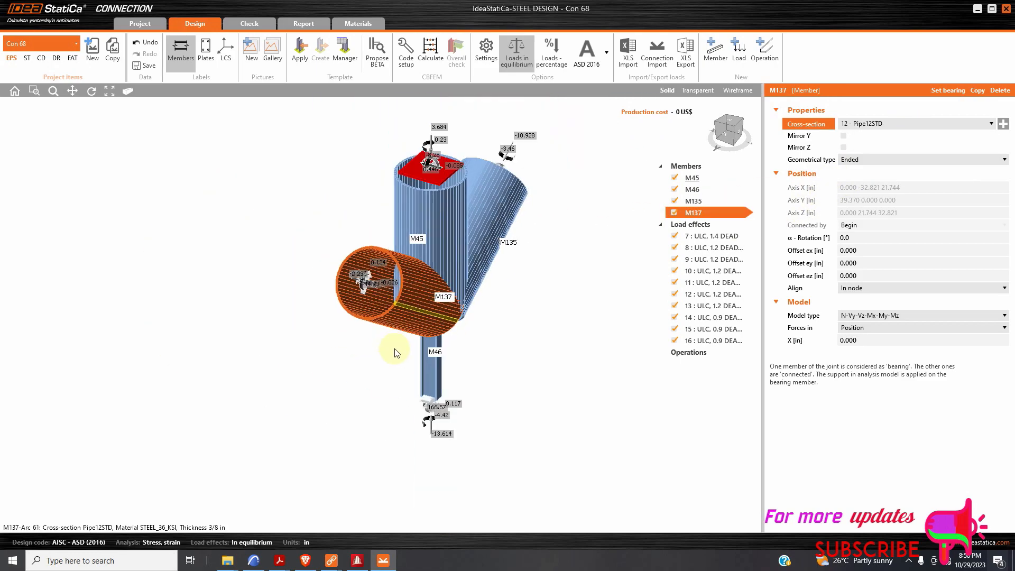
click(438, 367)
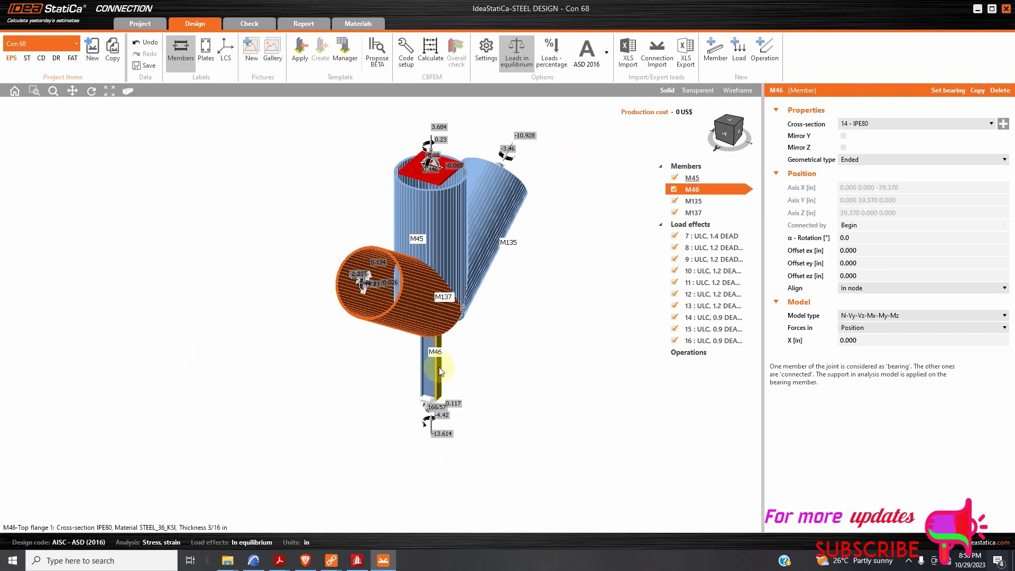
click(676, 189)
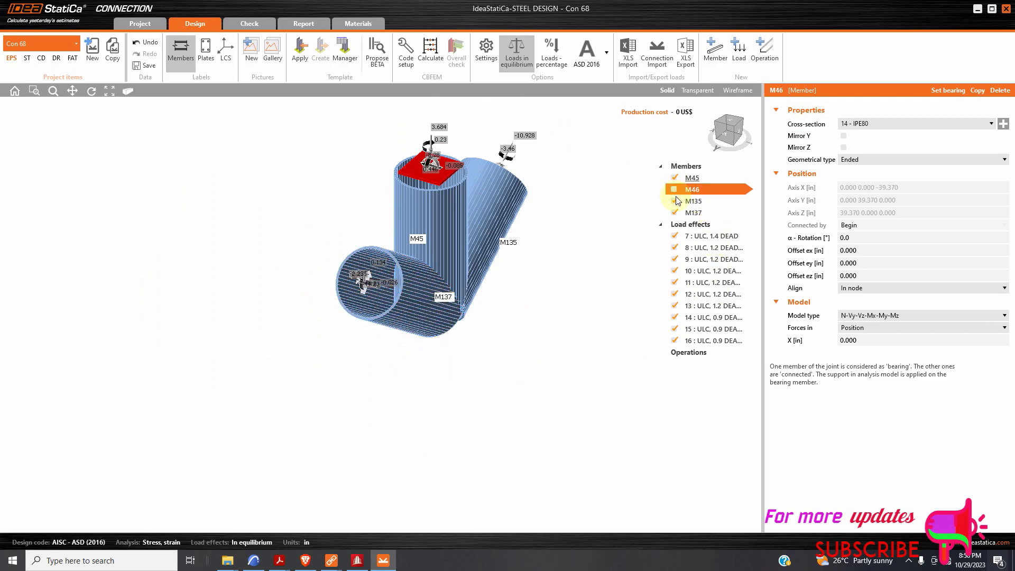
Set the geometrical type of bearing member M45 to Continuous
click(710, 179)
click(880, 162)
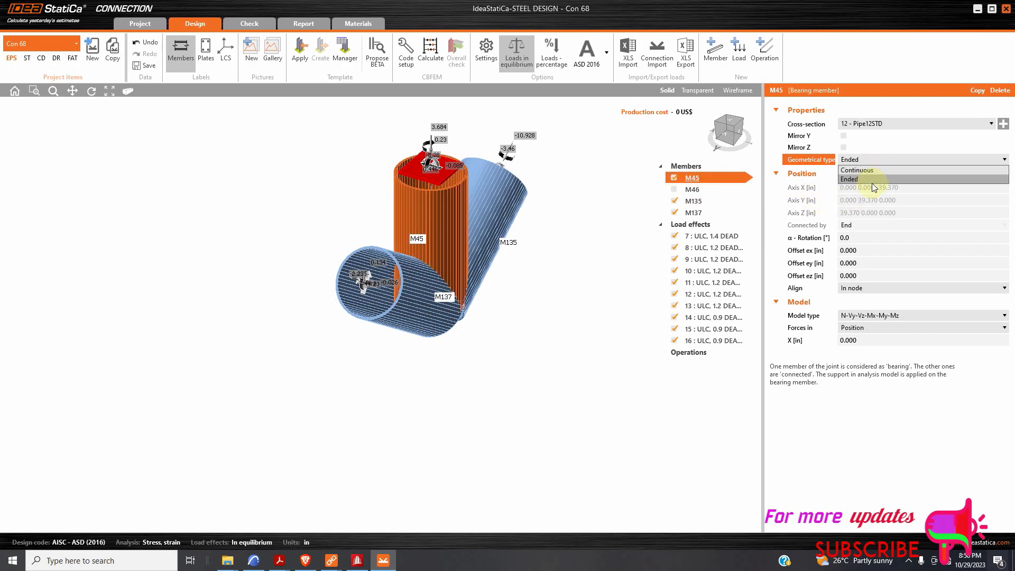
click(875, 179)
click(876, 163)
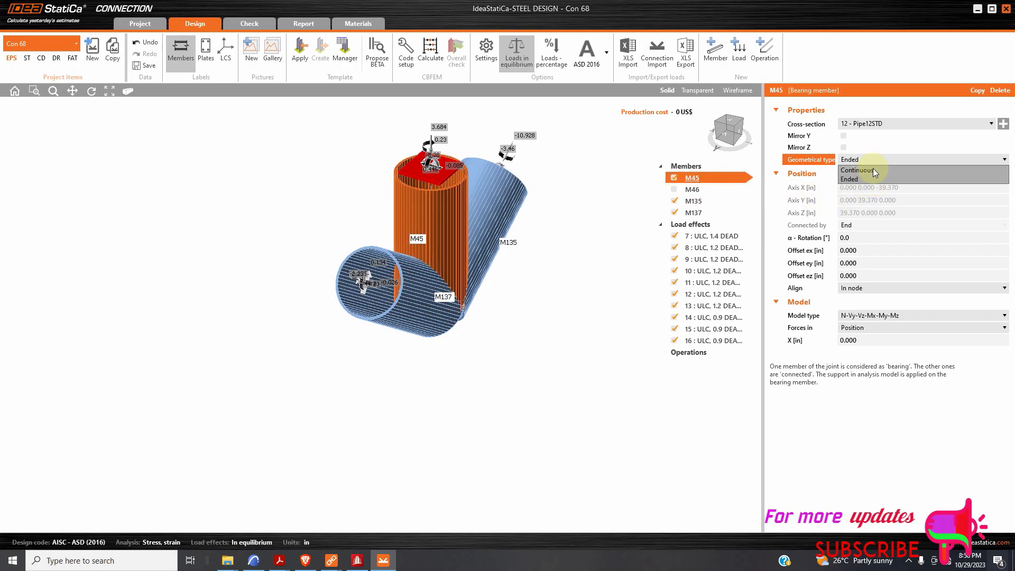
click(874, 169)
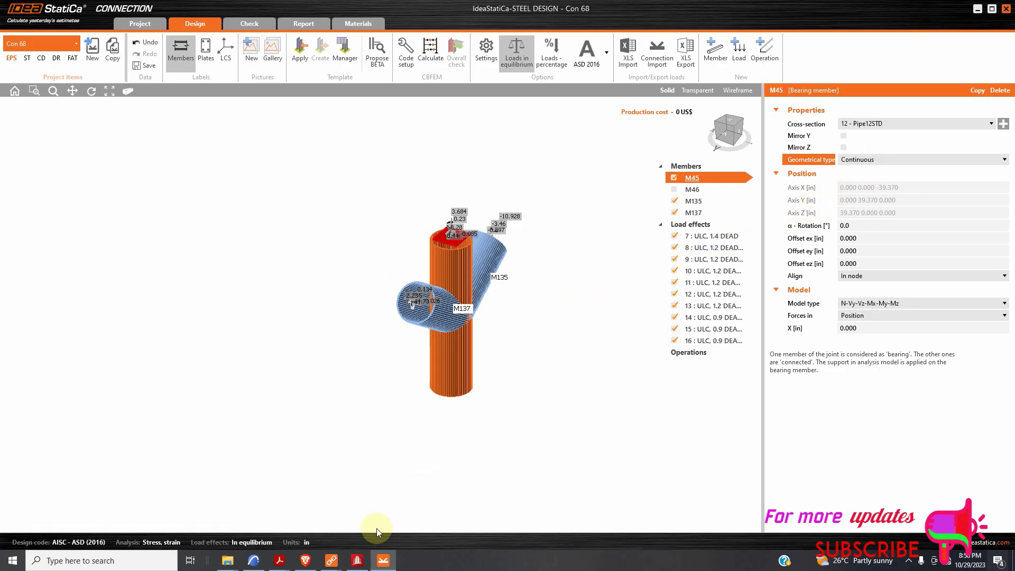
Switch to STAAD.Pro and examine the selected braced column joint within the rendered whole structure
click(357, 561)
scroll(483, 328, up, 4)
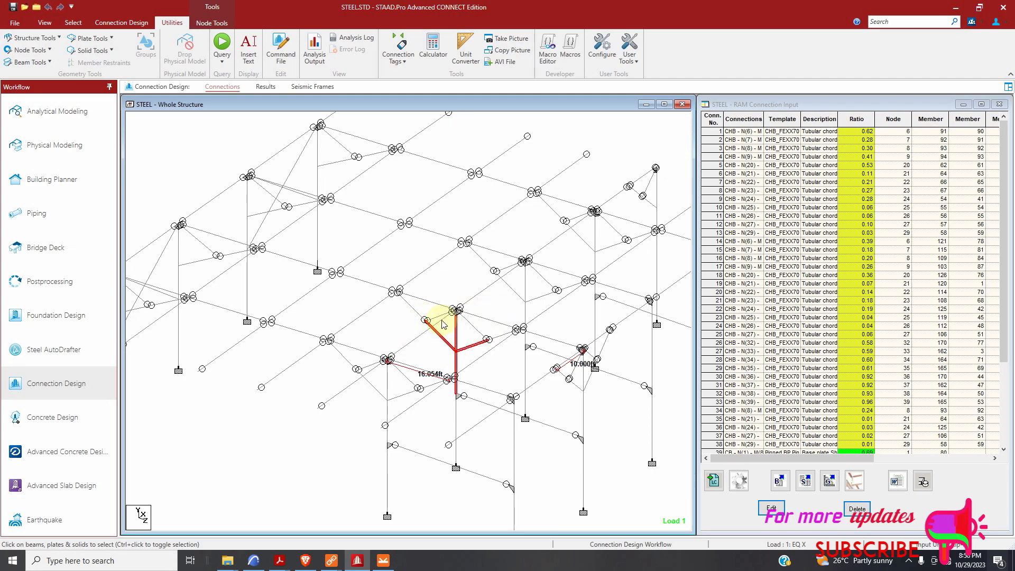
scroll(449, 339, down, 2)
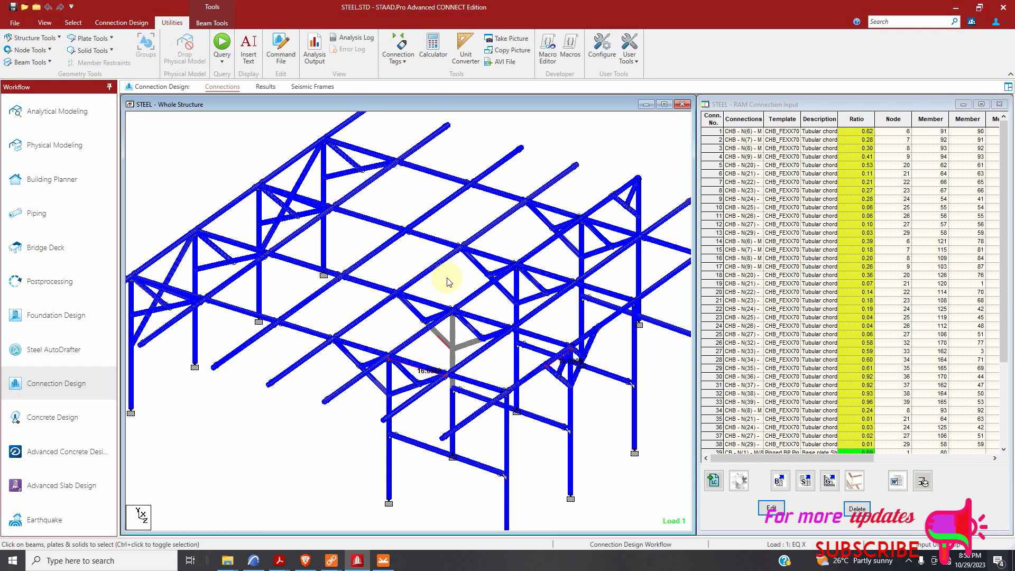
scroll(464, 323, up, 1)
scroll(473, 333, up, 1)
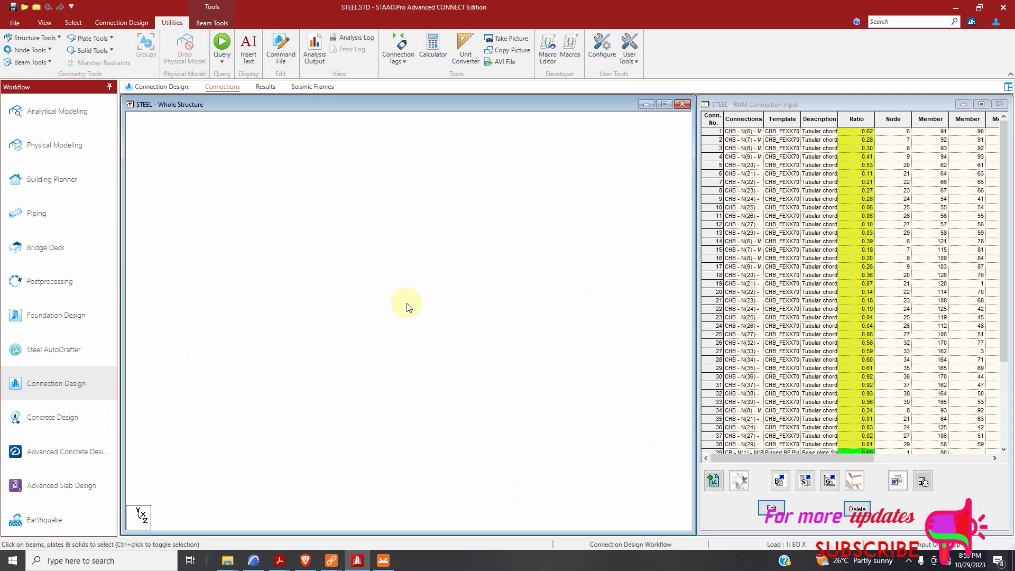
scroll(421, 320, up, 1)
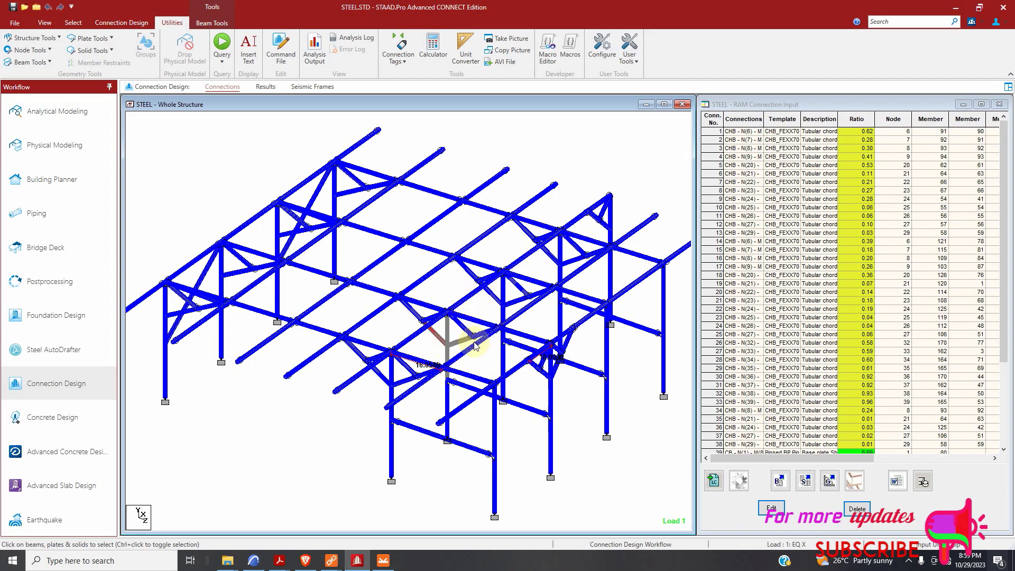
scroll(435, 339, down, 1)
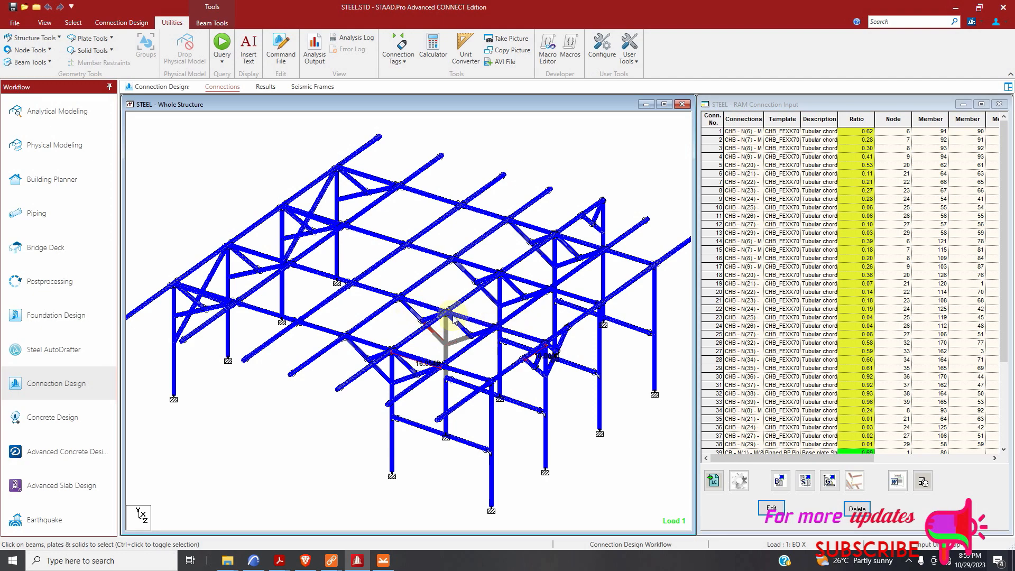
Switch back to IDEA StatiCa Connection and add a cut of member M135 by M45 with the Surface cutting method
click(382, 560)
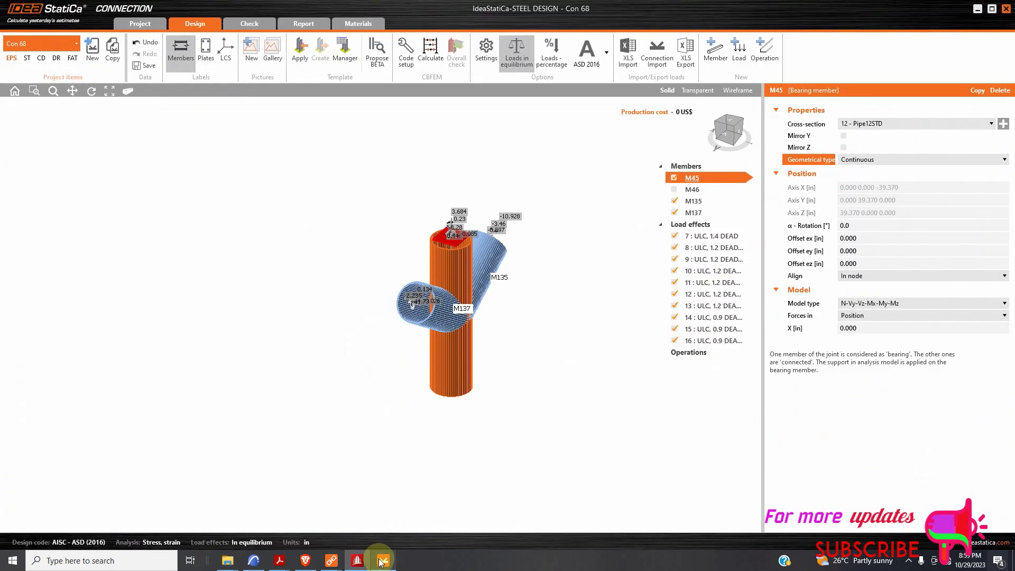
scroll(477, 320, up, 3)
scroll(476, 319, down, 4)
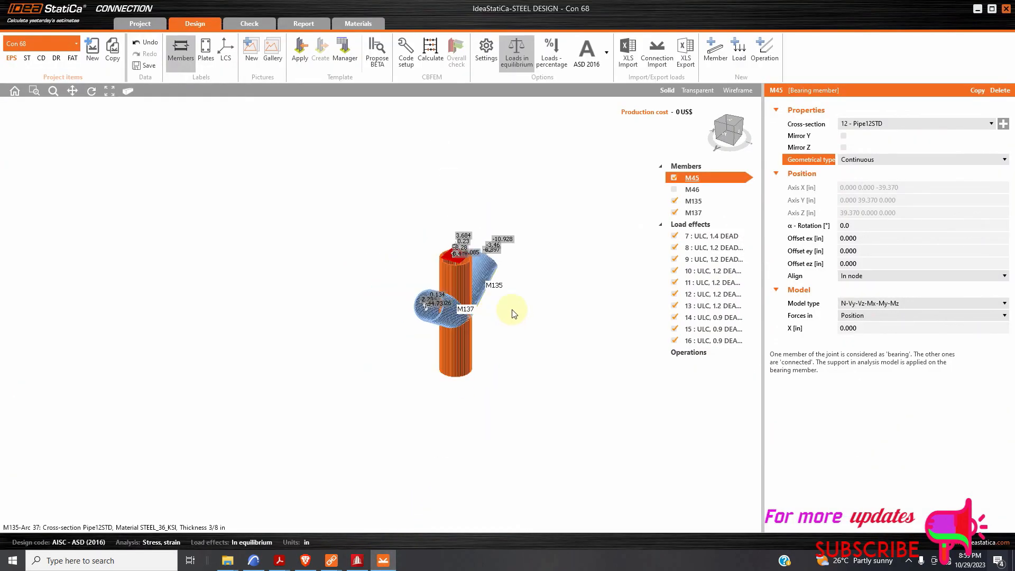
scroll(592, 178, up, 1)
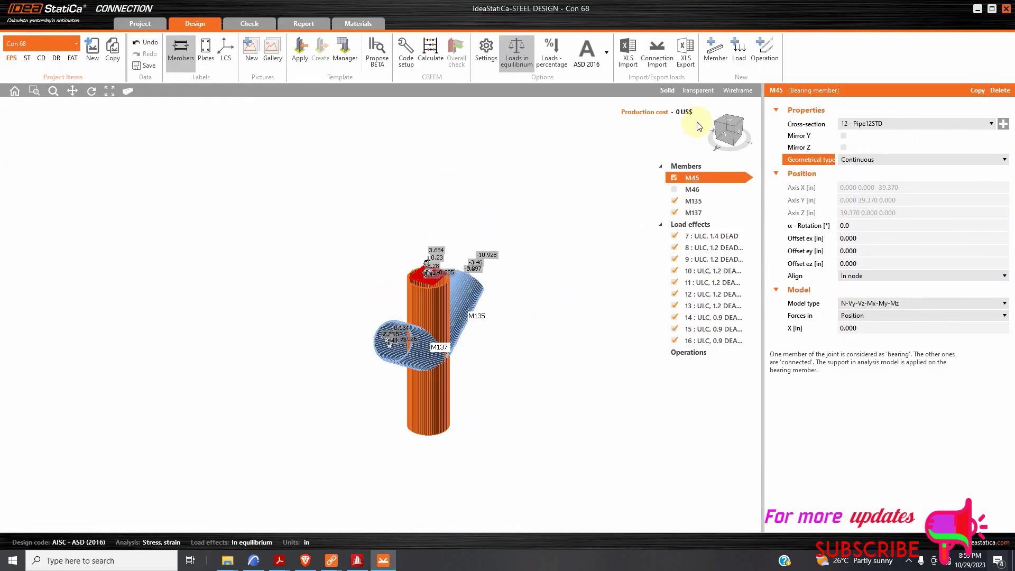
click(763, 59)
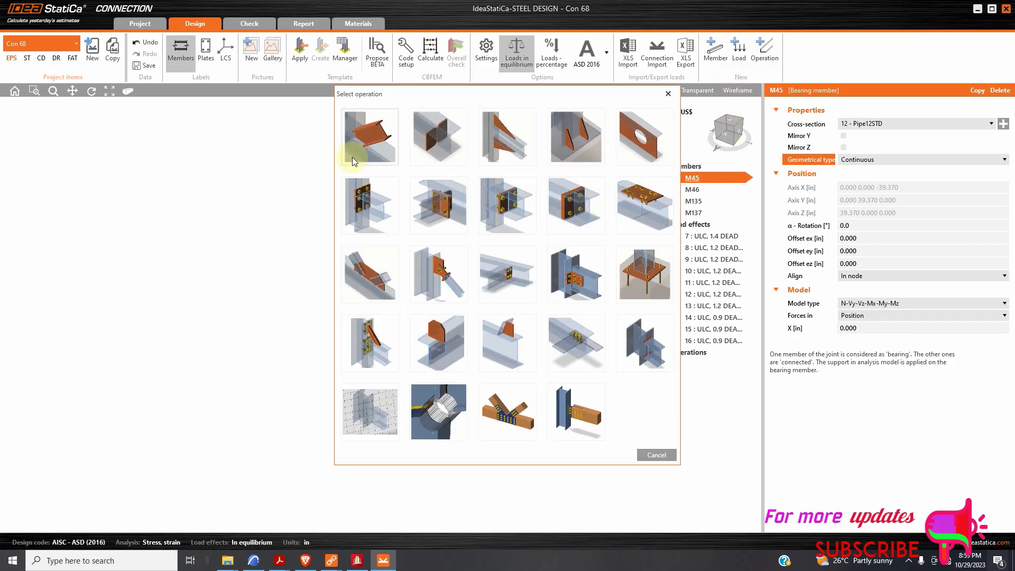
click(665, 428)
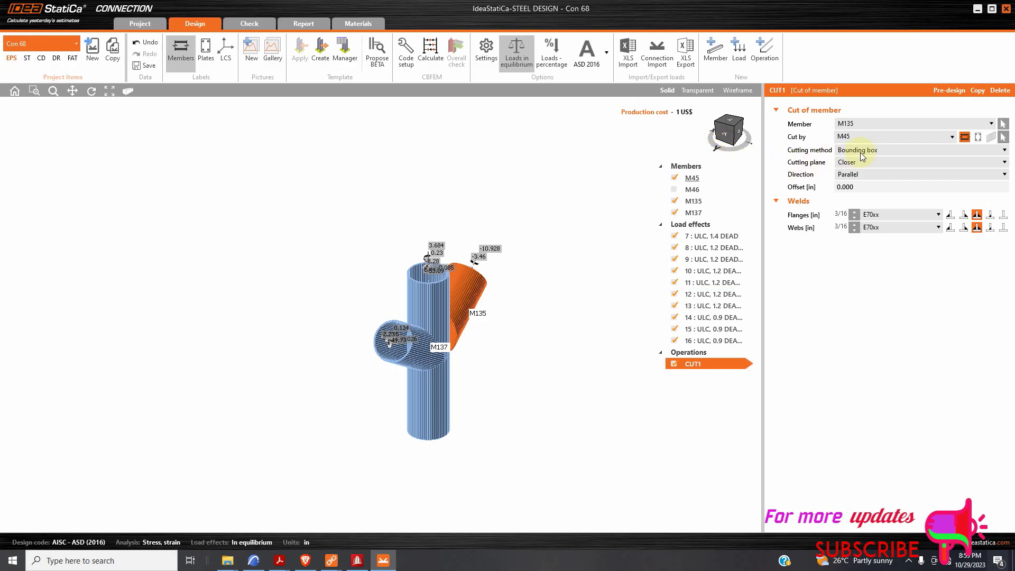
click(880, 151)
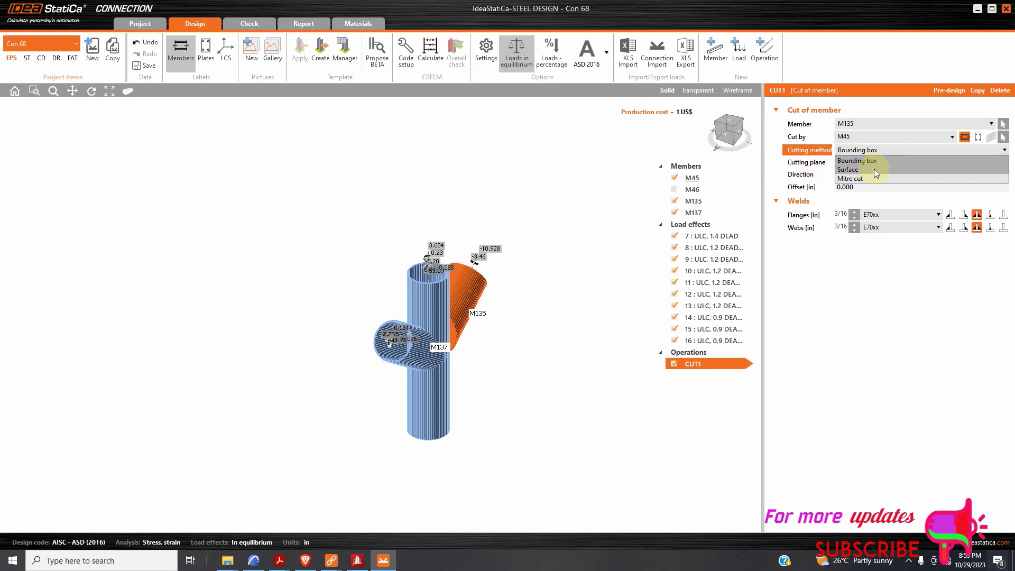
click(875, 169)
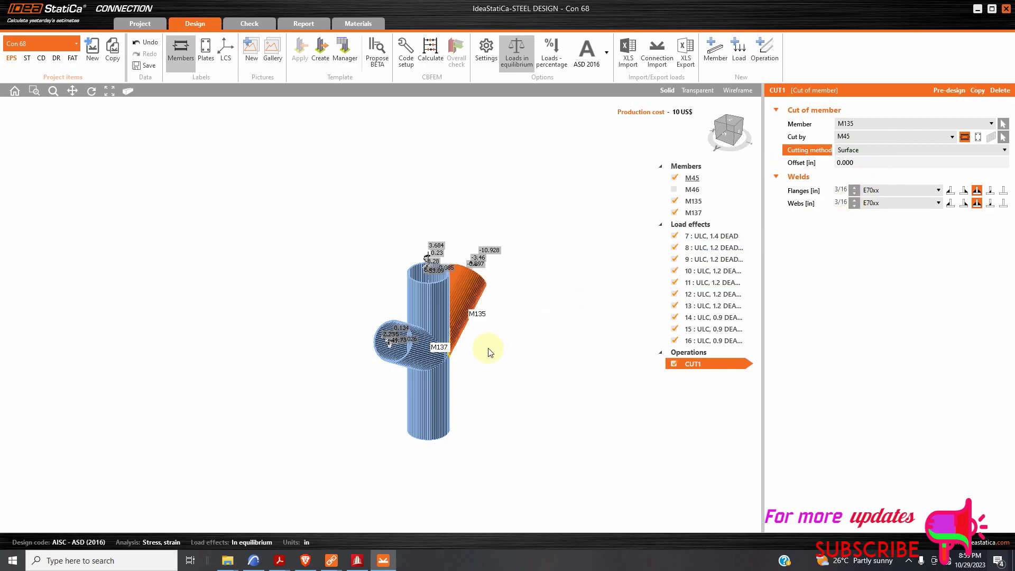
Try the Mitre cut and Bounding box cutting methods on the M135 cut and return it to Surface
mouse_move(737, 131)
mouse_down()
mouse_move(718, 128)
mouse_move(737, 121)
mouse_up()
click(855, 150)
click(855, 178)
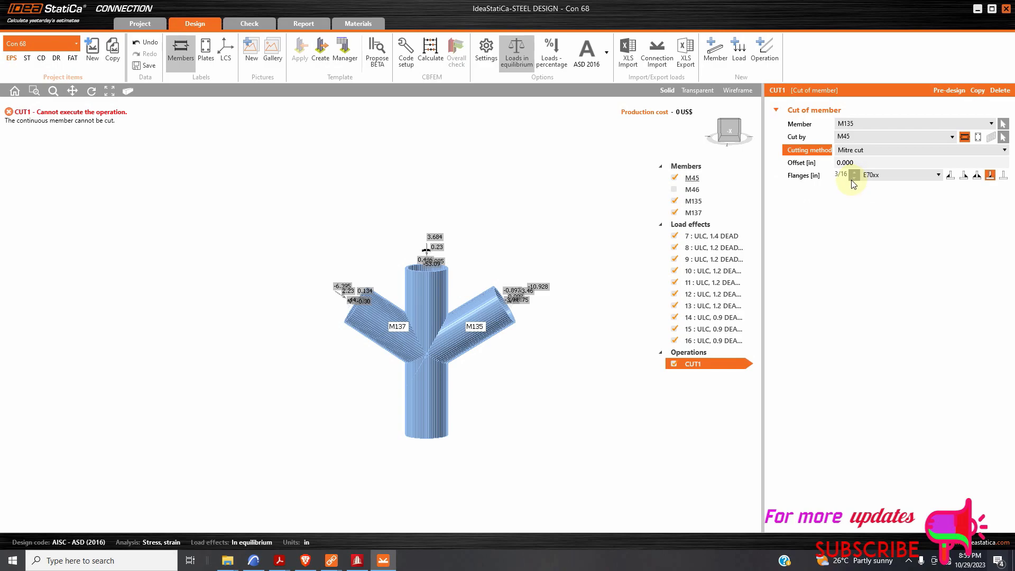
click(876, 152)
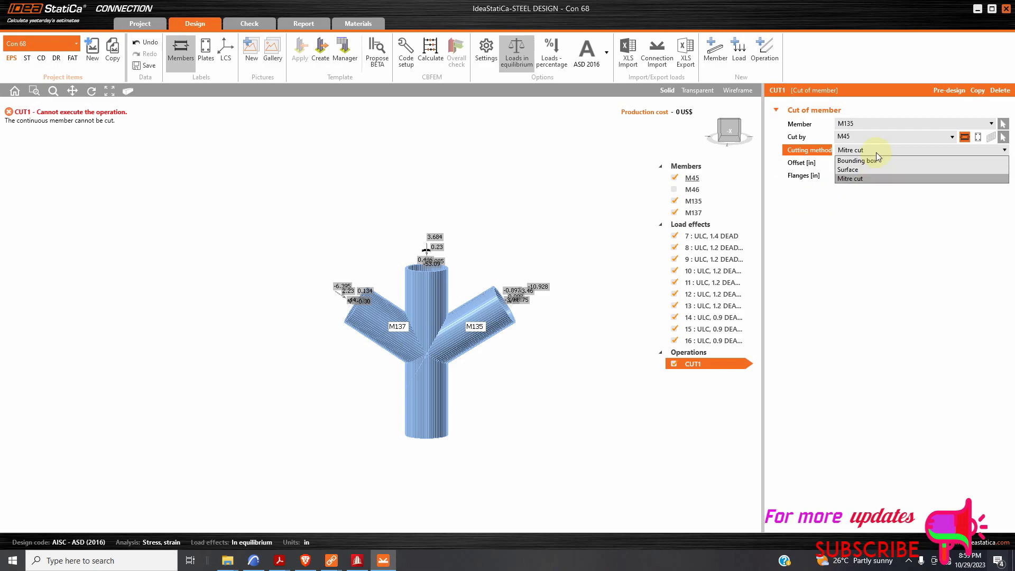
click(875, 162)
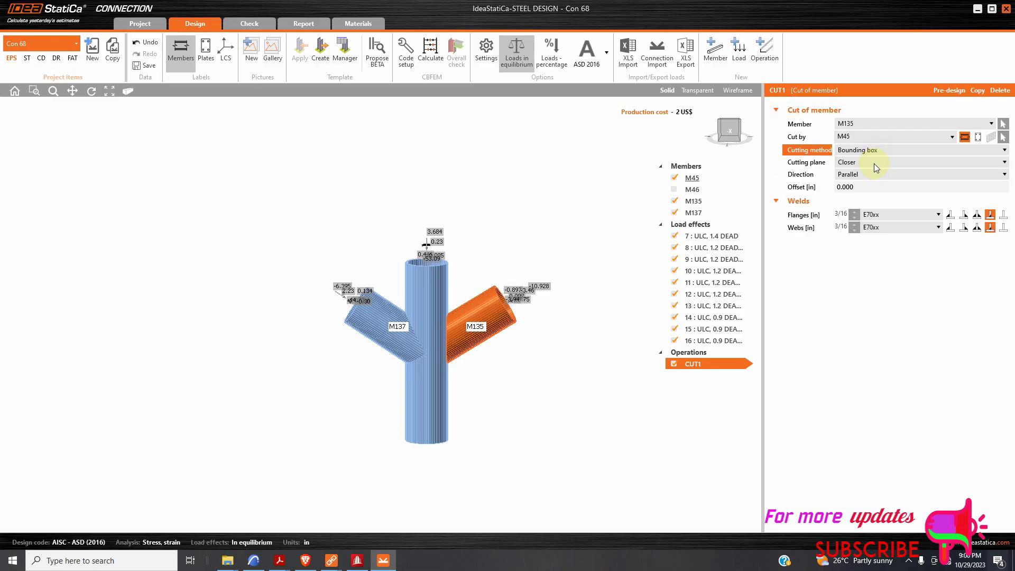
scroll(463, 325, up, 5)
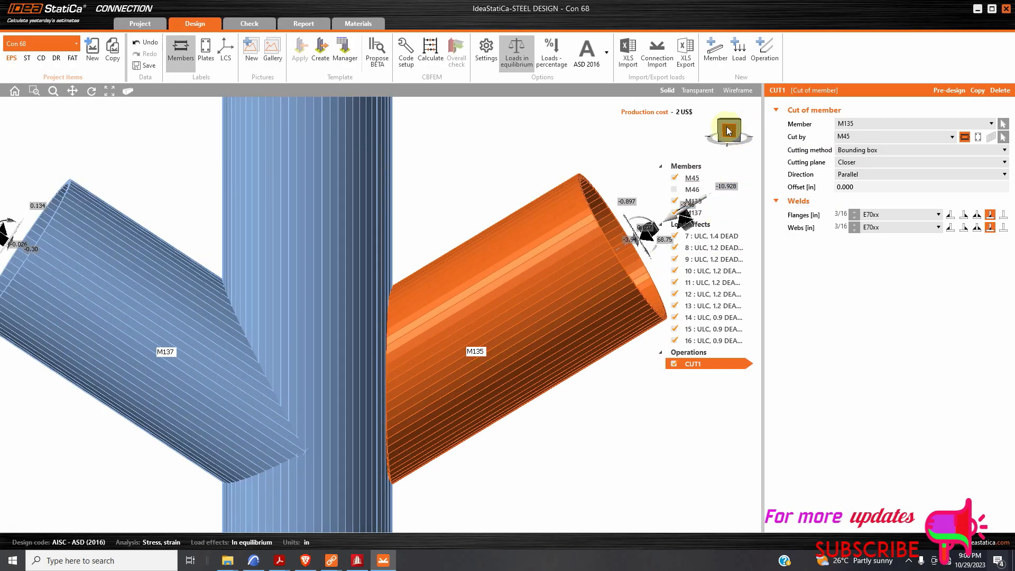
drag(729, 130, 753, 145)
click(859, 153)
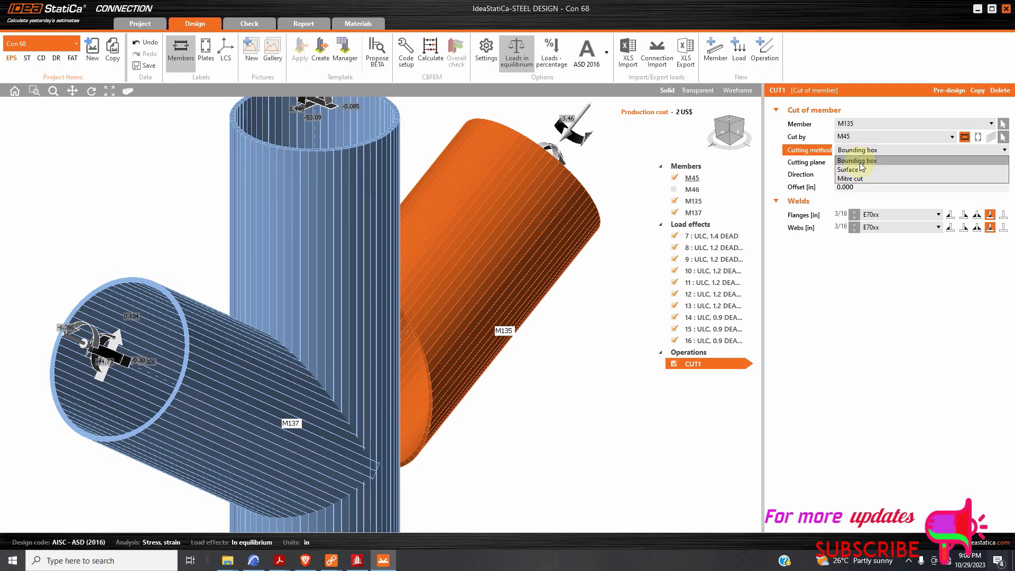
click(854, 168)
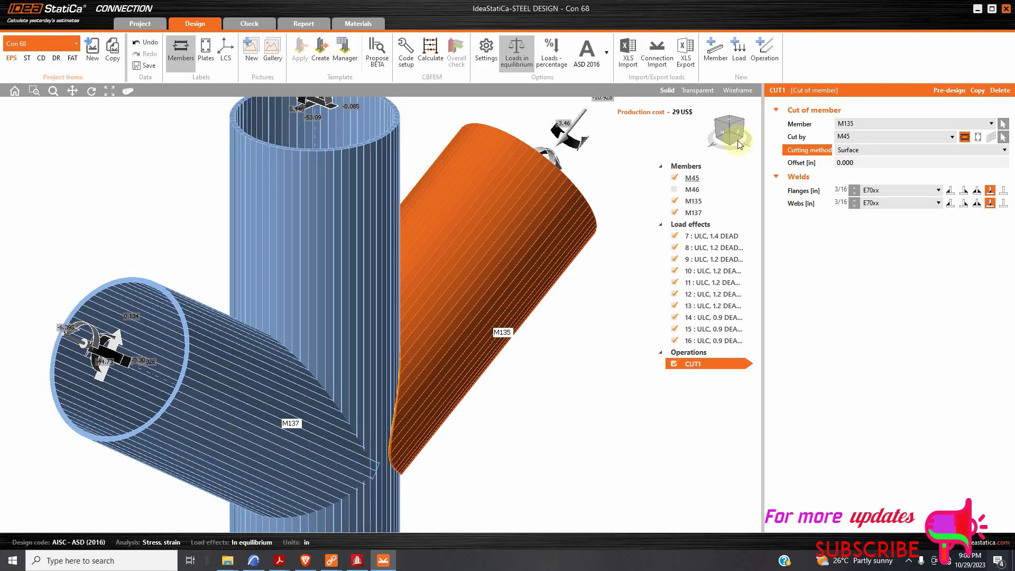
Try M135 and M137 as the cutting member for the M135 cut and return it to M45
drag(735, 136, 446, 265)
scroll(411, 287, down, 3)
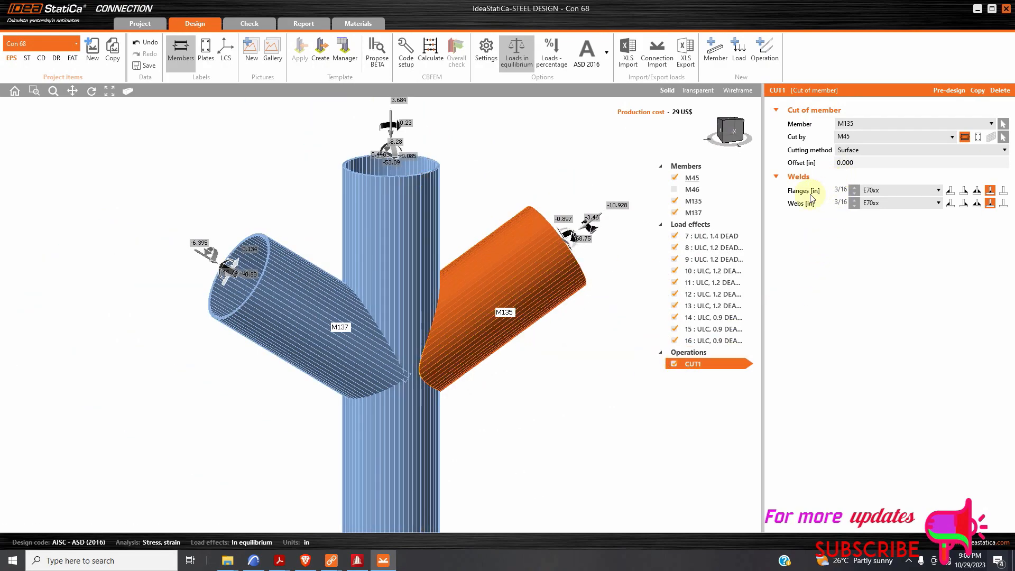
scroll(601, 240, down, 3)
click(867, 138)
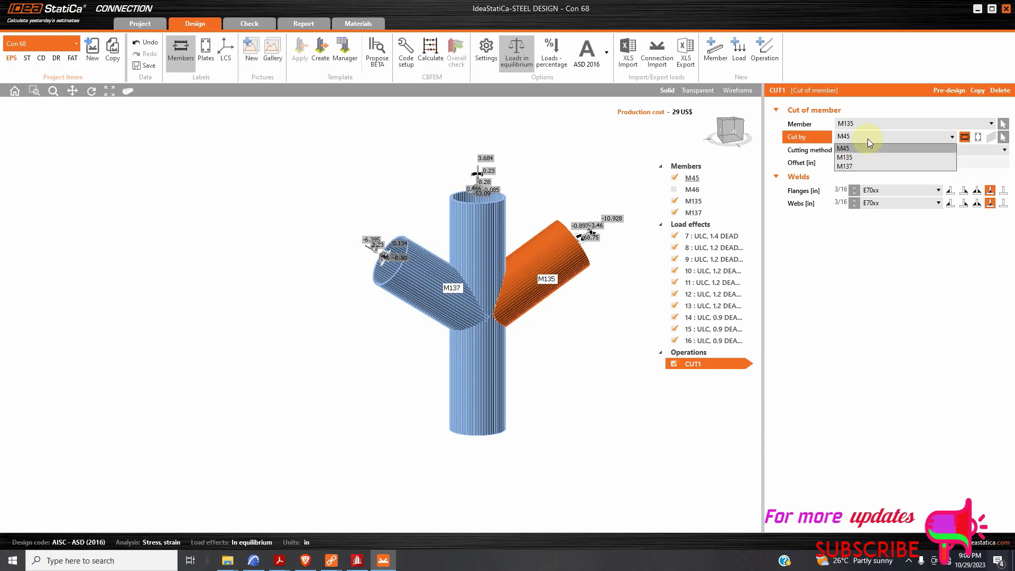
click(858, 147)
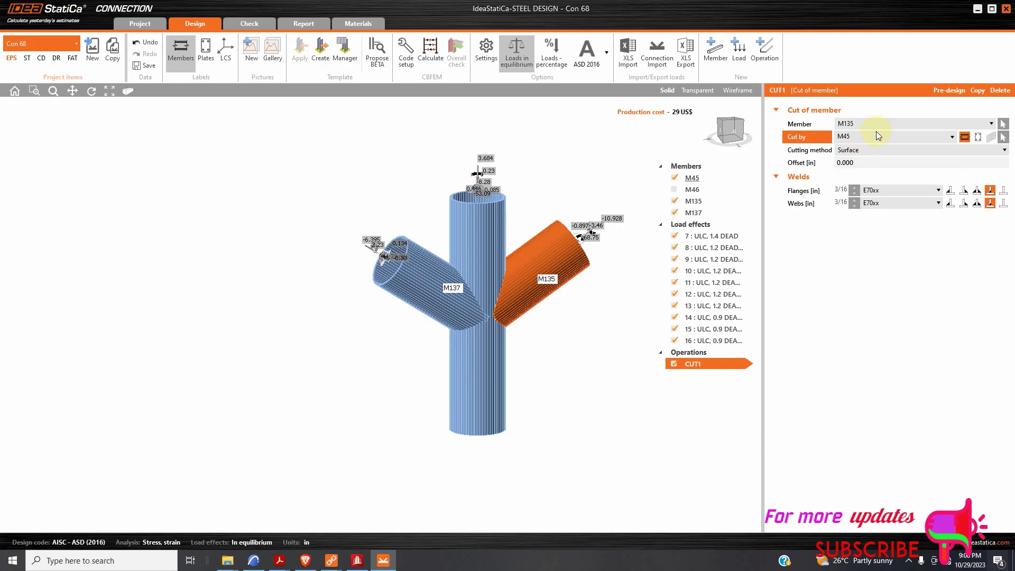
click(877, 133)
click(862, 157)
click(865, 137)
click(869, 150)
click(867, 137)
click(861, 165)
click(861, 135)
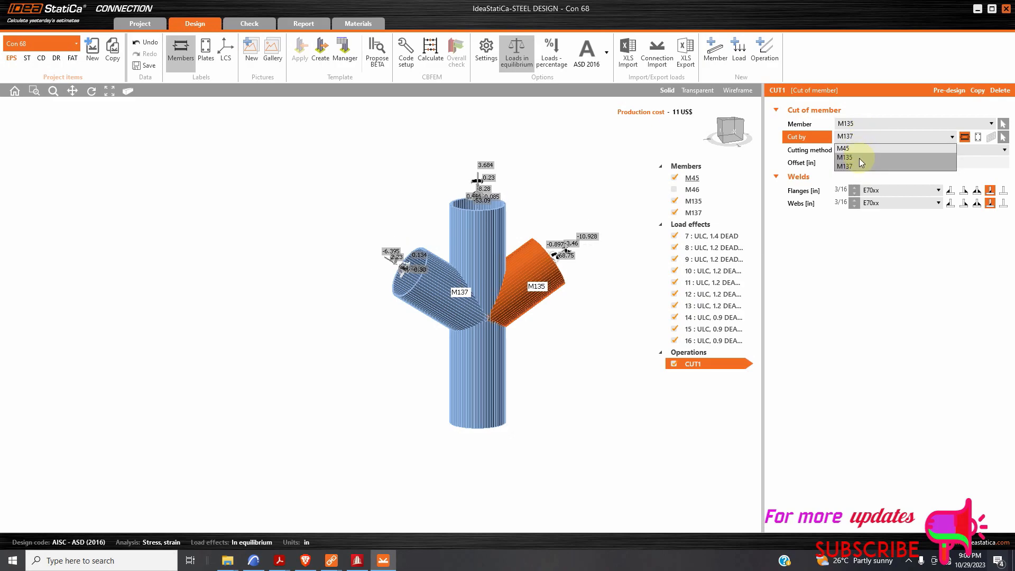
click(856, 149)
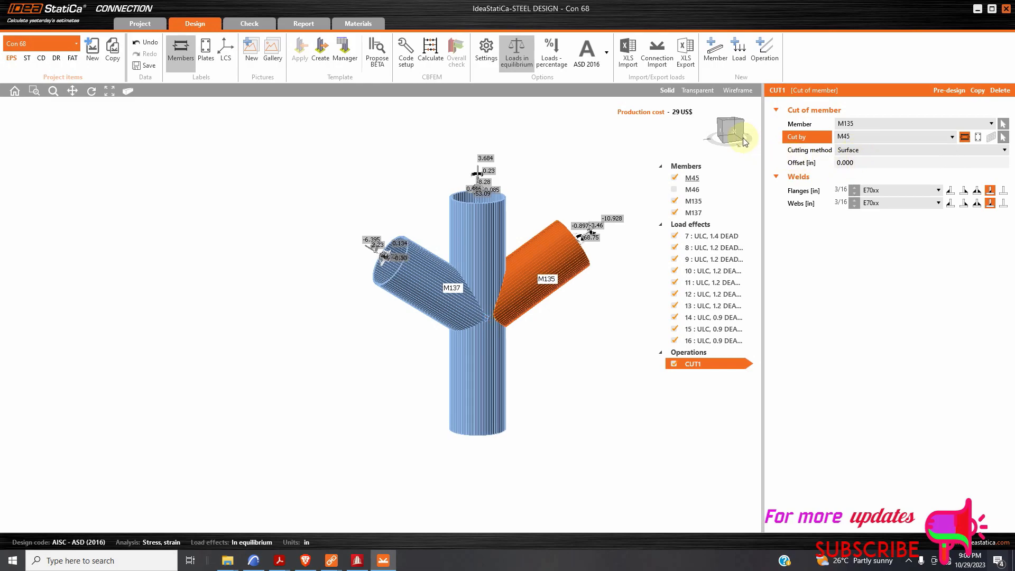
Set both the flange and web welds of the M135 cut to single-sided fillet welds
click(950, 192)
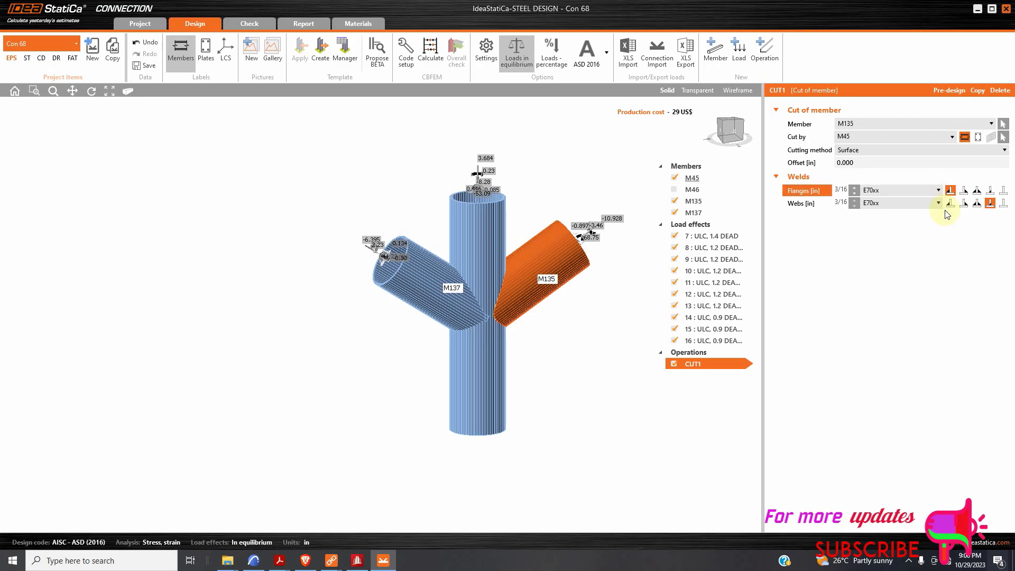
click(950, 204)
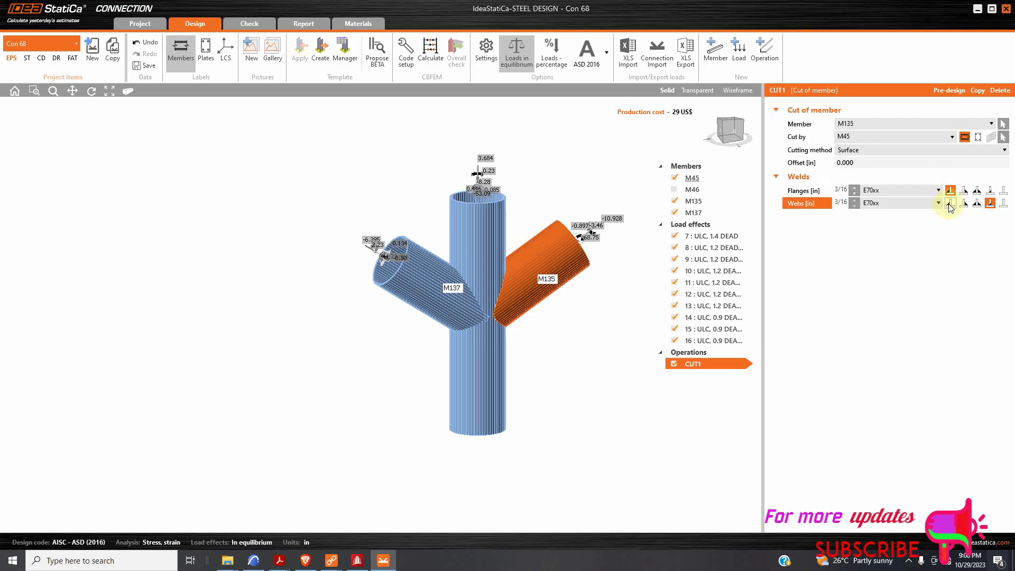
drag(717, 147, 677, 151)
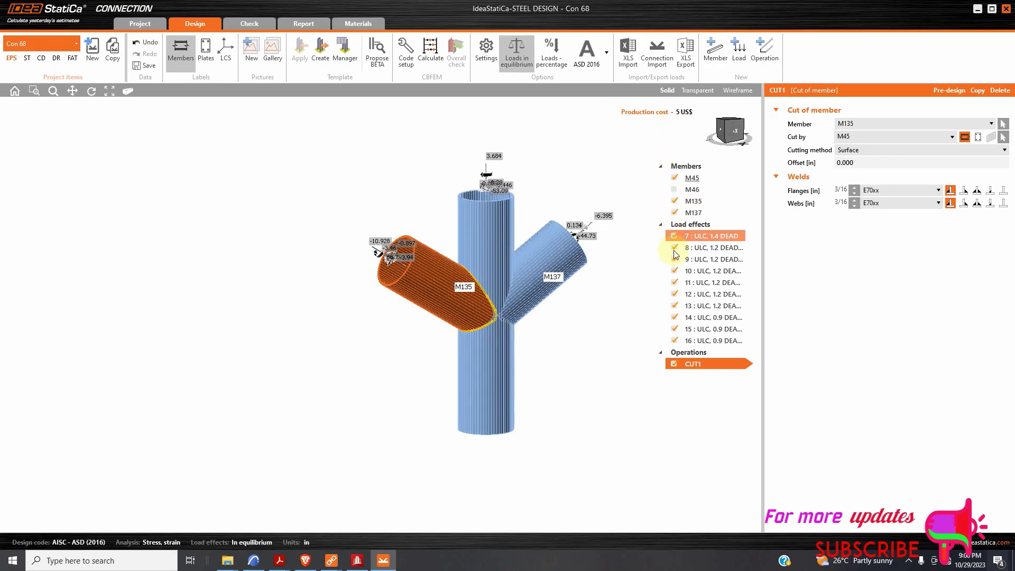
Copy the M135 cut operation and assign the copy to member M137
right_click(696, 360)
click(665, 371)
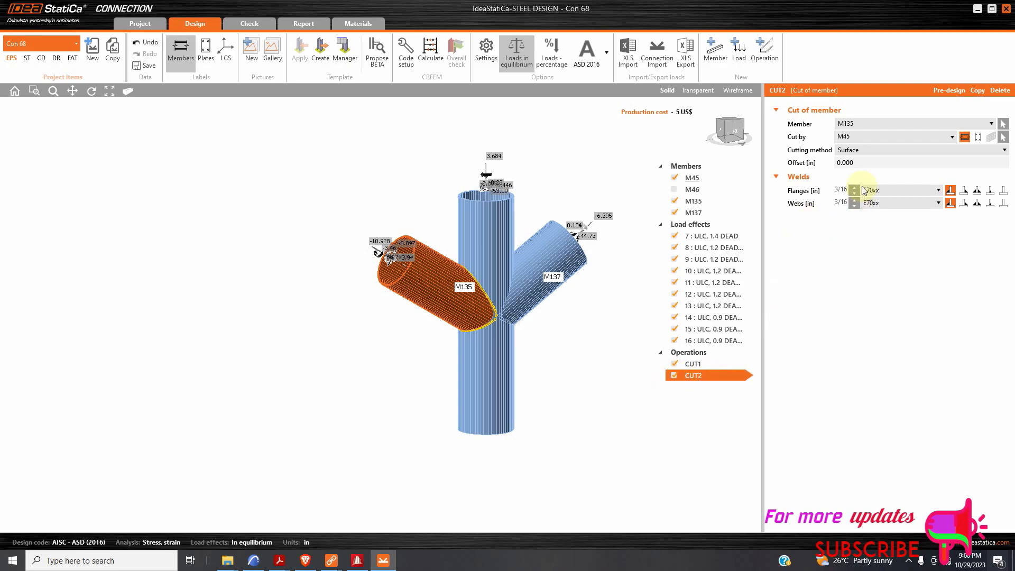
click(867, 123)
click(859, 153)
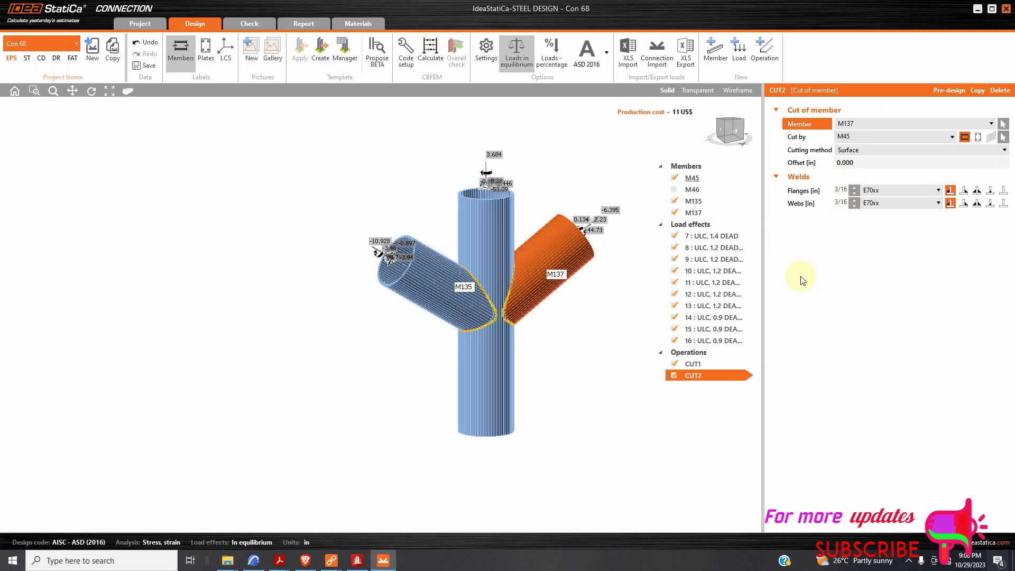
Examine the cut ends and welds of braces M135 and M137 around column M45
scroll(635, 260, up, 2)
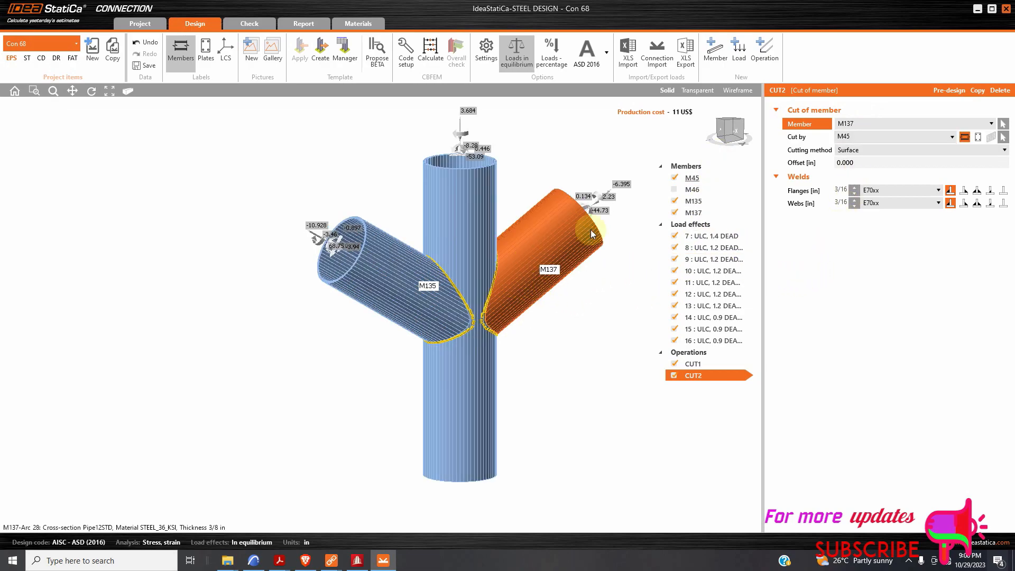
click(728, 130)
drag(657, 135, 718, 128)
scroll(542, 242, up, 3)
scroll(542, 242, down, 3)
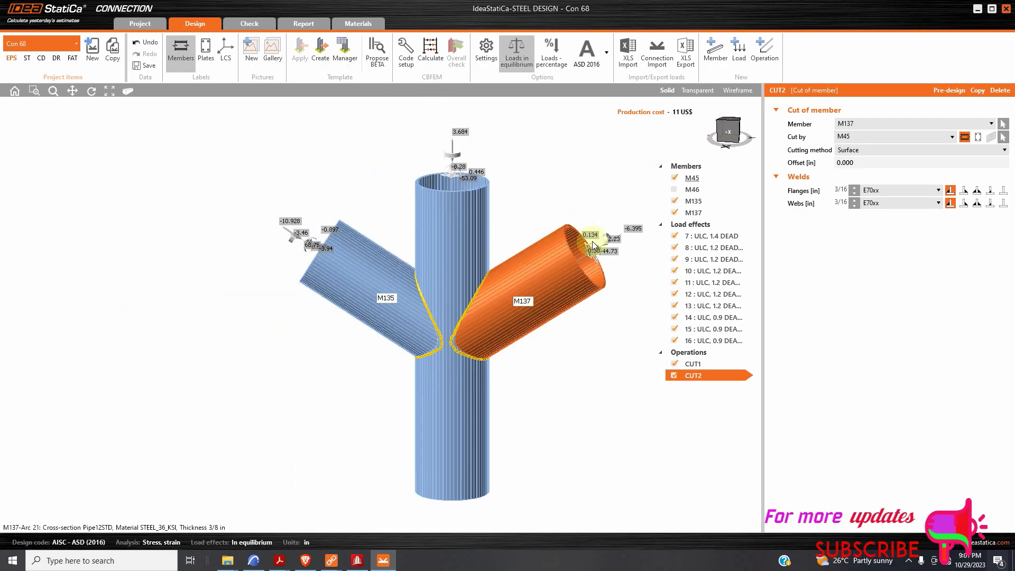
scroll(729, 154, up, 2)
scroll(516, 270, down, 2)
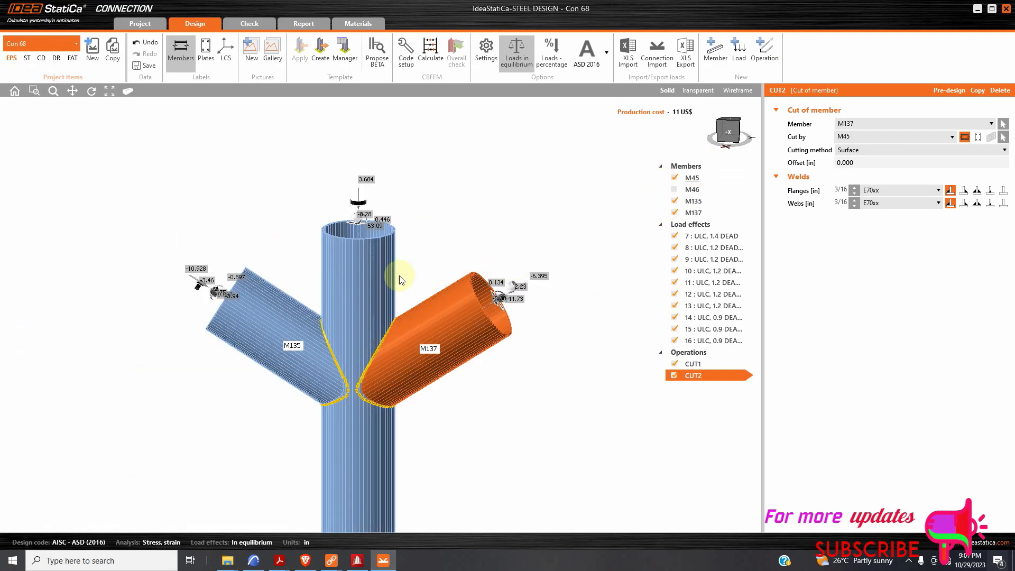
scroll(426, 296, down, 2)
scroll(544, 289, up, 2)
scroll(544, 290, down, 1)
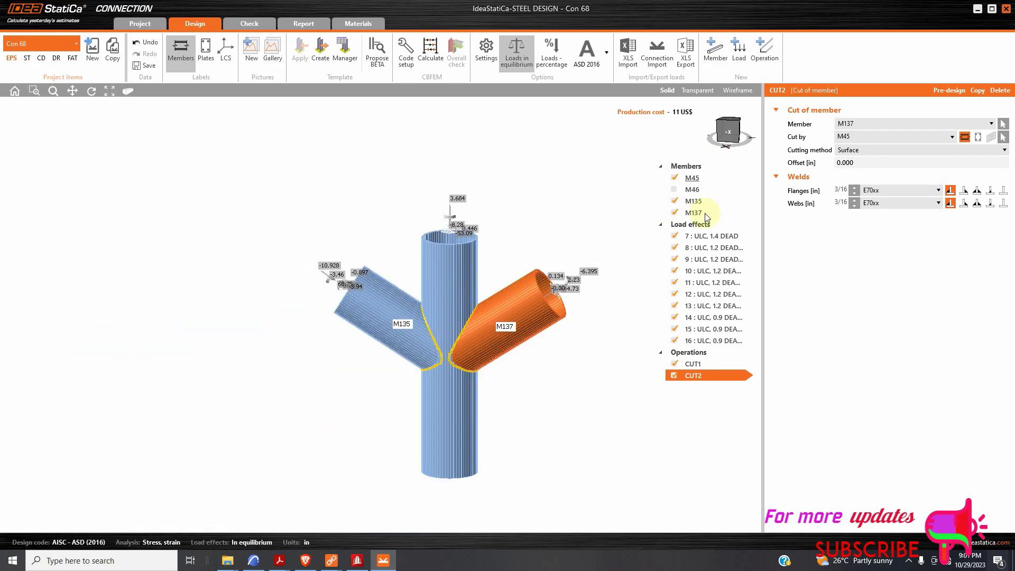
Add a rectangular stiffening plate operation to the joint
mouse_move(731, 135)
mouse_down()
mouse_move(743, 154)
mouse_move(773, 158)
mouse_move(748, 125)
mouse_move(720, 129)
mouse_up()
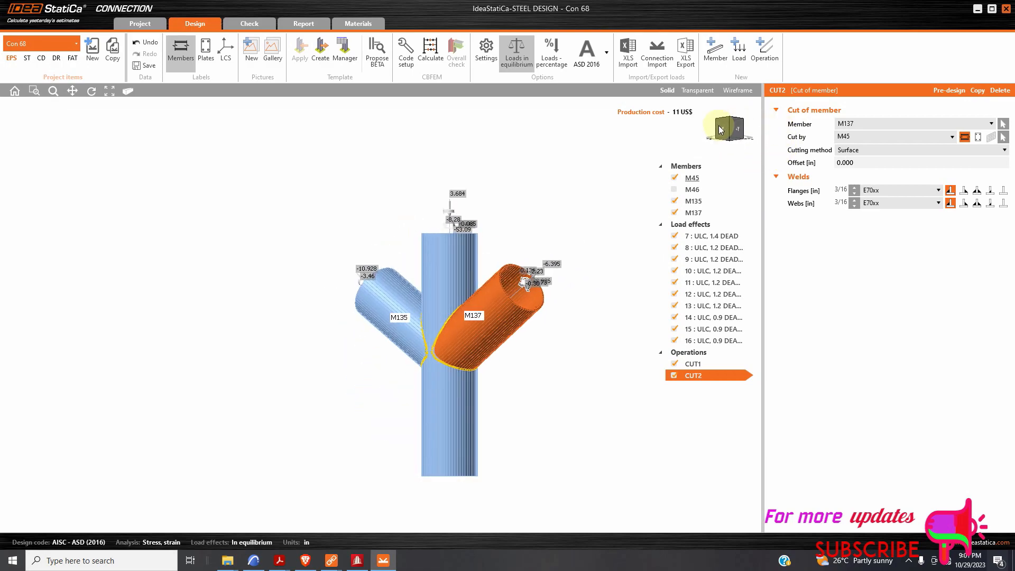
scroll(533, 240, up, 1)
scroll(465, 299, down, 1)
scroll(533, 281, up, 2)
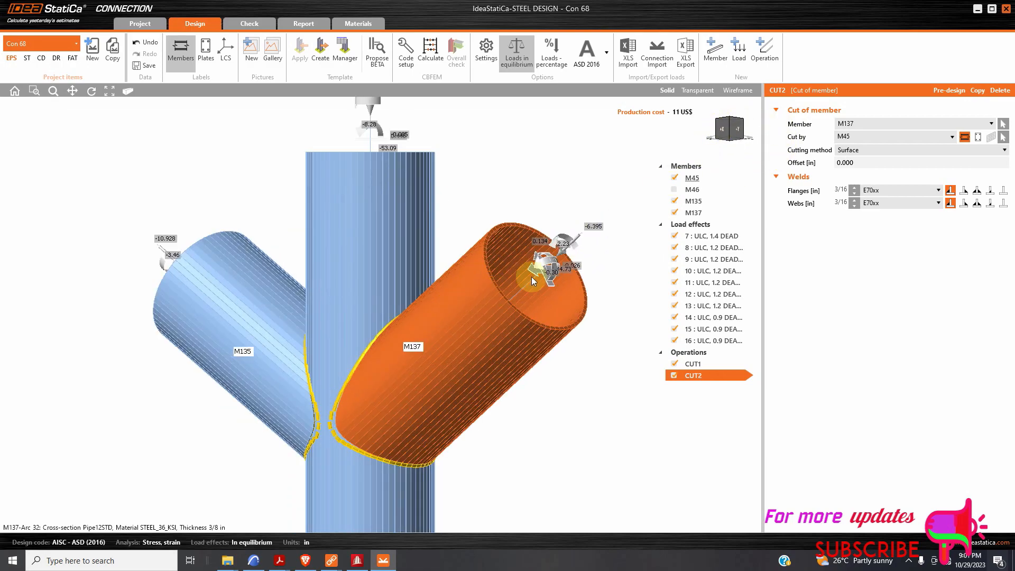
drag(729, 129, 742, 139)
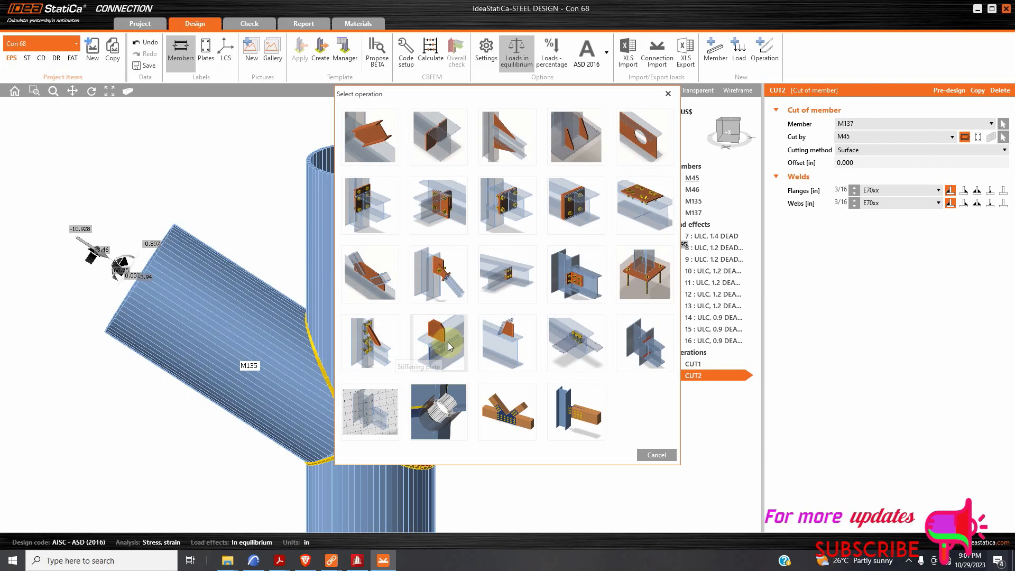
click(449, 341)
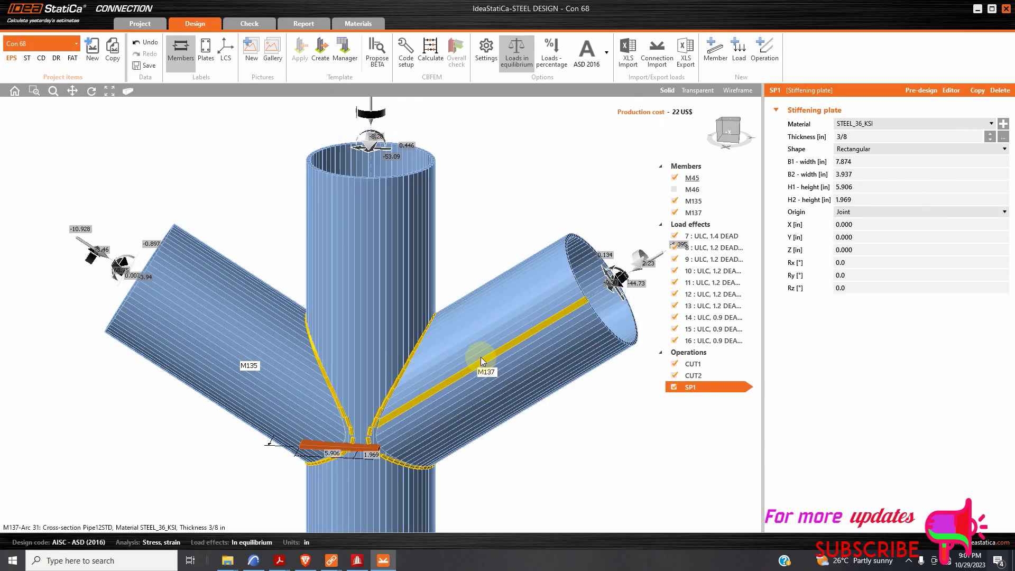
scroll(481, 357, down, 3)
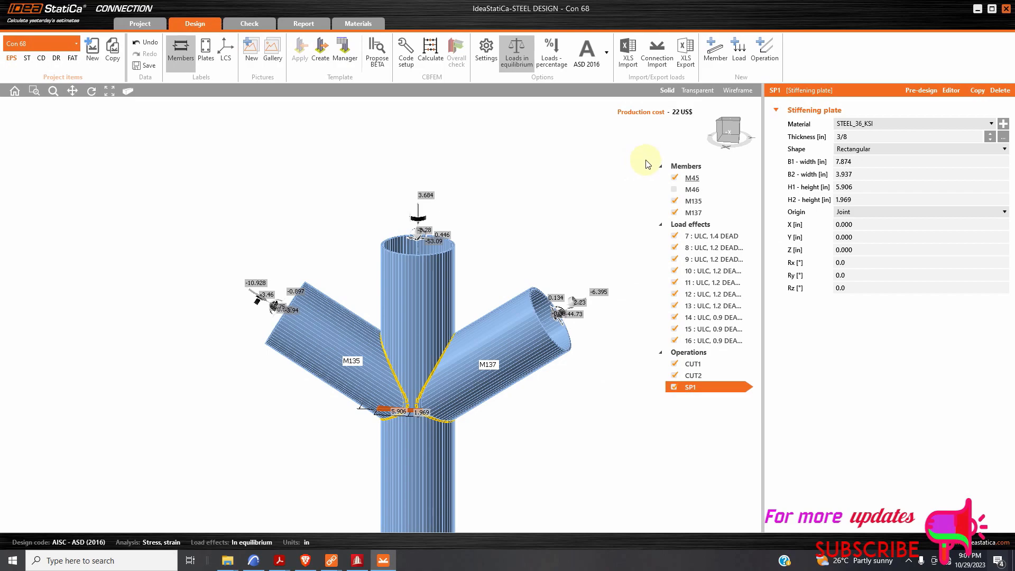
Rotate the stiffening plate 90° about the Y axis
click(725, 130)
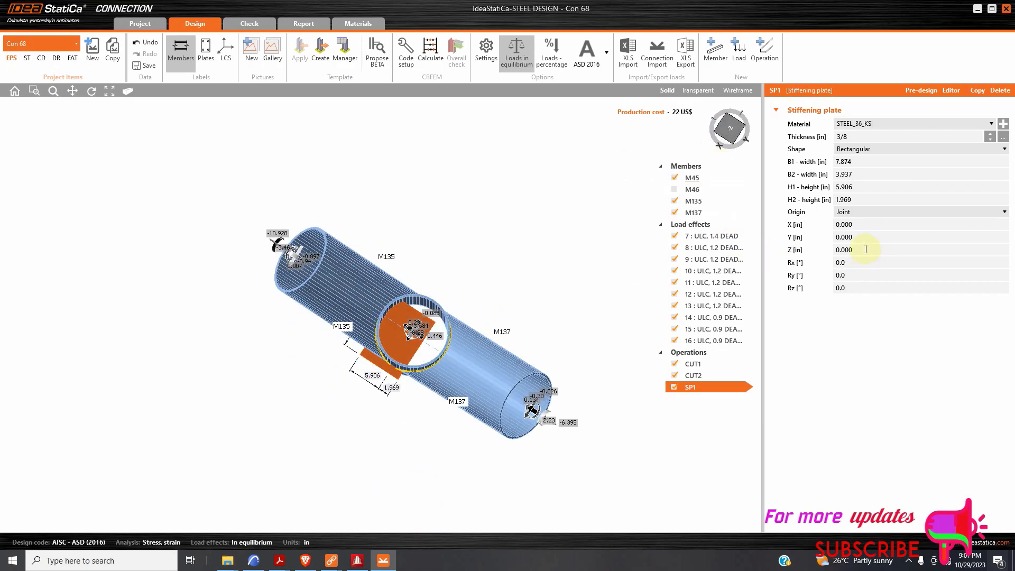
click(851, 275)
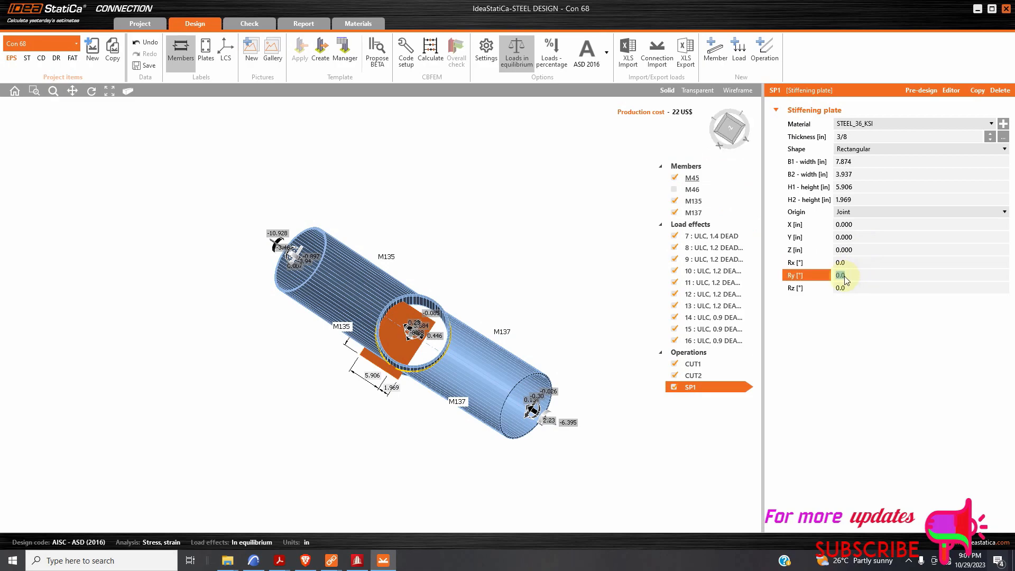
text(90)
click(847, 263)
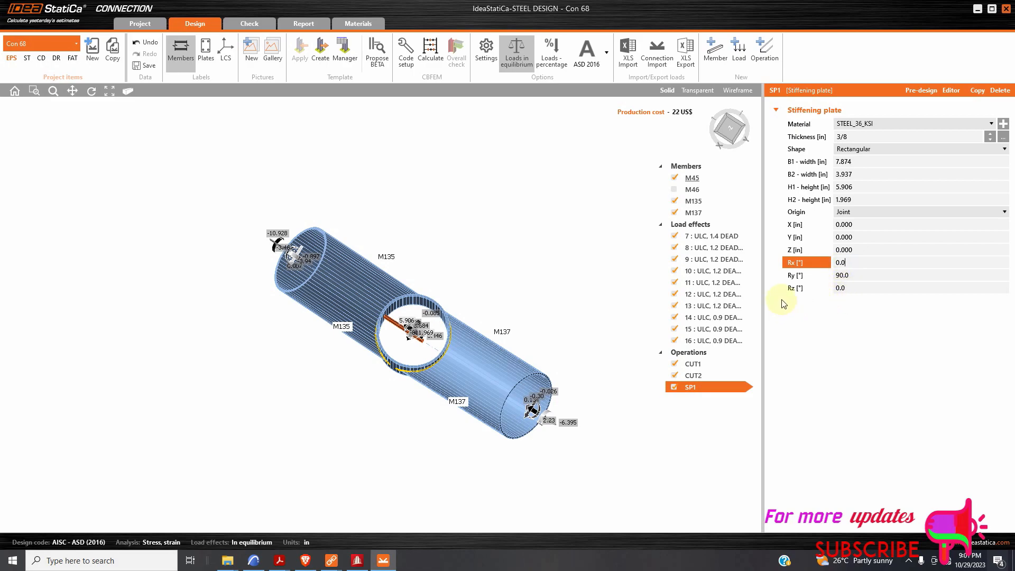
Set the stiffening plate's Y position to 8 in and check where it sits against column M45
click(860, 238)
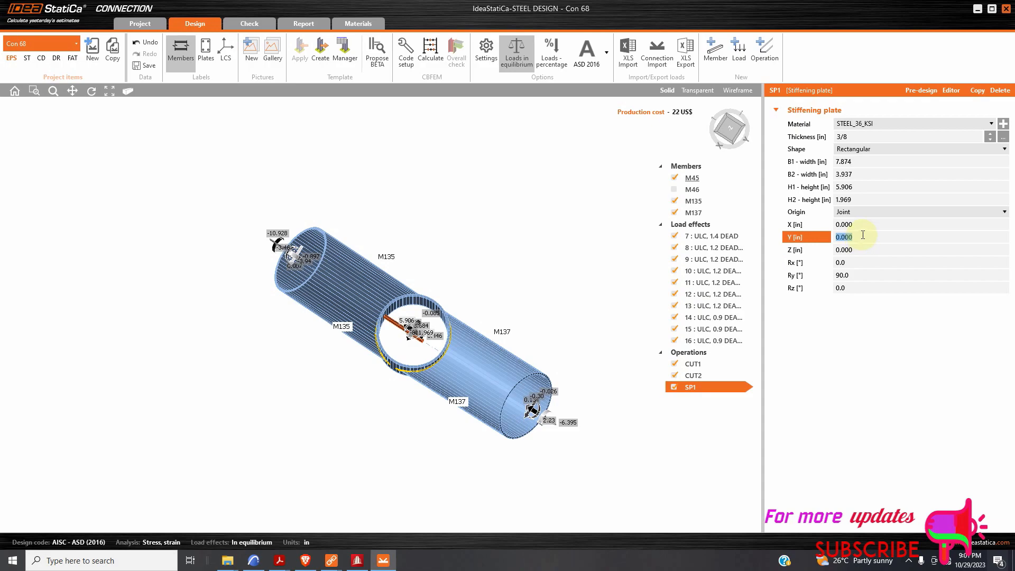
click(861, 226)
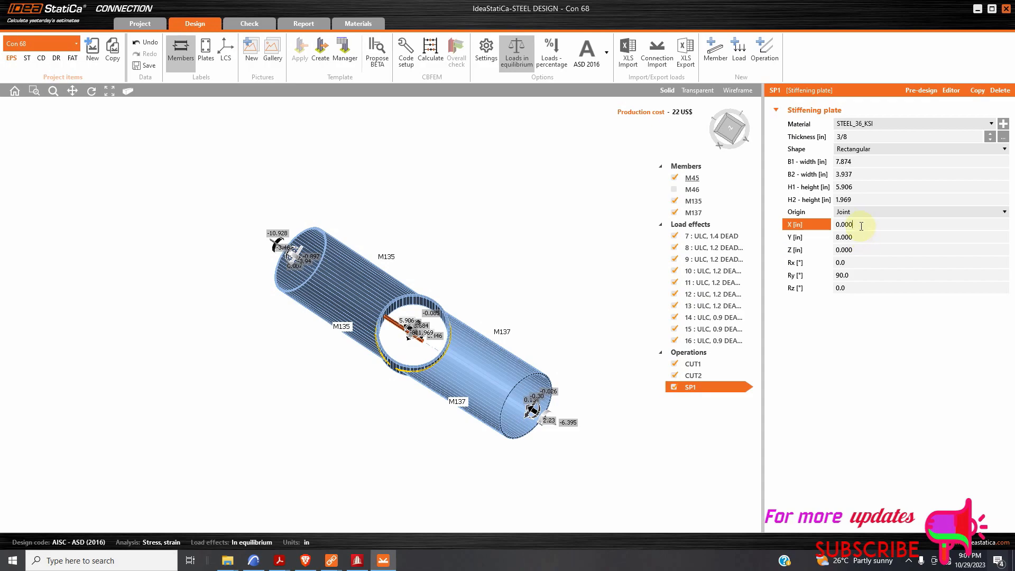
click(725, 131)
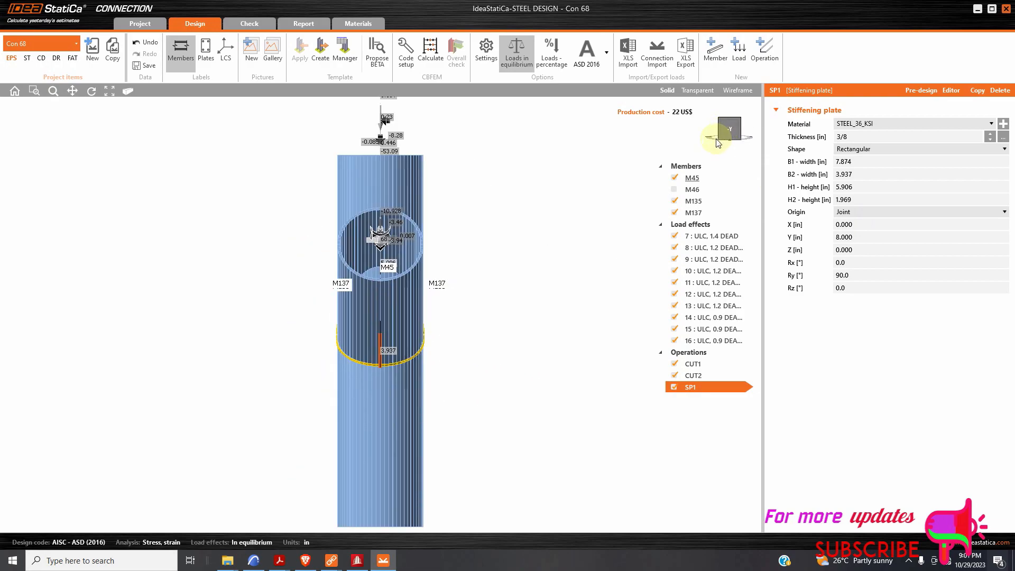
click(720, 137)
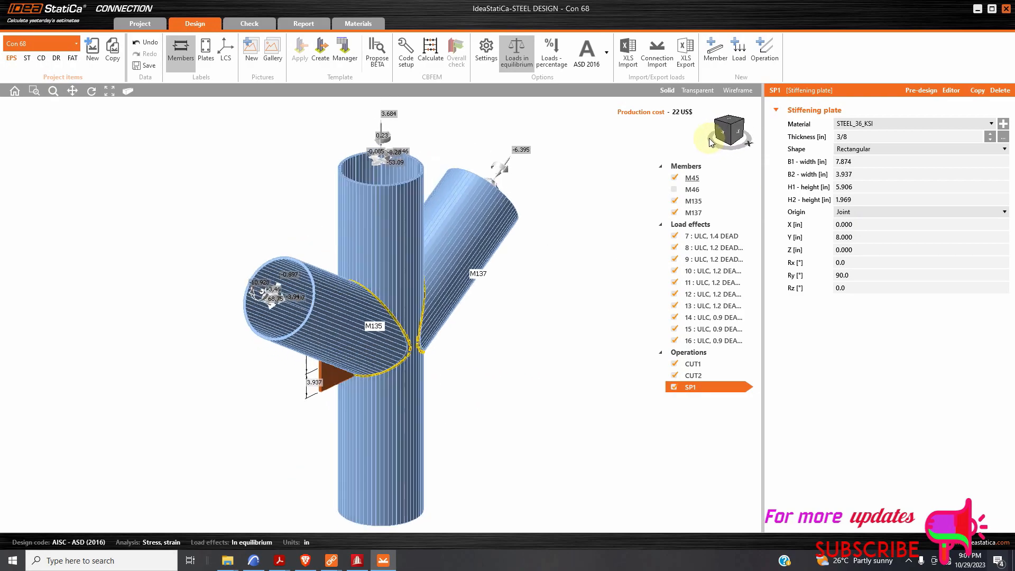
Try Y positions of 12 in and 10 in for the stiffening plate and return it to 8 in
click(858, 236)
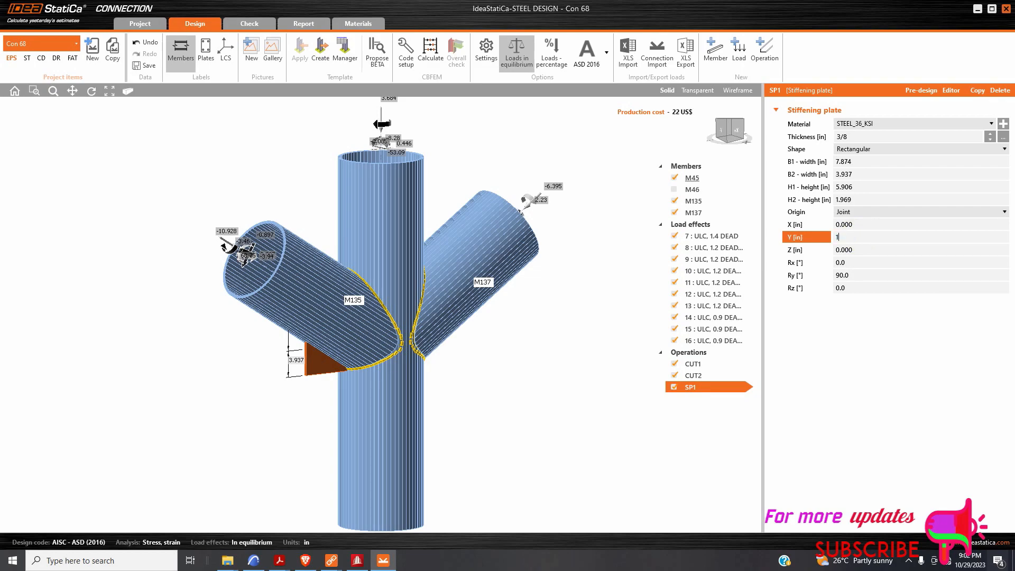
click(859, 227)
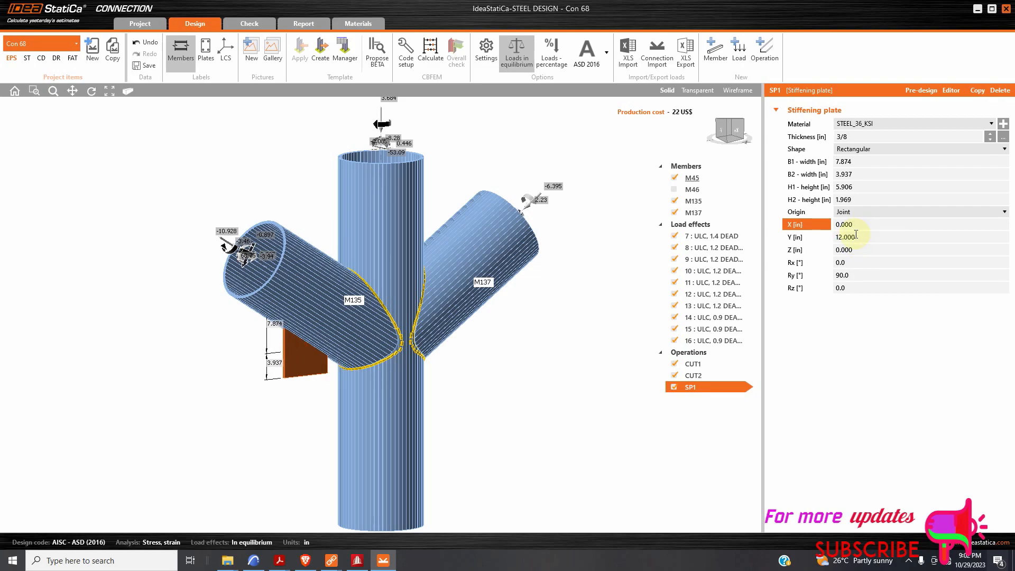
click(862, 237)
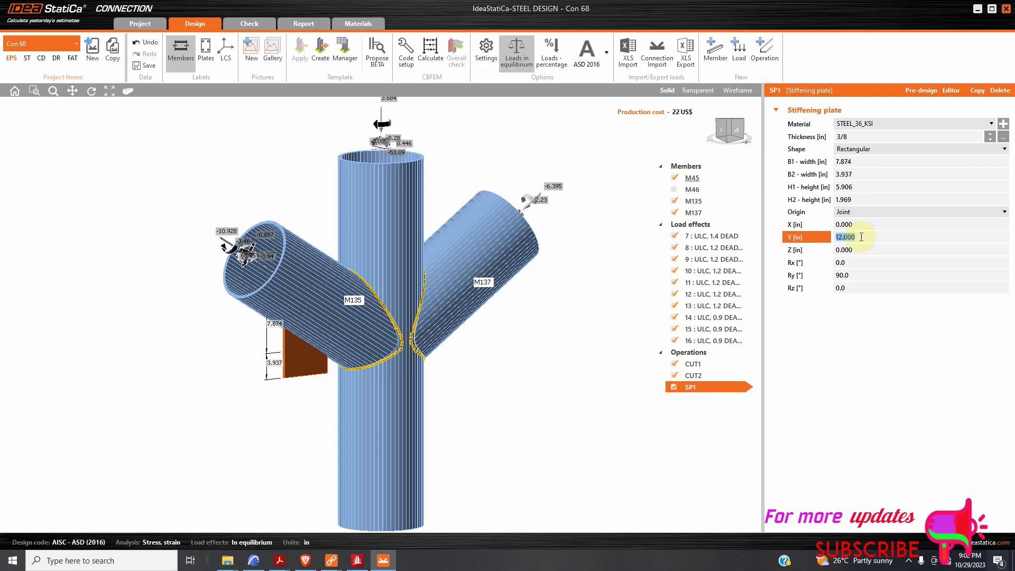
text(10)
click(863, 226)
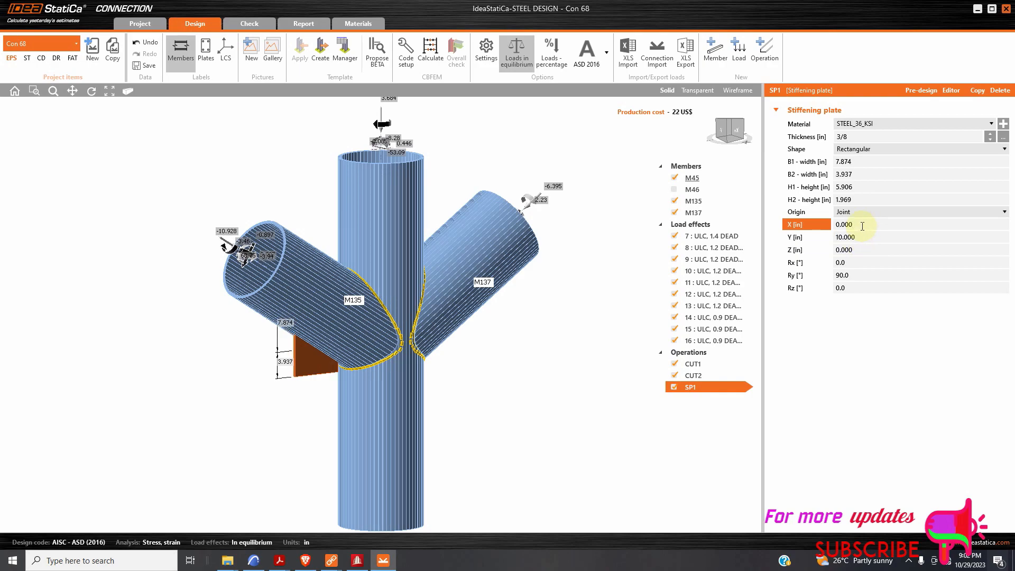
click(862, 236)
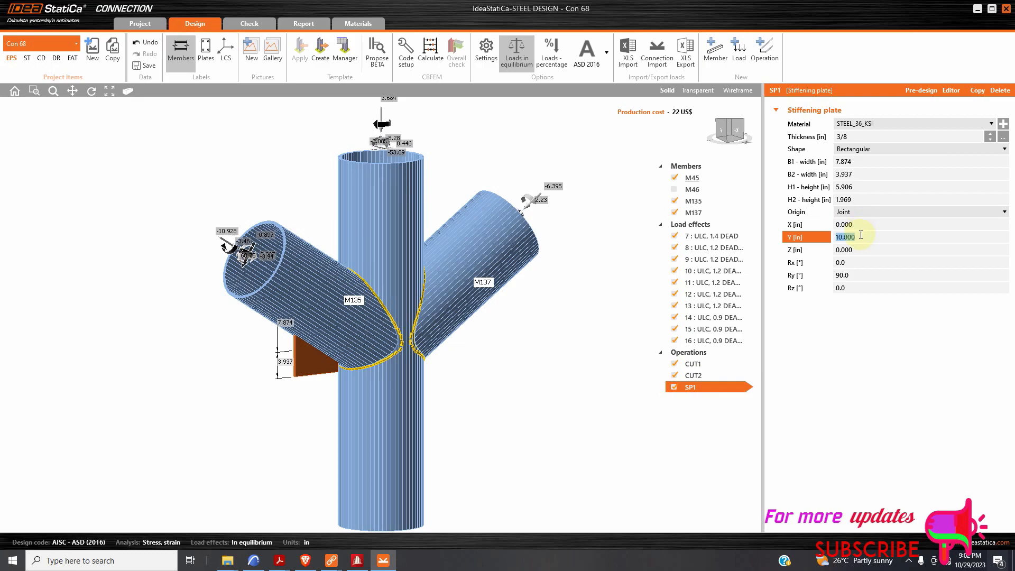
click(850, 227)
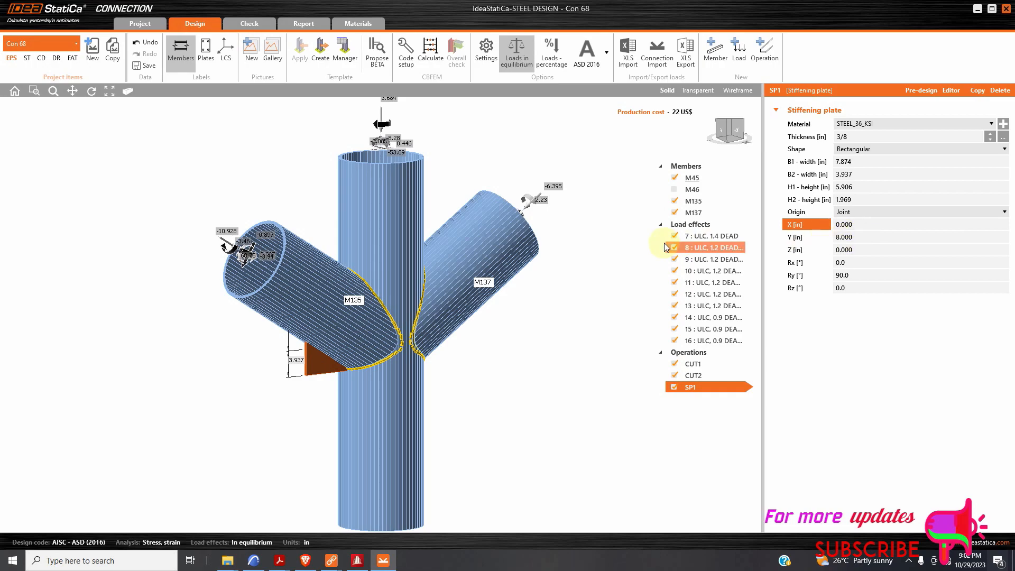
Set the stiffening plate's Y position to 6 in and check it under brace M135
click(730, 132)
drag(735, 136, 721, 113)
scroll(377, 370, up, 2)
scroll(383, 373, down, 5)
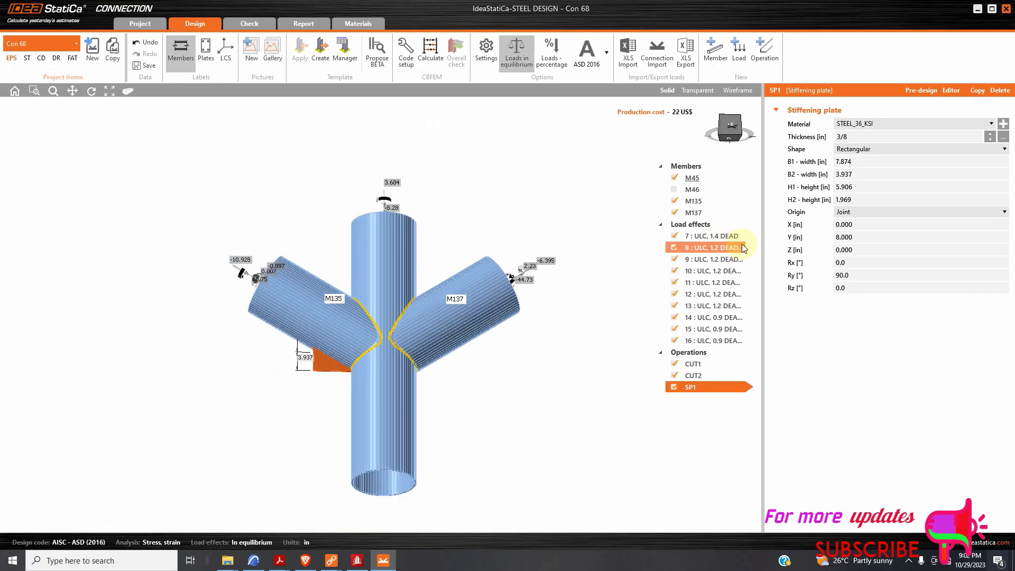
click(844, 237)
text(6)
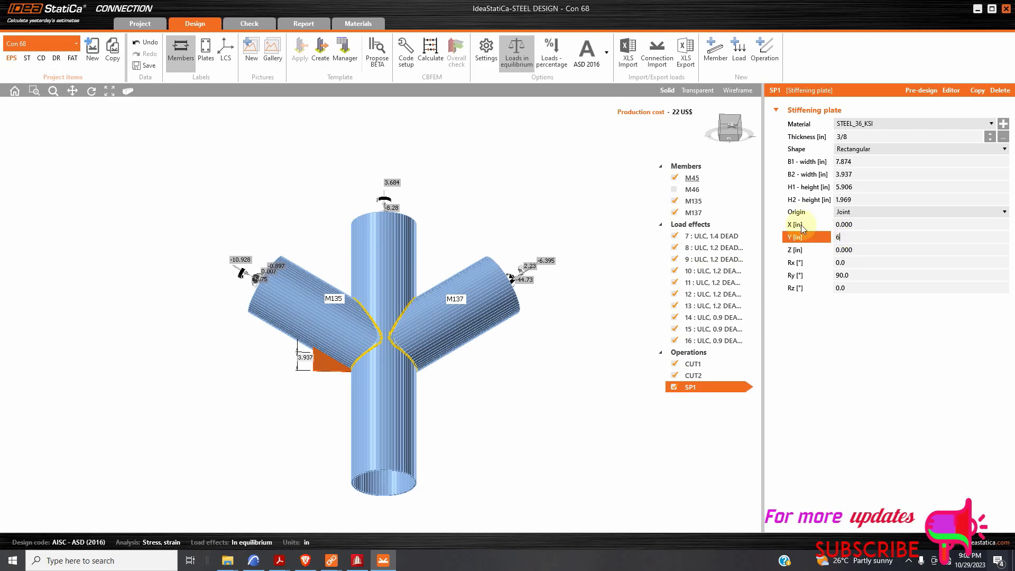
click(732, 139)
click(731, 135)
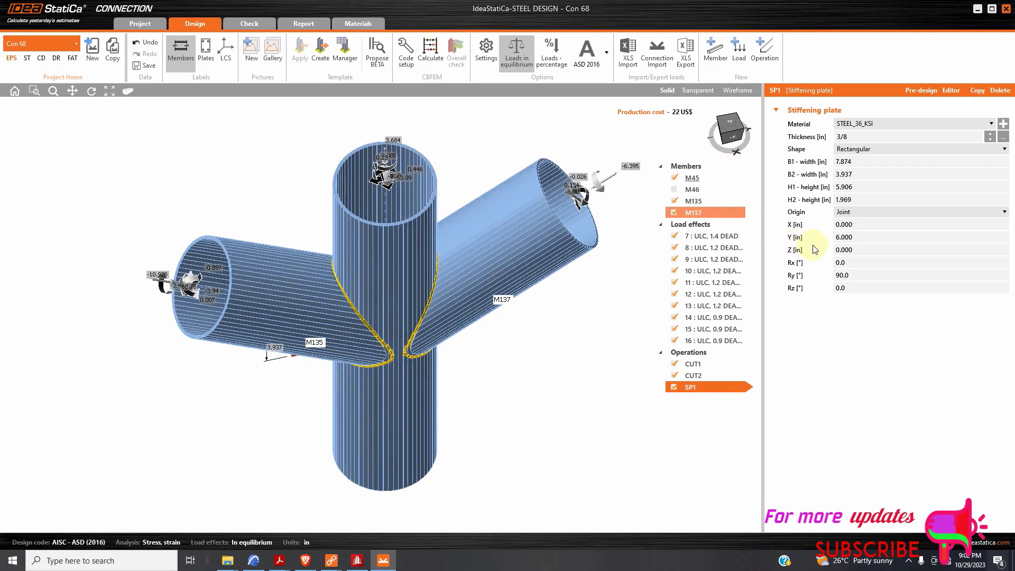
Set the stiffening plate's Y position to 7 in and check its alignment with column M45
click(841, 238)
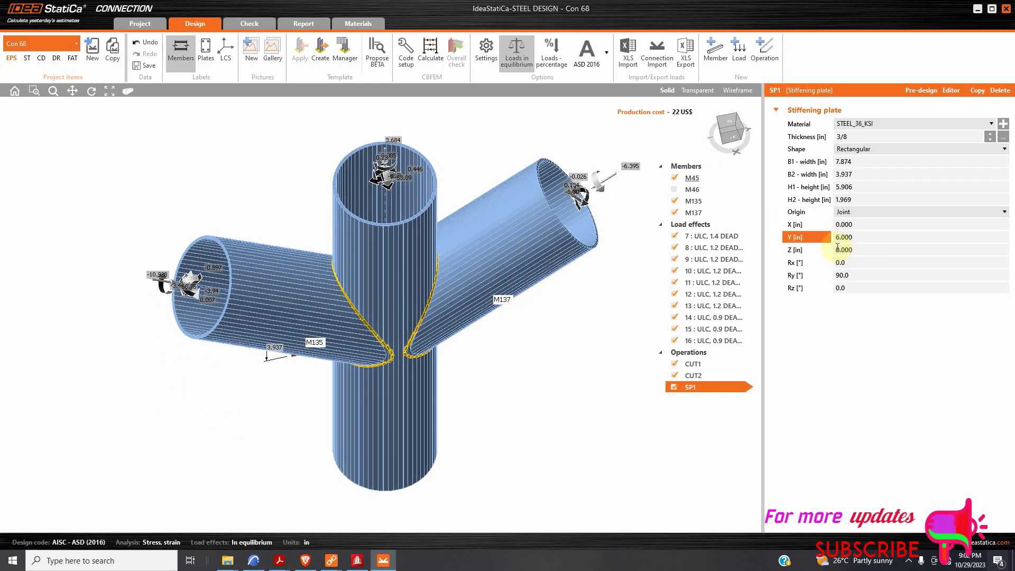
key(BackSpace)
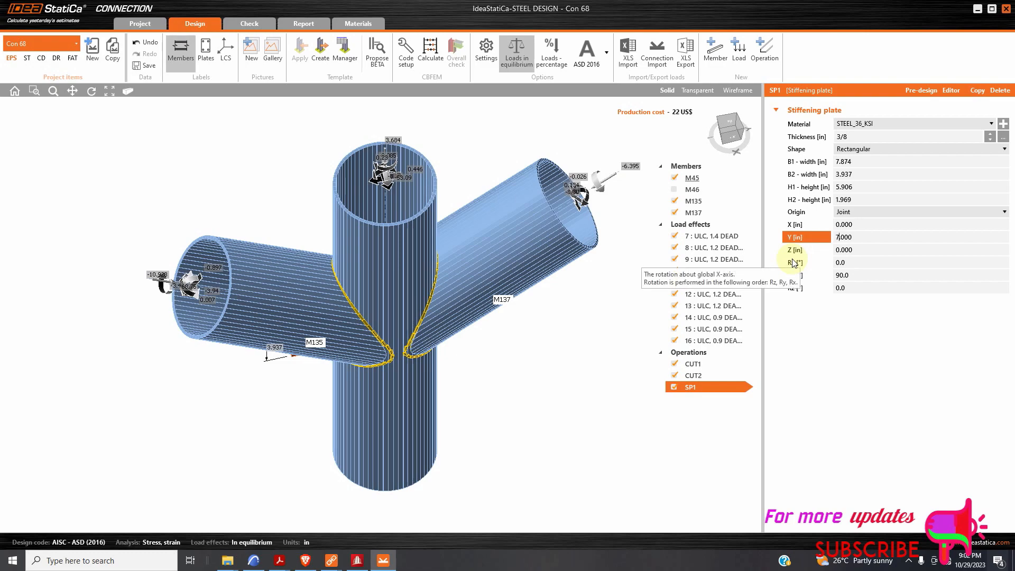
click(737, 141)
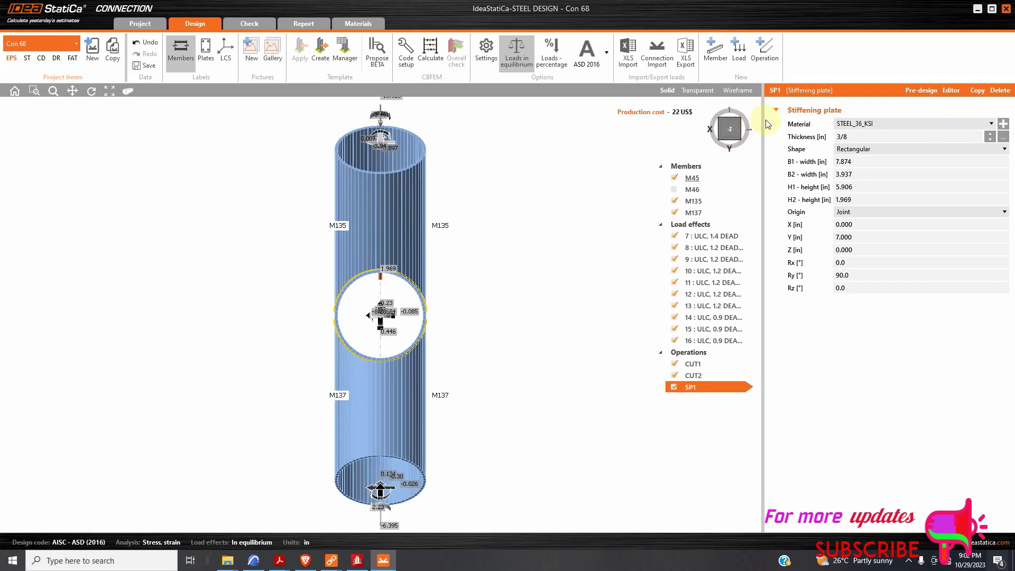
click(739, 142)
drag(759, 102, 763, 137)
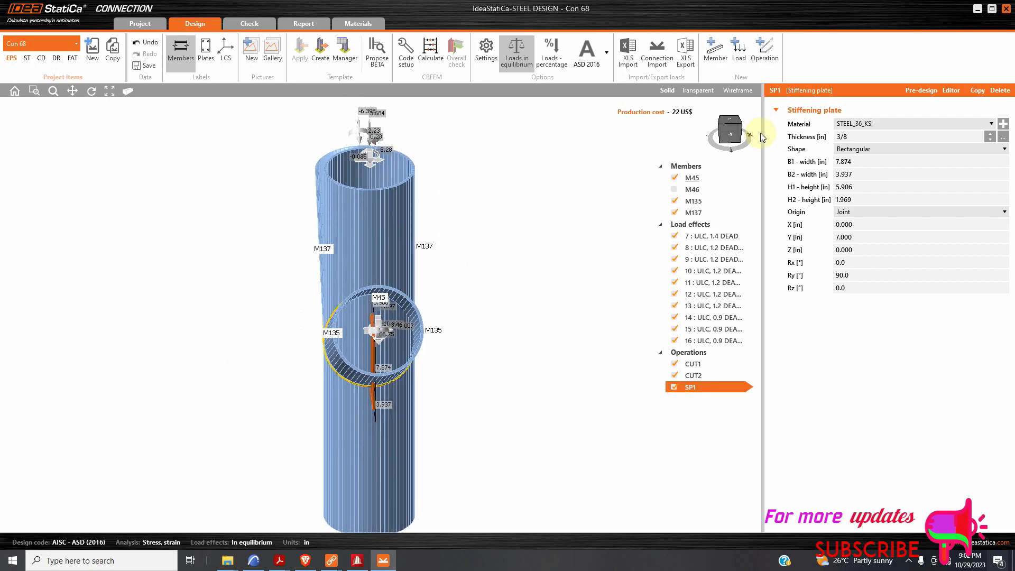
Set the stiffening plate's H1 height to 1 in and inspect it beside the column
click(854, 188)
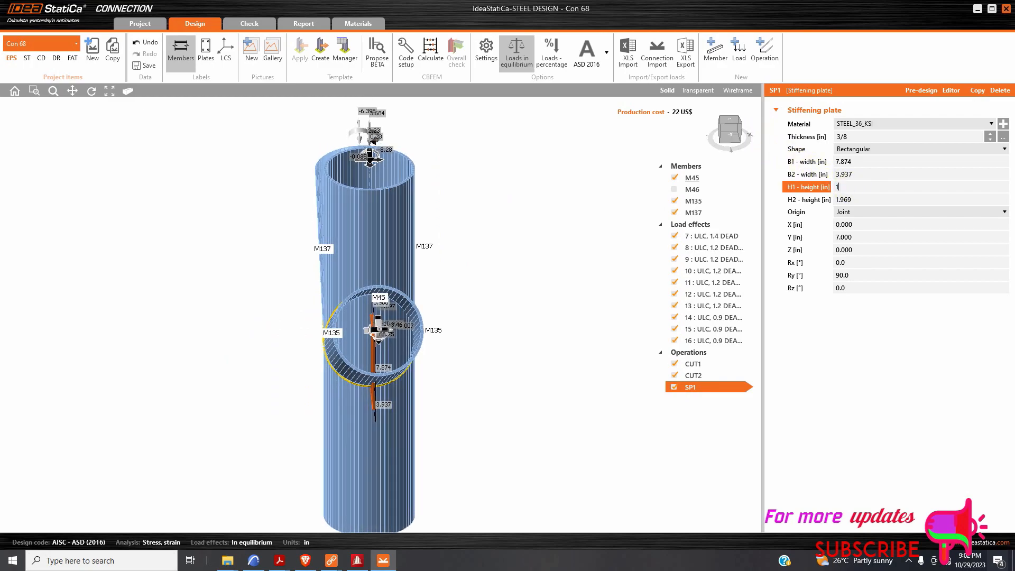
click(854, 197)
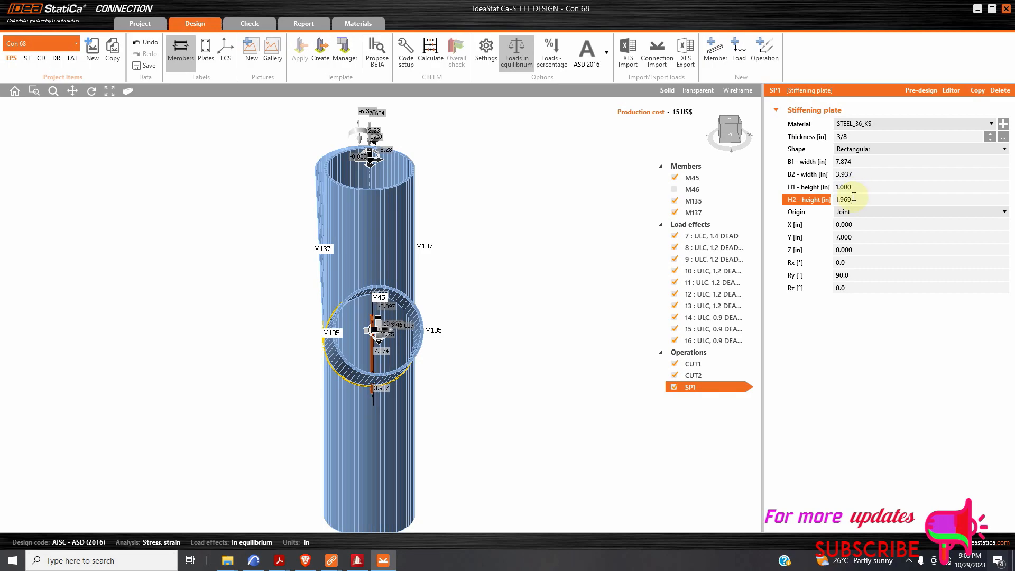
drag(760, 145, 743, 164)
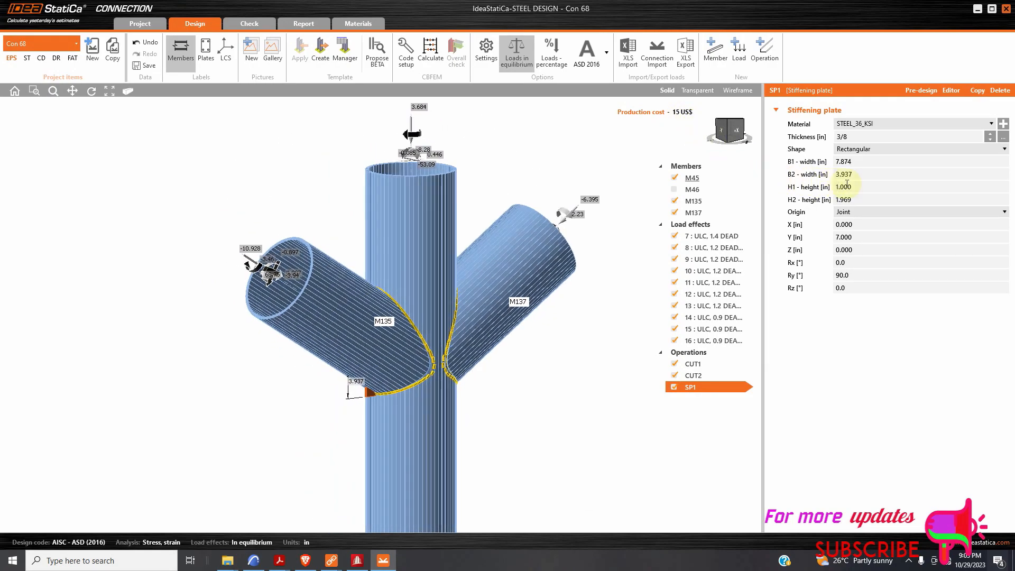
Set the stiffening plate's H1 height to 8 in and view it with column M45 selected
click(853, 186)
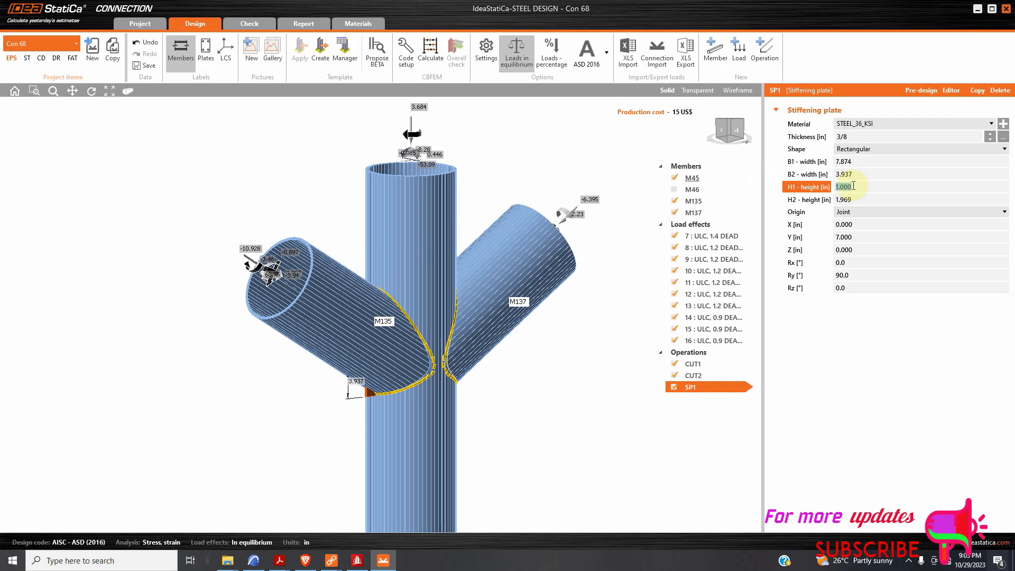
click(740, 182)
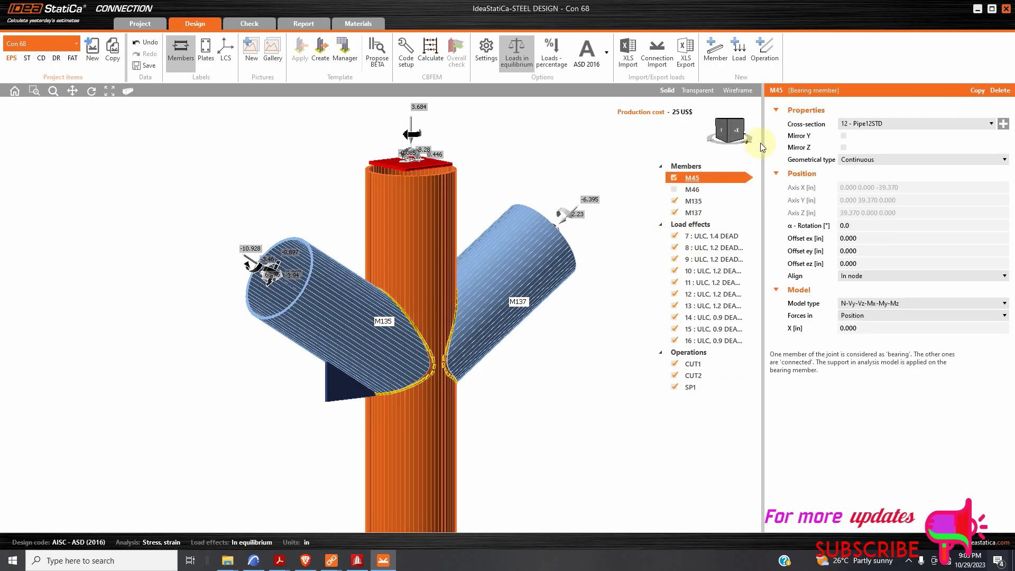
click(743, 137)
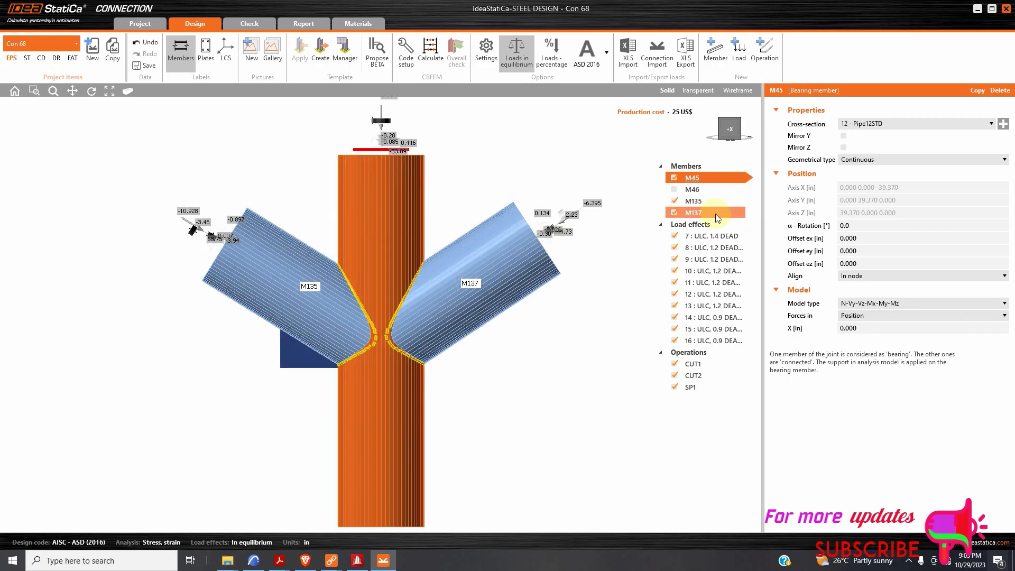
Set the stiffening plate's B1 width to 2 in and check its extent inside brace M135
click(709, 385)
drag(730, 129, 763, 143)
click(860, 161)
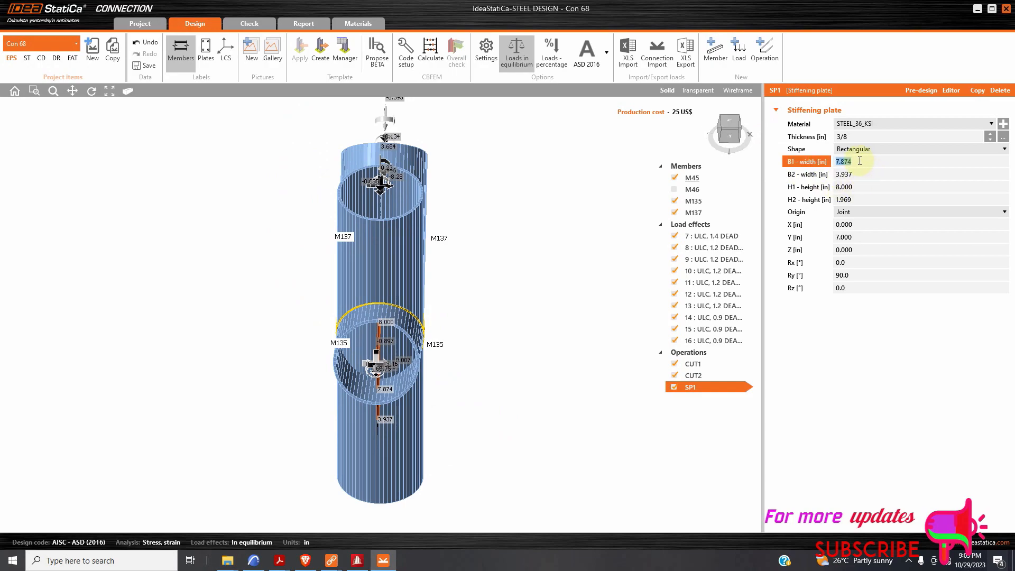
click(734, 138)
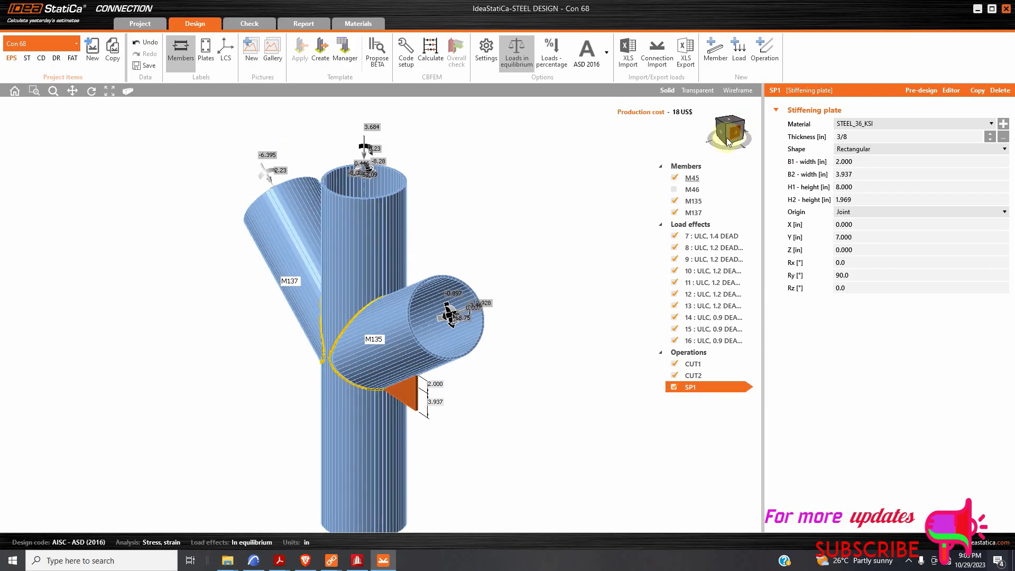
click(728, 136)
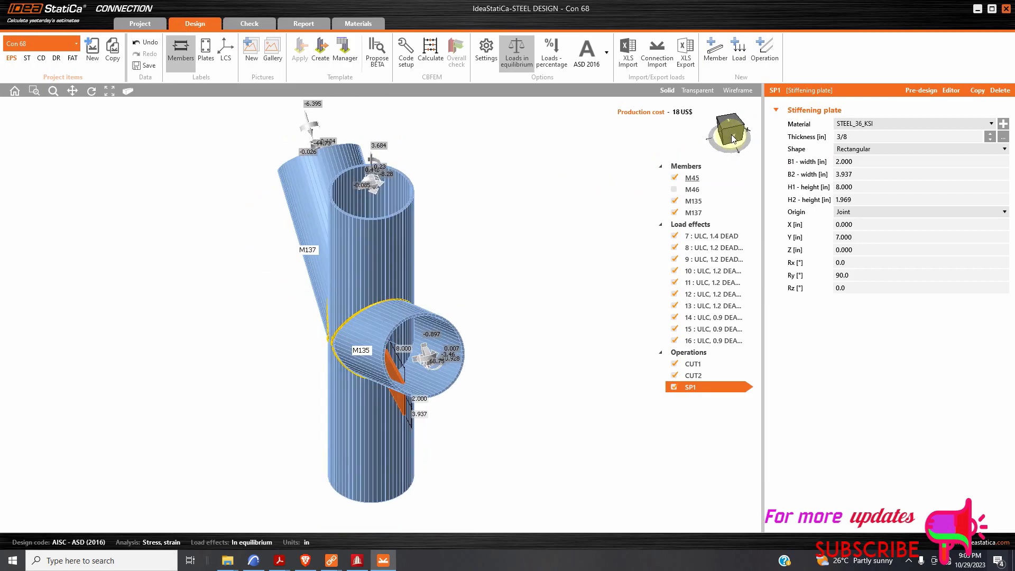
mouse_move(731, 134)
mouse_down()
mouse_move(716, 128)
mouse_move(724, 140)
mouse_up()
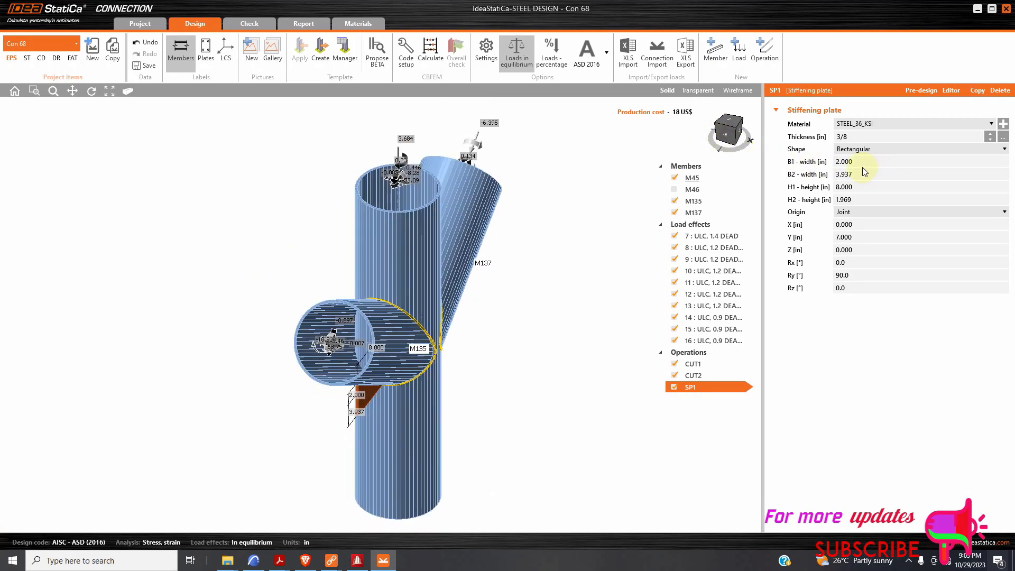
Set the stiffening plate's B1 width to 4 in and B2 width to 8 in, and check its extent below M135
click(862, 163)
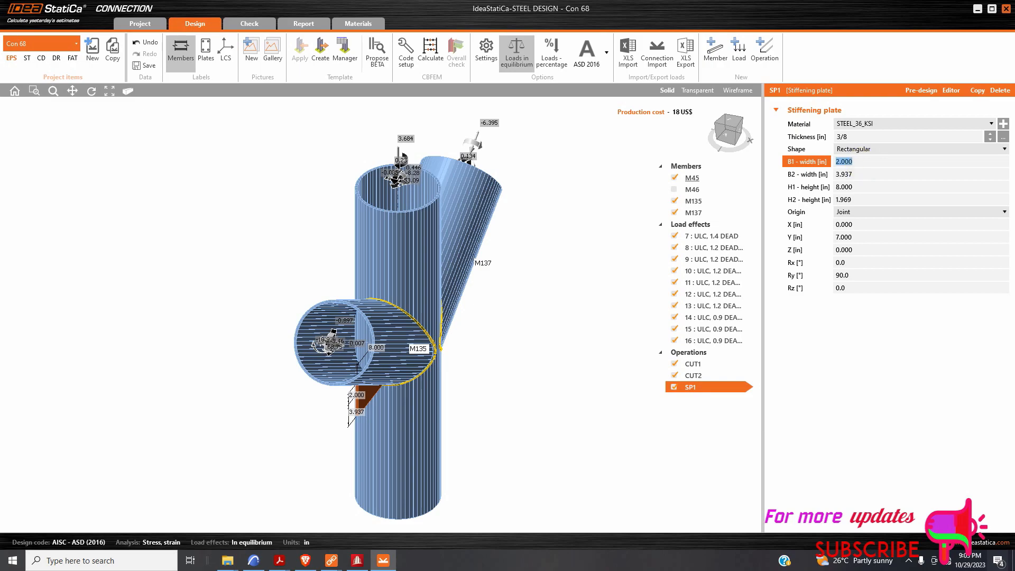
click(853, 173)
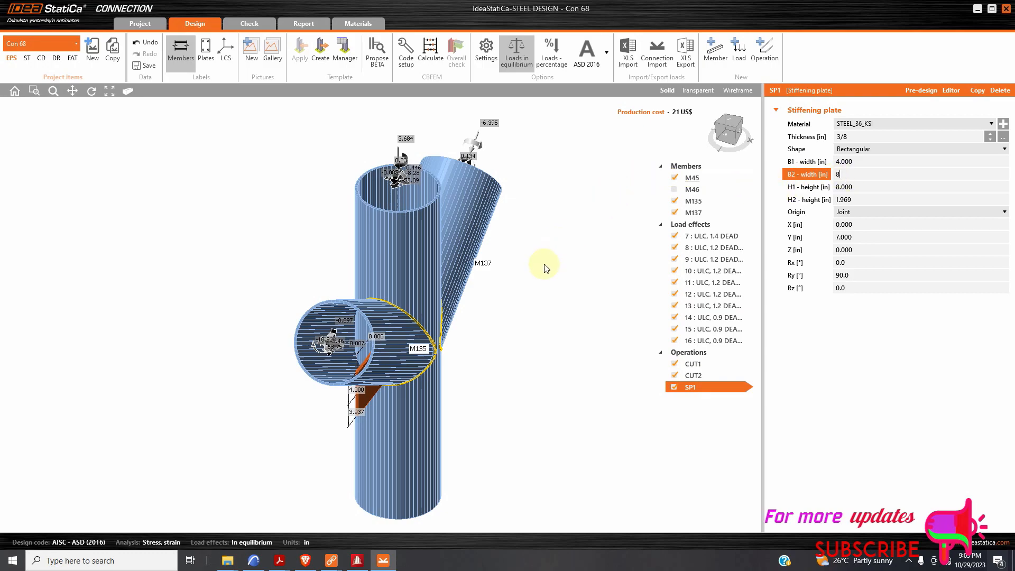
key(Return)
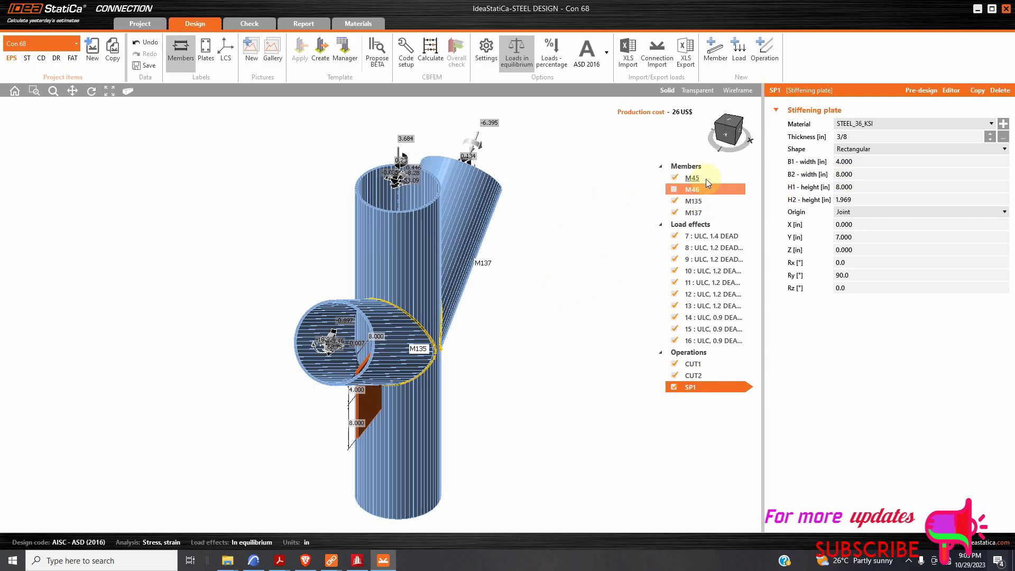
drag(734, 139, 712, 218)
scroll(593, 251, down, 3)
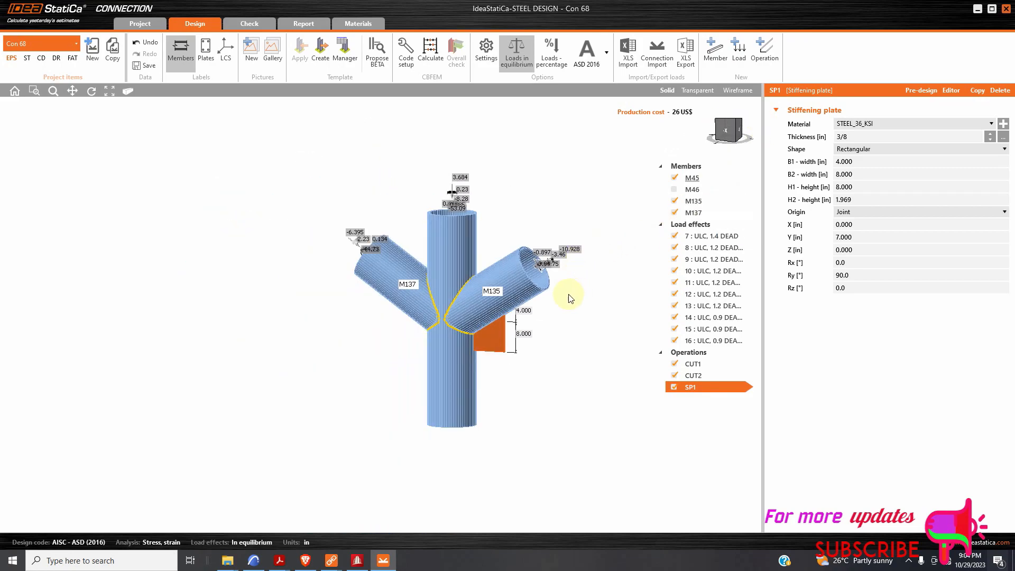
Add a Cut of plate operation that trims stiffening plate SP1 by column M45 with 1/4 in E70xx welds
scroll(571, 298, up, 2)
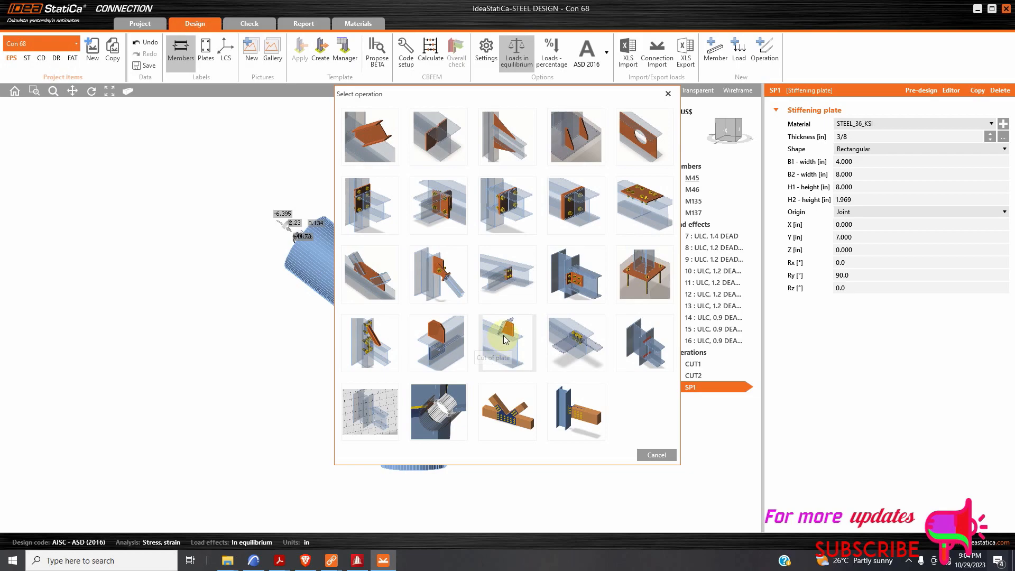
click(503, 343)
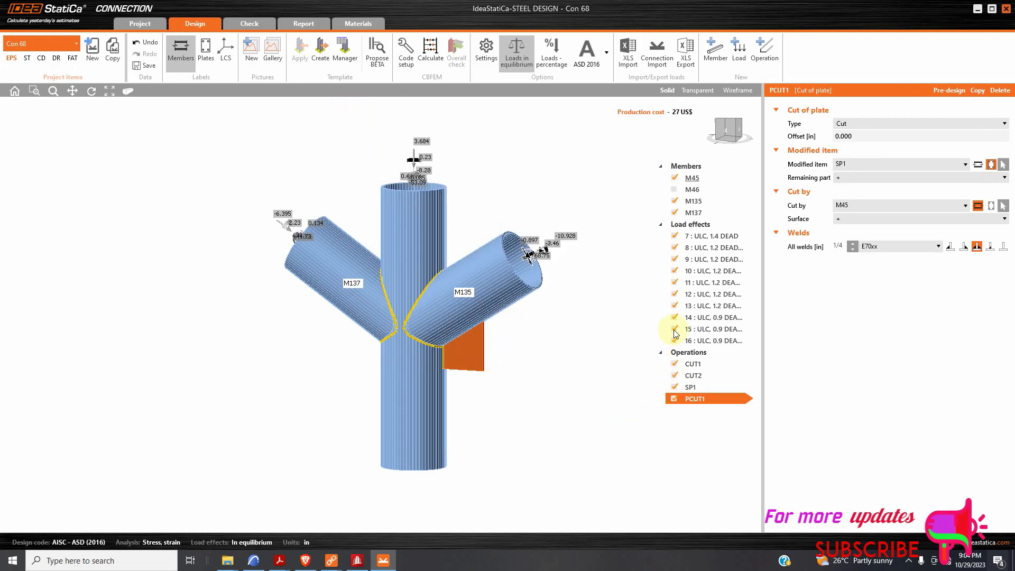
mouse_move(728, 130)
mouse_down()
mouse_move(738, 135)
mouse_move(701, 103)
mouse_move(686, 119)
mouse_move(725, 133)
mouse_up()
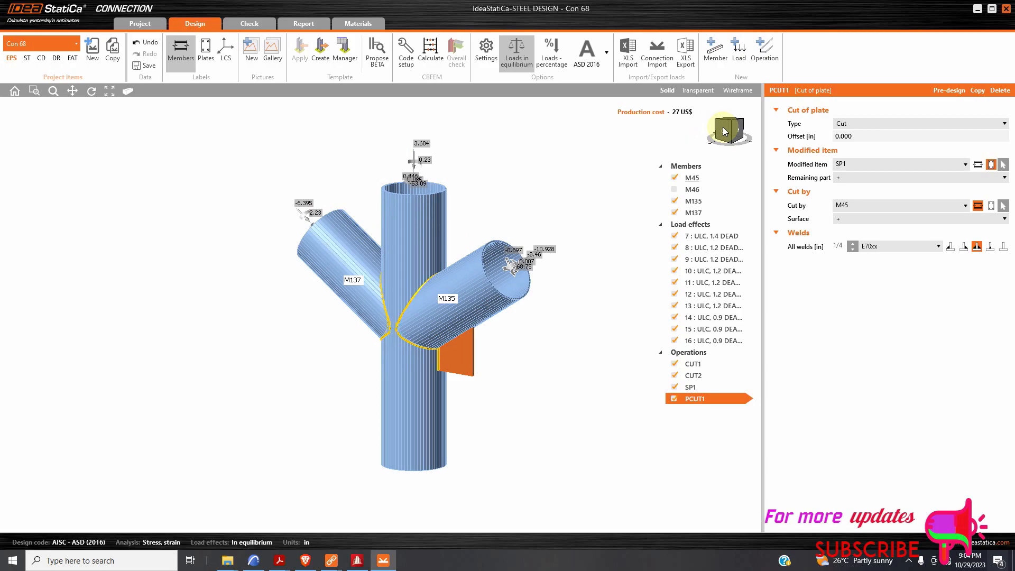
drag(726, 133, 725, 134)
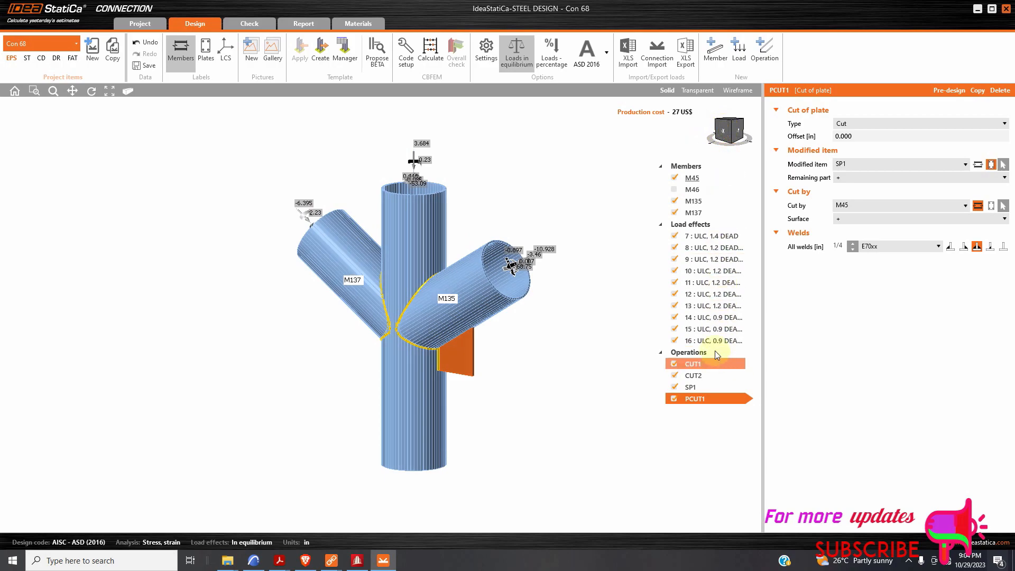
Copy the plate cut PCUT1, set the copy to cut SP1 by brace M135, and inspect the trimmed plate
right_click(700, 399)
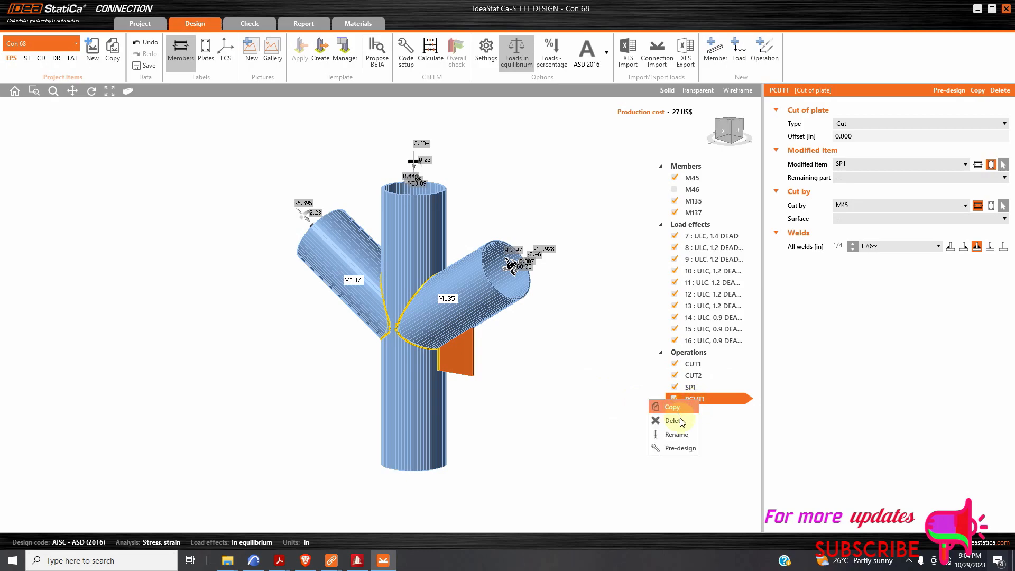
click(679, 409)
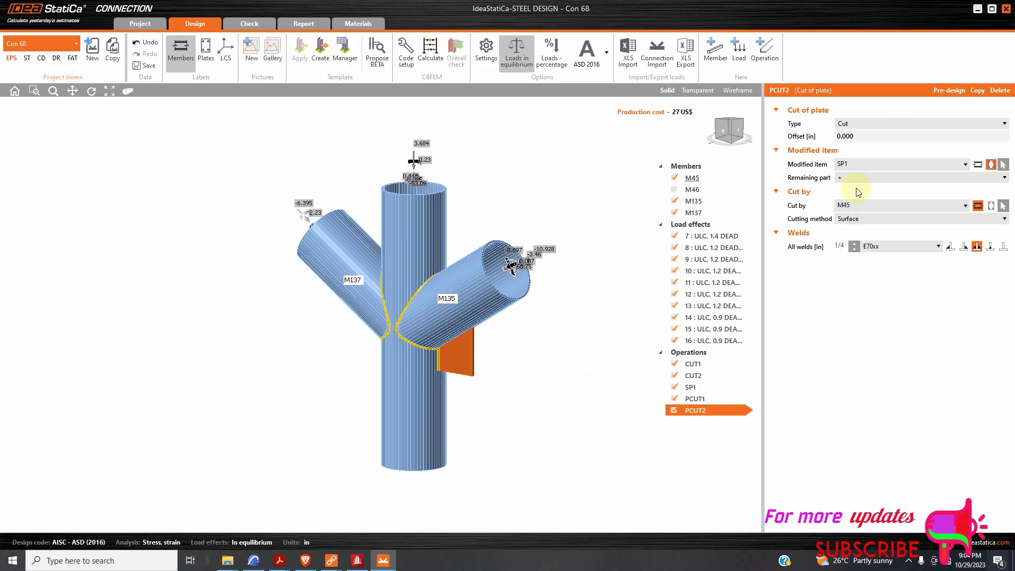
click(869, 205)
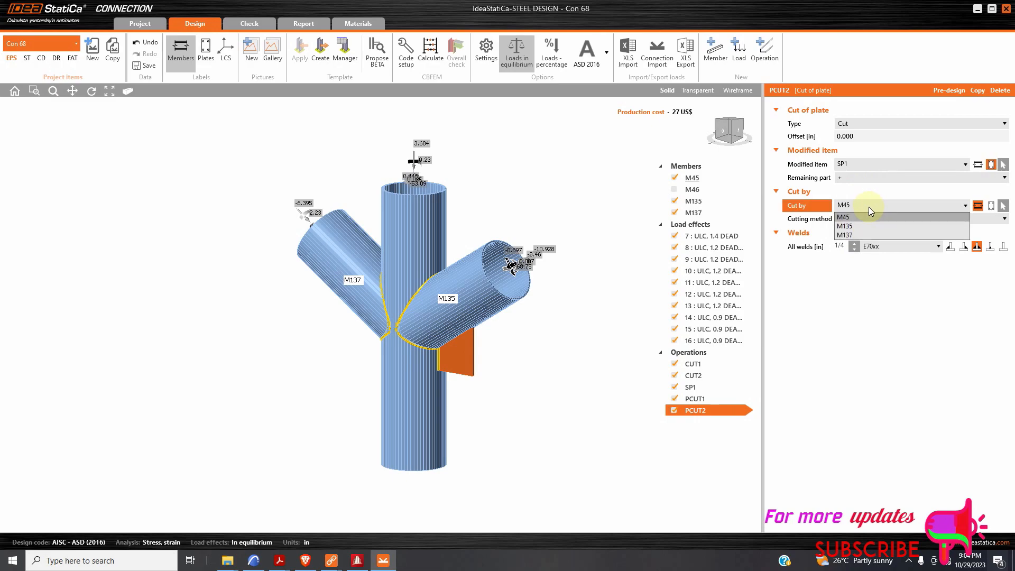
click(862, 227)
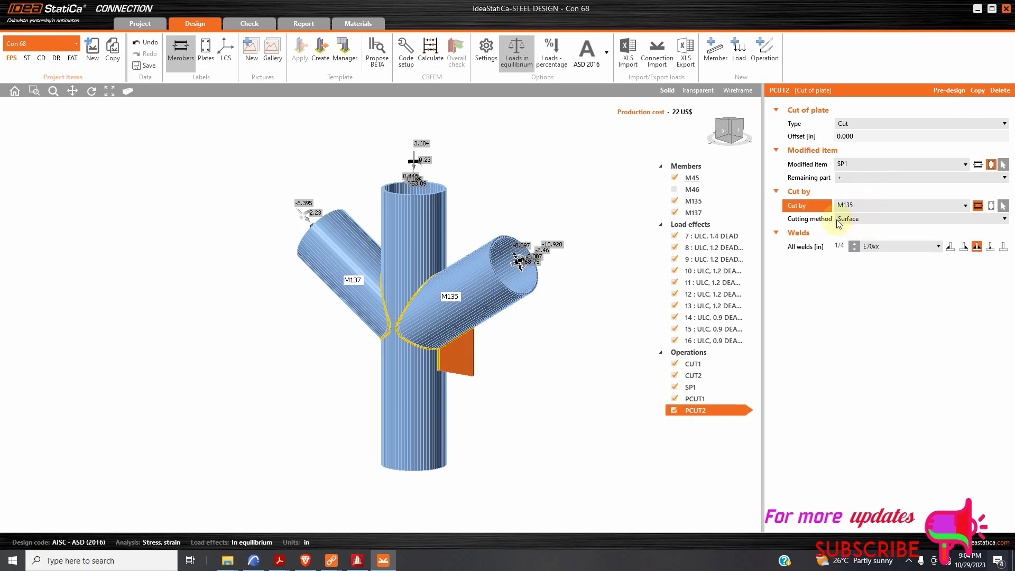
drag(726, 127, 677, 118)
scroll(473, 326, up, 3)
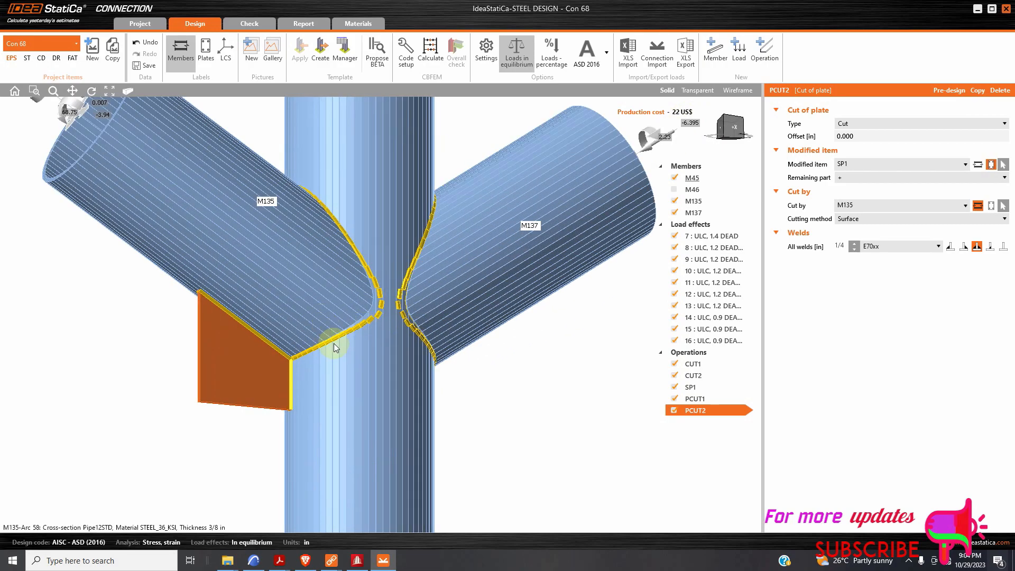
scroll(334, 344, down, 2)
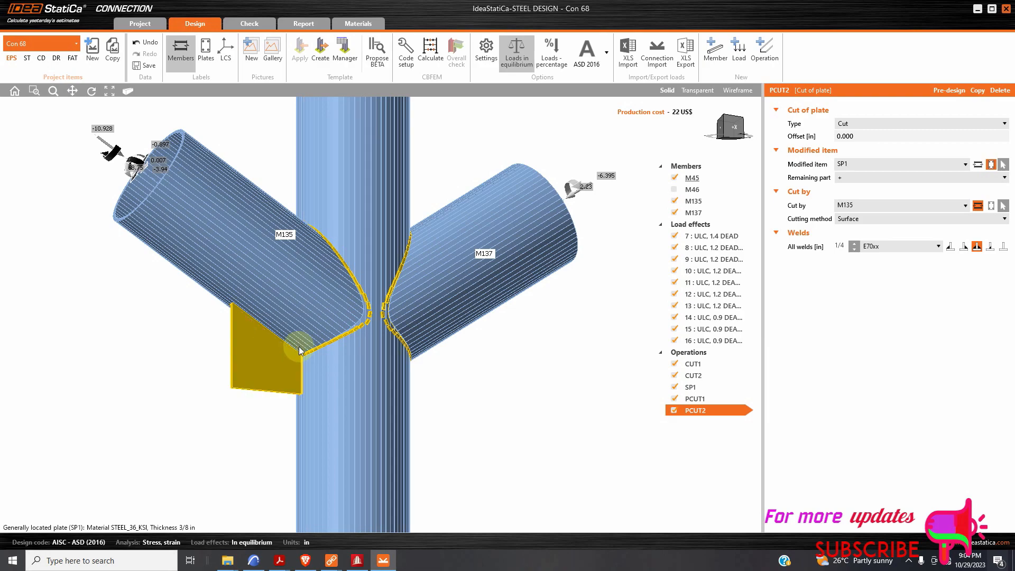
scroll(286, 323, down, 1)
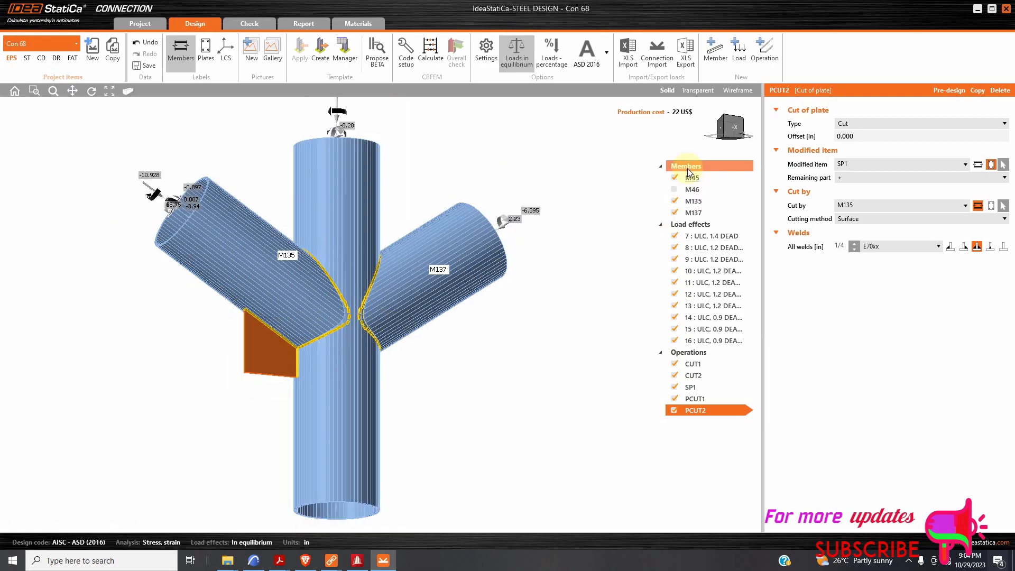
drag(730, 126, 755, 133)
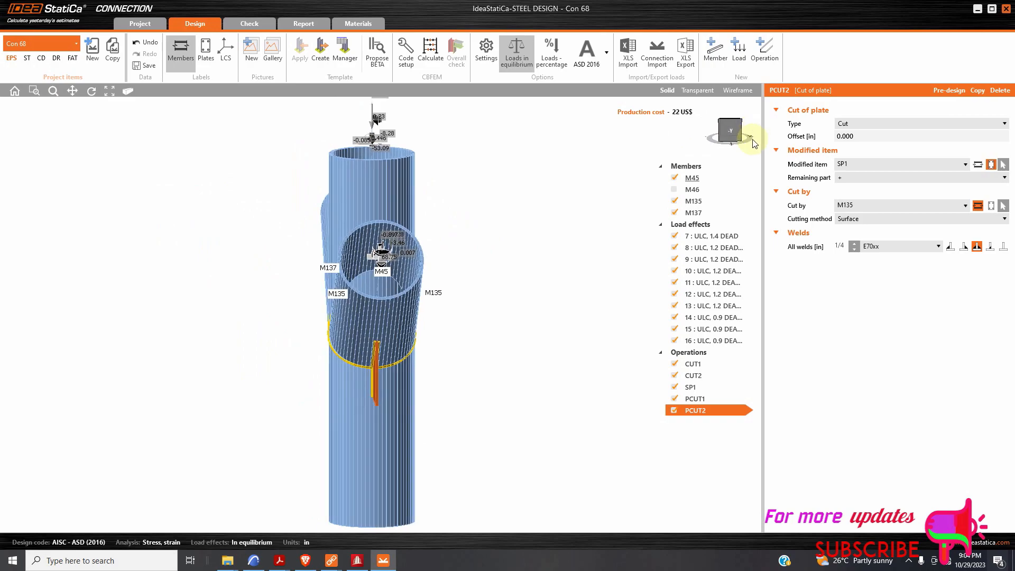
Set the thickness of stiffening plate SP1 to 7/8 in and inspect it between M45 and M135
click(725, 397)
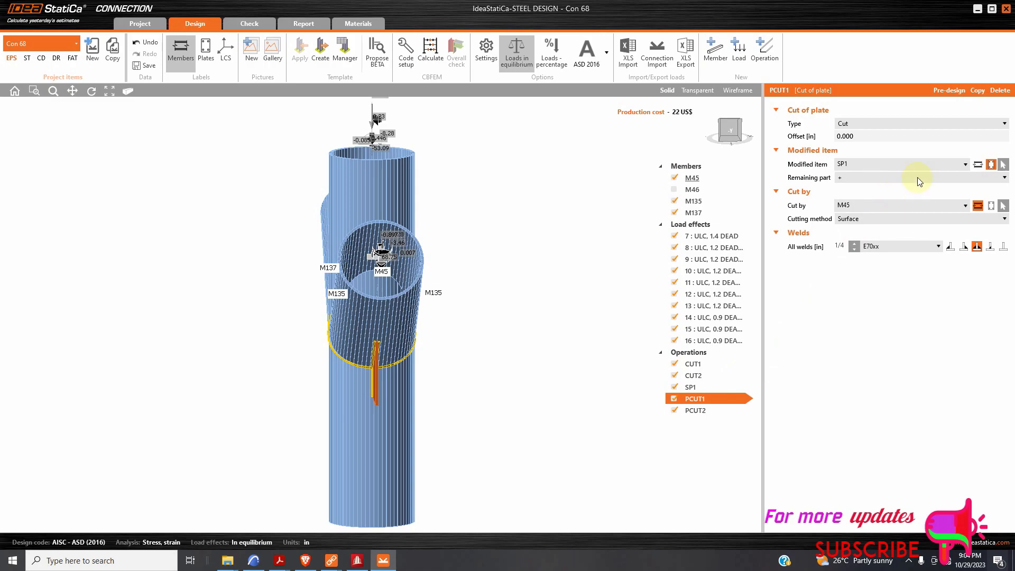
click(717, 386)
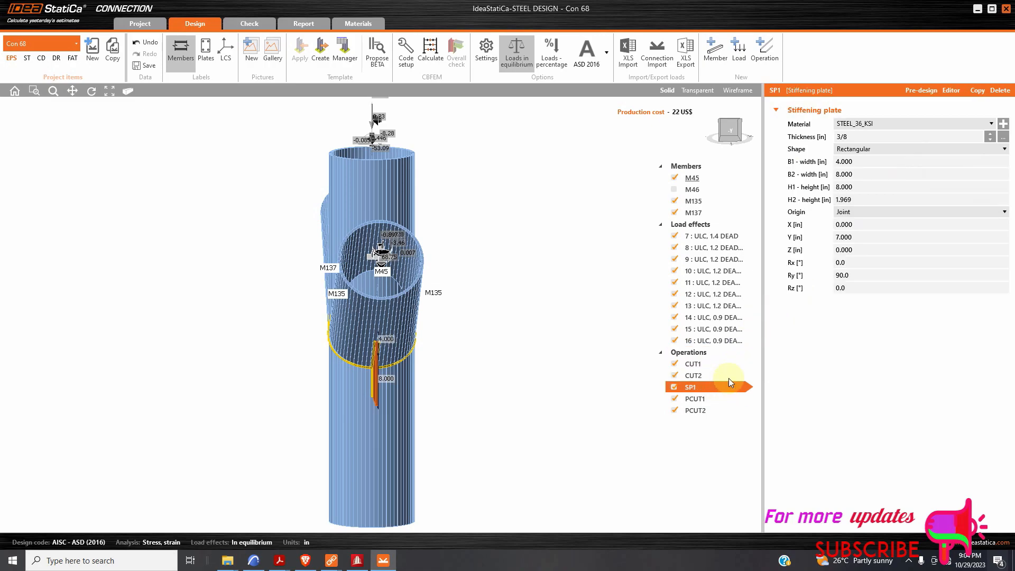
click(991, 138)
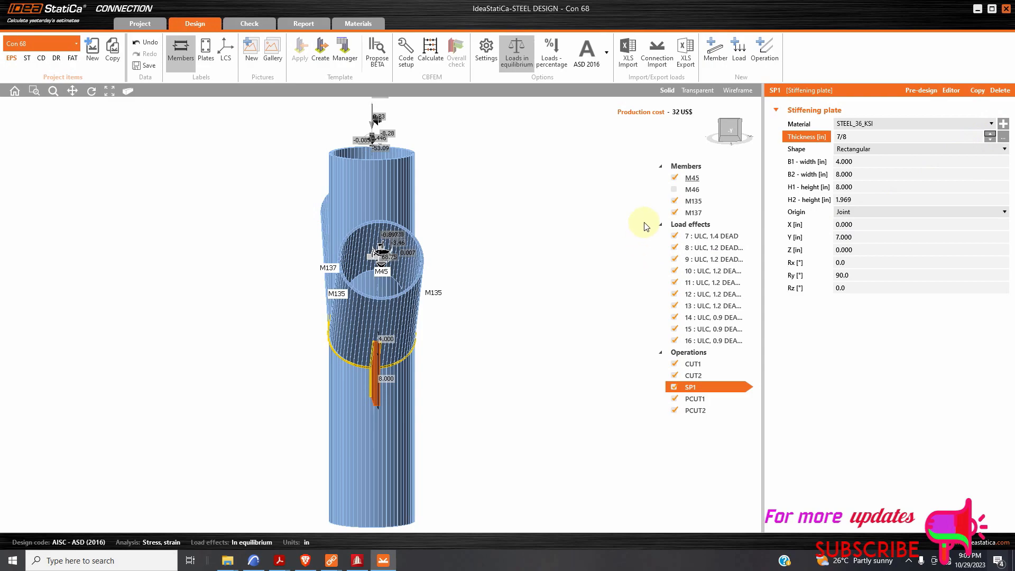
mouse_move(735, 135)
mouse_down()
mouse_move(697, 125)
mouse_move(731, 131)
mouse_move(741, 122)
mouse_move(740, 140)
mouse_move(733, 132)
mouse_up()
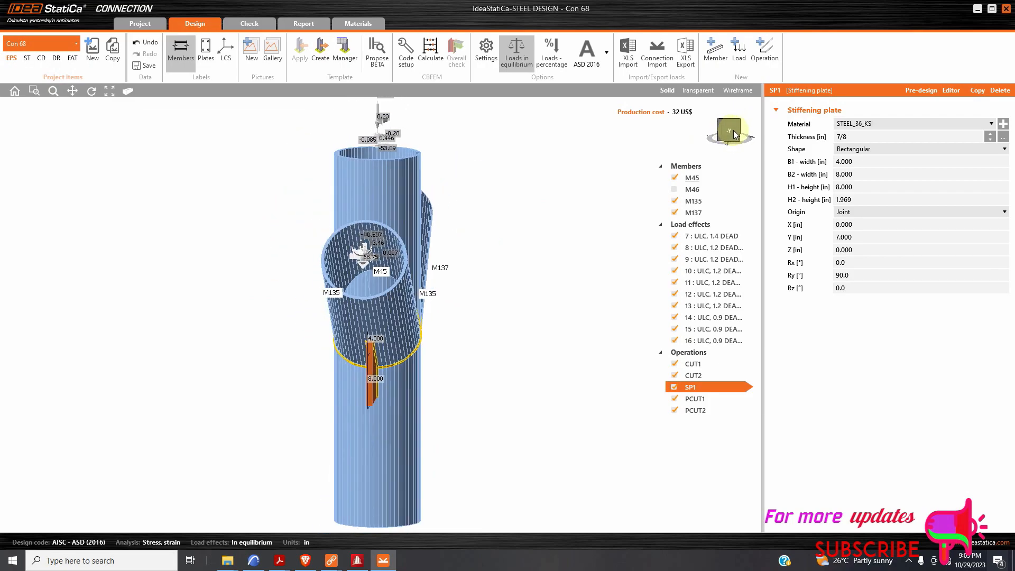
scroll(454, 352, up, 3)
scroll(328, 375, down, 3)
scroll(325, 383, up, 4)
drag(739, 130, 767, 131)
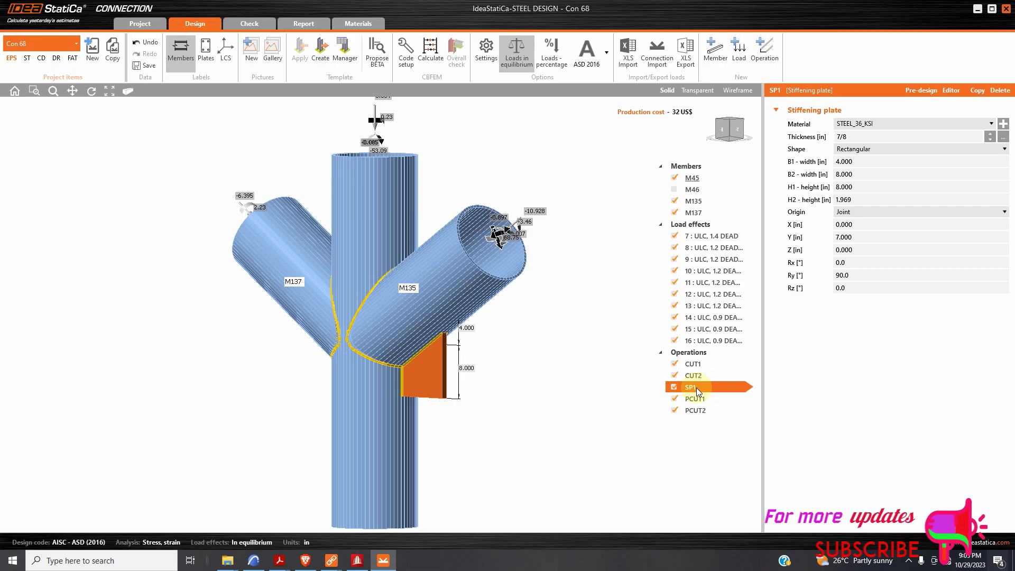
Copy stiffening plate SP1 and set the copy's Y position to -7 in, on the M137 side of the column
right_click(695, 386)
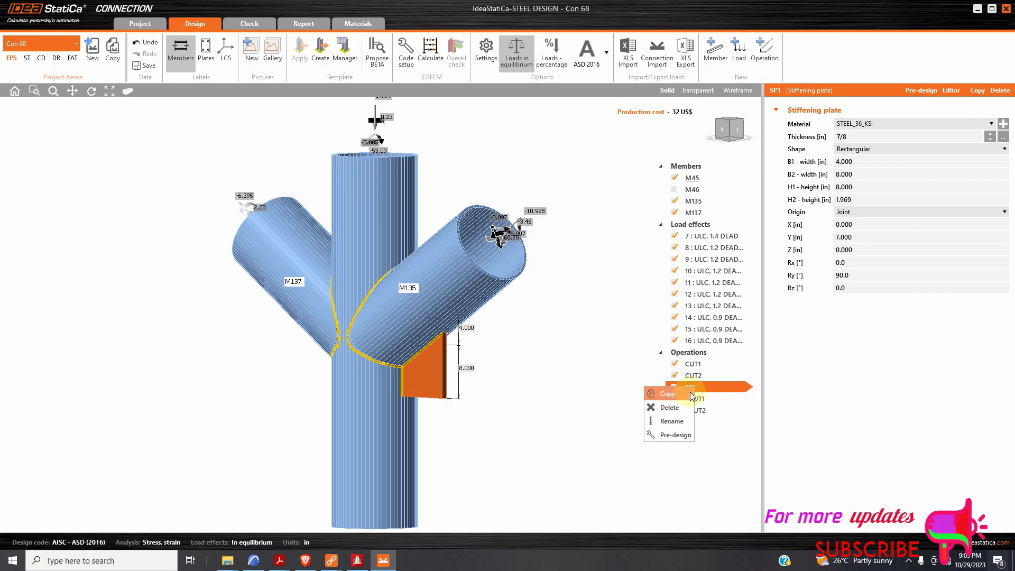
click(674, 397)
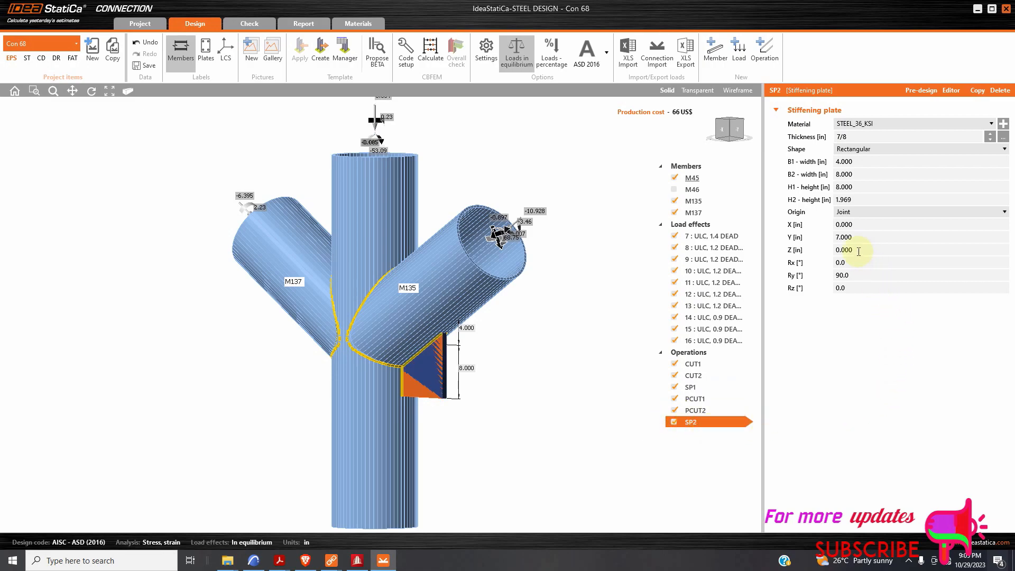
click(838, 238)
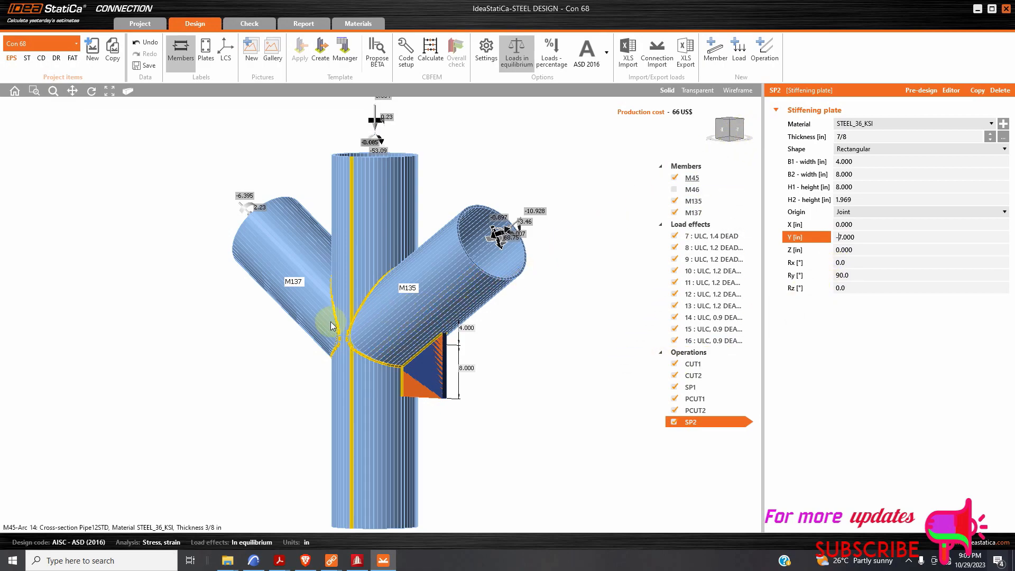
click(721, 132)
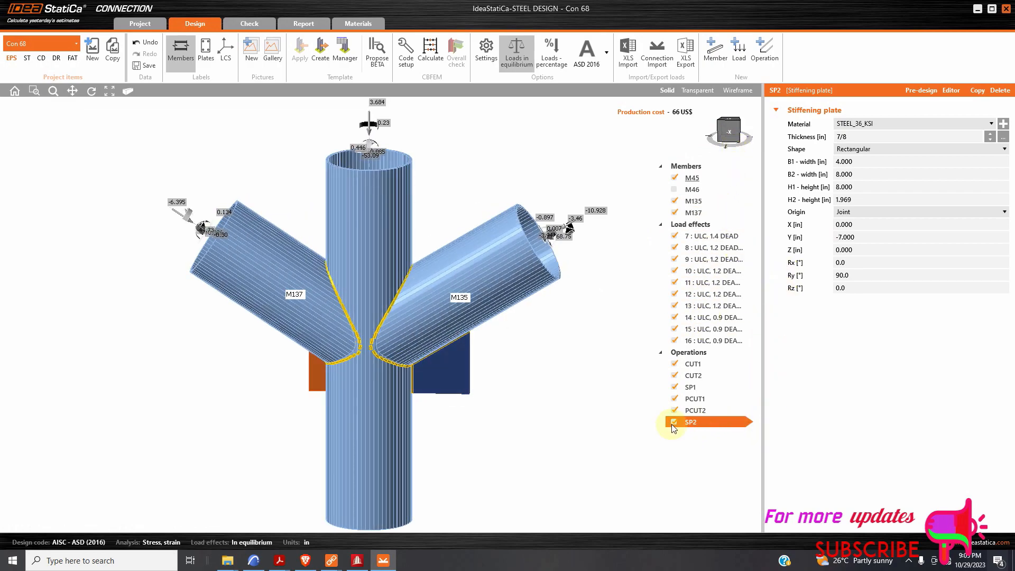
Move the copied stiffening plate outward below M137, trying a Y position of -10 in before setting it to -12 in
click(844, 238)
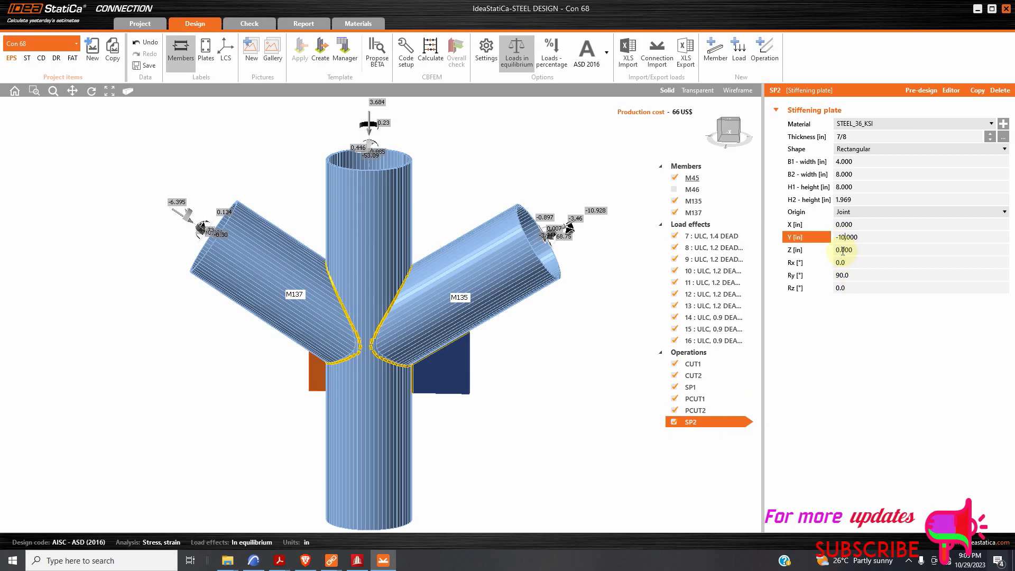
click(815, 395)
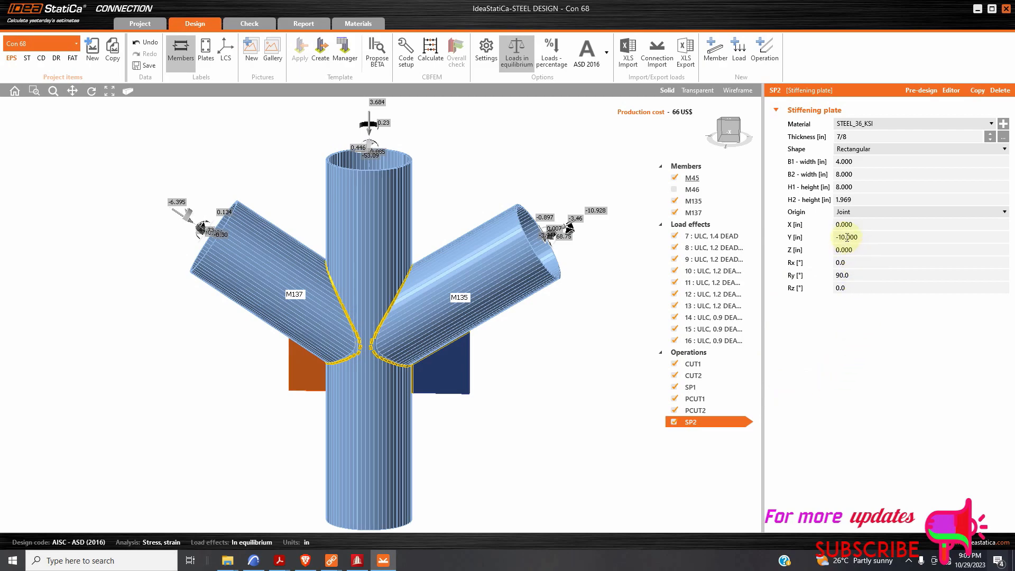
click(846, 238)
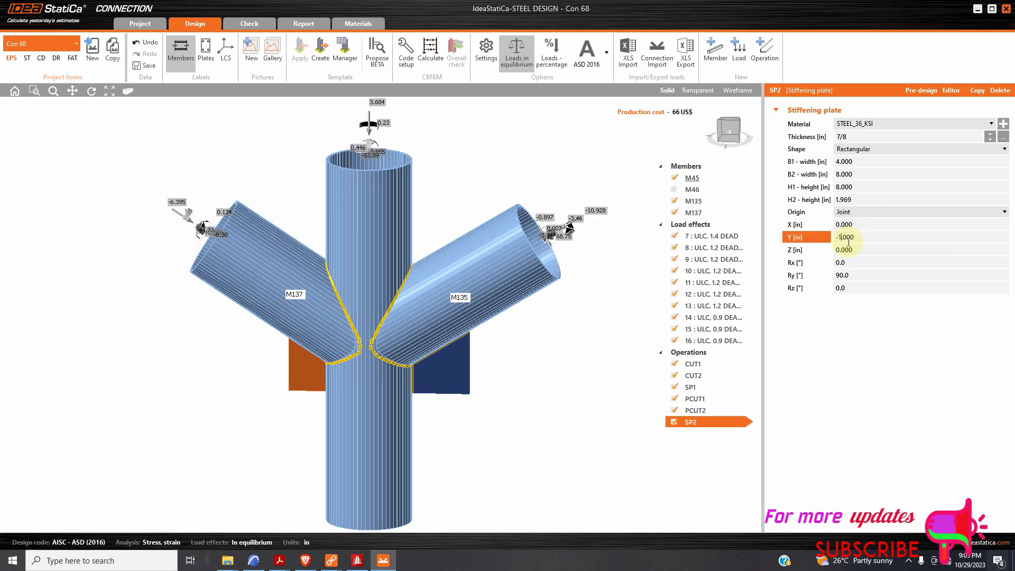
click(854, 385)
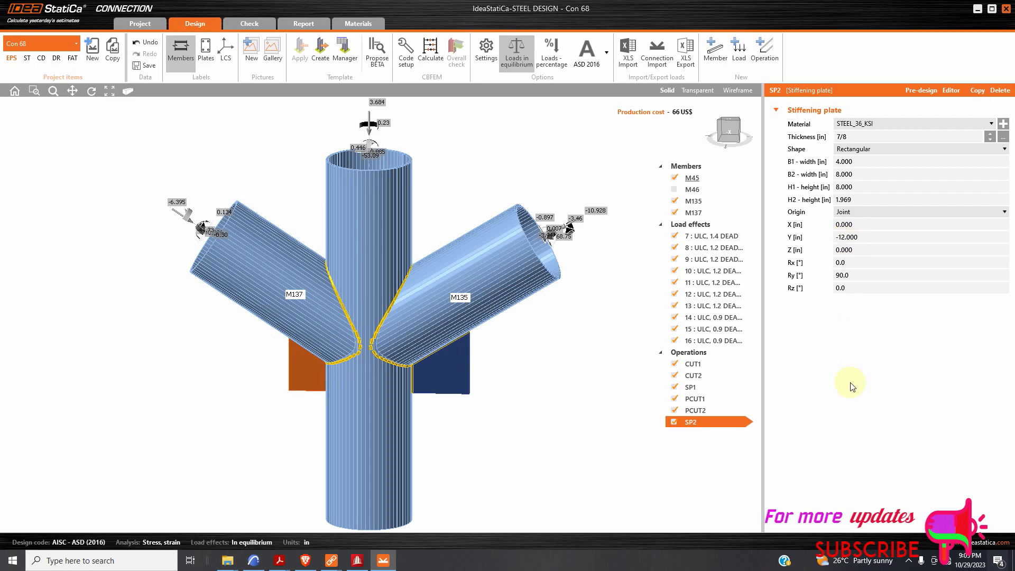
Examine both stiffening plates from several angles to compare their position against M45, M135 and M137
scroll(350, 372, up, 3)
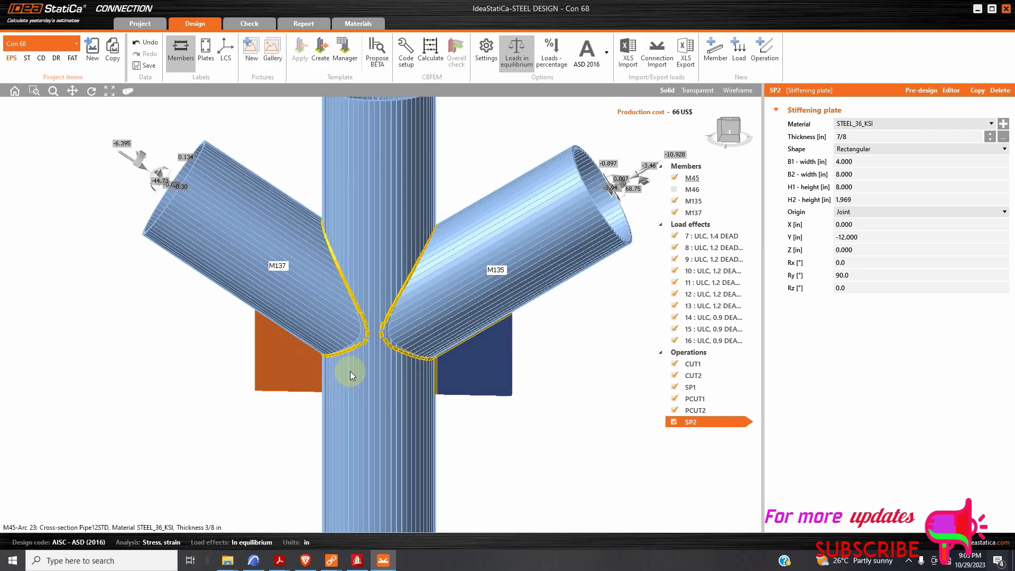
scroll(402, 323, down, 5)
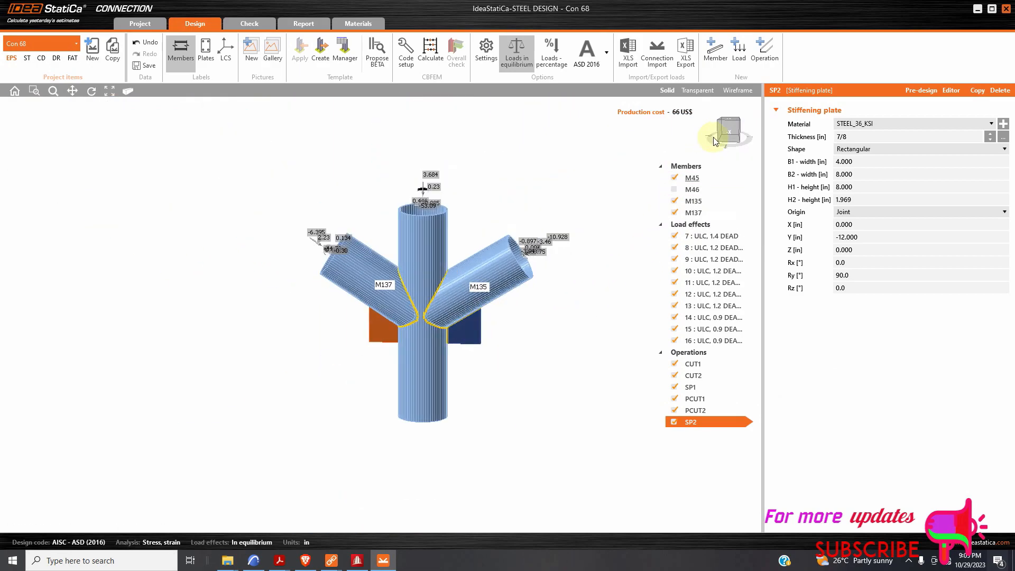
click(731, 131)
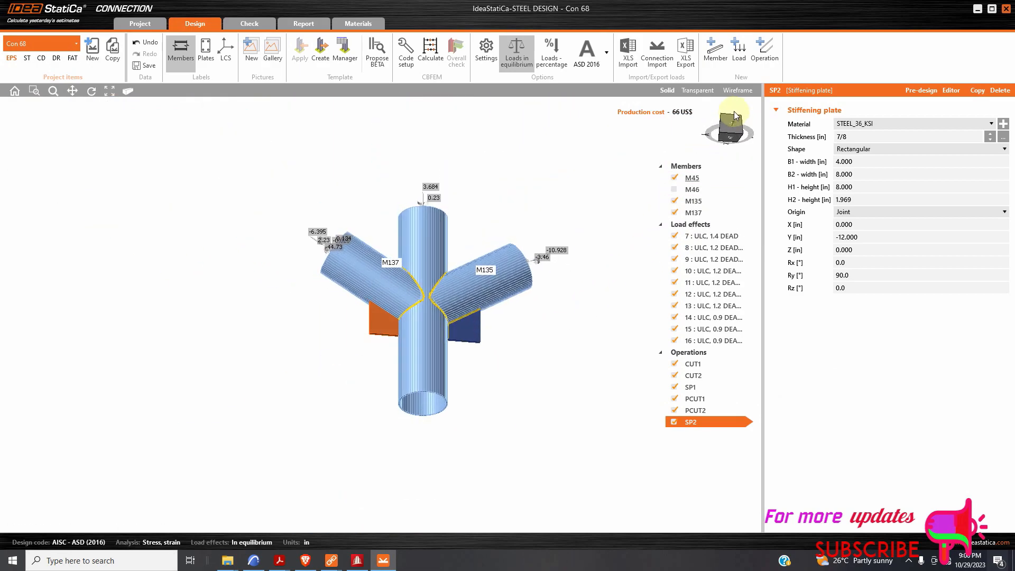
middle_drag(675, 123, 488, 326)
scroll(488, 327, up, 2)
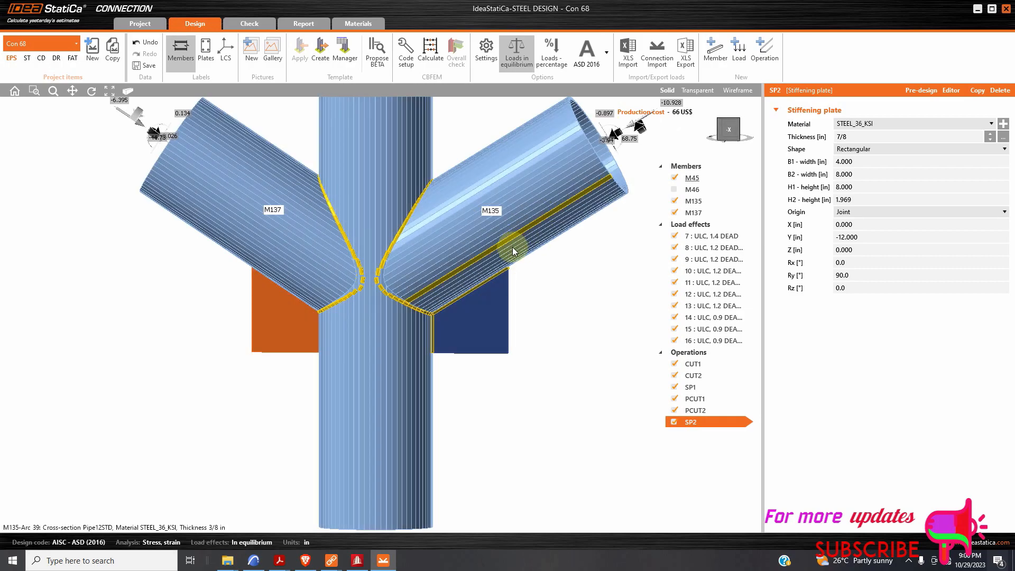
scroll(504, 242, down, 2)
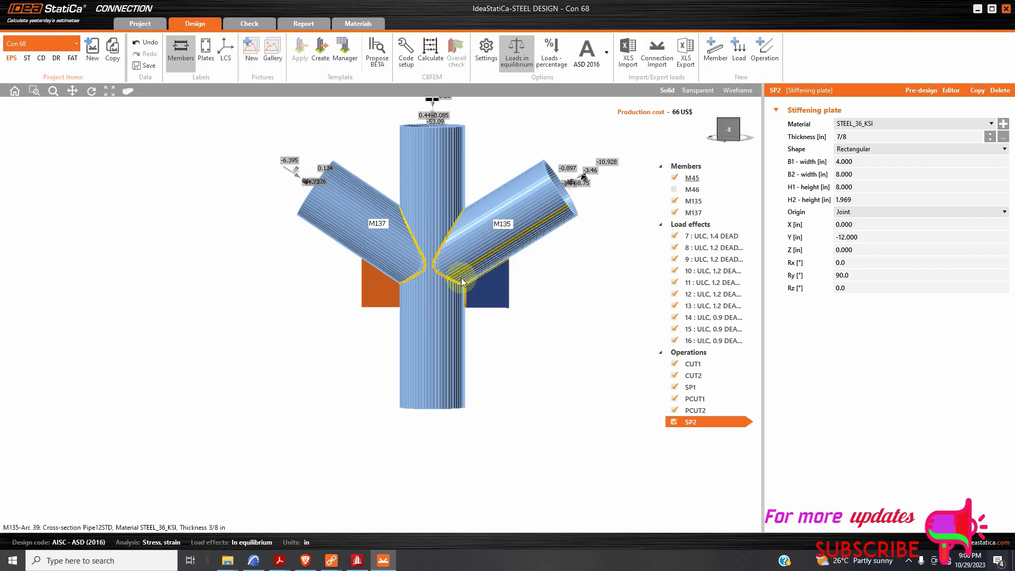
scroll(484, 285, up, 2)
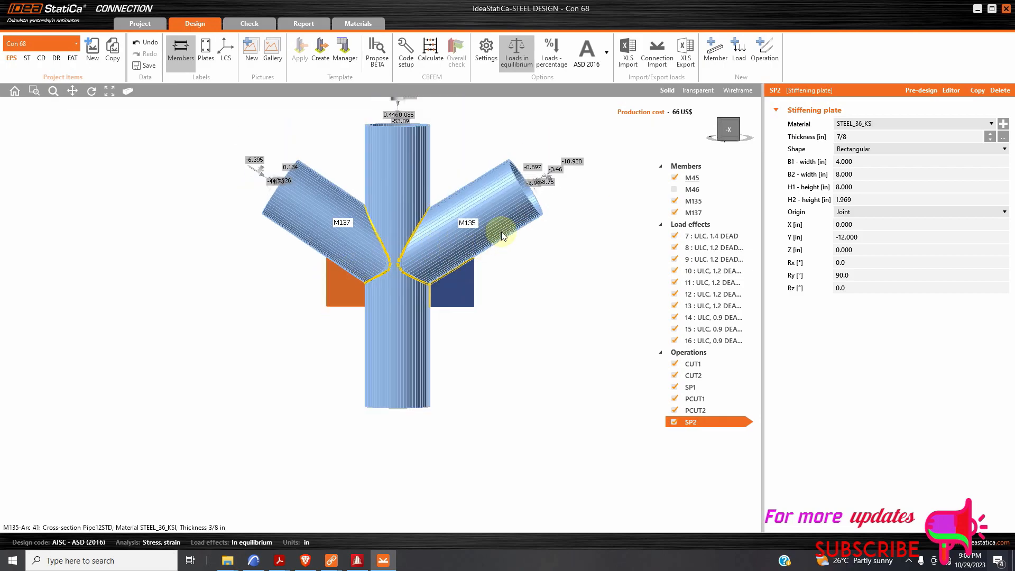
Copy plate cut PCUT1 and set the copy's modified item to SP2, keeping M45 as the cutting member
scroll(465, 280, up, 2)
mouse_move(721, 132)
mouse_down()
mouse_move(742, 128)
mouse_move(740, 138)
mouse_up()
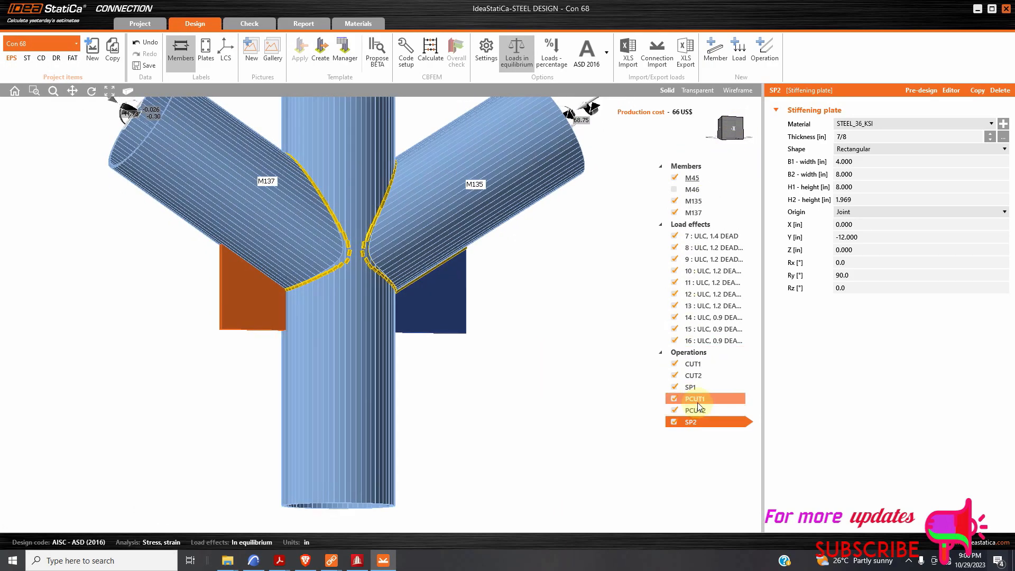
click(698, 404)
right_click(697, 403)
click(675, 413)
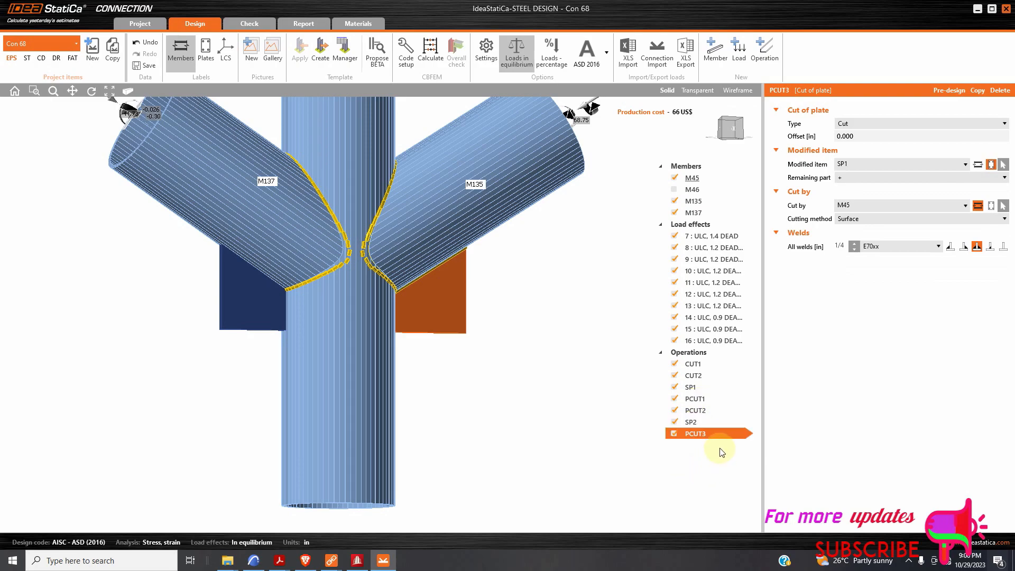
click(875, 164)
click(878, 185)
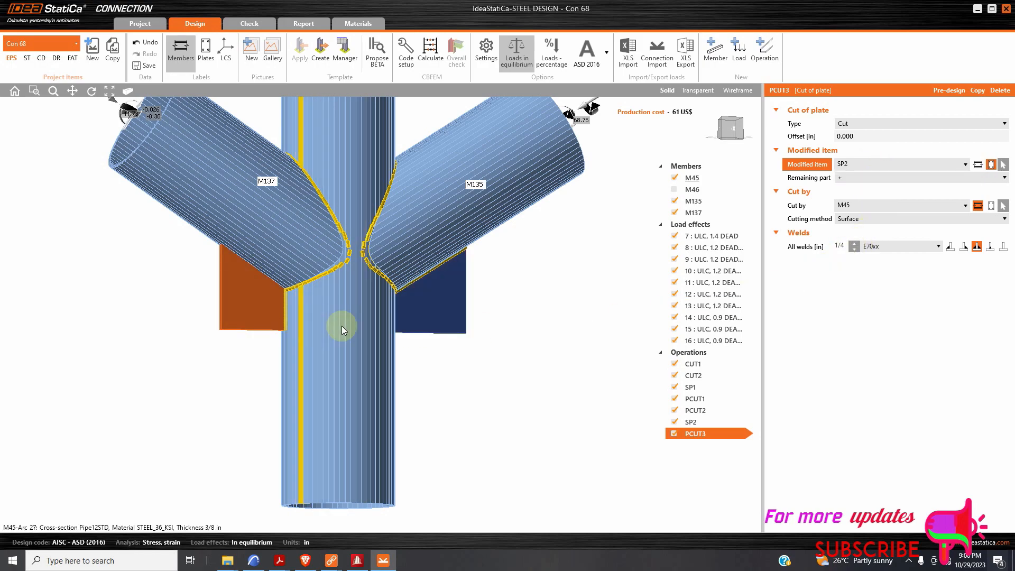
Copy plate cut PCUT2 and set the copy to trim SP2 by M137
click(703, 412)
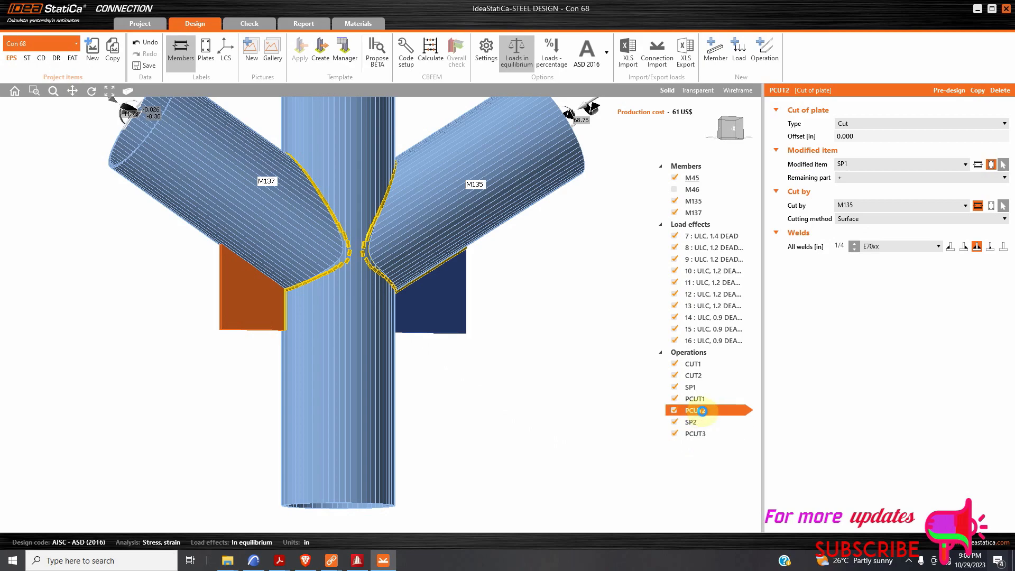
right_click(703, 412)
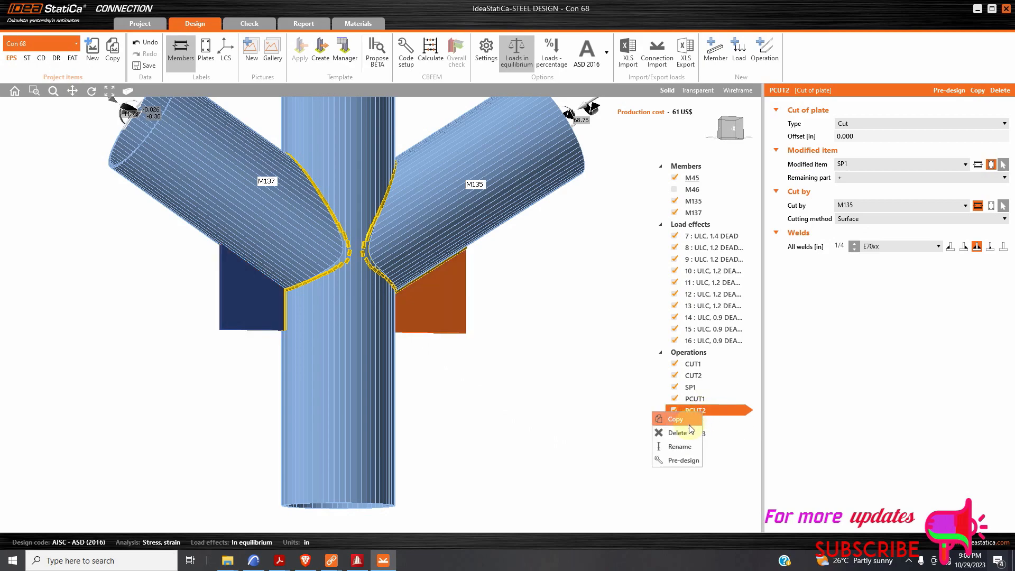
click(693, 421)
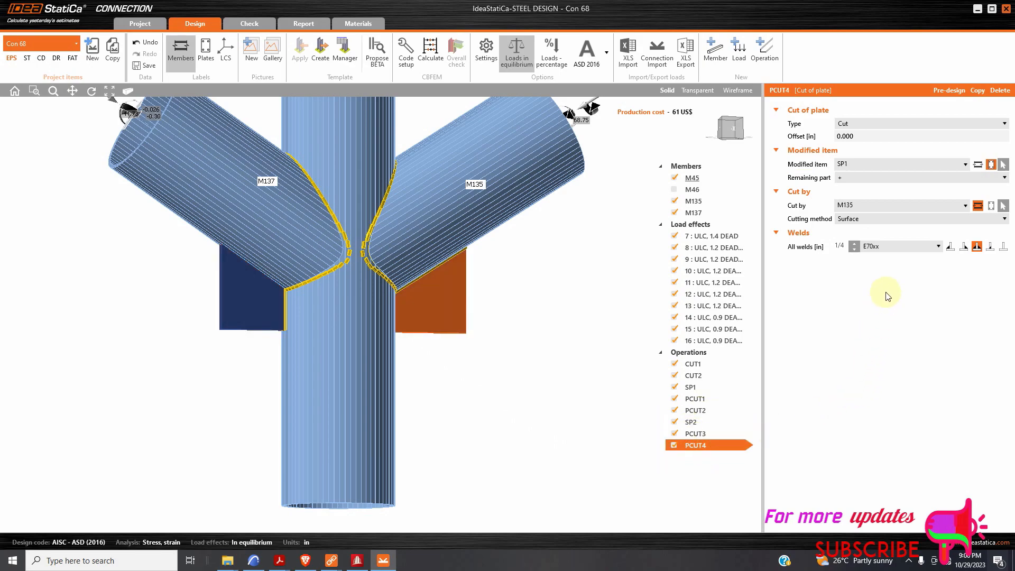
click(883, 207)
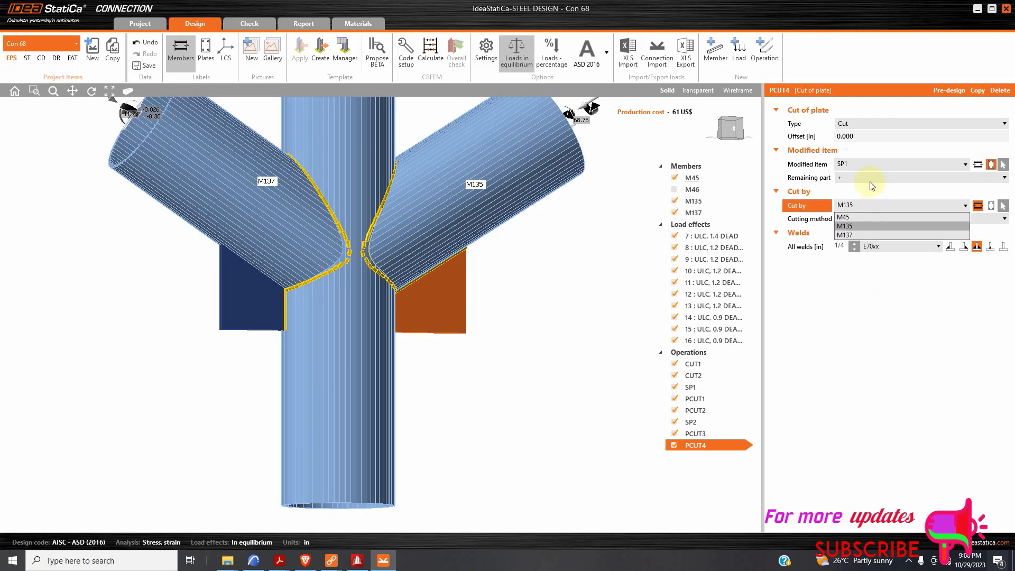
click(871, 164)
click(870, 164)
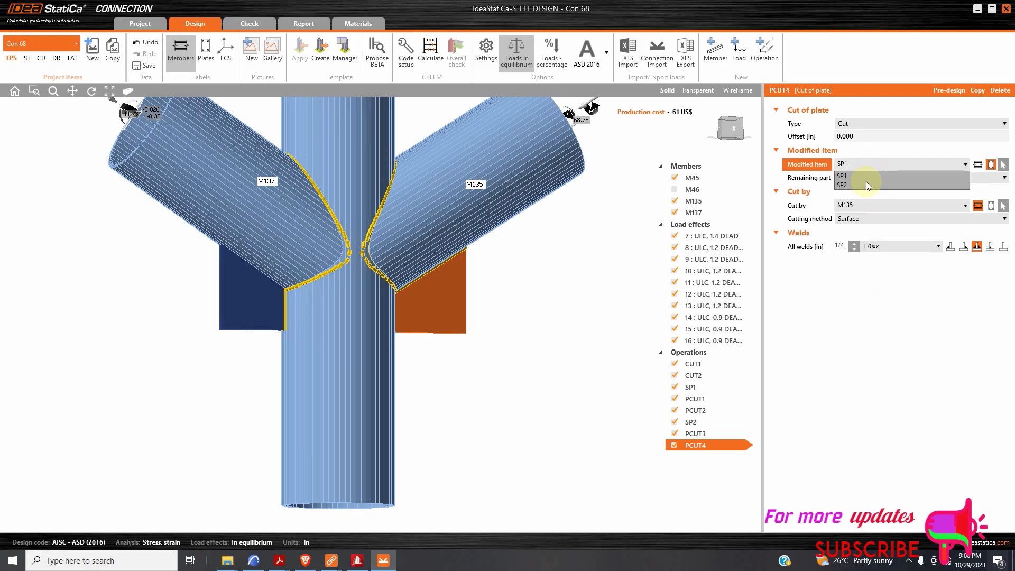
click(868, 184)
click(890, 207)
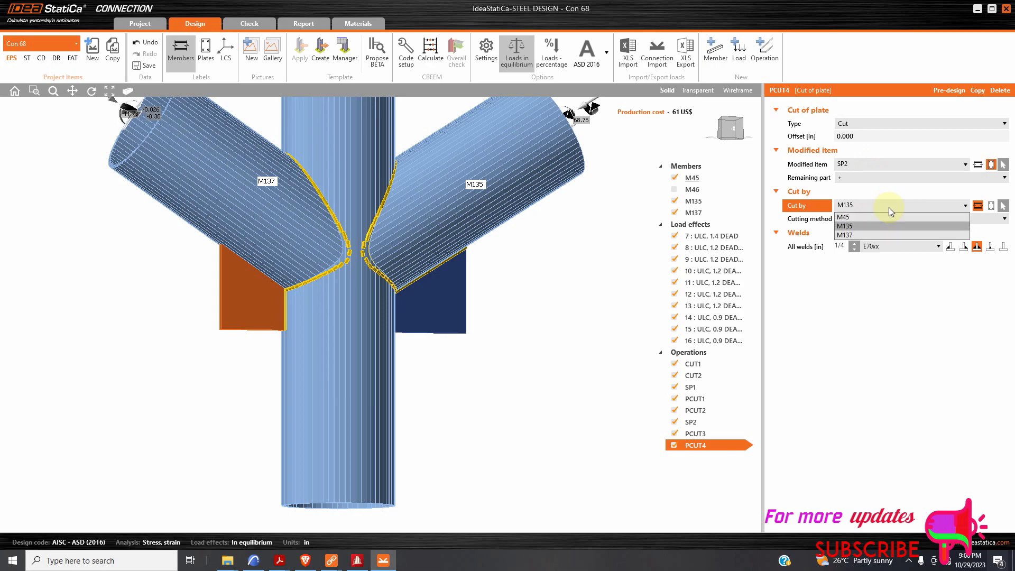
click(880, 235)
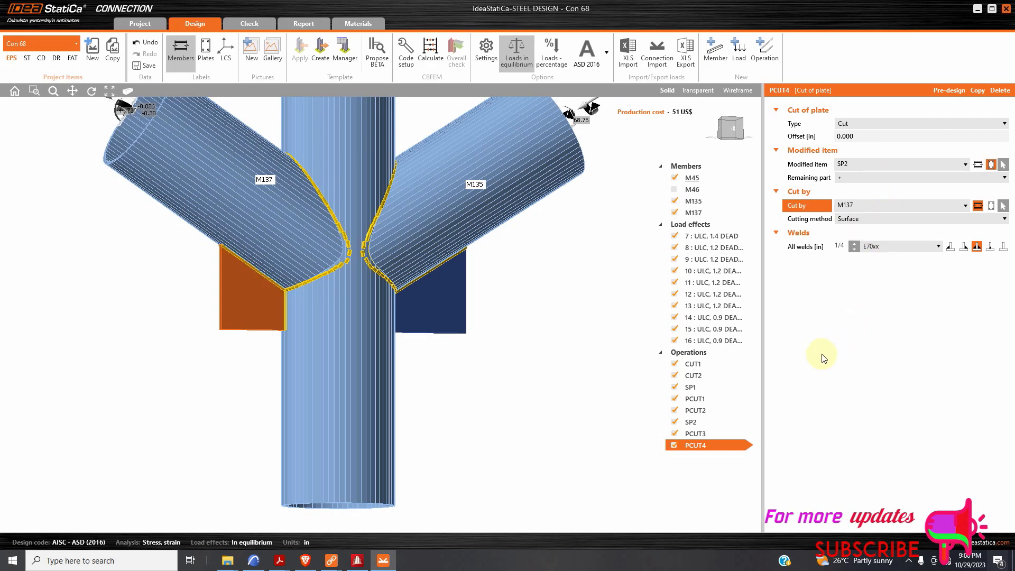
scroll(636, 389, down, 5)
click(732, 133)
drag(730, 130, 668, 131)
scroll(483, 297, up, 2)
scroll(482, 297, down, 3)
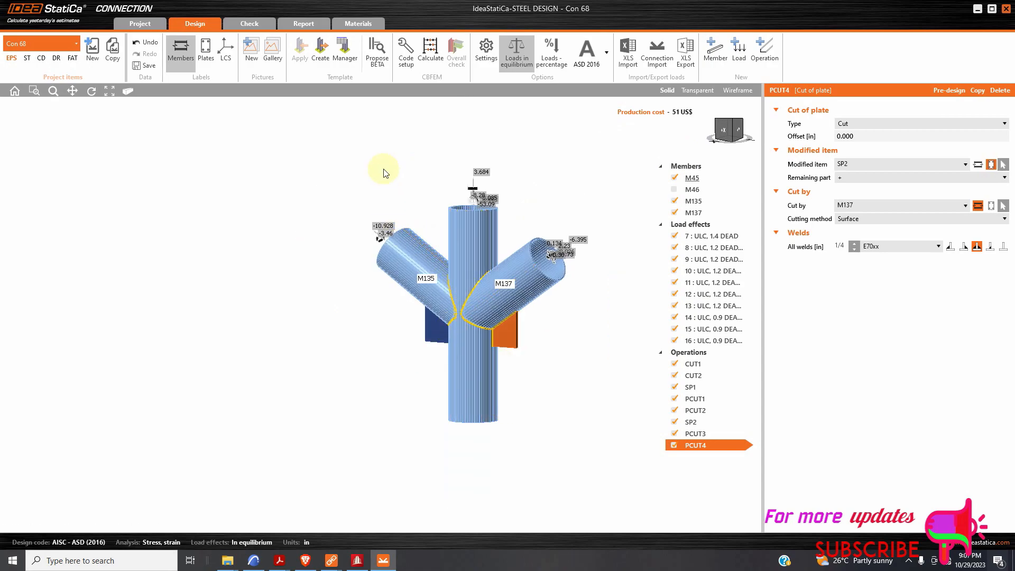
click(405, 62)
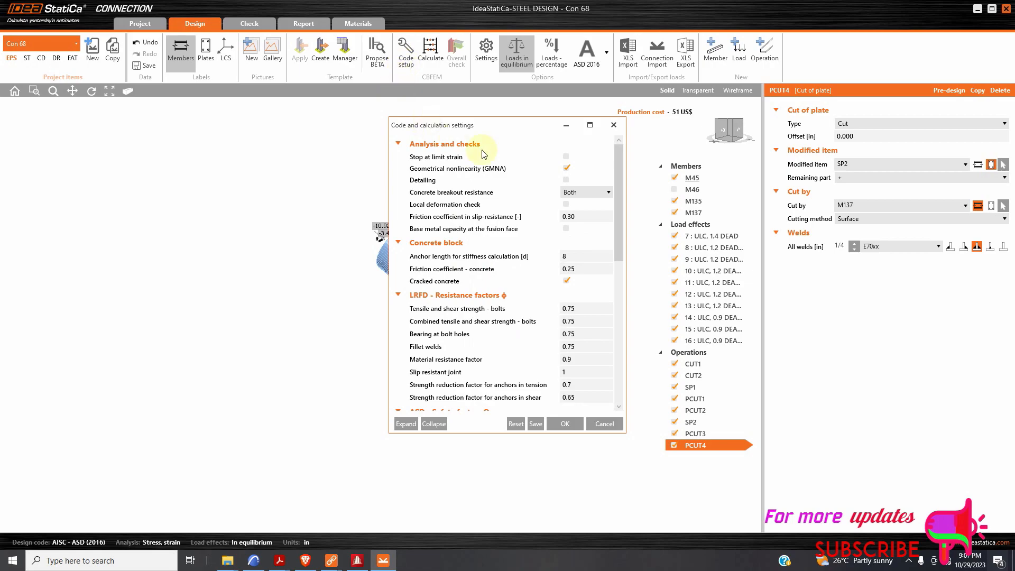
click(567, 157)
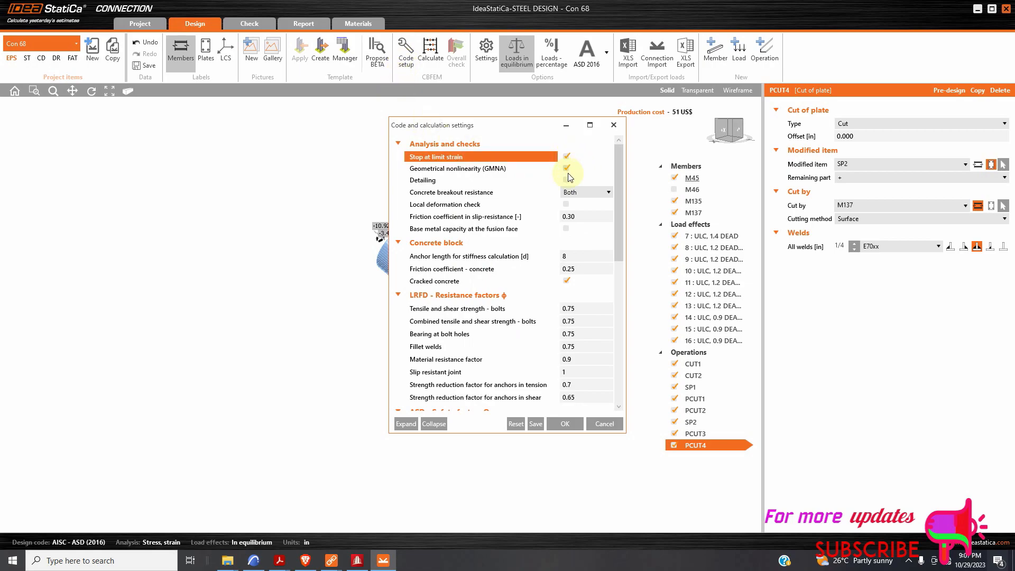
click(567, 180)
click(567, 204)
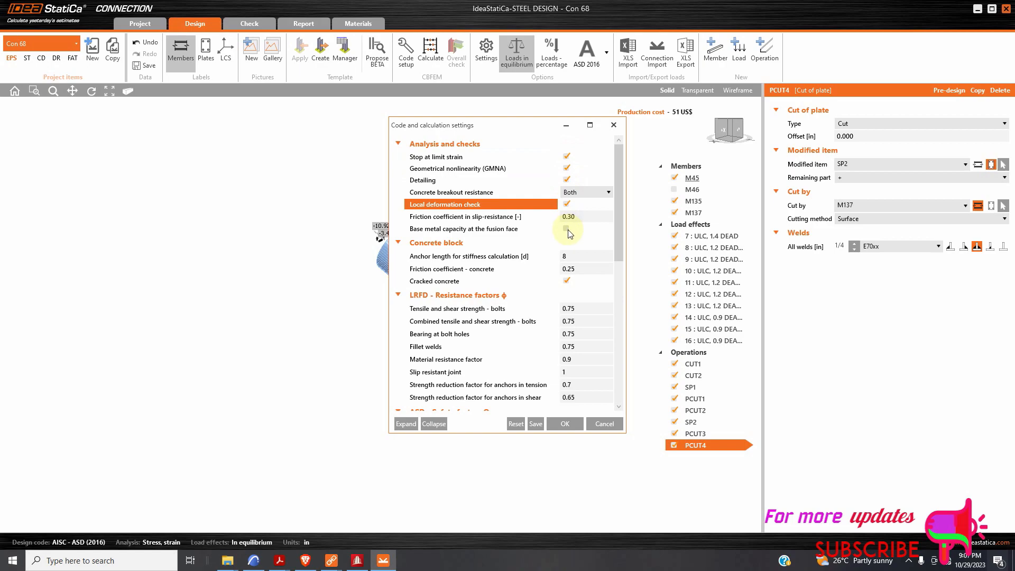
click(567, 229)
scroll(542, 312, down, 2)
scroll(570, 304, up, 1)
scroll(571, 304, up, 1)
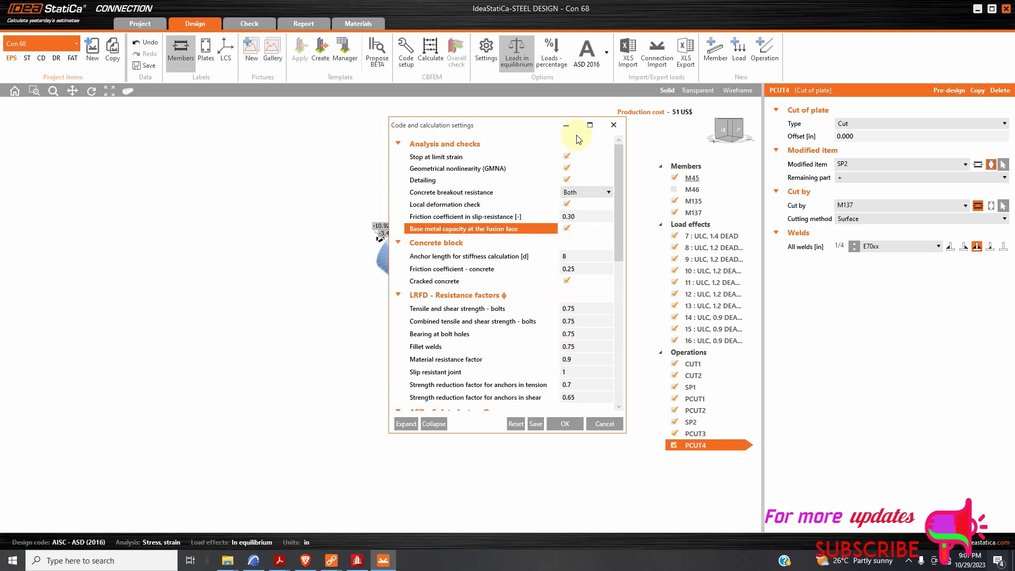
click(614, 126)
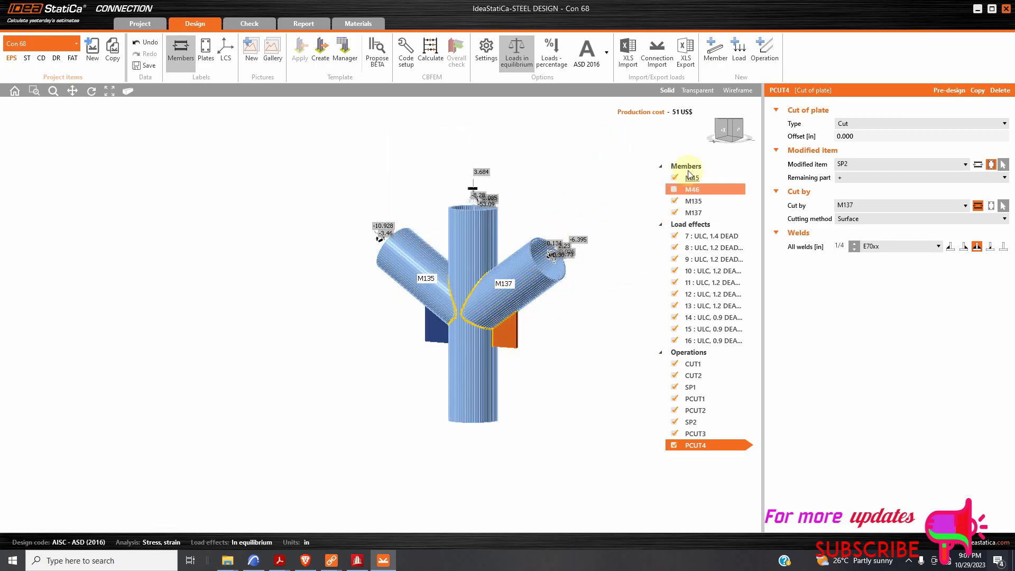
Run the CBFEM calculation of joint Con 68
click(727, 135)
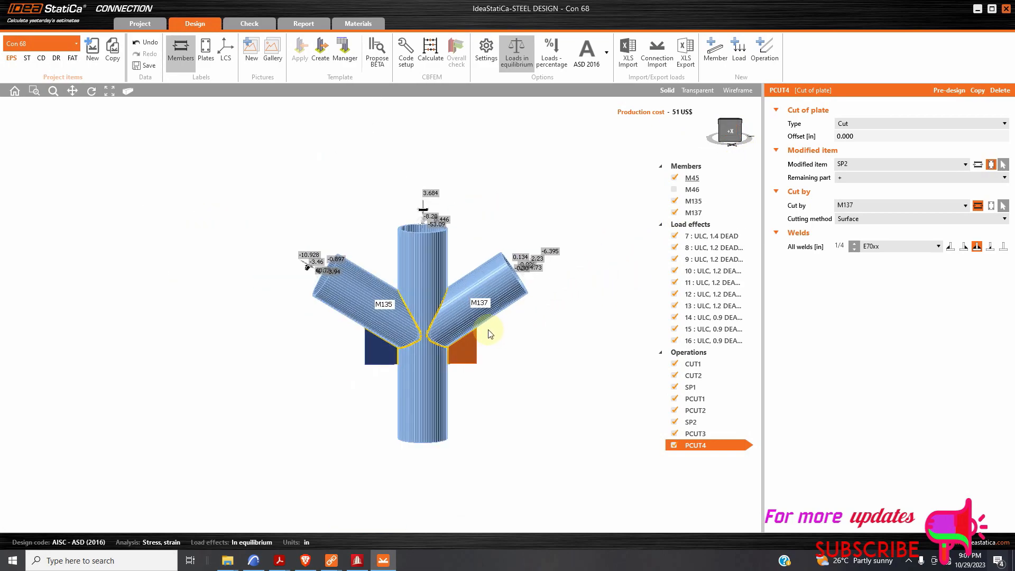
scroll(490, 333, up, 2)
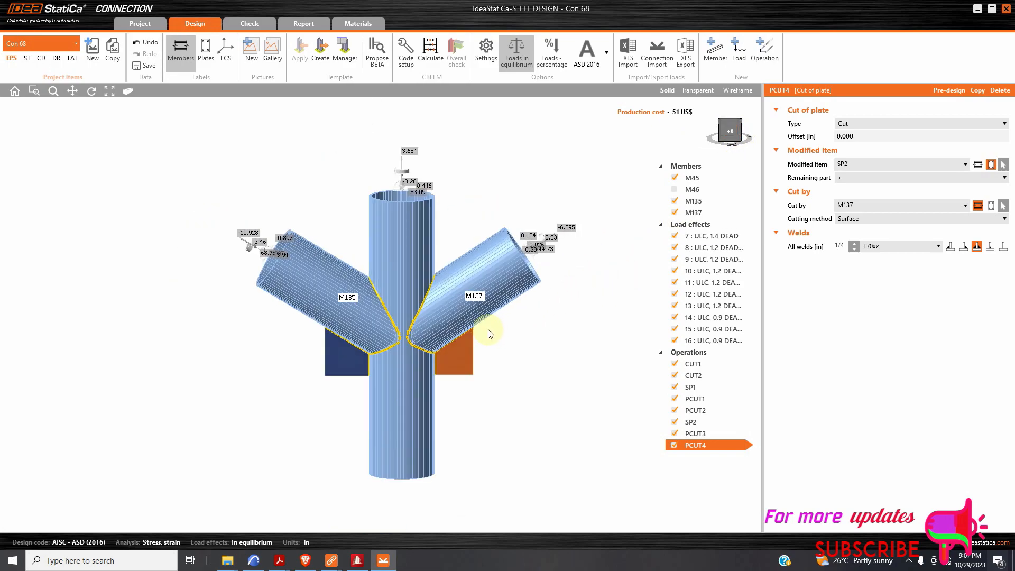
scroll(483, 331, up, 3)
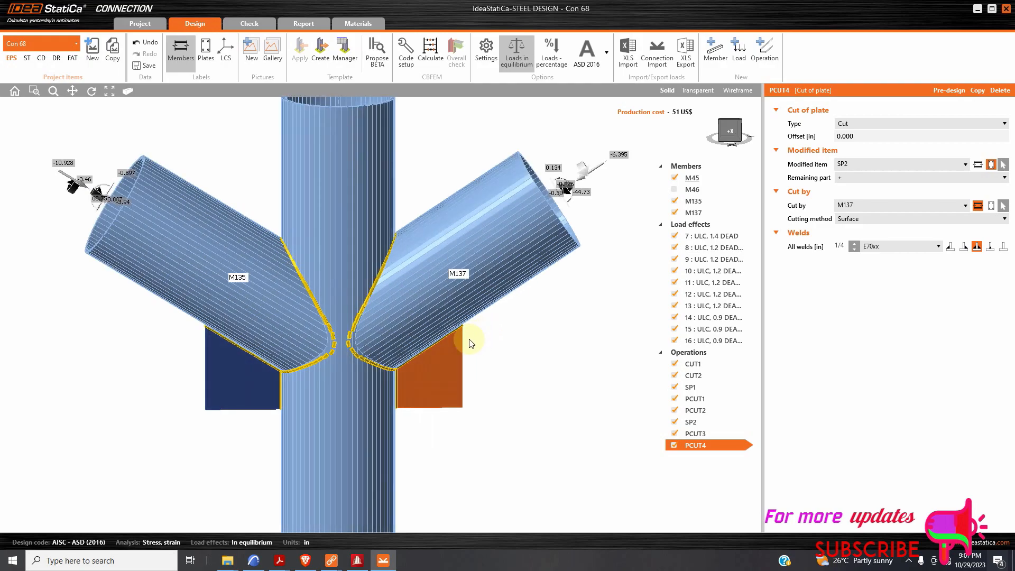
scroll(474, 335, down, 3)
scroll(454, 350, up, 4)
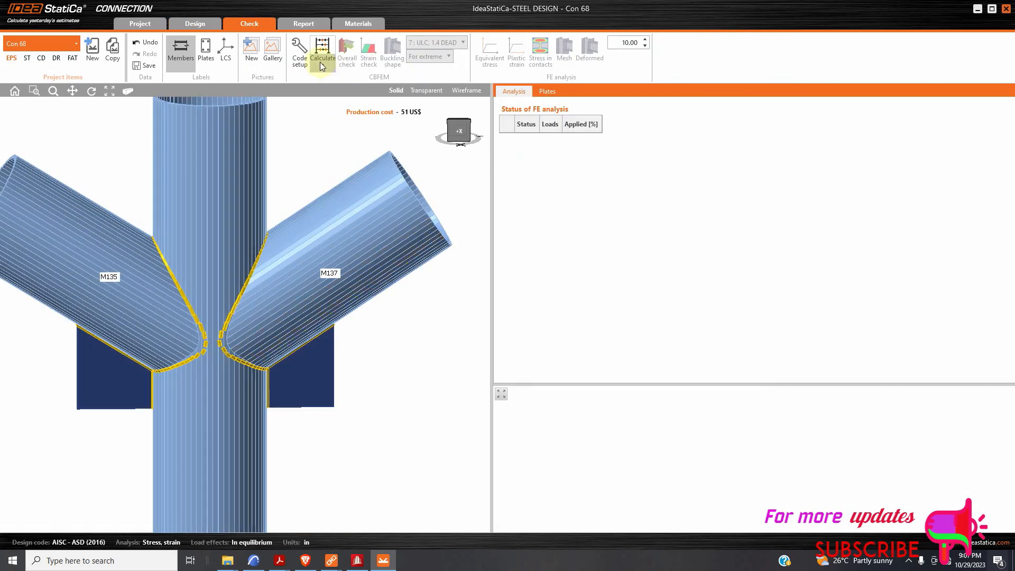
click(320, 62)
click(306, 97)
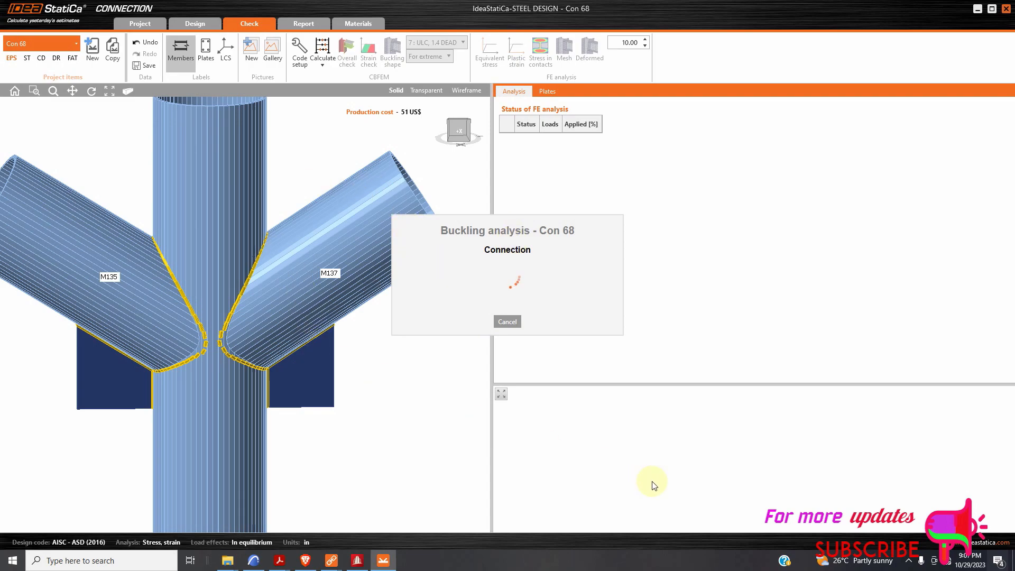
click(909, 560)
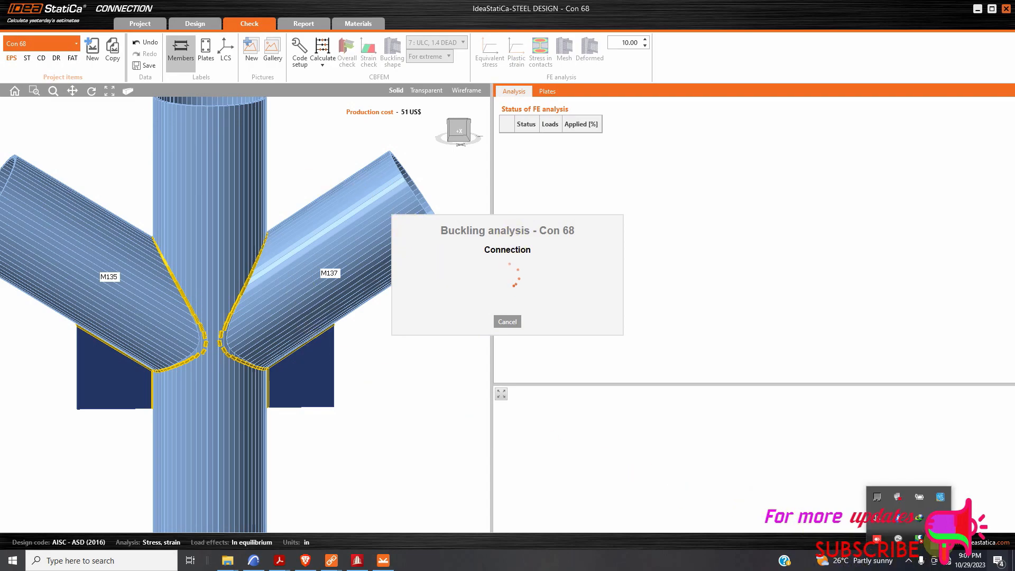
click(938, 543)
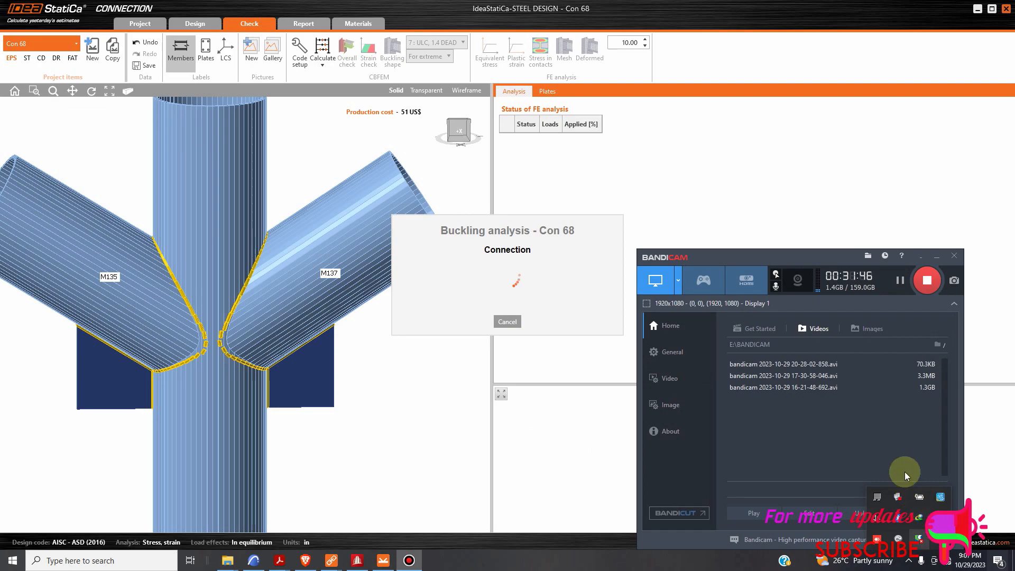
click(901, 280)
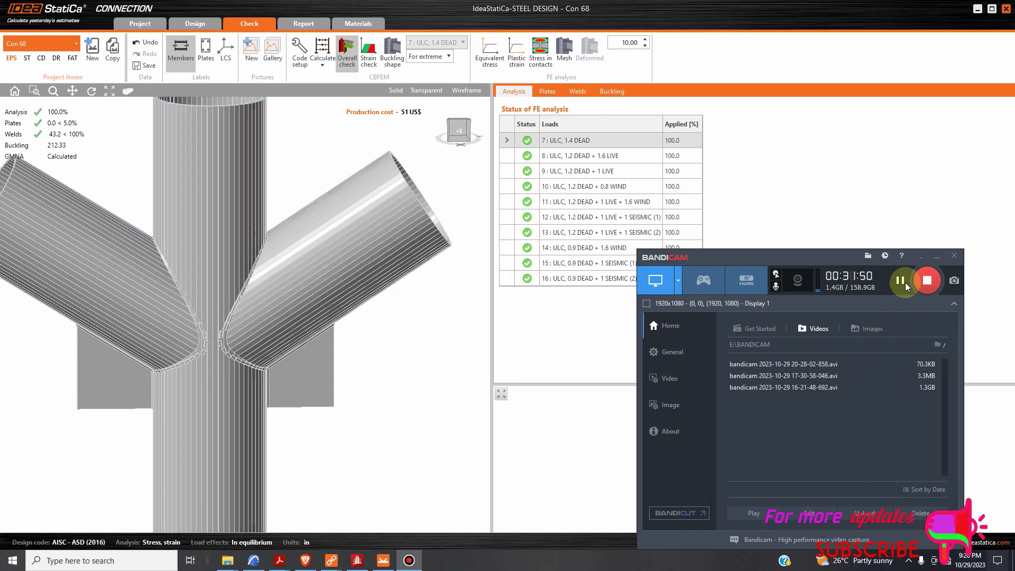
click(901, 281)
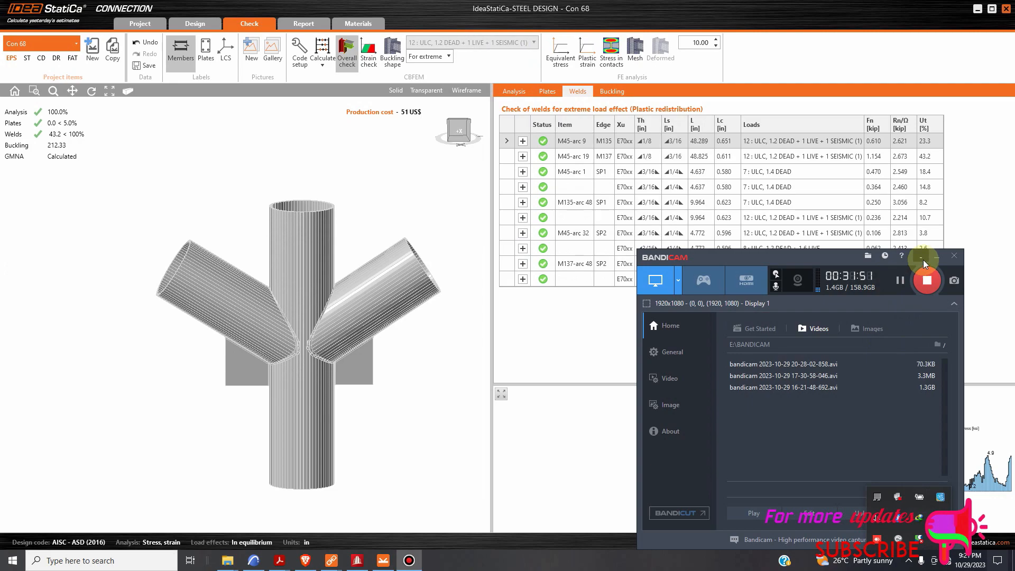
click(937, 255)
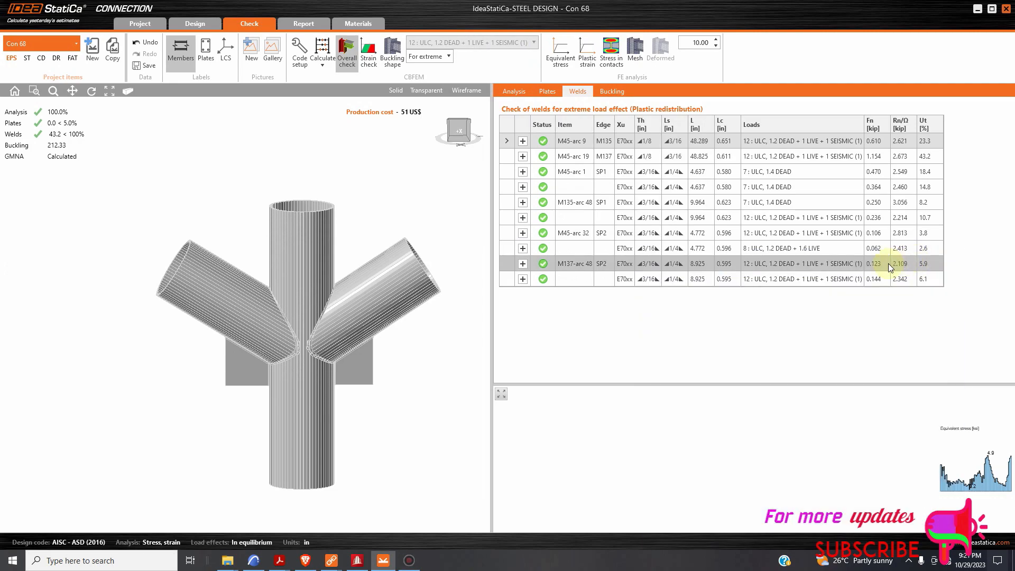
Examine Con 68's analysis, plate, weld and buckling check results, and view the code and calculation settings used
scroll(399, 312, down, 4)
scroll(87, 160, up, 2)
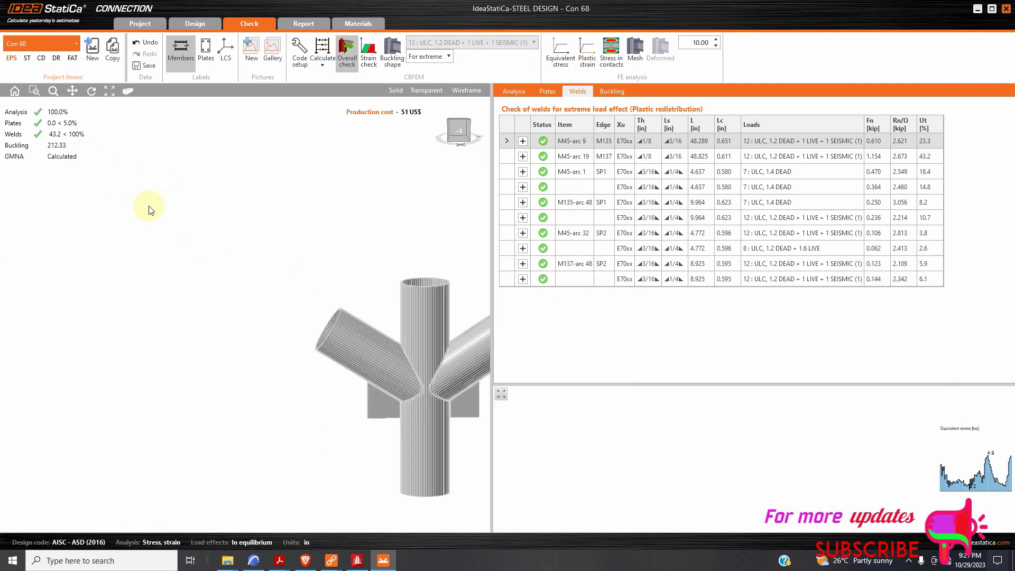
scroll(151, 206, down, 2)
scroll(311, 301, up, 4)
scroll(376, 341, up, 2)
scroll(358, 346, down, 3)
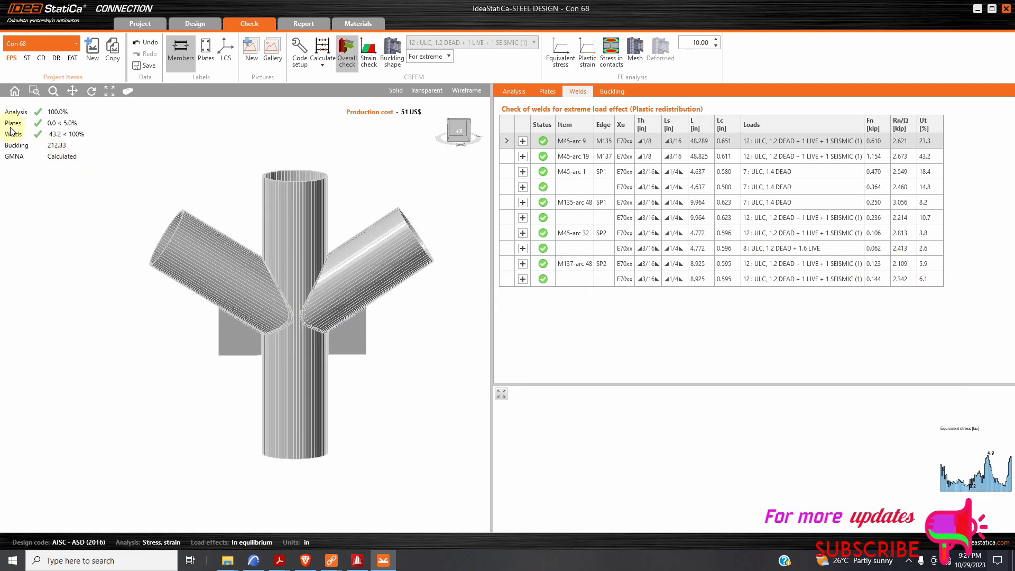
scroll(12, 129, up, 2)
scroll(27, 133, down, 4)
scroll(26, 131, up, 2)
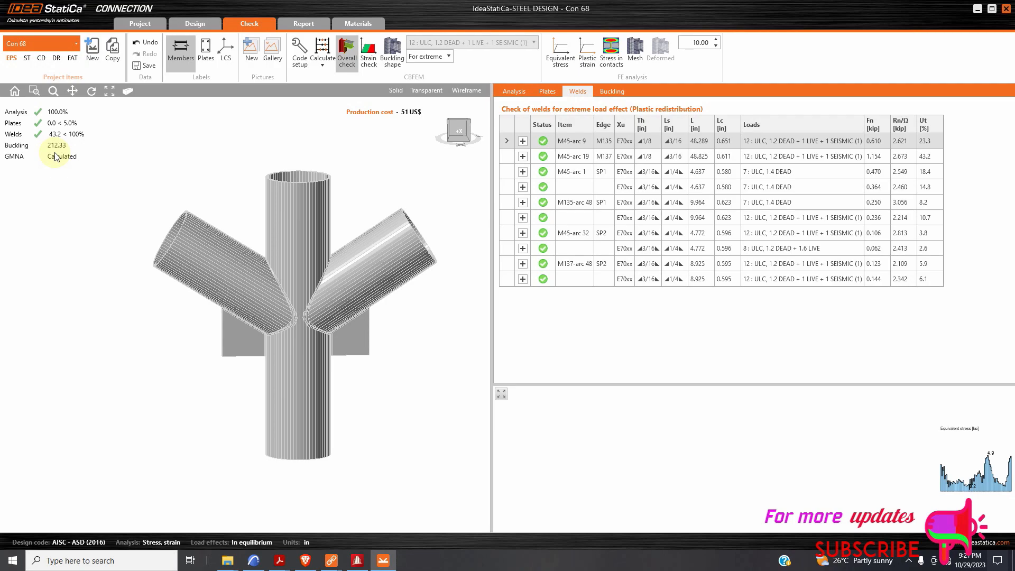
scroll(59, 151, down, 2)
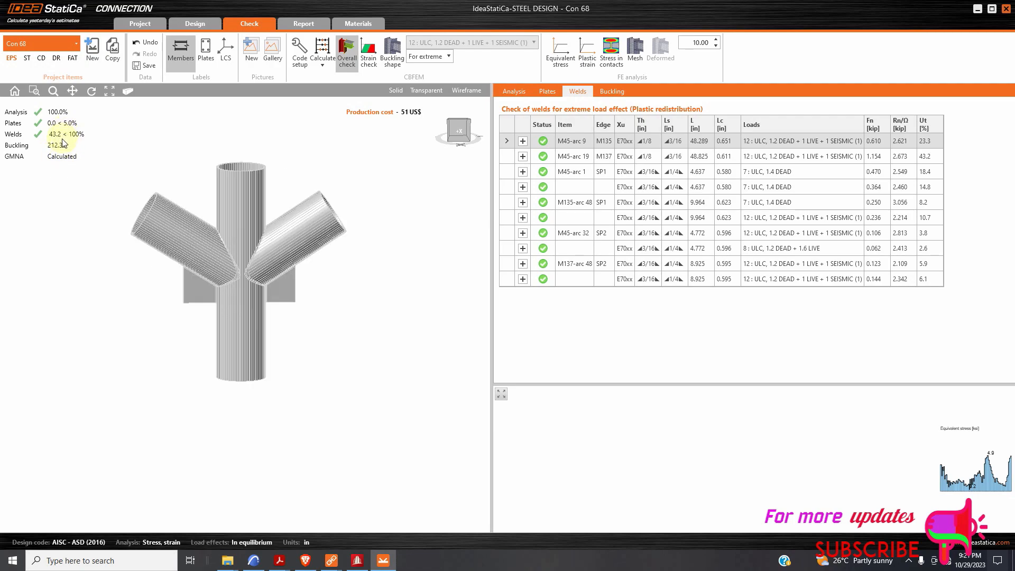
scroll(59, 158, up, 1)
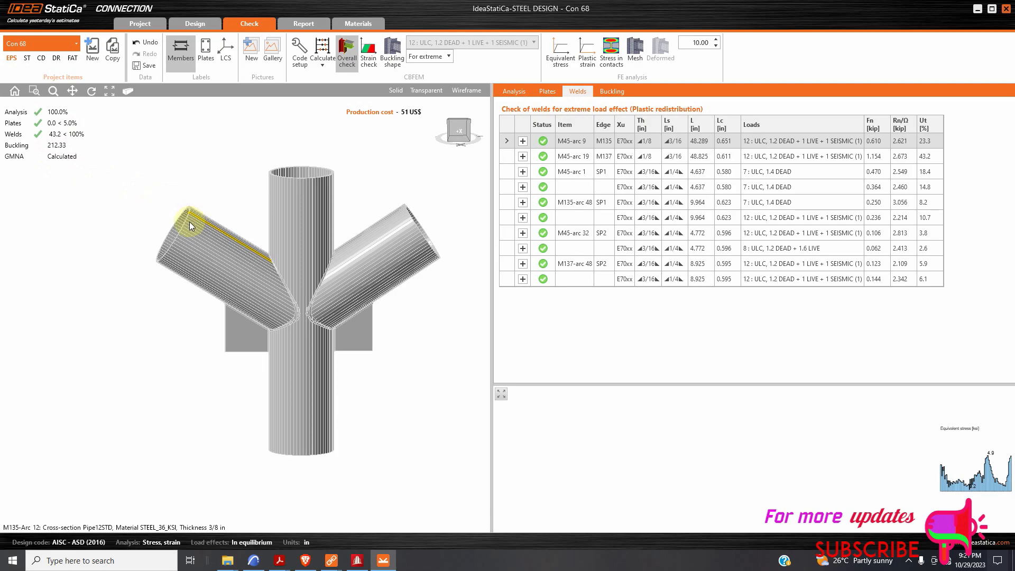
scroll(191, 221, down, 1)
click(299, 55)
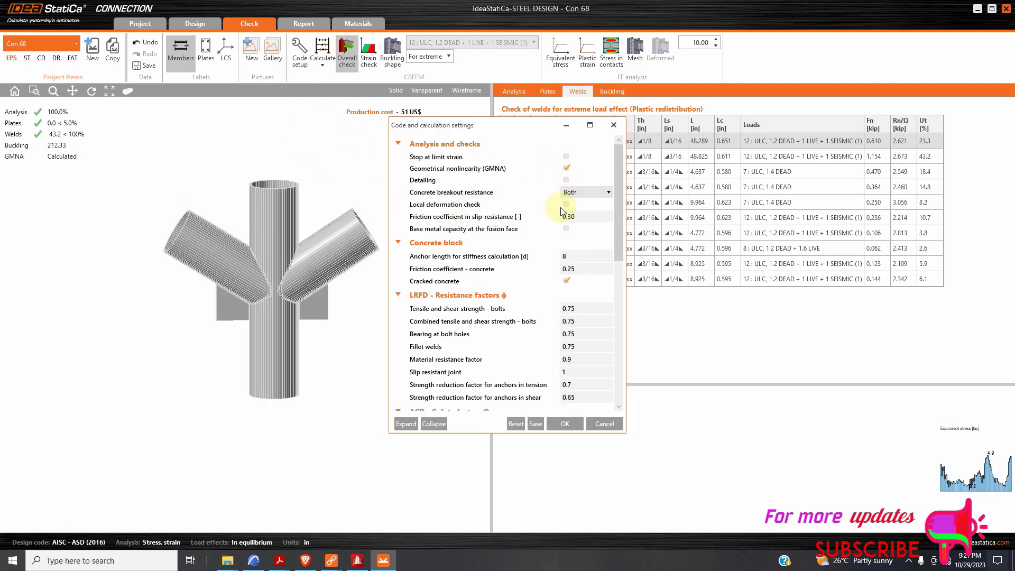
click(604, 424)
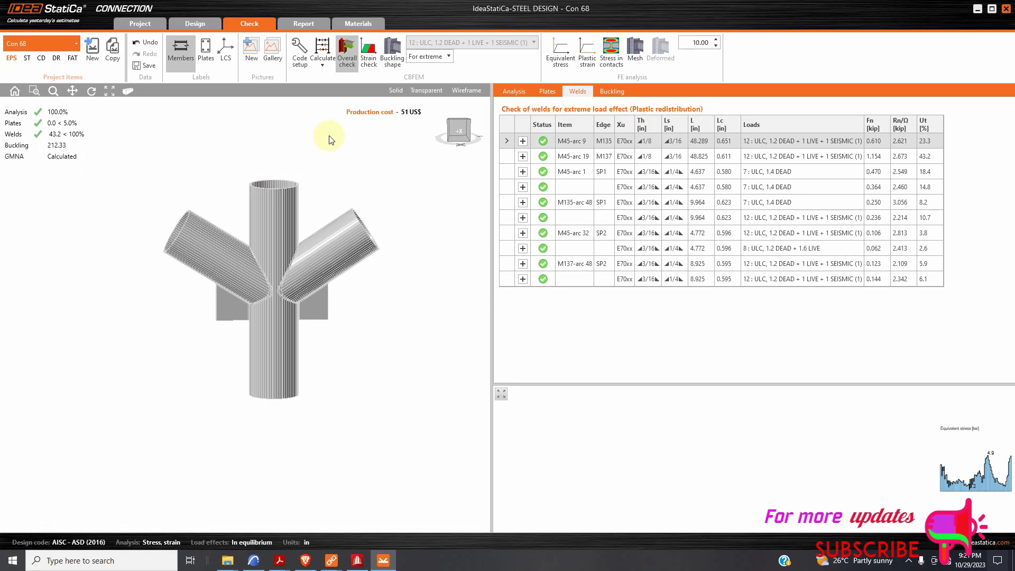
Create the detailed report for Con 68
click(303, 24)
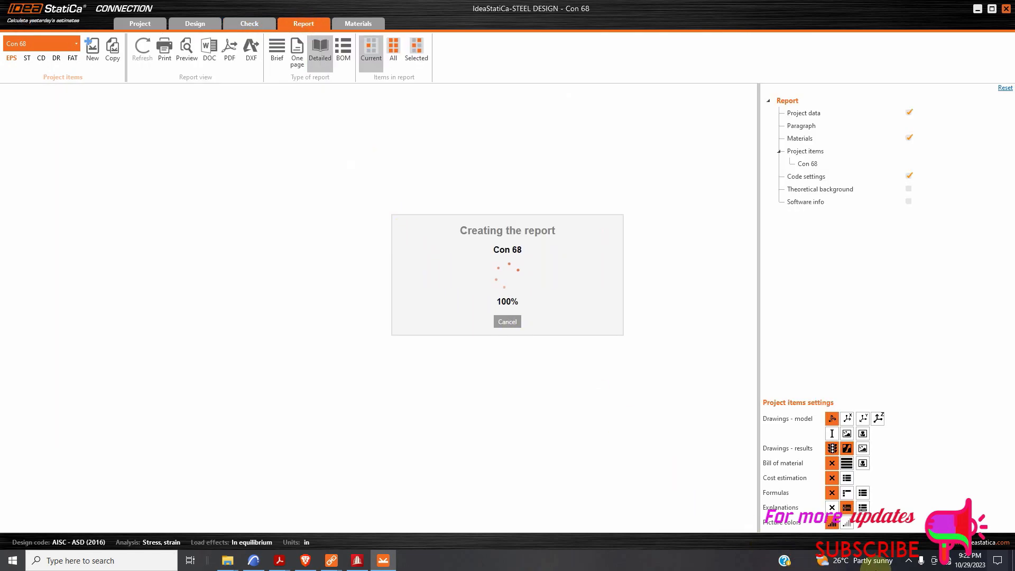
click(908, 561)
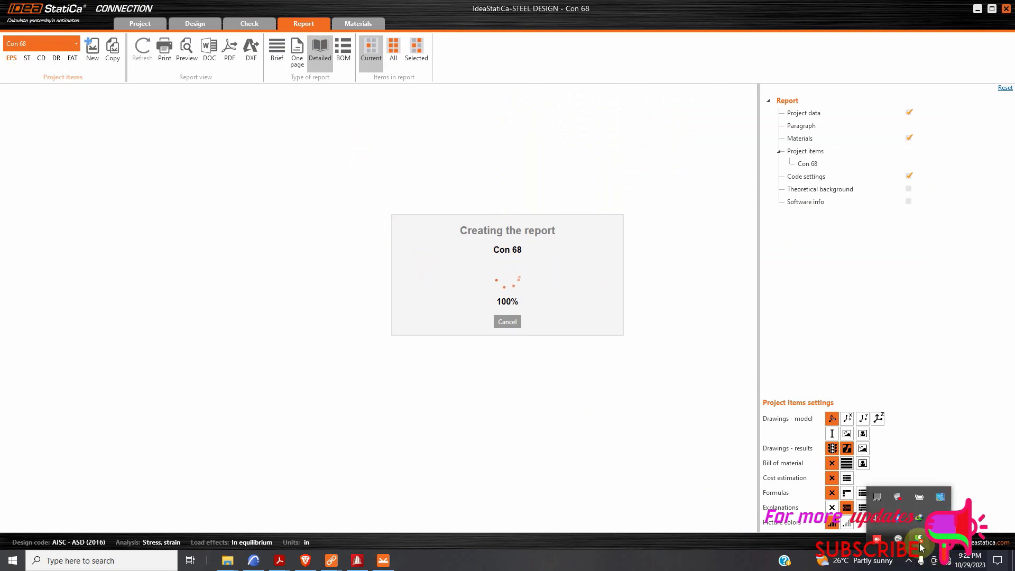
click(878, 539)
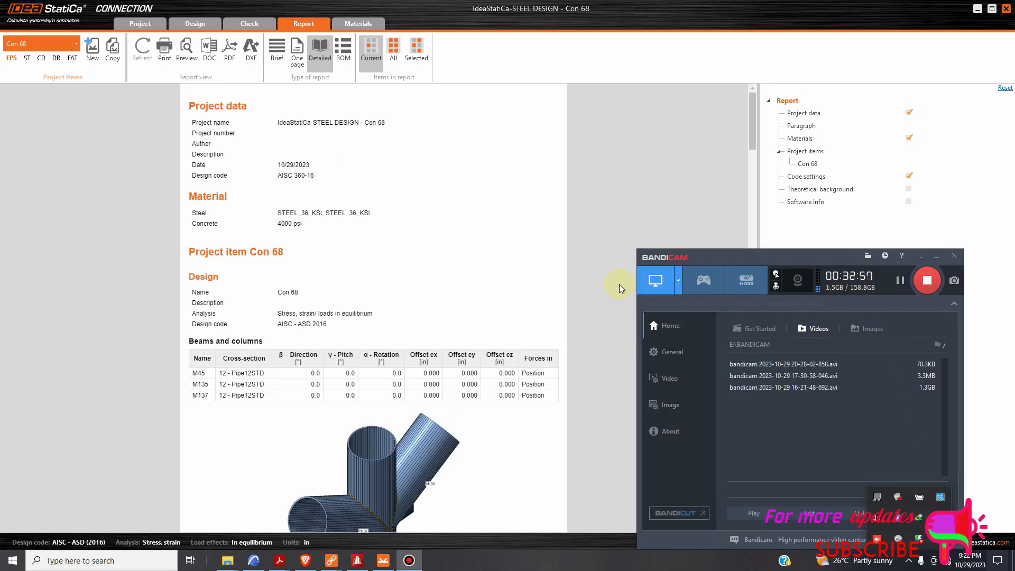
click(609, 283)
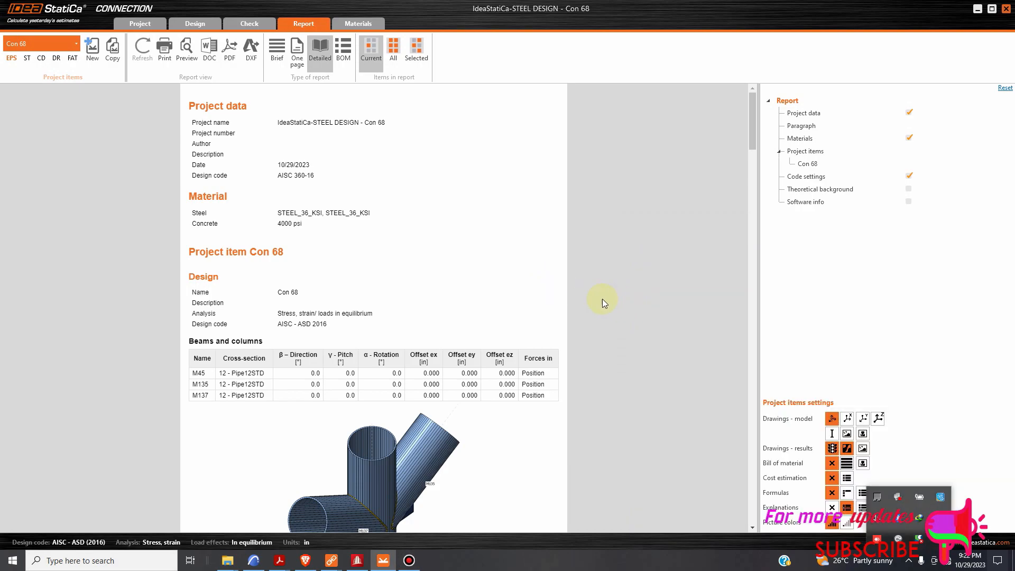
Add the X, Y and Z model drawings, the bill of material, the cost estimation and the software info to the Con 68 report
scroll(606, 300, down, 5)
click(878, 419)
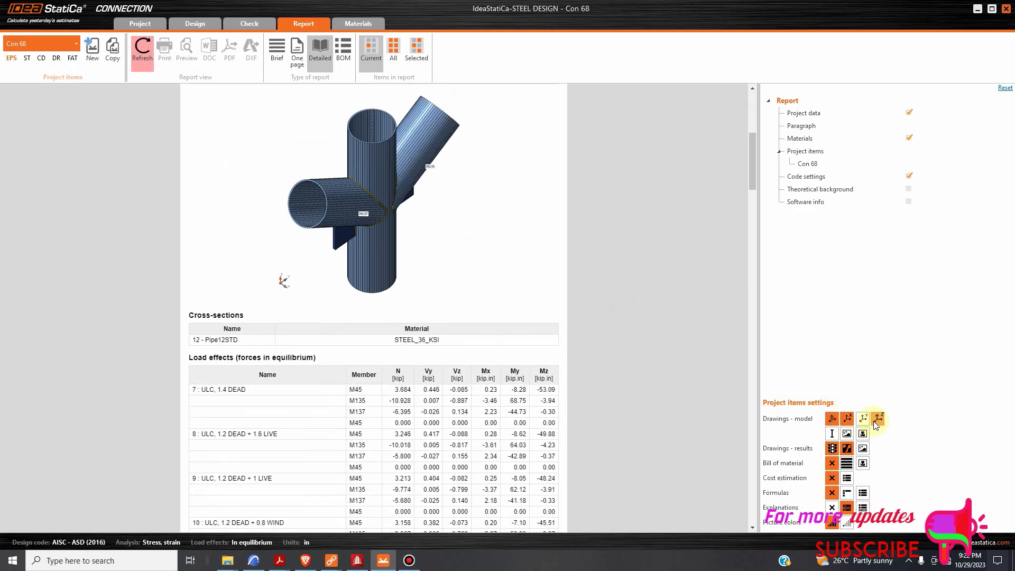
click(880, 419)
click(846, 463)
click(847, 478)
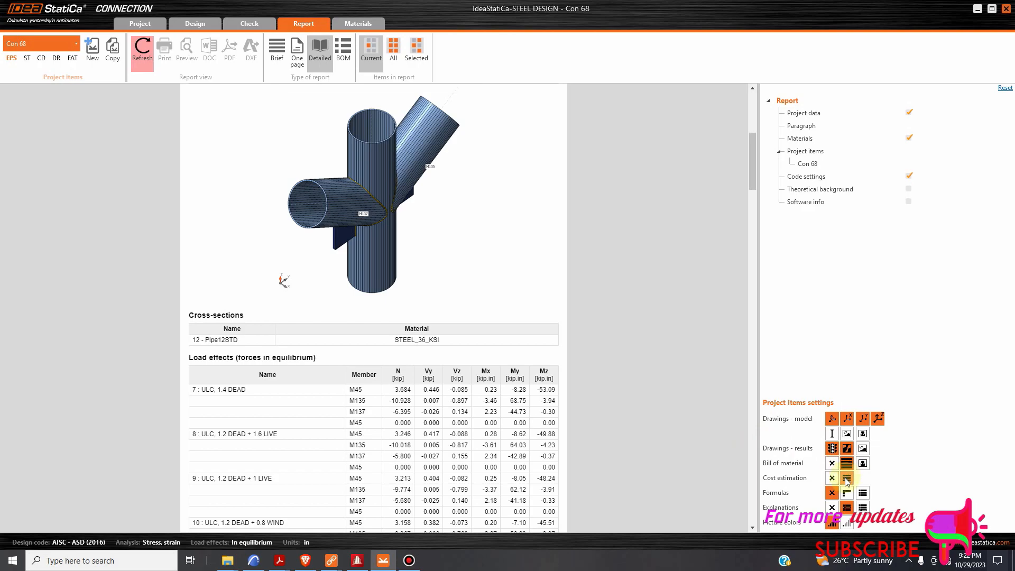
click(909, 203)
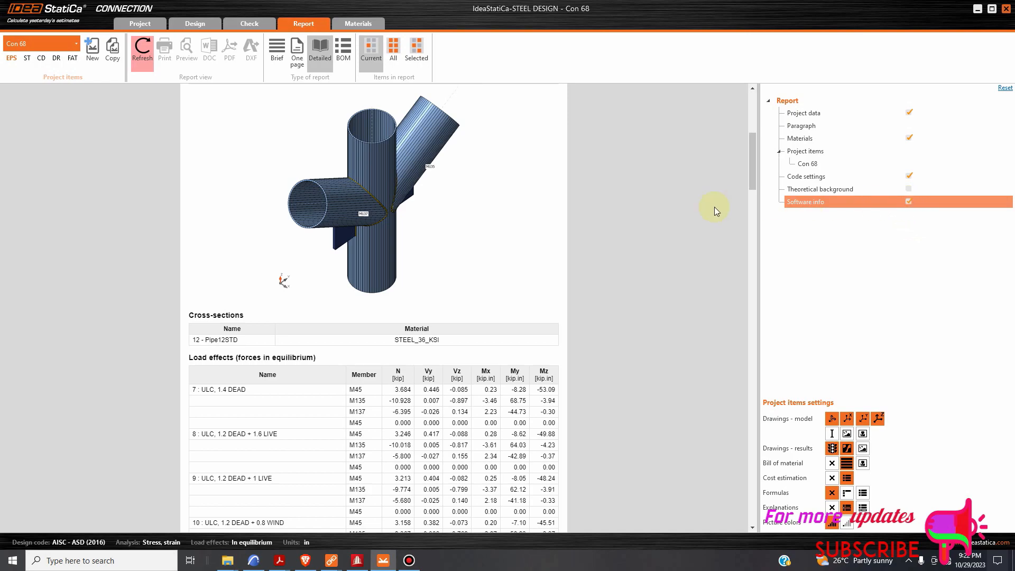
Refresh the Con 68 report to apply the changed contents
scroll(438, 317, up, 3)
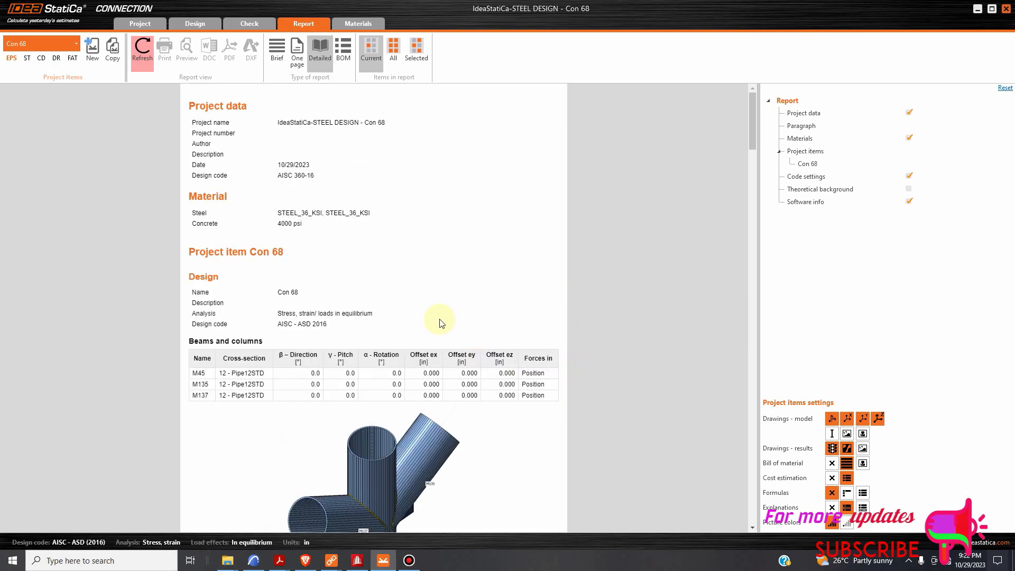
scroll(442, 324, down, 3)
scroll(445, 340, up, 3)
click(143, 53)
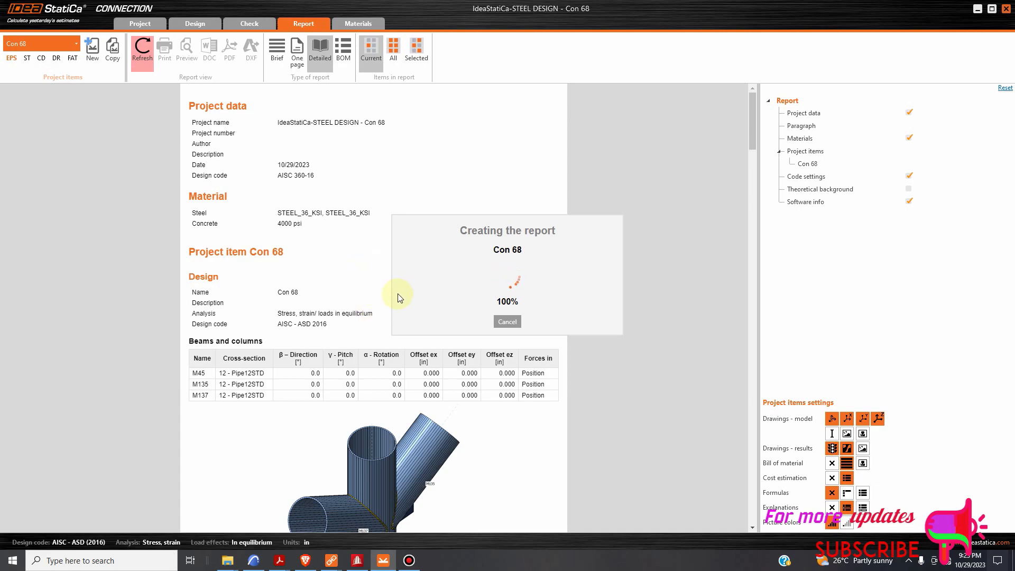
click(909, 560)
click(920, 539)
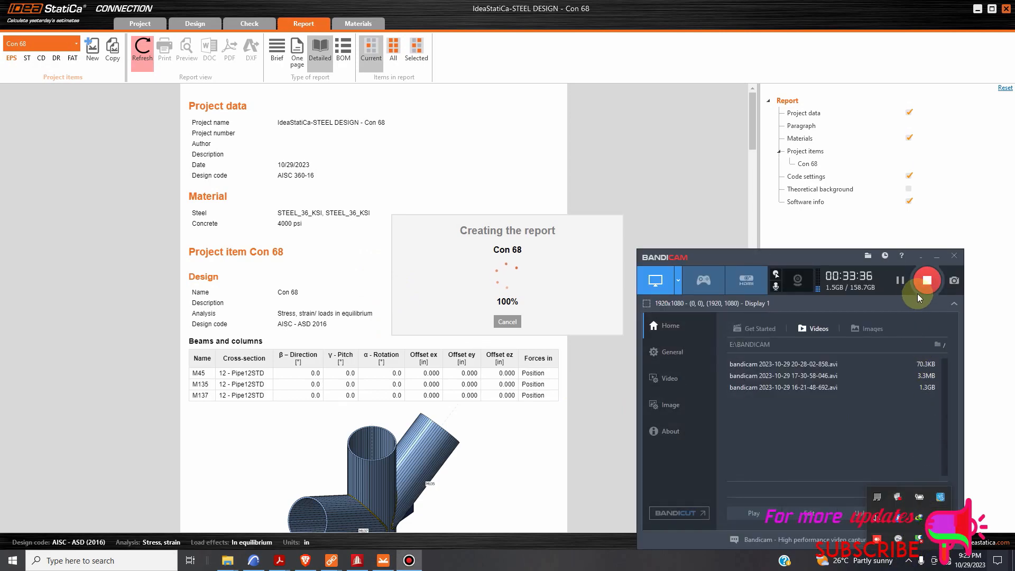
scroll(574, 236, down, 4)
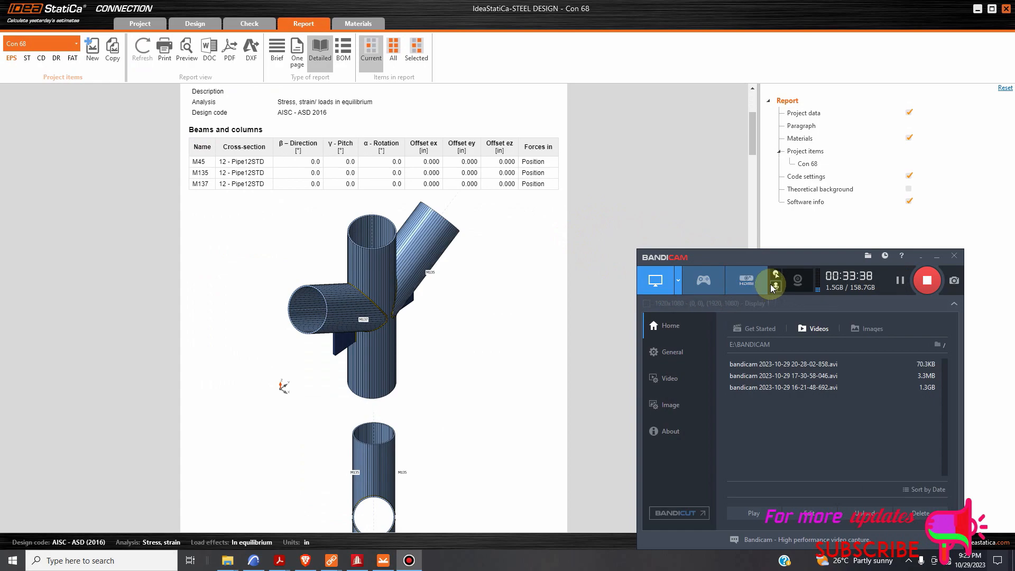
click(937, 256)
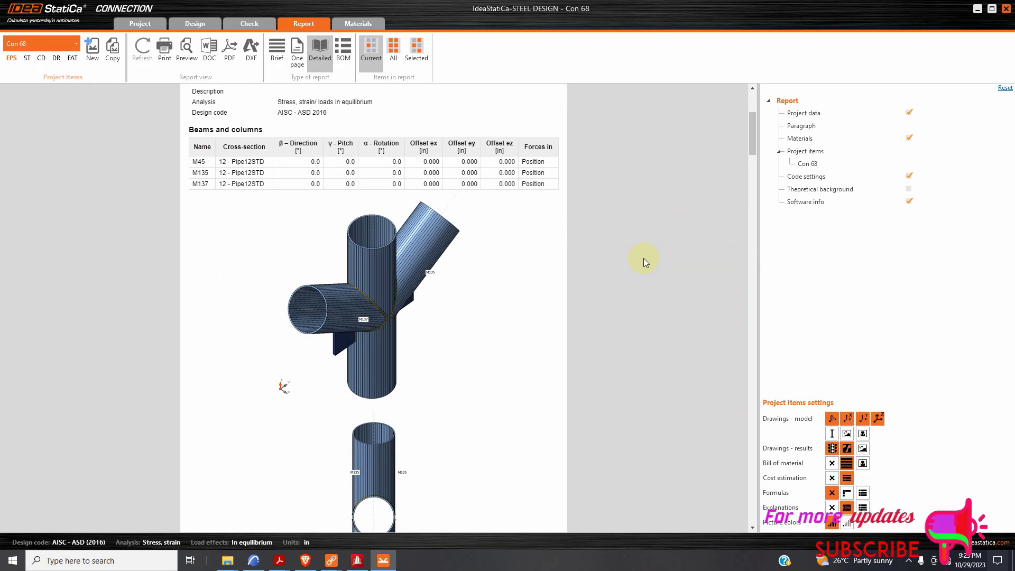
Examine the refreshed report from the model drawings and load effects through the checks, cost estimation, code settings and software info
scroll(593, 342, down, 3)
scroll(592, 341, down, 18)
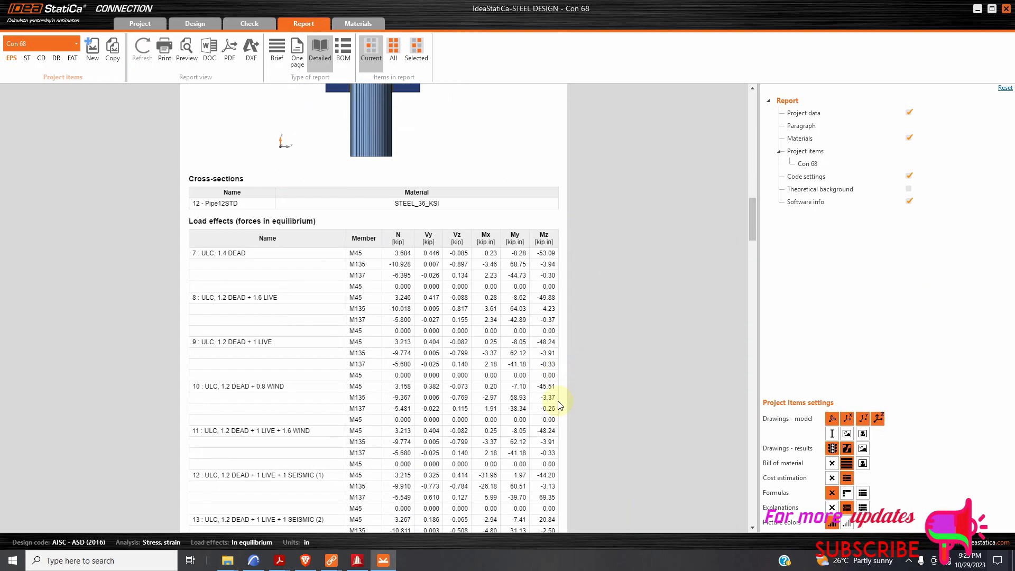
scroll(557, 412, down, 12)
scroll(556, 412, up, 9)
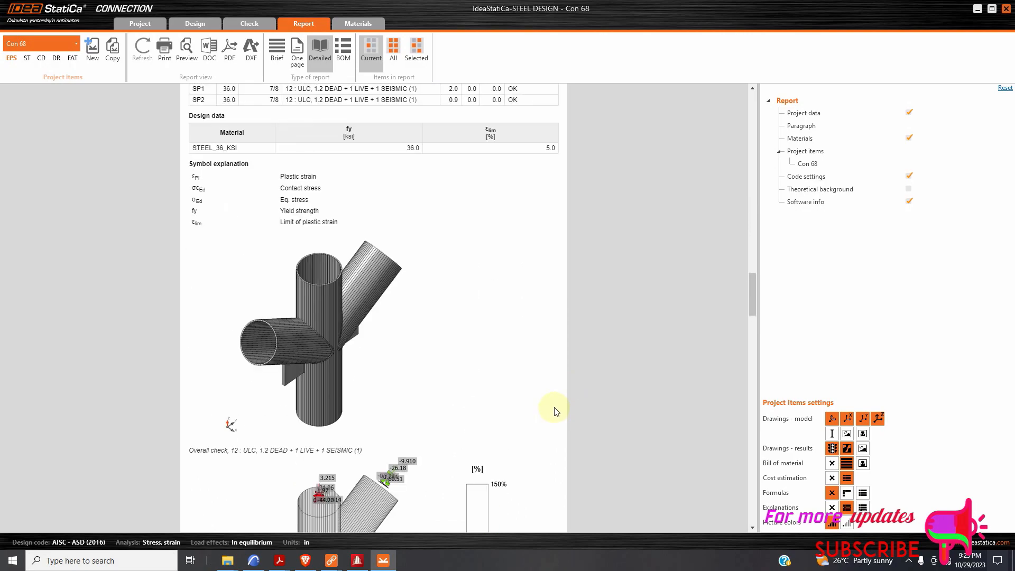
scroll(516, 443, down, 20)
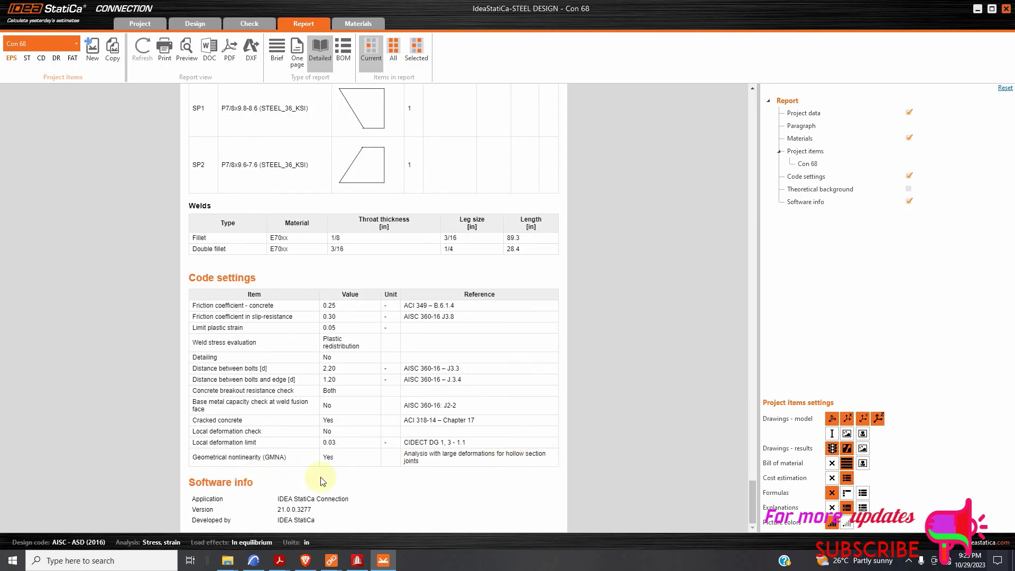
scroll(520, 435, up, 15)
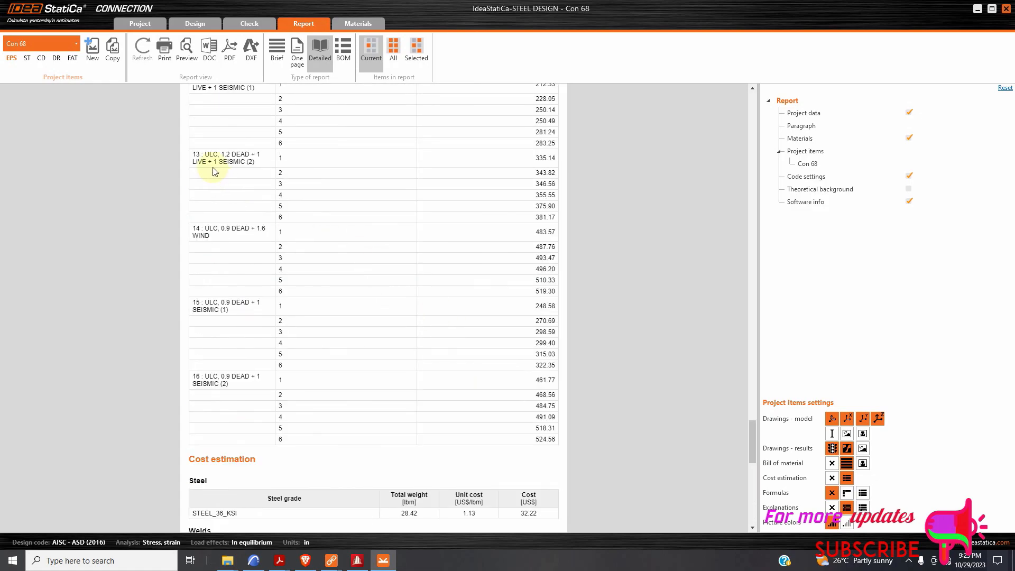
Export the report as a PDF named CON 68 IDEA STATICA into the Calculations folder
click(229, 59)
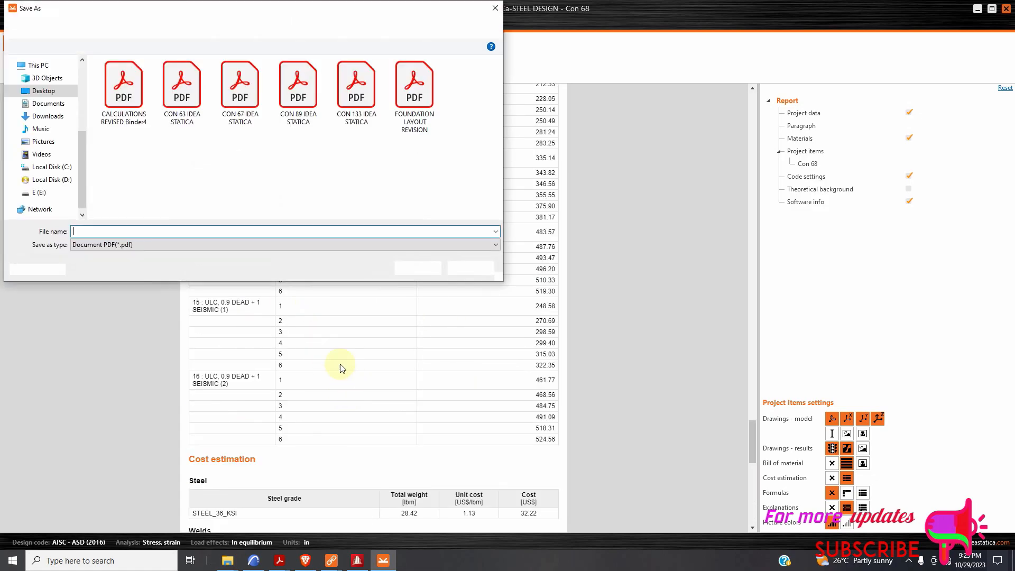
click(201, 123)
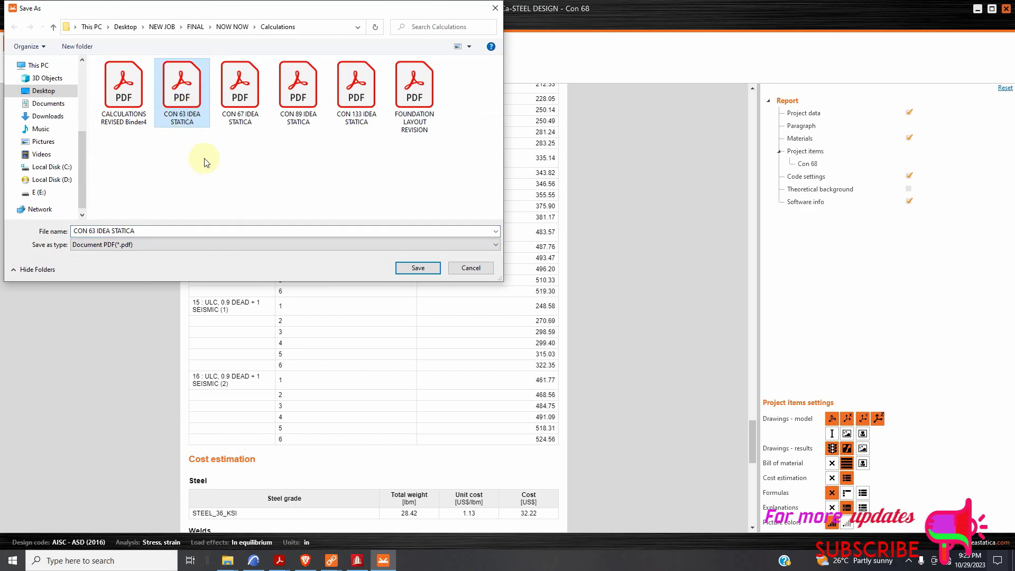
click(97, 231)
click(94, 231)
click(95, 231)
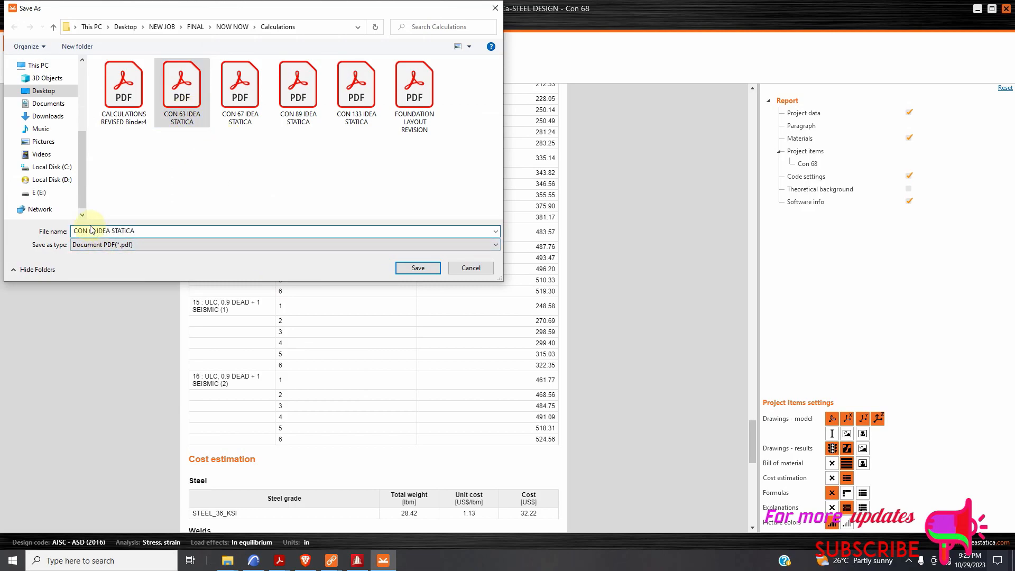
key(BackSpace)
text(8)
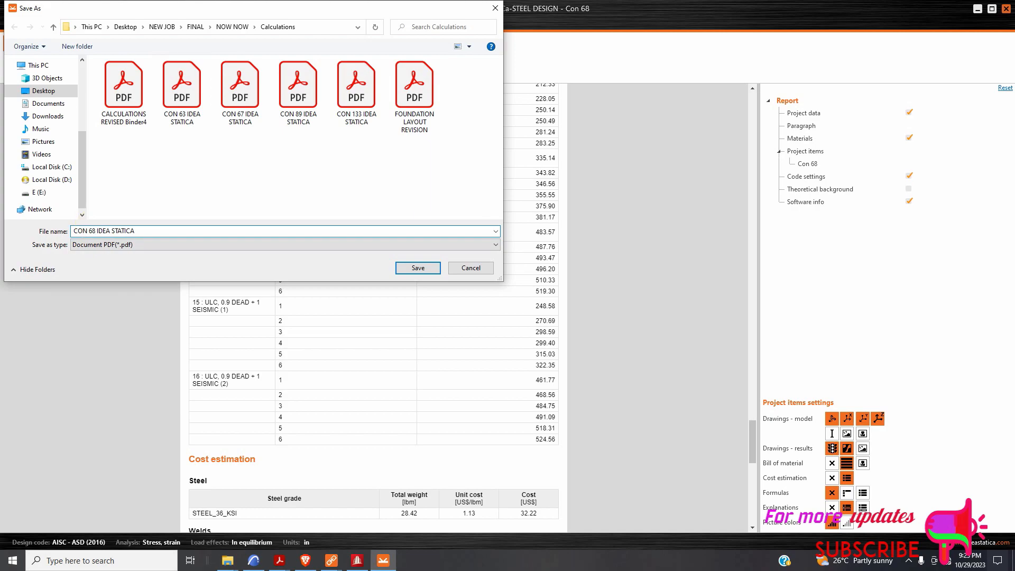
click(416, 267)
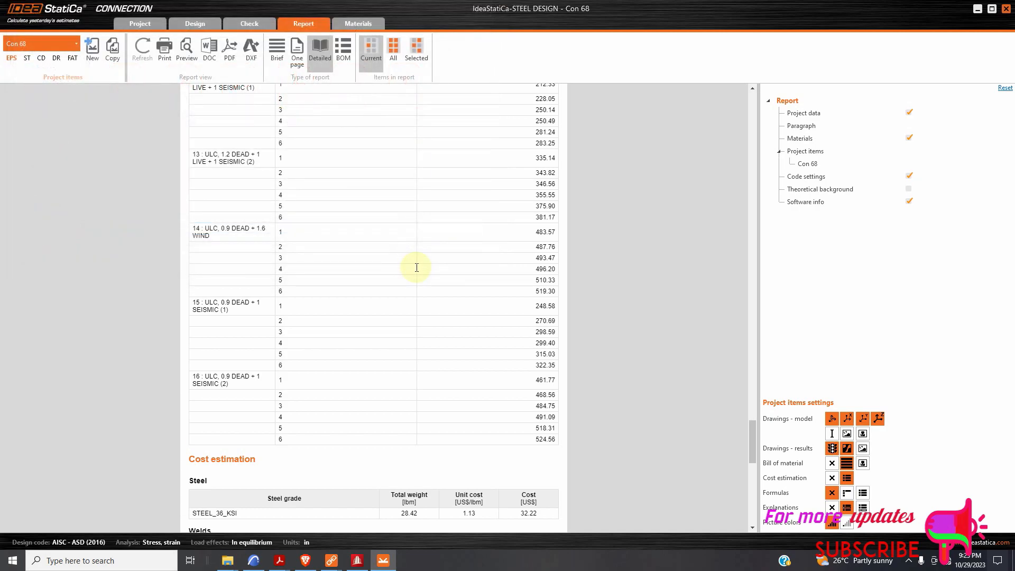
scroll(435, 431, up, 5)
scroll(447, 437, up, 5)
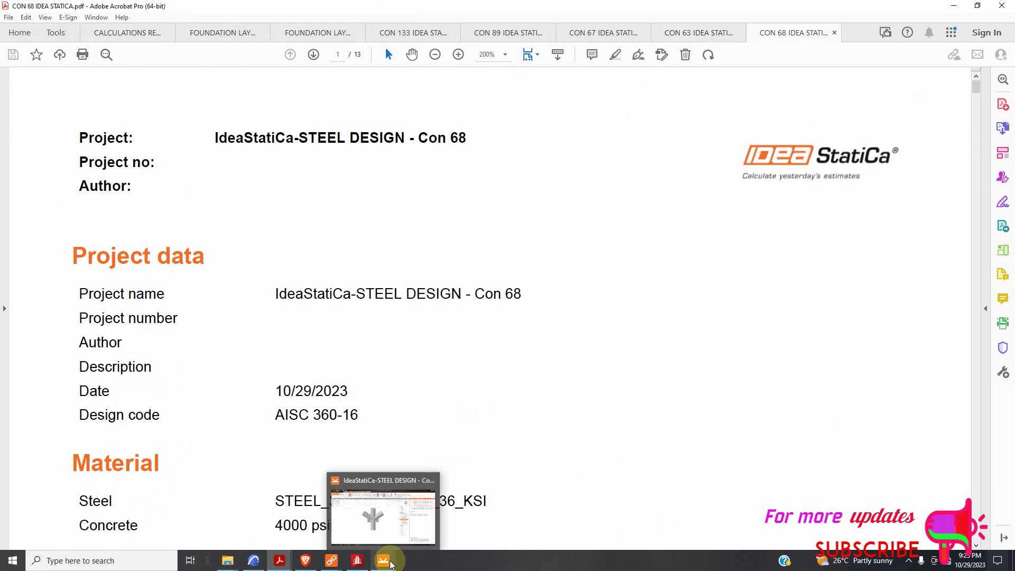
Switch back to IDEA StatiCa, examine a section through column M45, and return to the full 3D view
click(385, 561)
scroll(415, 306, up, 3)
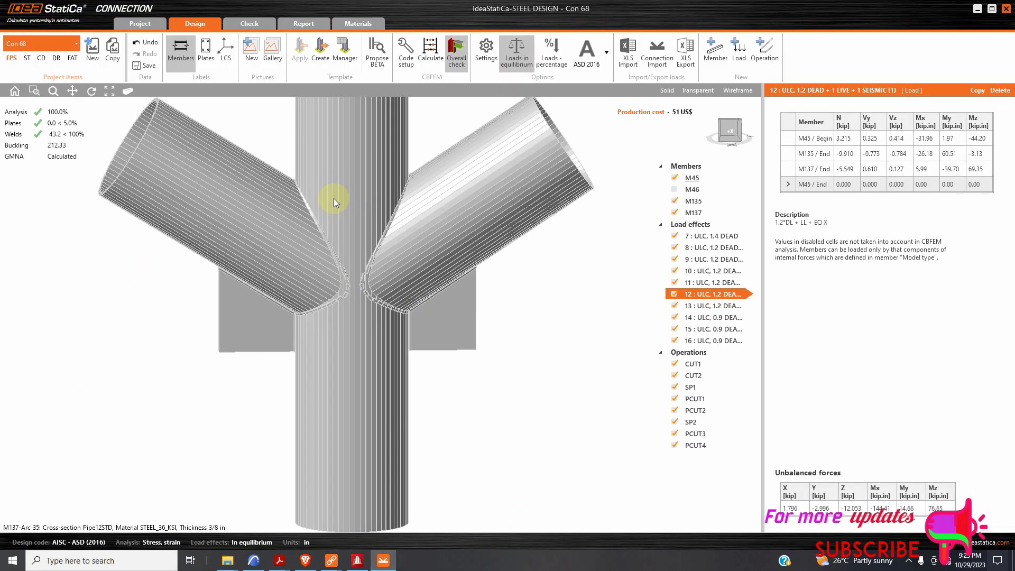
right_click(334, 199)
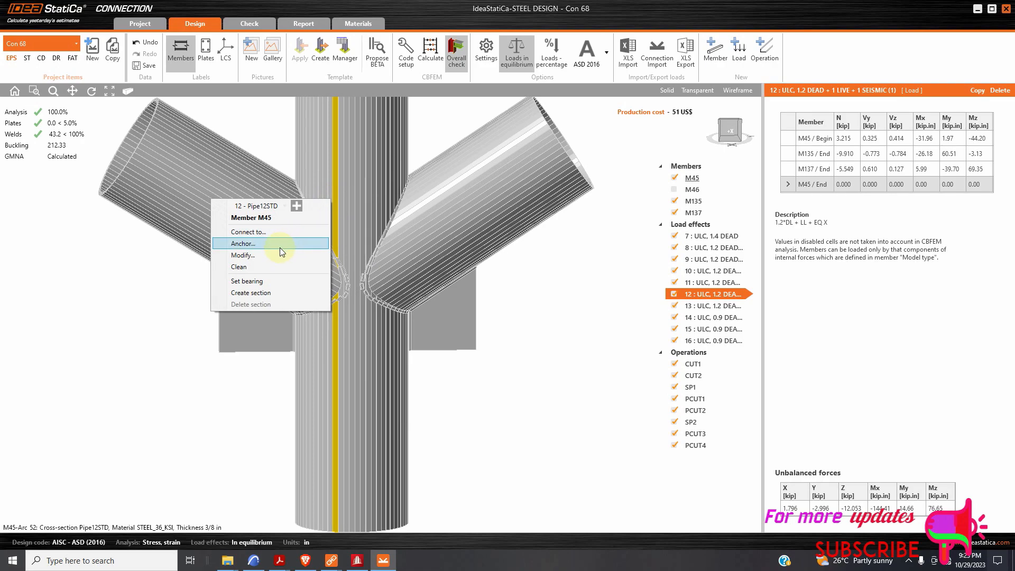
click(273, 293)
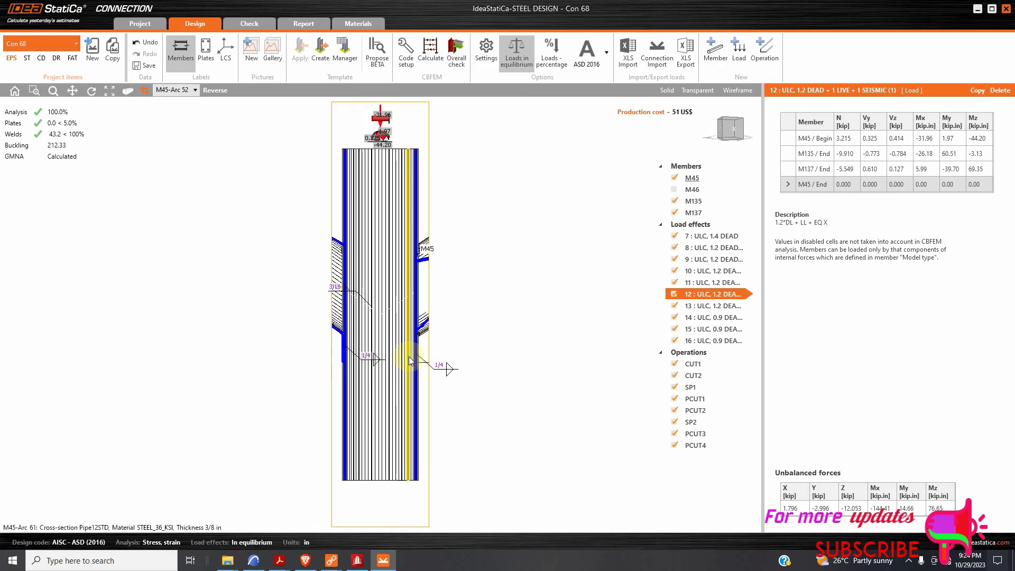
scroll(489, 368, down, 2)
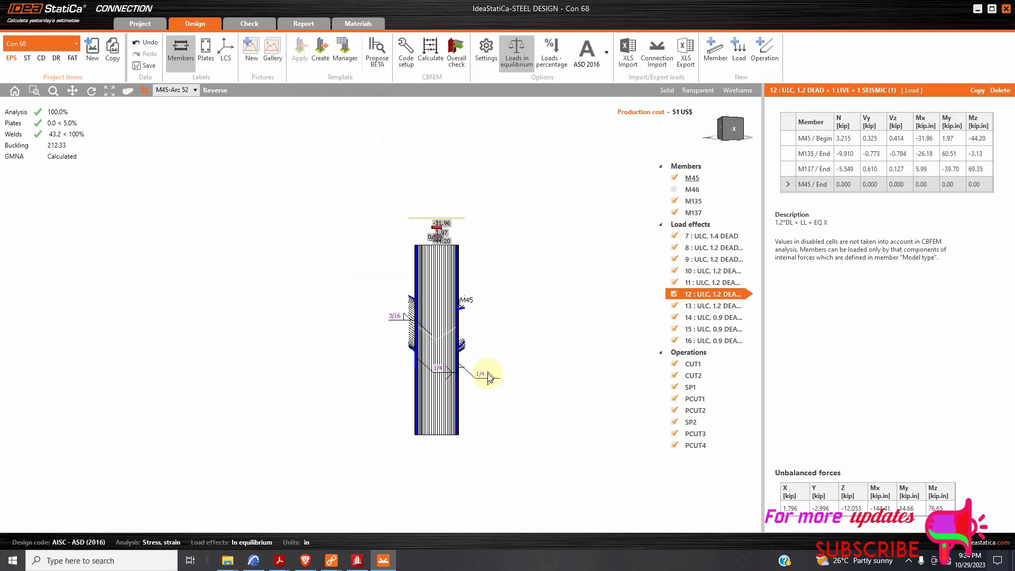
click(144, 90)
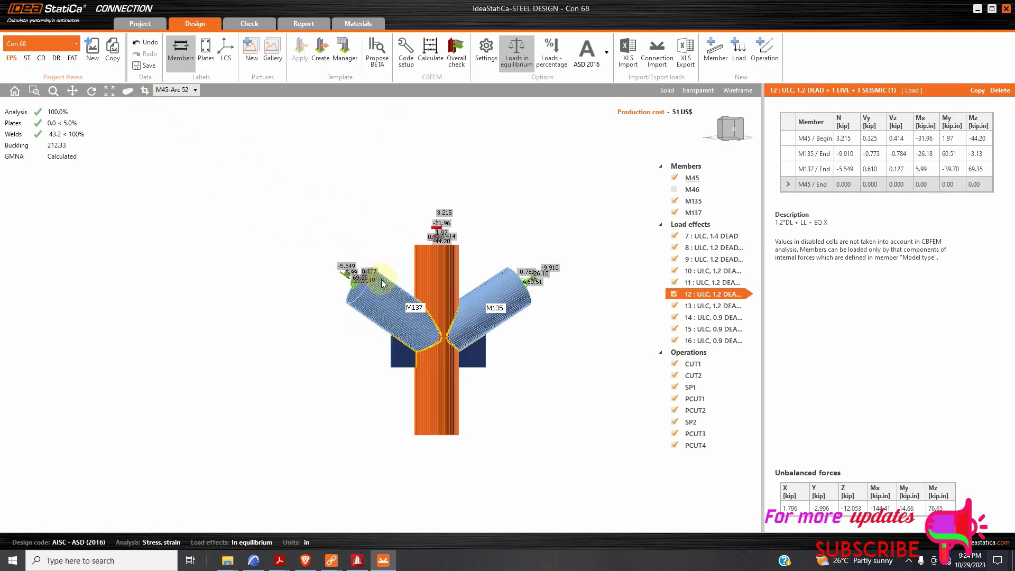
Create a section through brace M137 at Arc 61, examine its weld and plate labels, and return to the 3D model
right_click(410, 330)
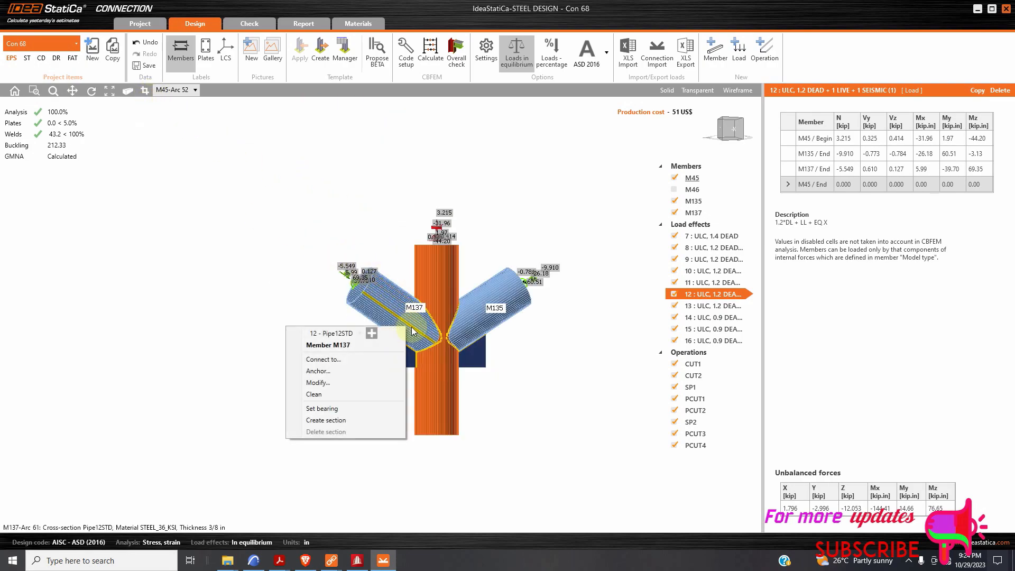
click(359, 420)
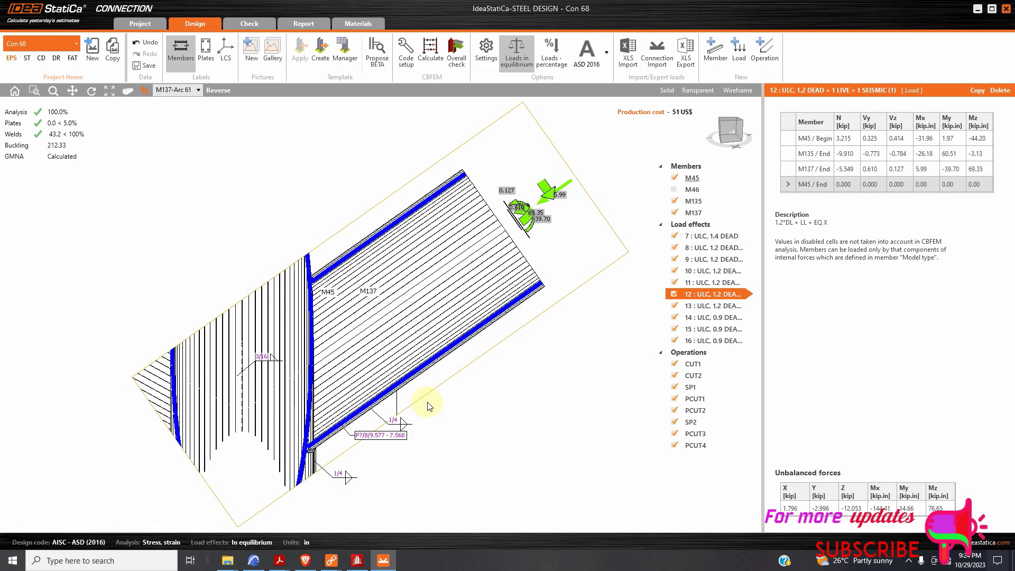
scroll(433, 383, down, 3)
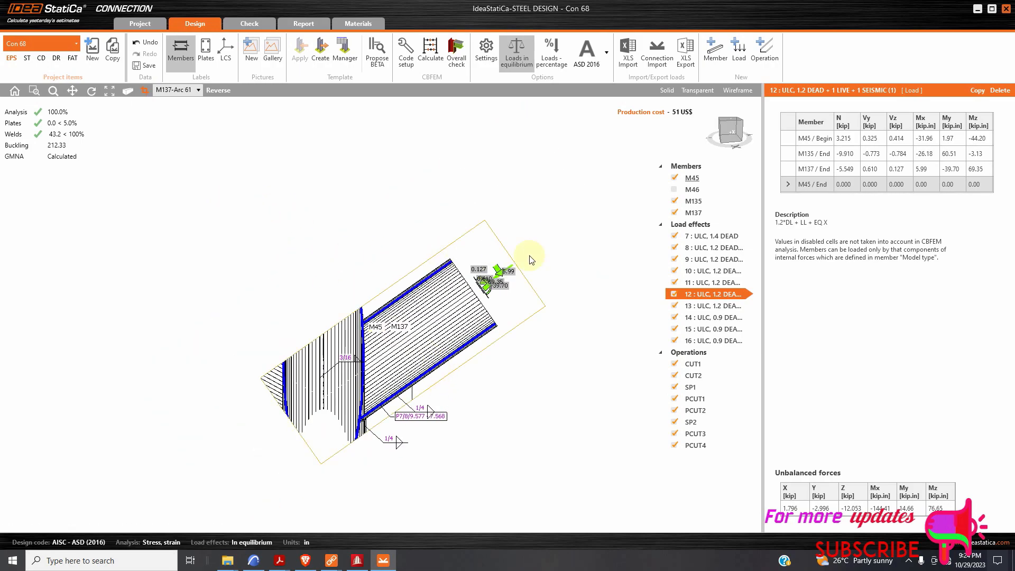
click(144, 90)
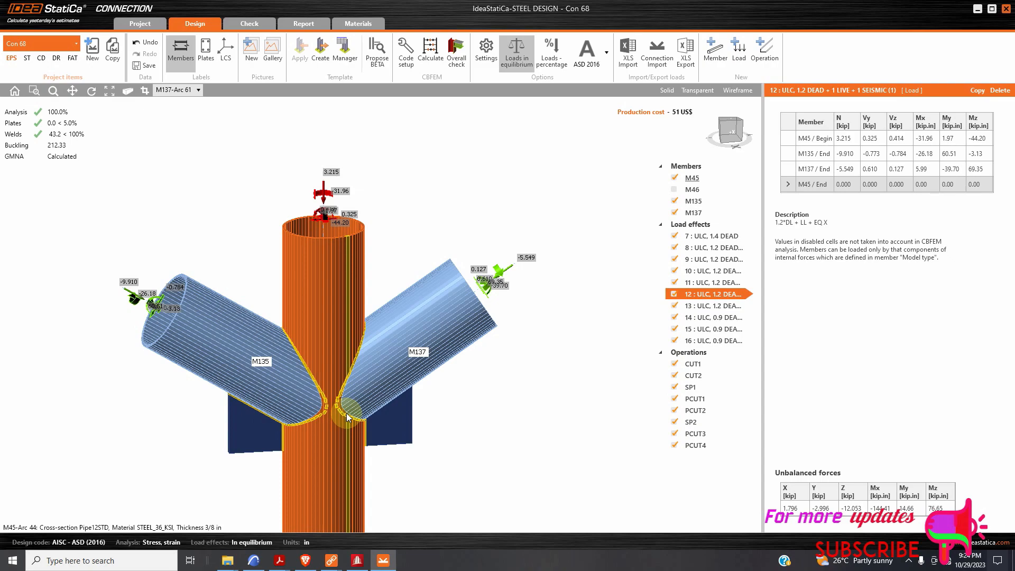
Create a section through brace M137 at Arc 36 near the column joint and examine its welds
click(347, 418)
right_click(346, 418)
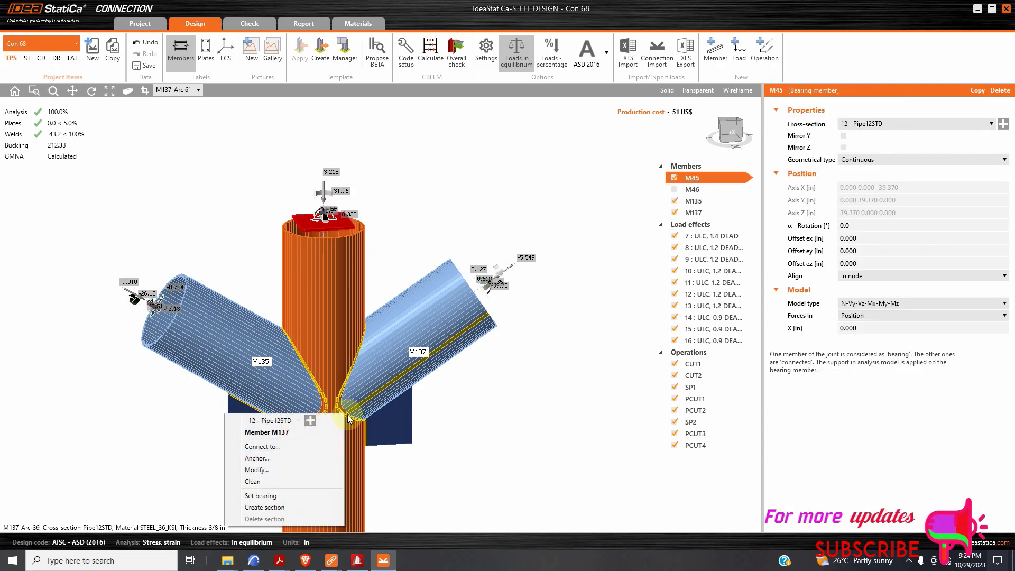
click(308, 507)
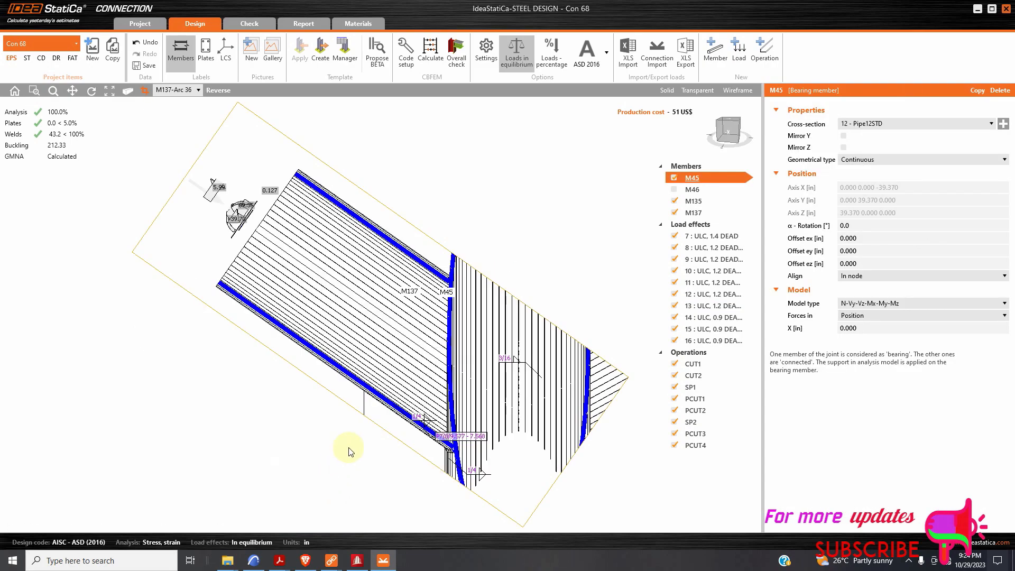
scroll(407, 392, down, 3)
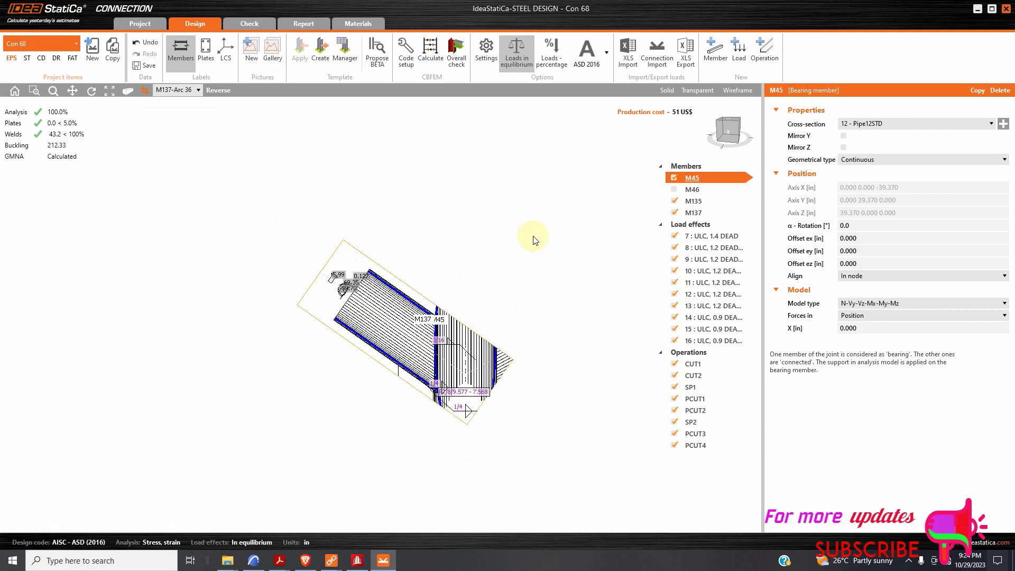
scroll(503, 291, up, 2)
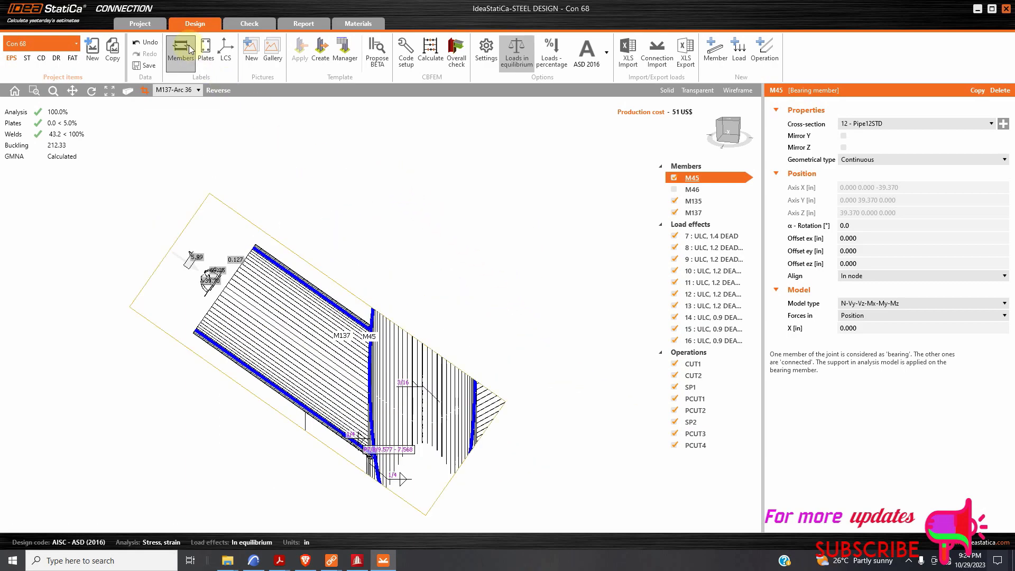
Create the detailed Con 68 report again
click(300, 25)
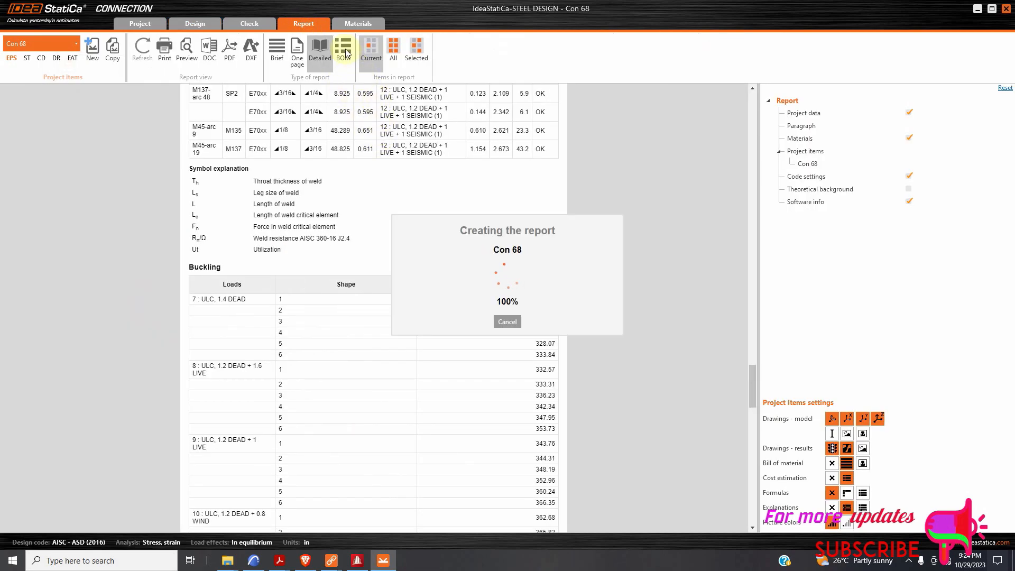
click(909, 561)
click(933, 544)
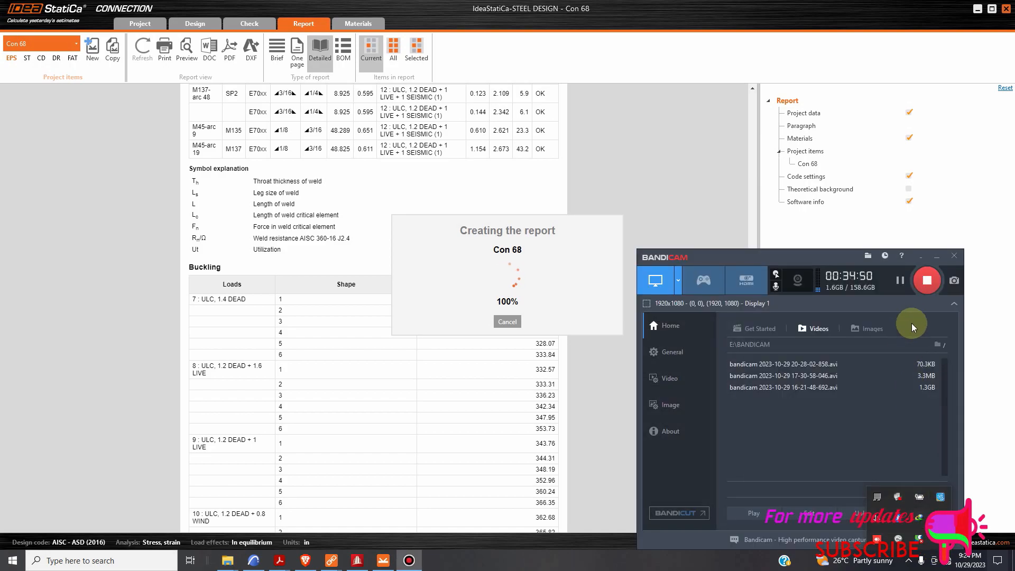
Create the bill of material report for Con 68 and bring up its plate drawings
click(921, 256)
click(342, 50)
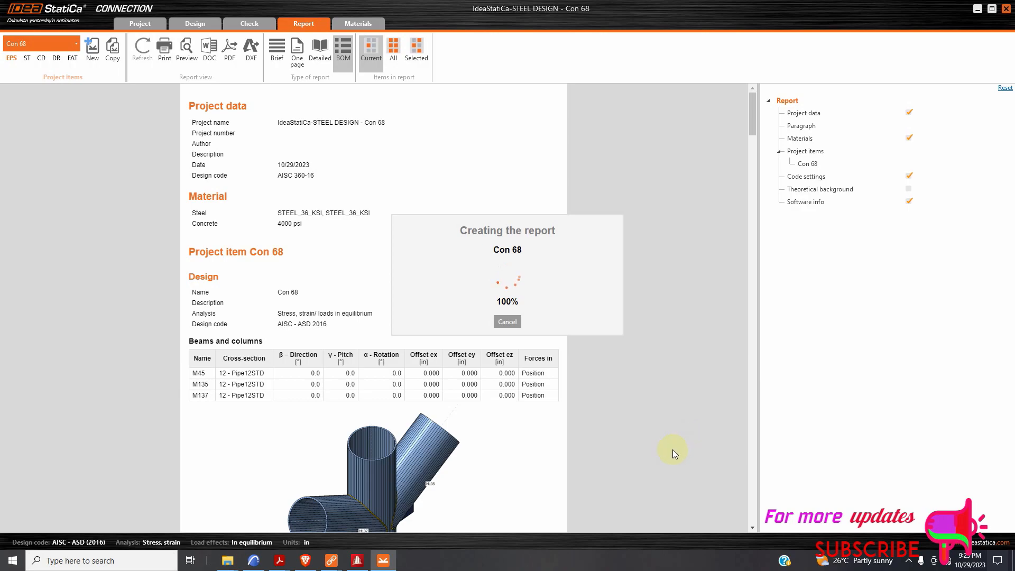
scroll(668, 445, down, 10)
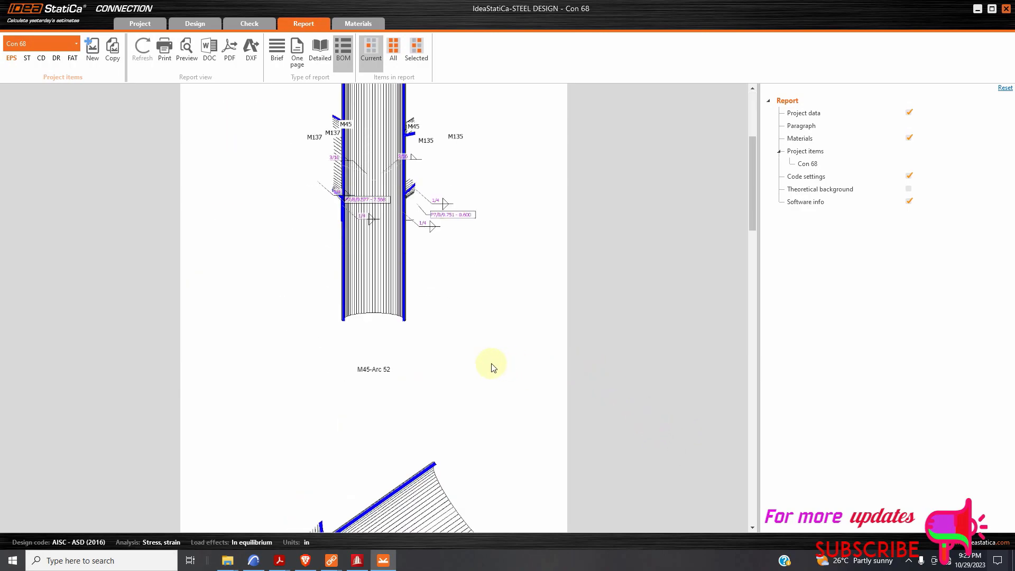
scroll(479, 376, down, 15)
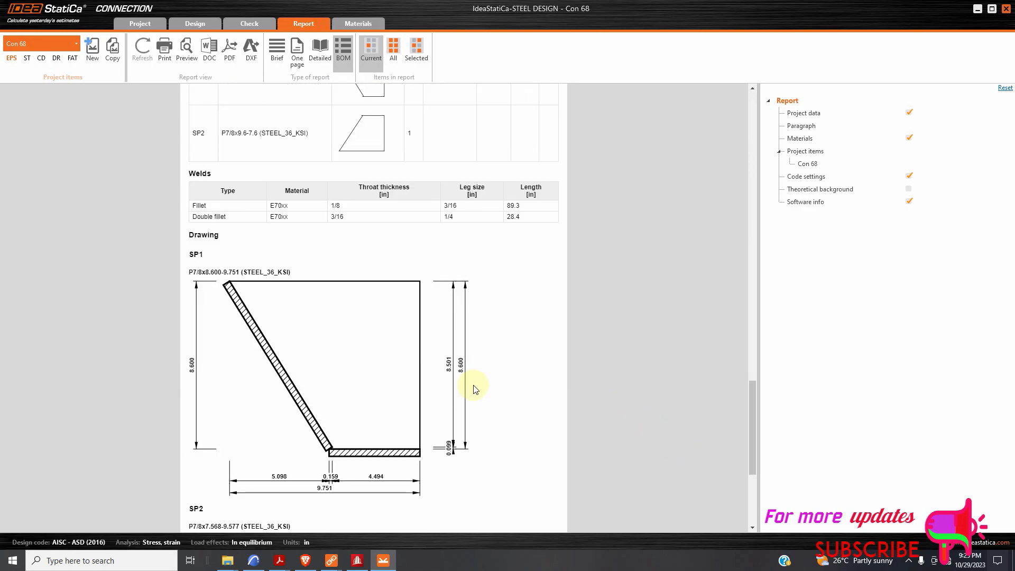
scroll(420, 389, down, 5)
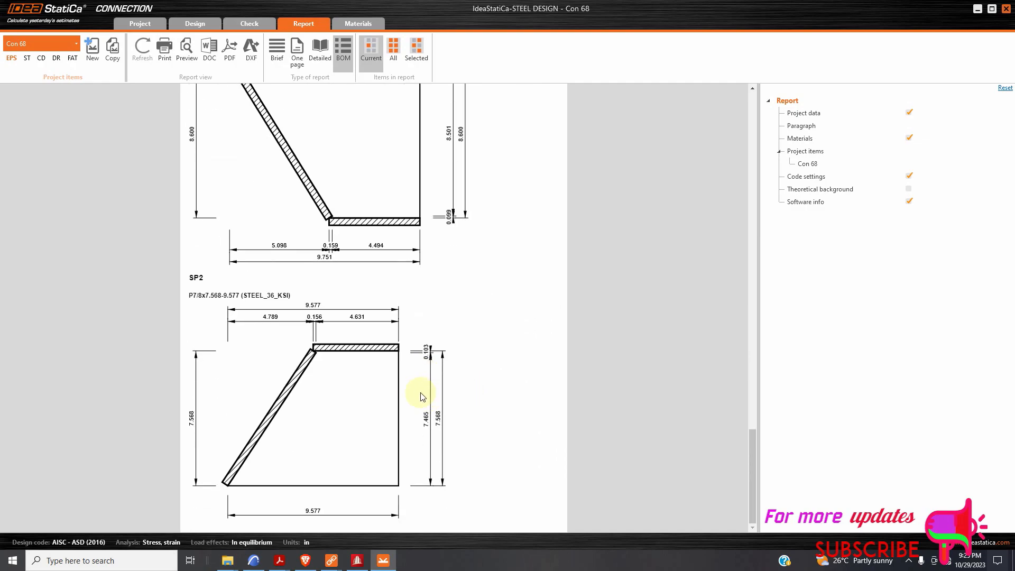
Examine and compare the dimensioned drawings of plates SP1 and SP2 in the bill of material report
scroll(422, 397, up, 6)
scroll(417, 396, down, 6)
scroll(417, 394, up, 6)
scroll(416, 397, down, 3)
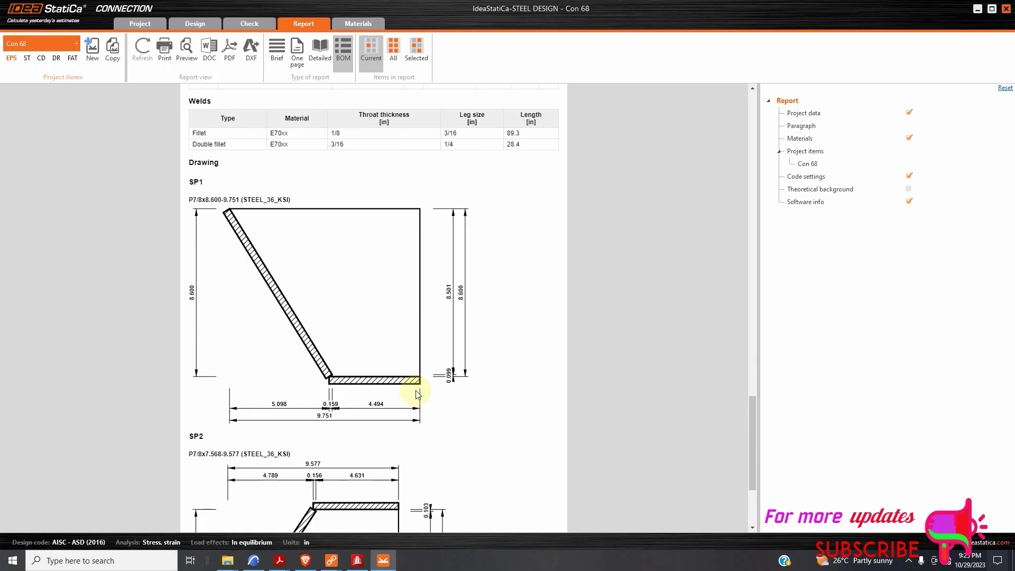
scroll(418, 386, up, 3)
scroll(415, 378, down, 6)
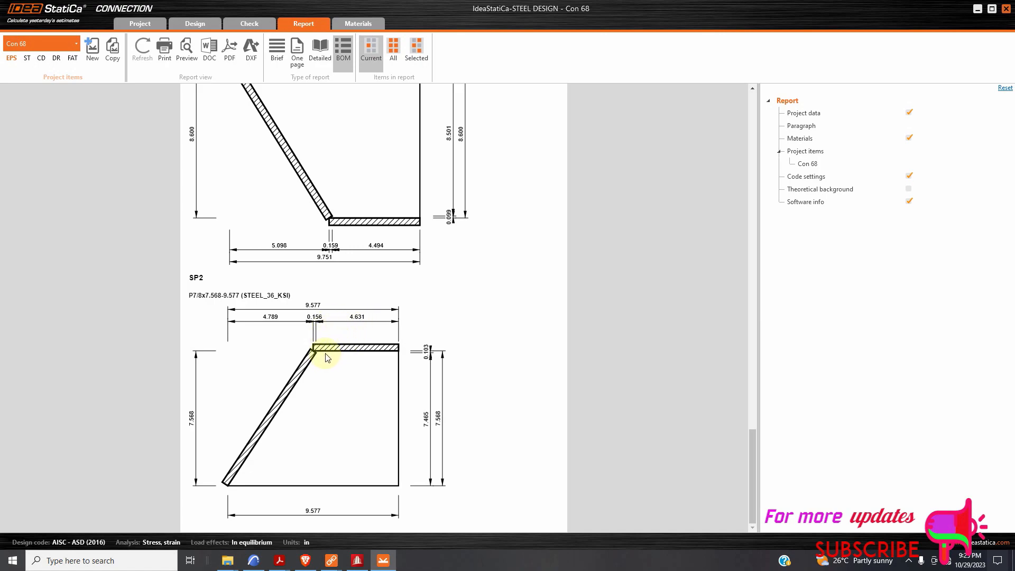
scroll(358, 374, up, 3)
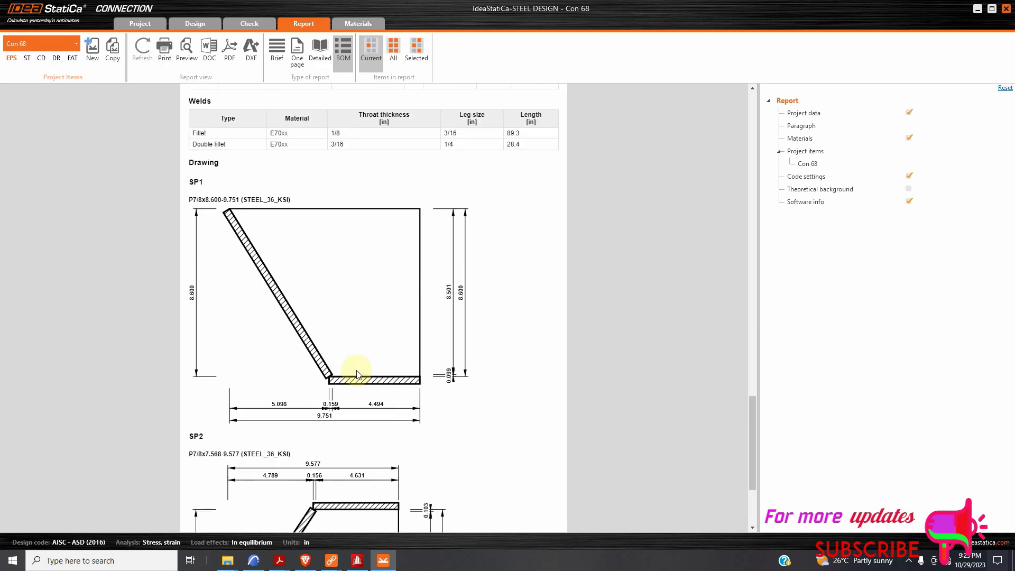
scroll(357, 374, down, 3)
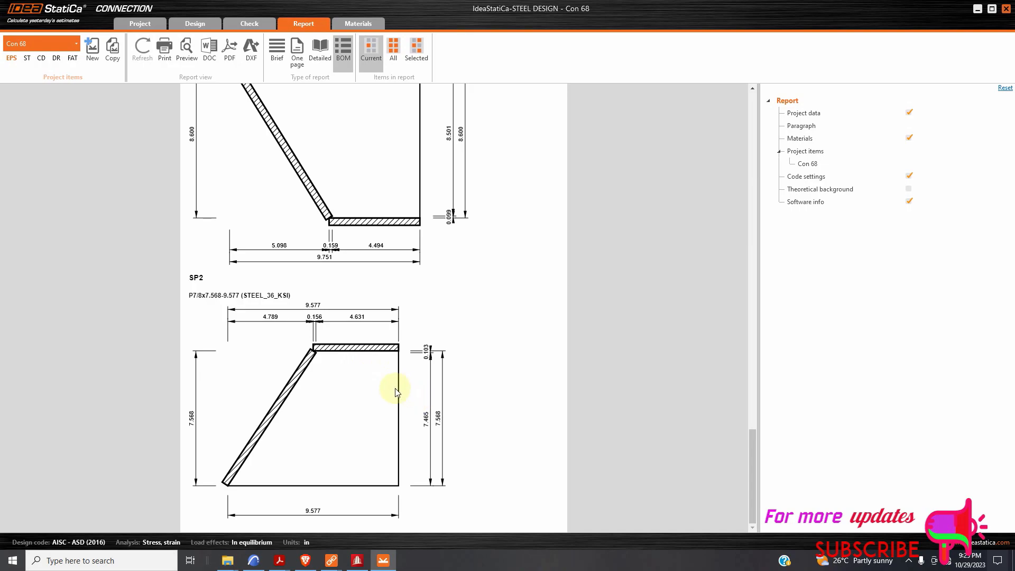
scroll(386, 390, up, 2)
scroll(385, 390, down, 2)
scroll(376, 359, up, 3)
scroll(374, 354, down, 3)
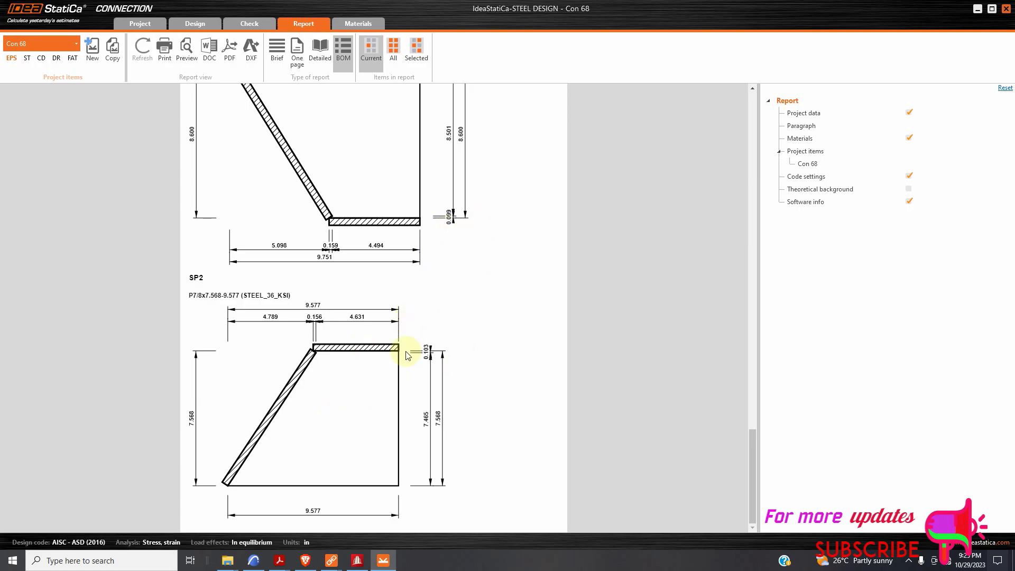
Review the manufacturing operations and welds tables, and return to the beginning of the bill of material report
scroll(408, 355, up, 10)
scroll(402, 351, down, 10)
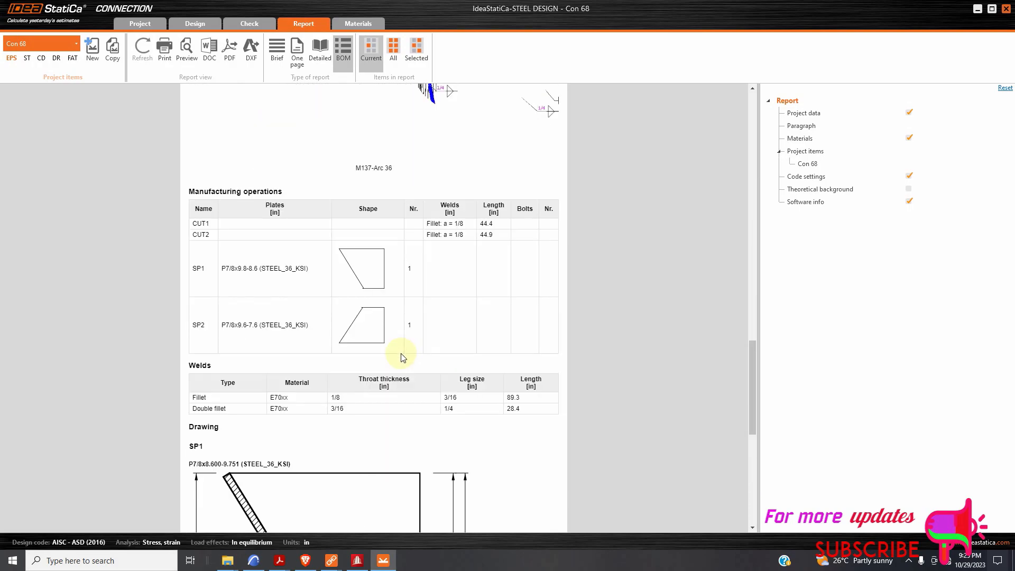
scroll(406, 368, up, 10)
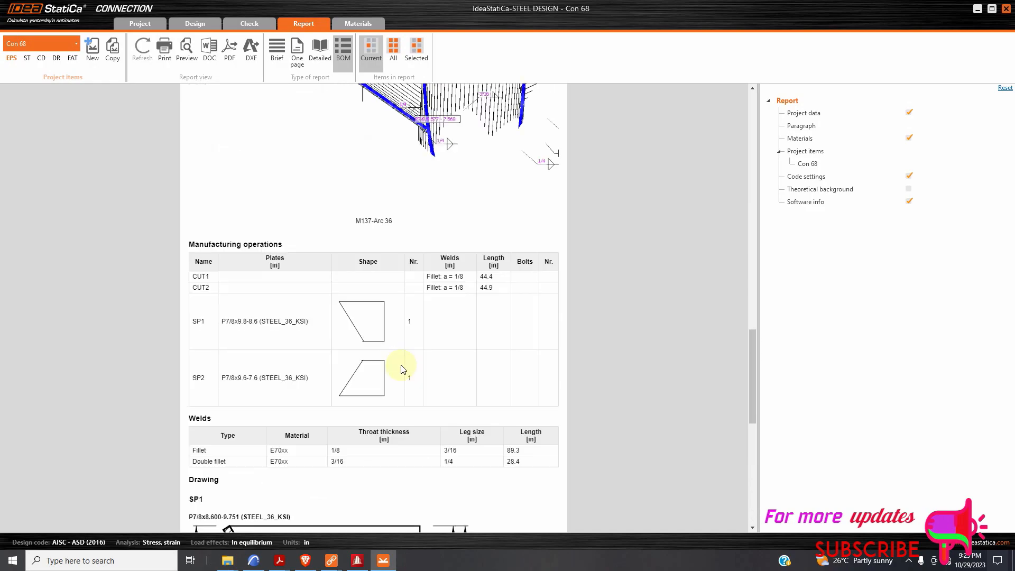
scroll(417, 365, up, 8)
scroll(428, 363, down, 1)
scroll(418, 344, up, 1)
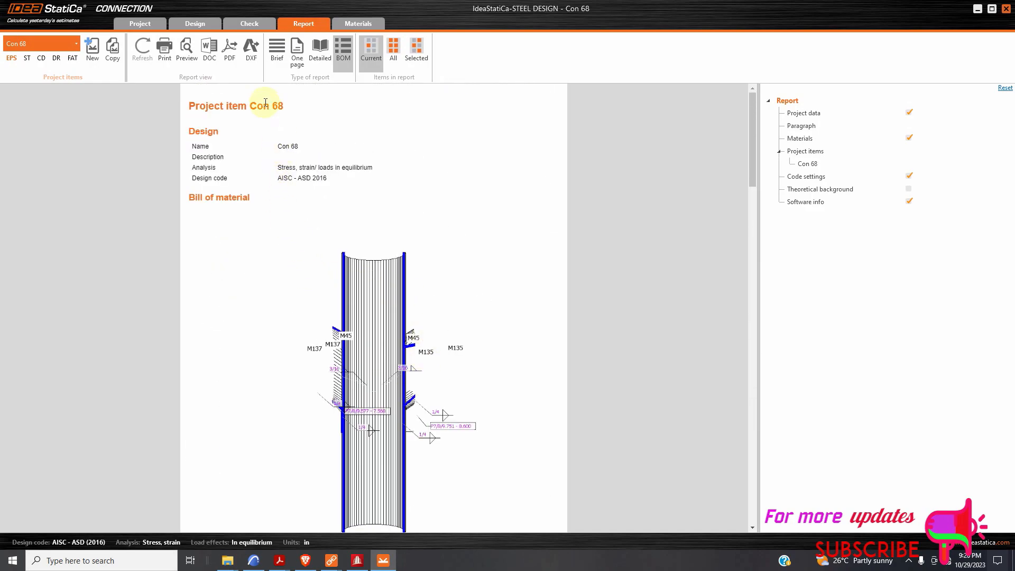
Export the bill of material report as a PDF named BOM in the Calculations folder and check the exported drawing
click(232, 56)
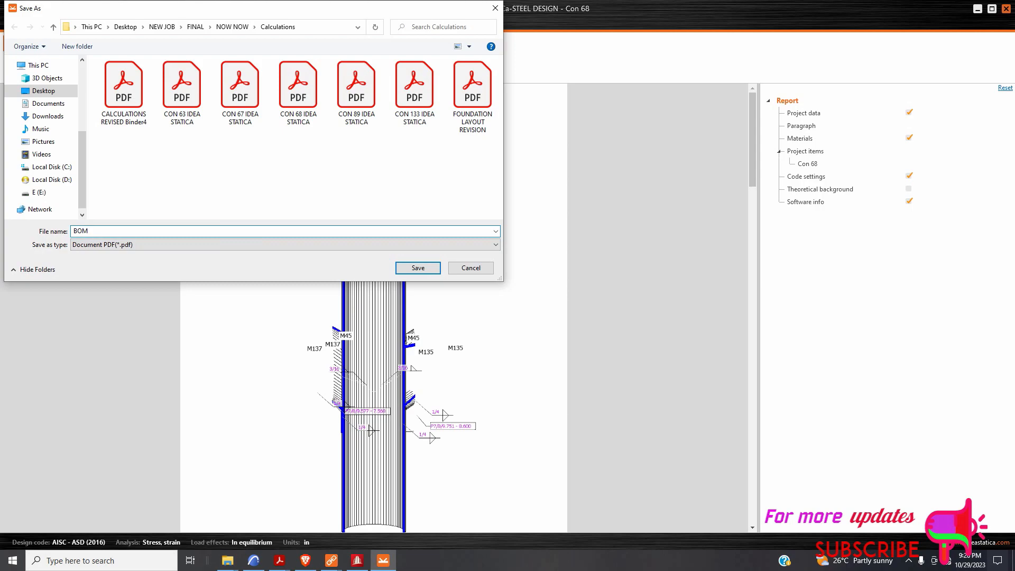
click(414, 272)
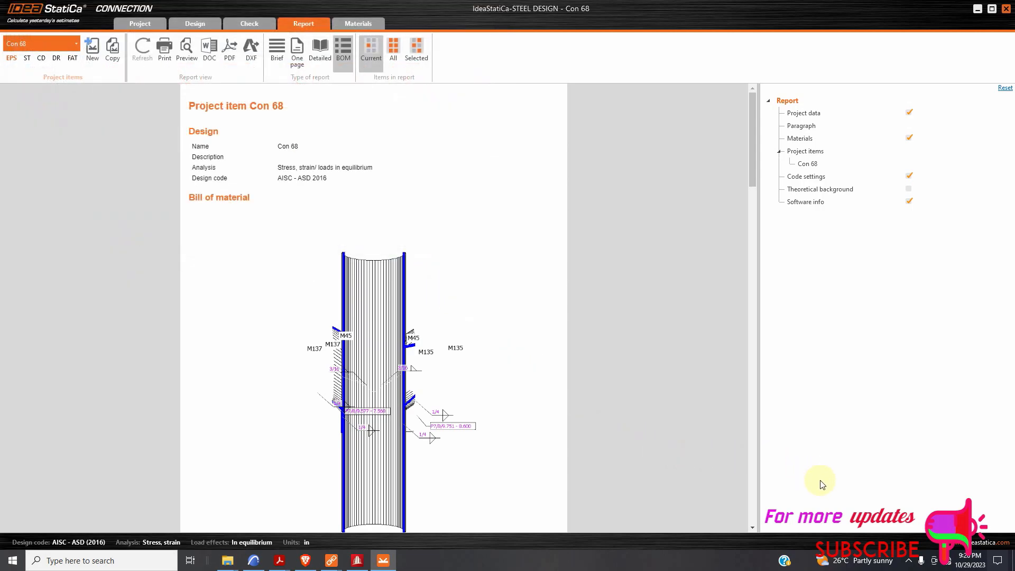
scroll(459, 394, down, 10)
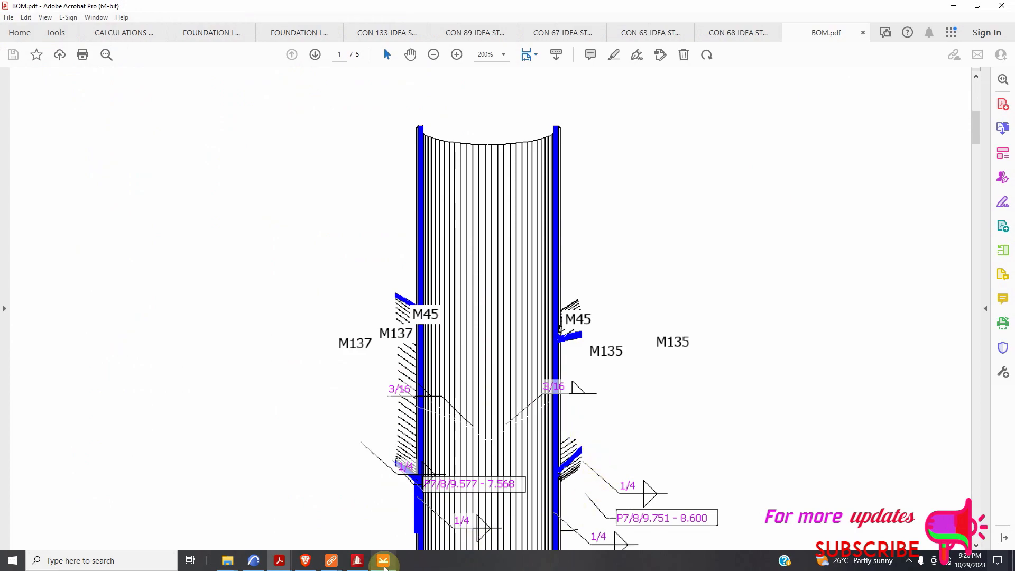
Return to the report in IDEA StatiCa for the M45-Arc 52 section, and switch to STAAD.Pro to view the whole structure
click(383, 561)
scroll(523, 454, down, 4)
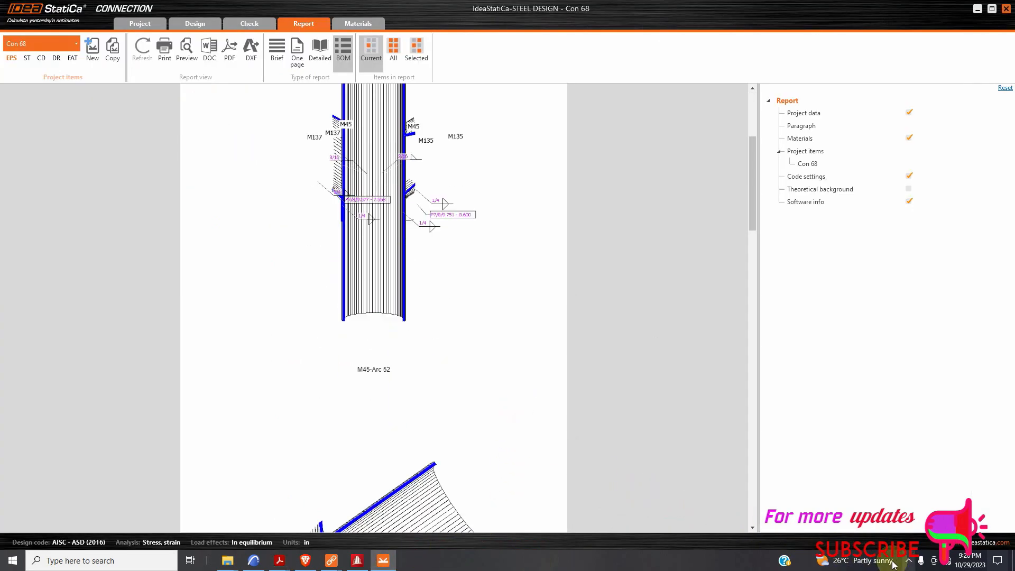
click(358, 560)
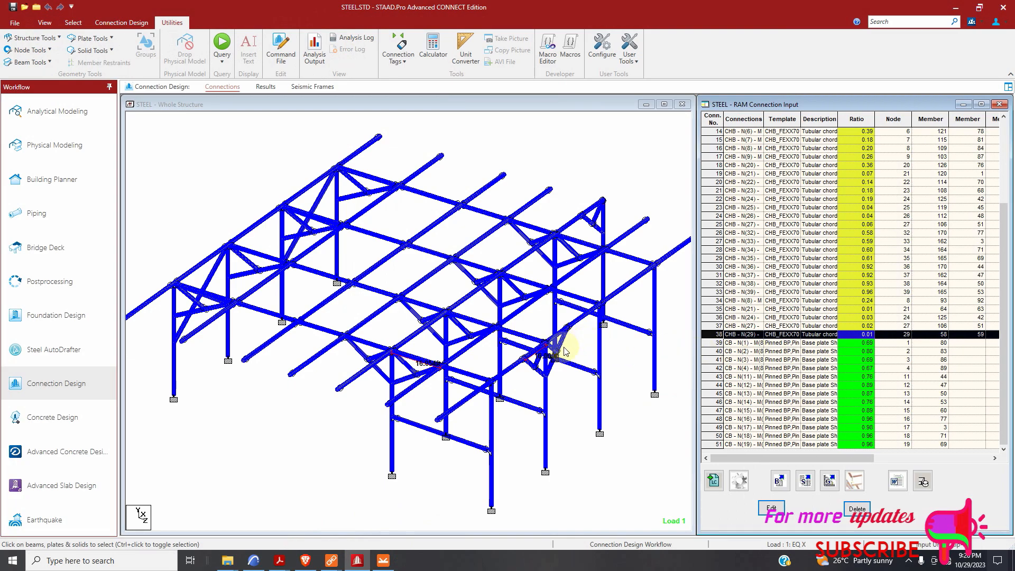
scroll(649, 315, up, 1)
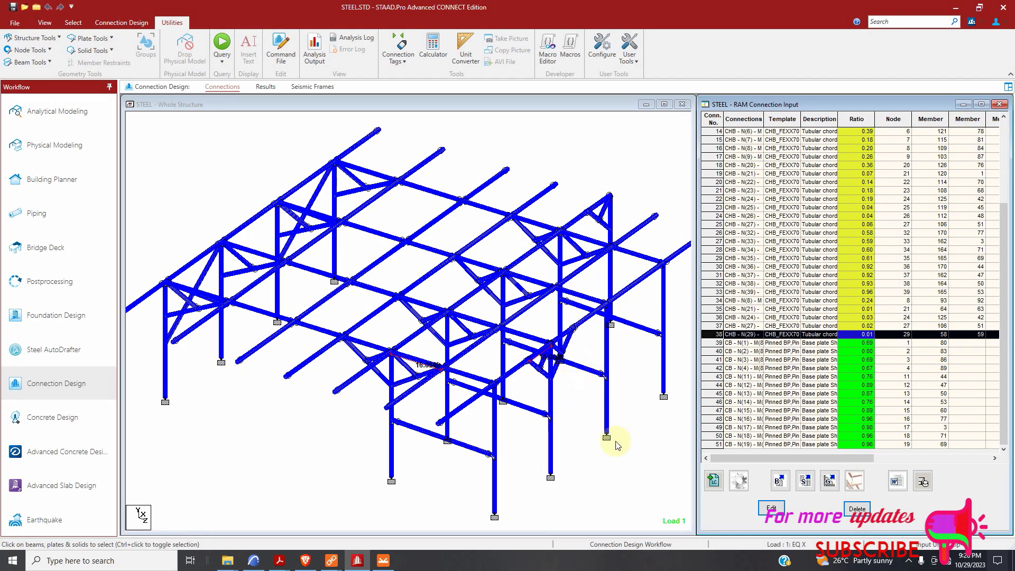
click(905, 563)
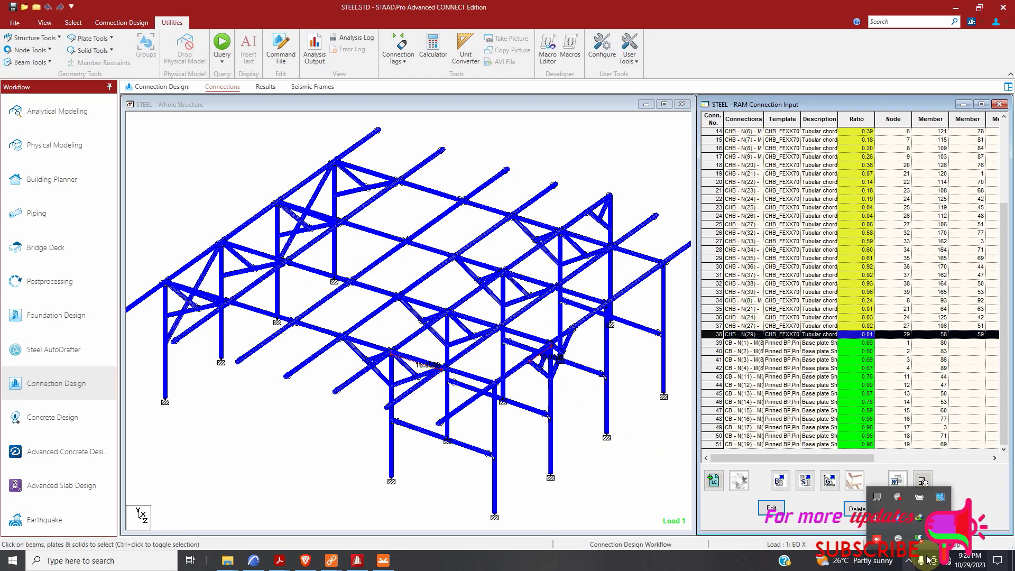